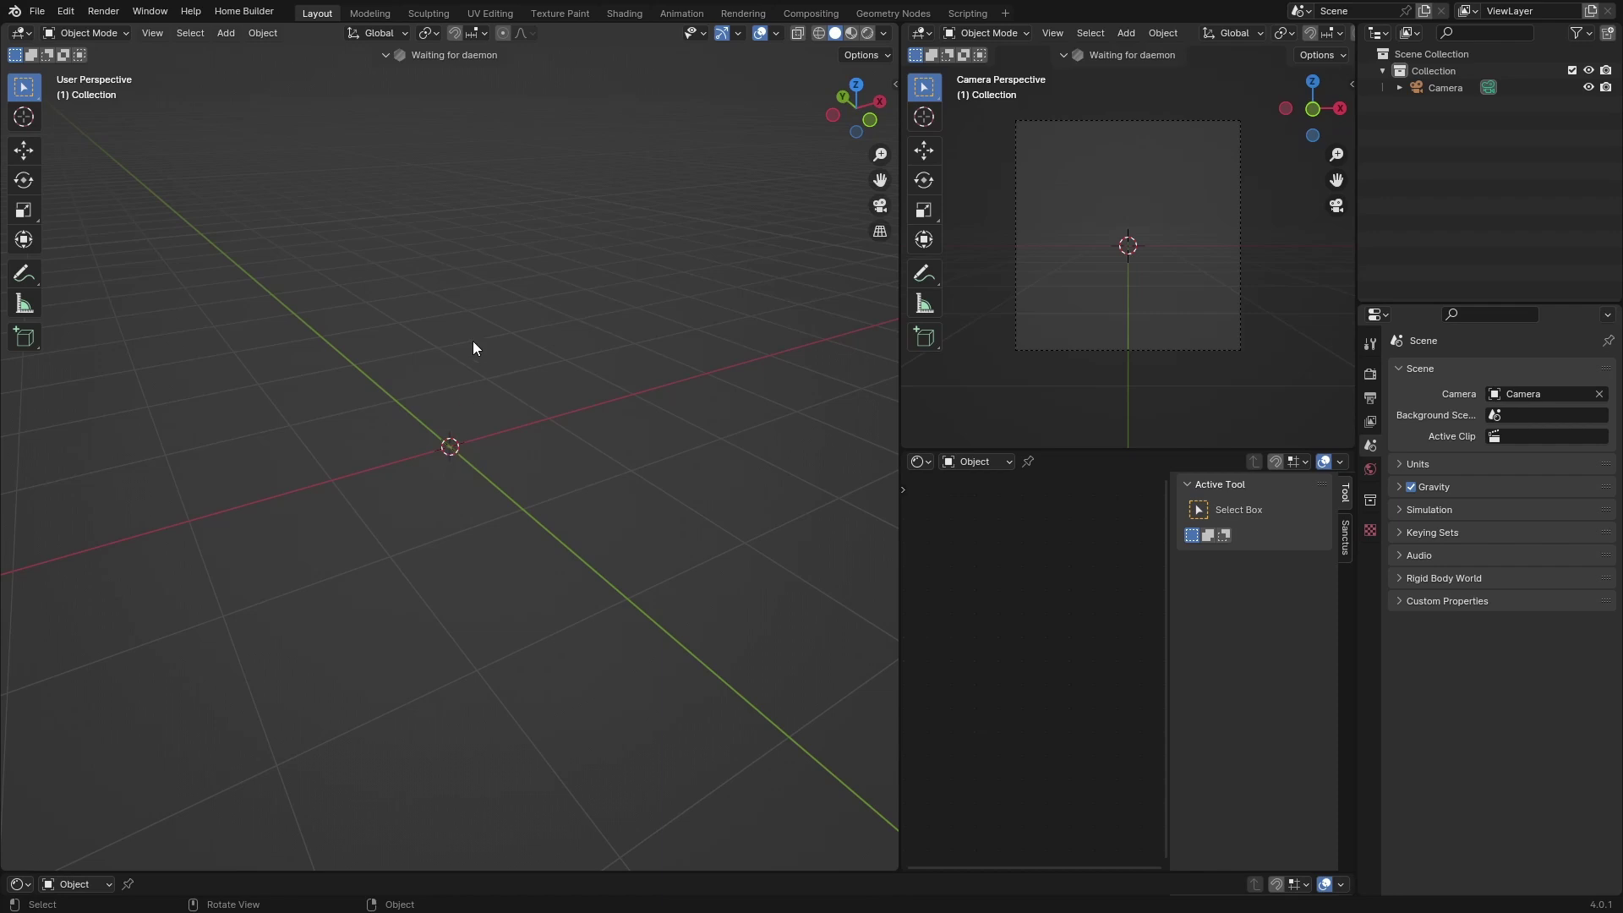
Step: Zoom out slightly and bring up the Add menu's Mesh shapes list
scroll(494, 311, "down", 2)
key("shift")
key("shift+a")
Step: Add a Suzanne monkey head and orbit so it faces forward
mouse_move(448, 353)
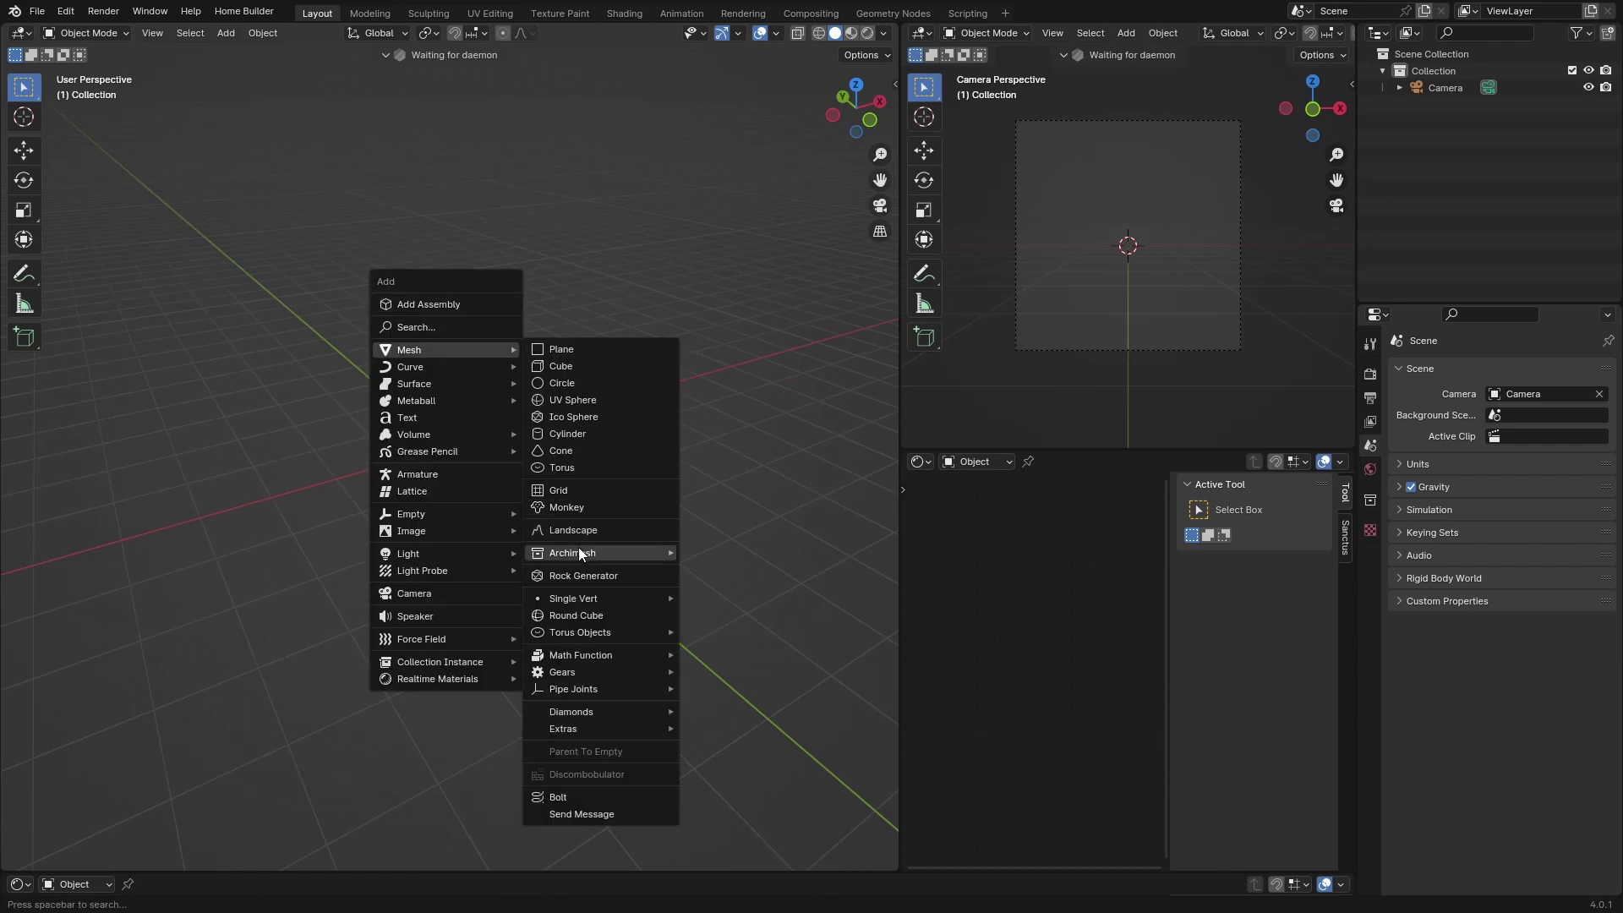
left_click(566, 507)
middle_click_drag(519, 443, 492, 489)
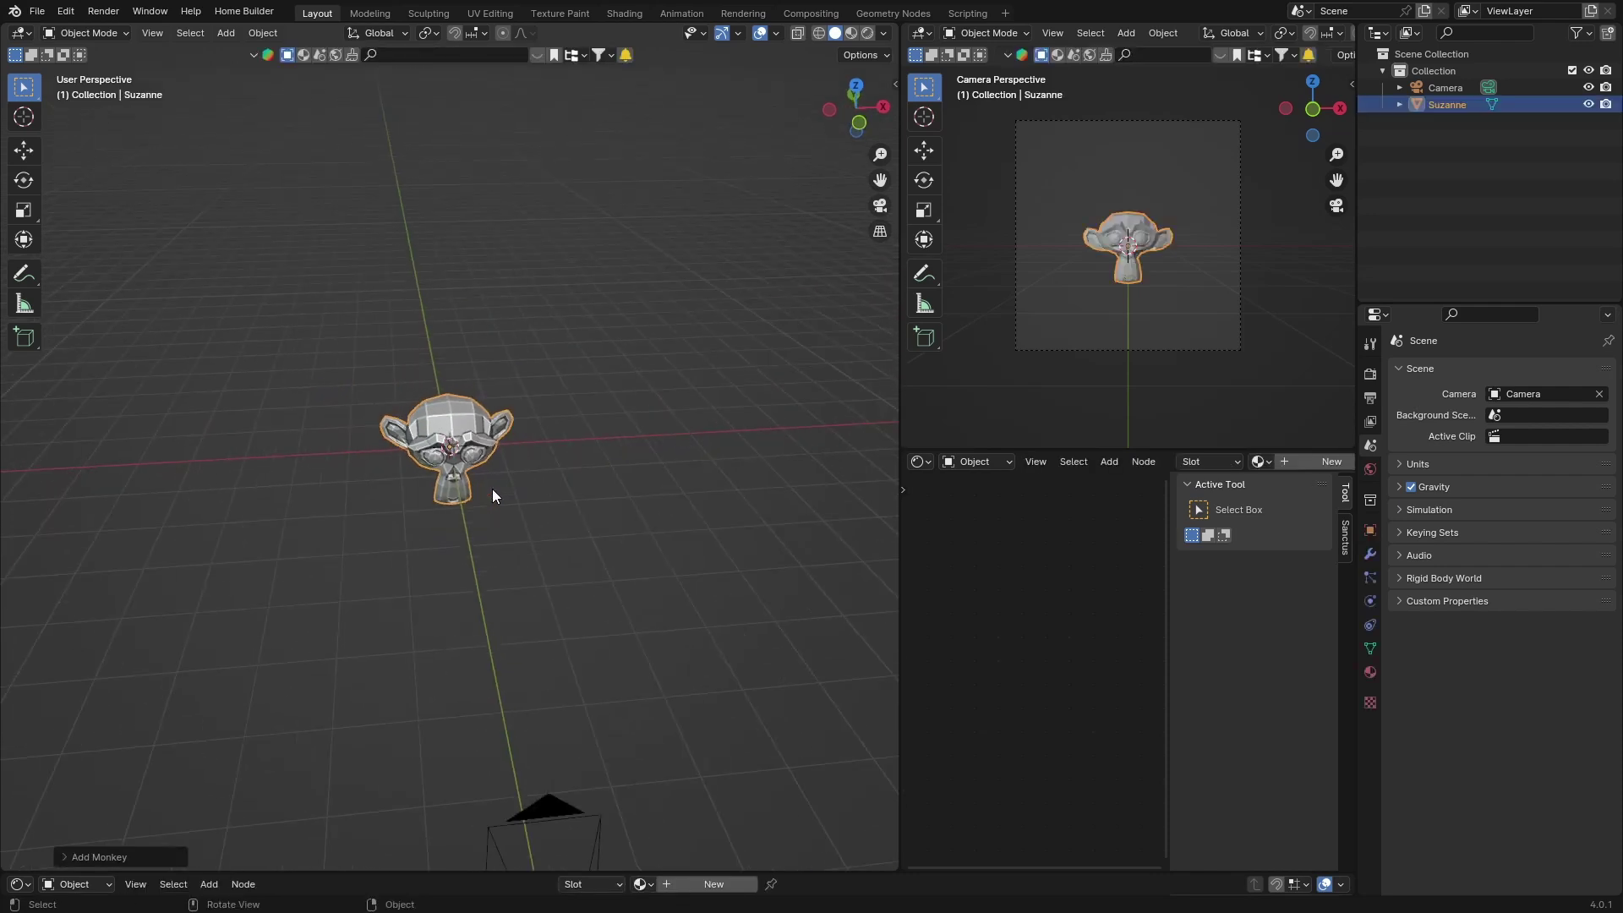
Step: Add an area light and raise it along Z above the monkey
key("shift+a")
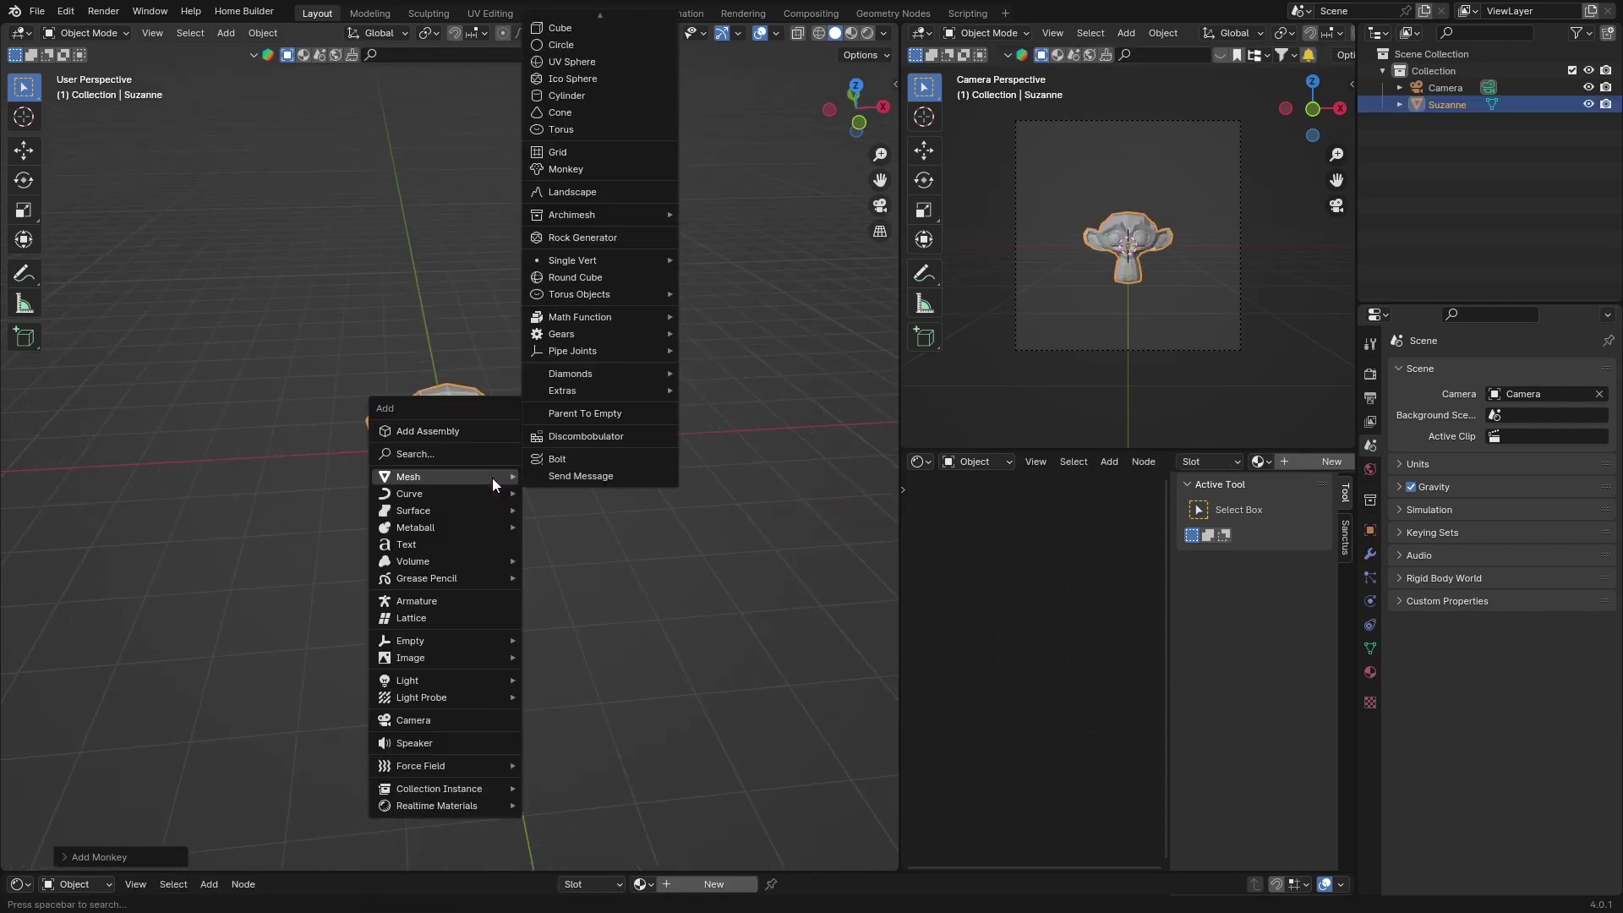
mouse_move(458, 682)
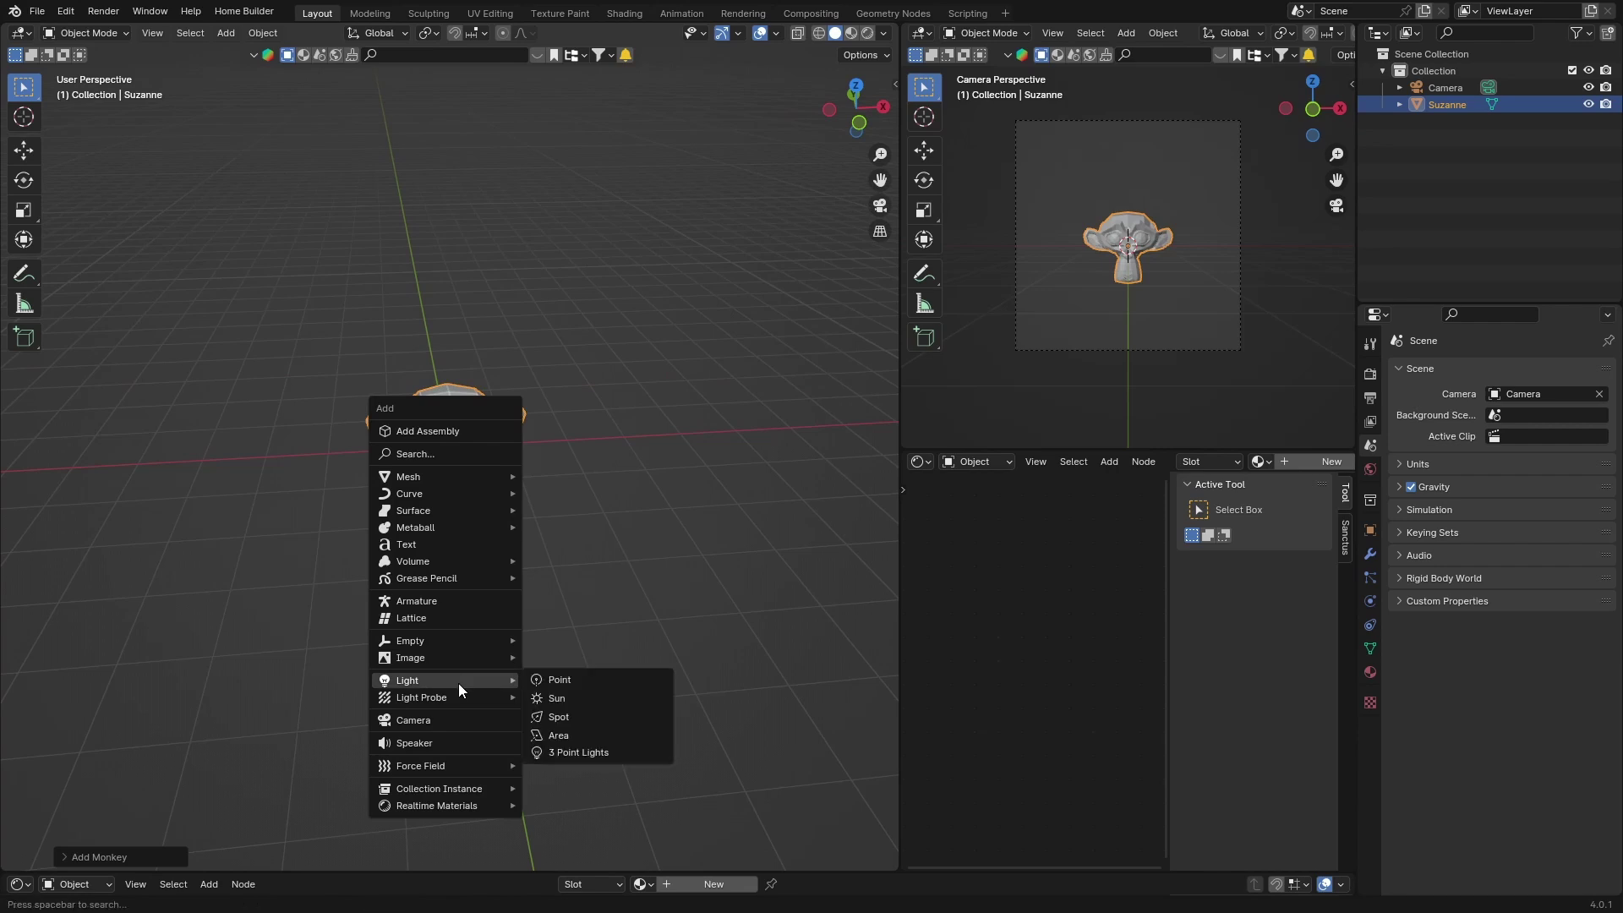
left_click(577, 735)
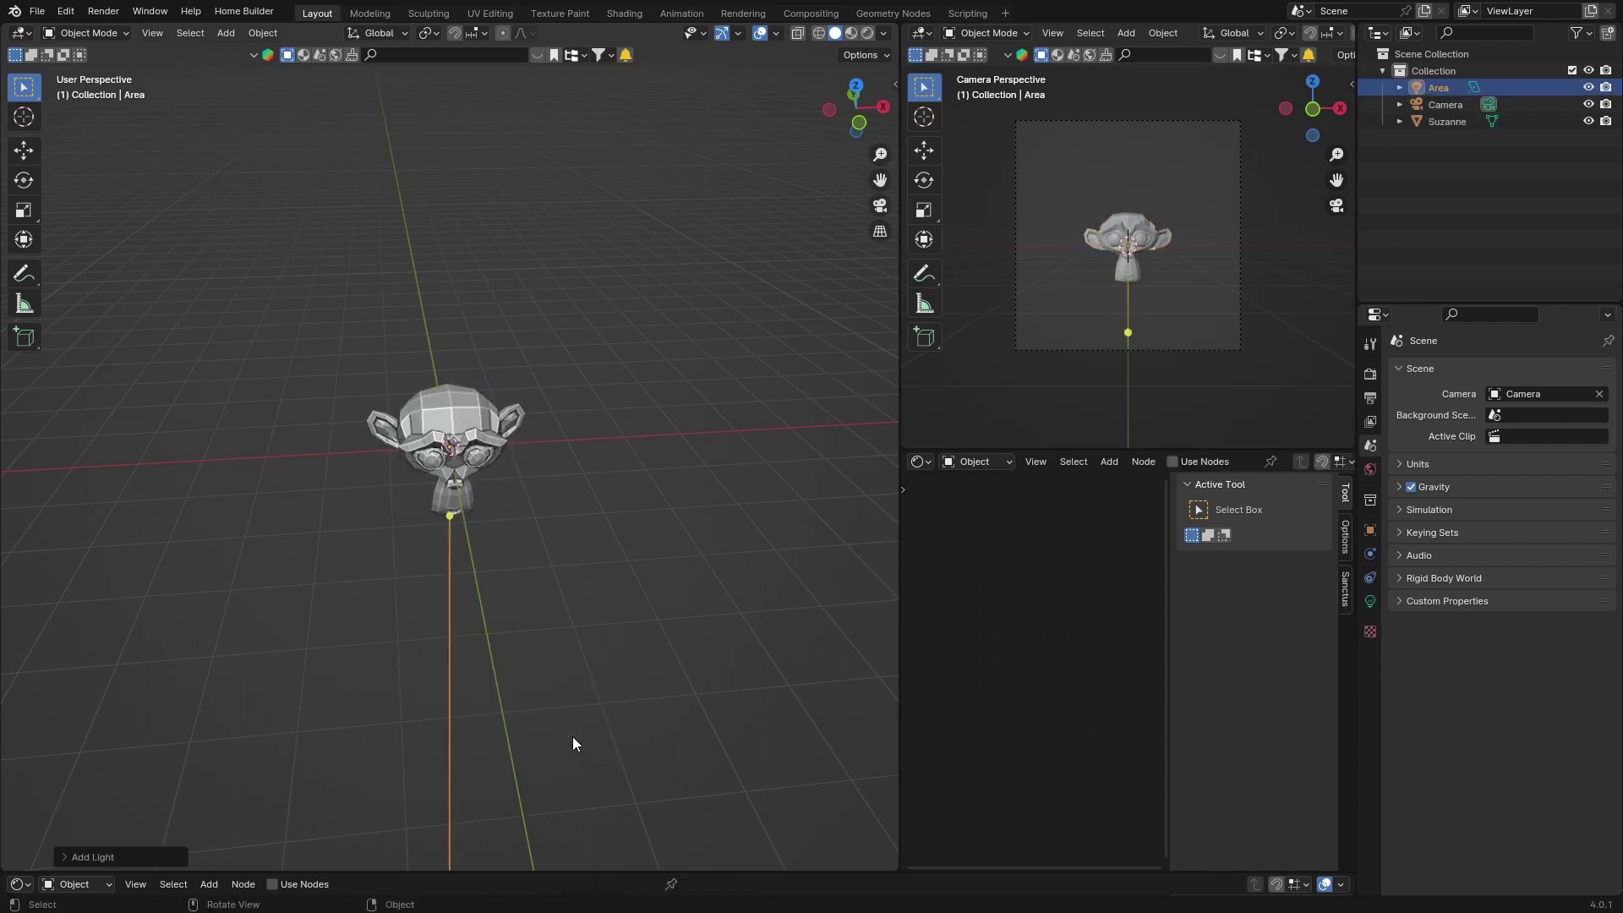
left_click(883, 108)
key("g")
key("z")
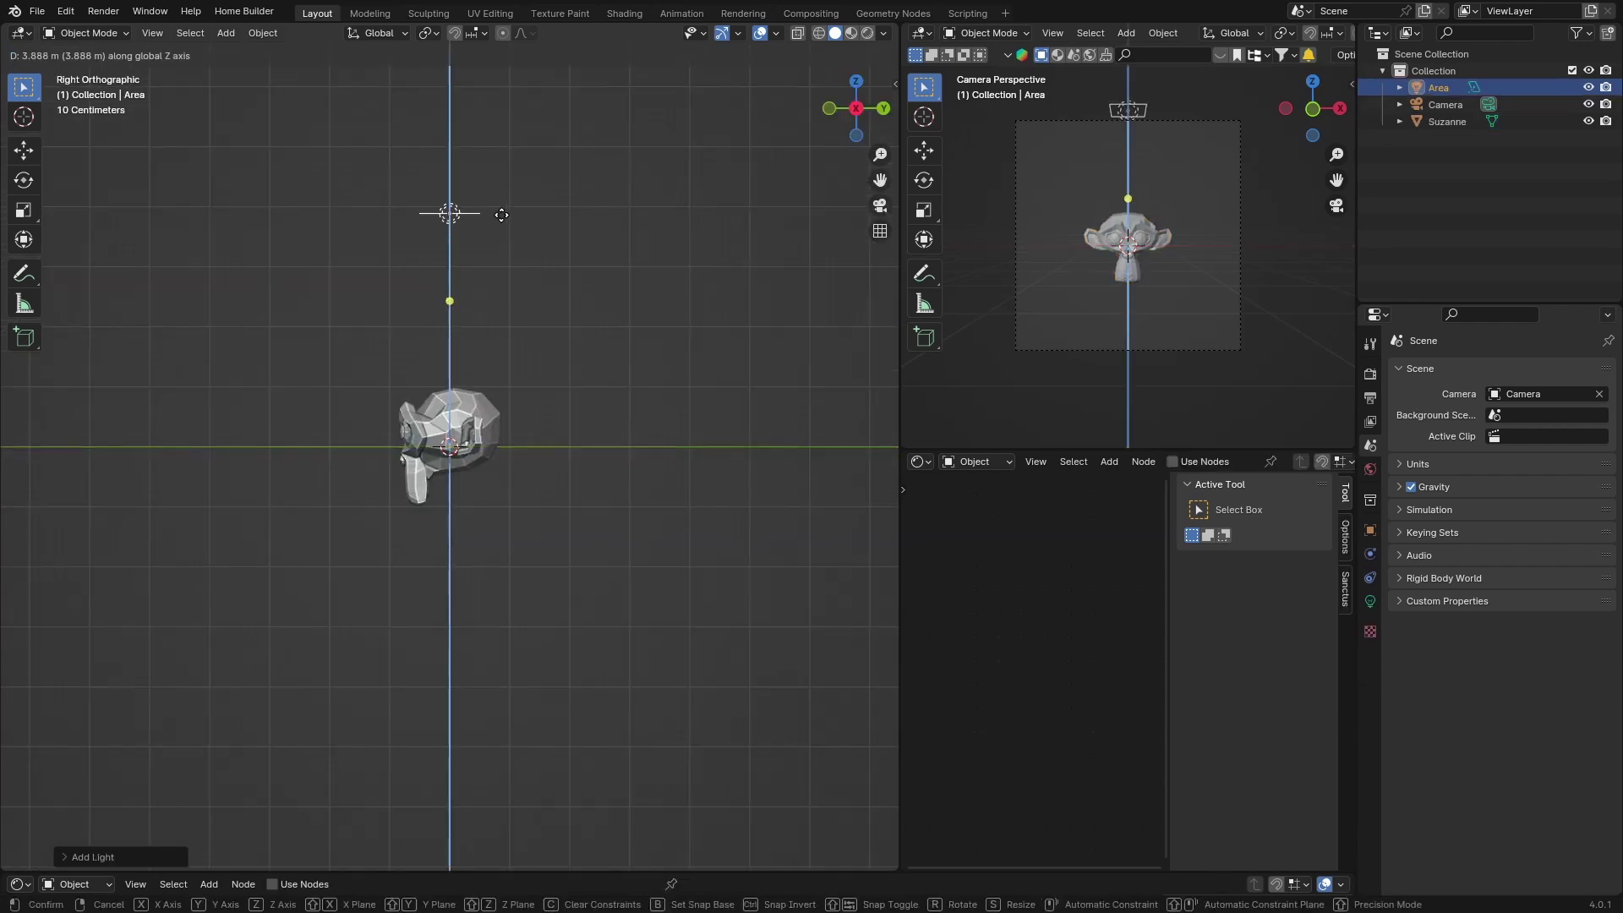
left_click(504, 214)
left_click_drag(370, 418, 499, 490)
middle_click_drag(499, 490, 481, 584)
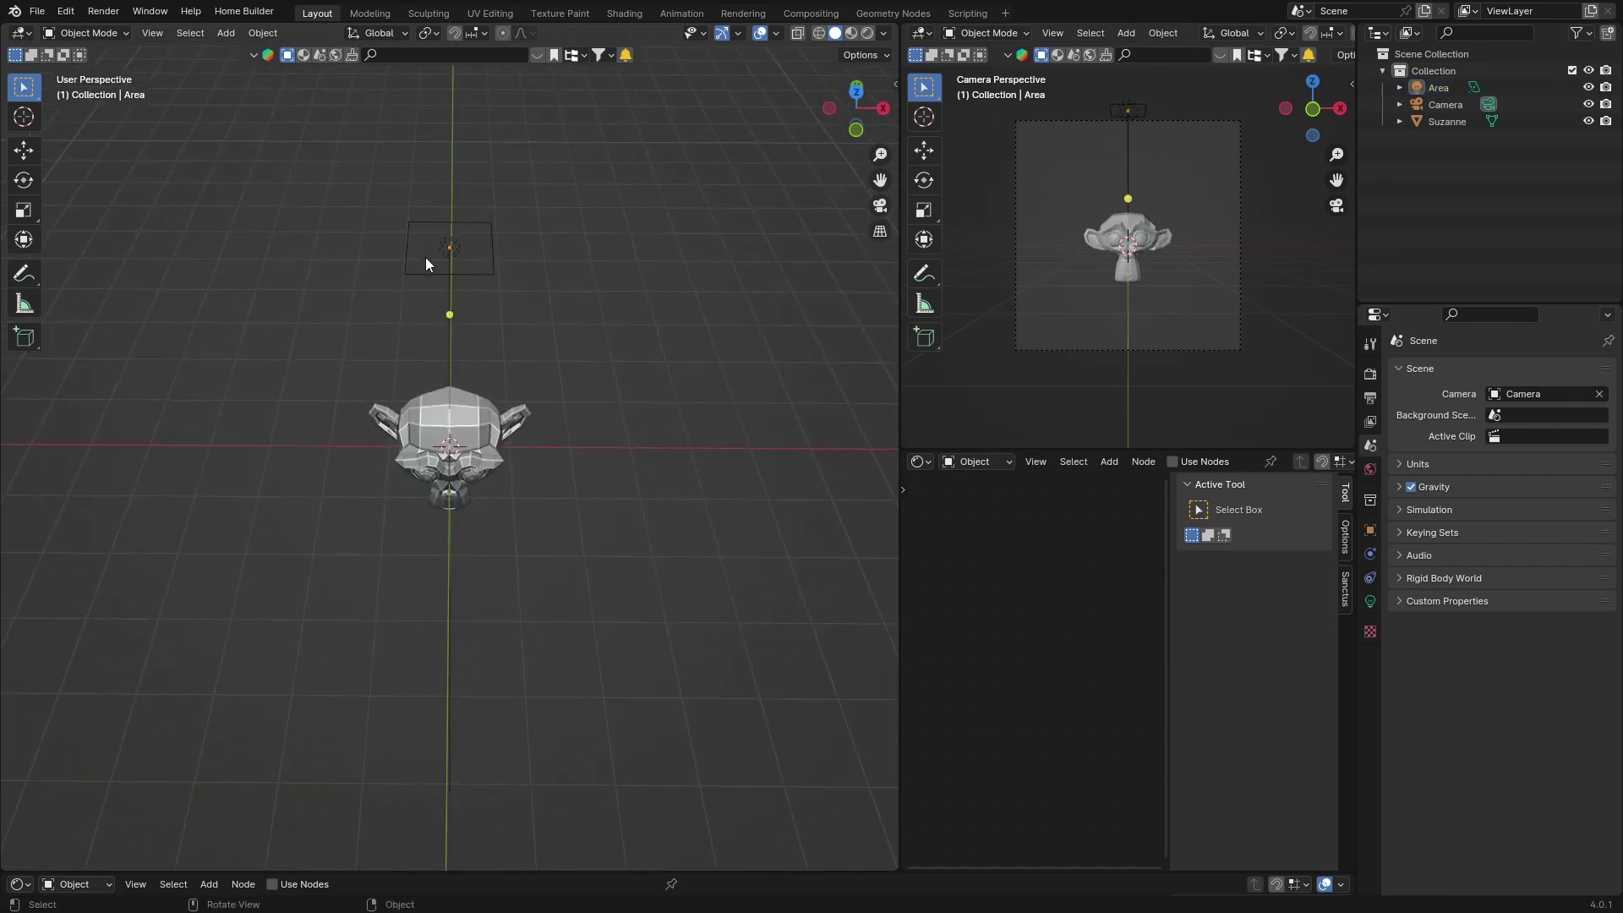
Step: From the top view, shift the area light sideways along X and duplicate it
left_click(854, 90)
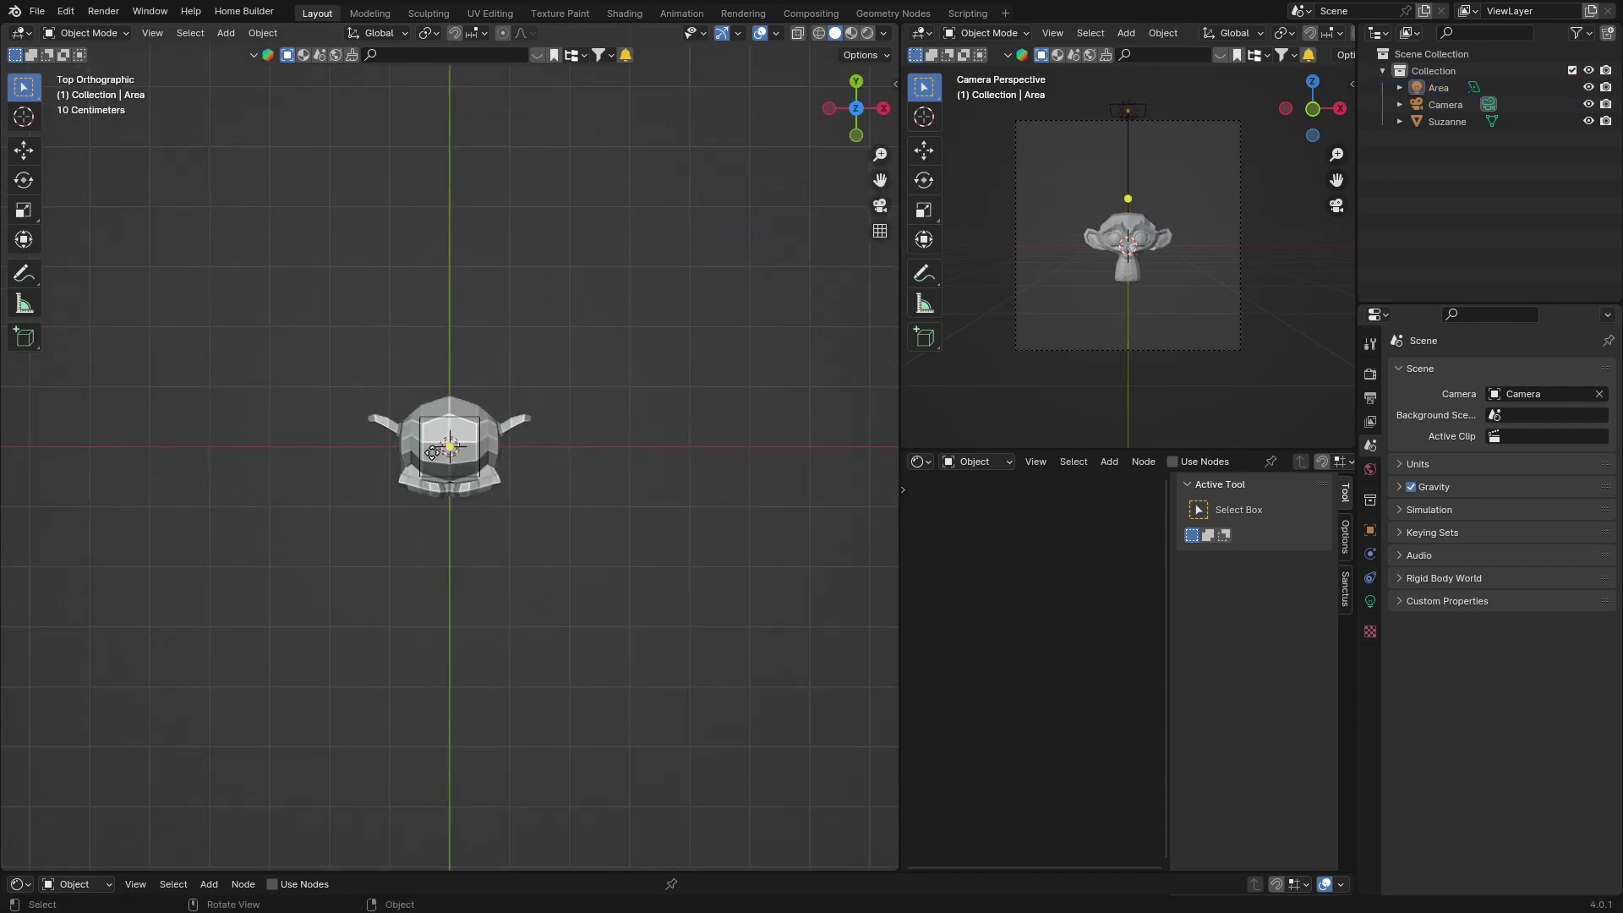
left_click(420, 457)
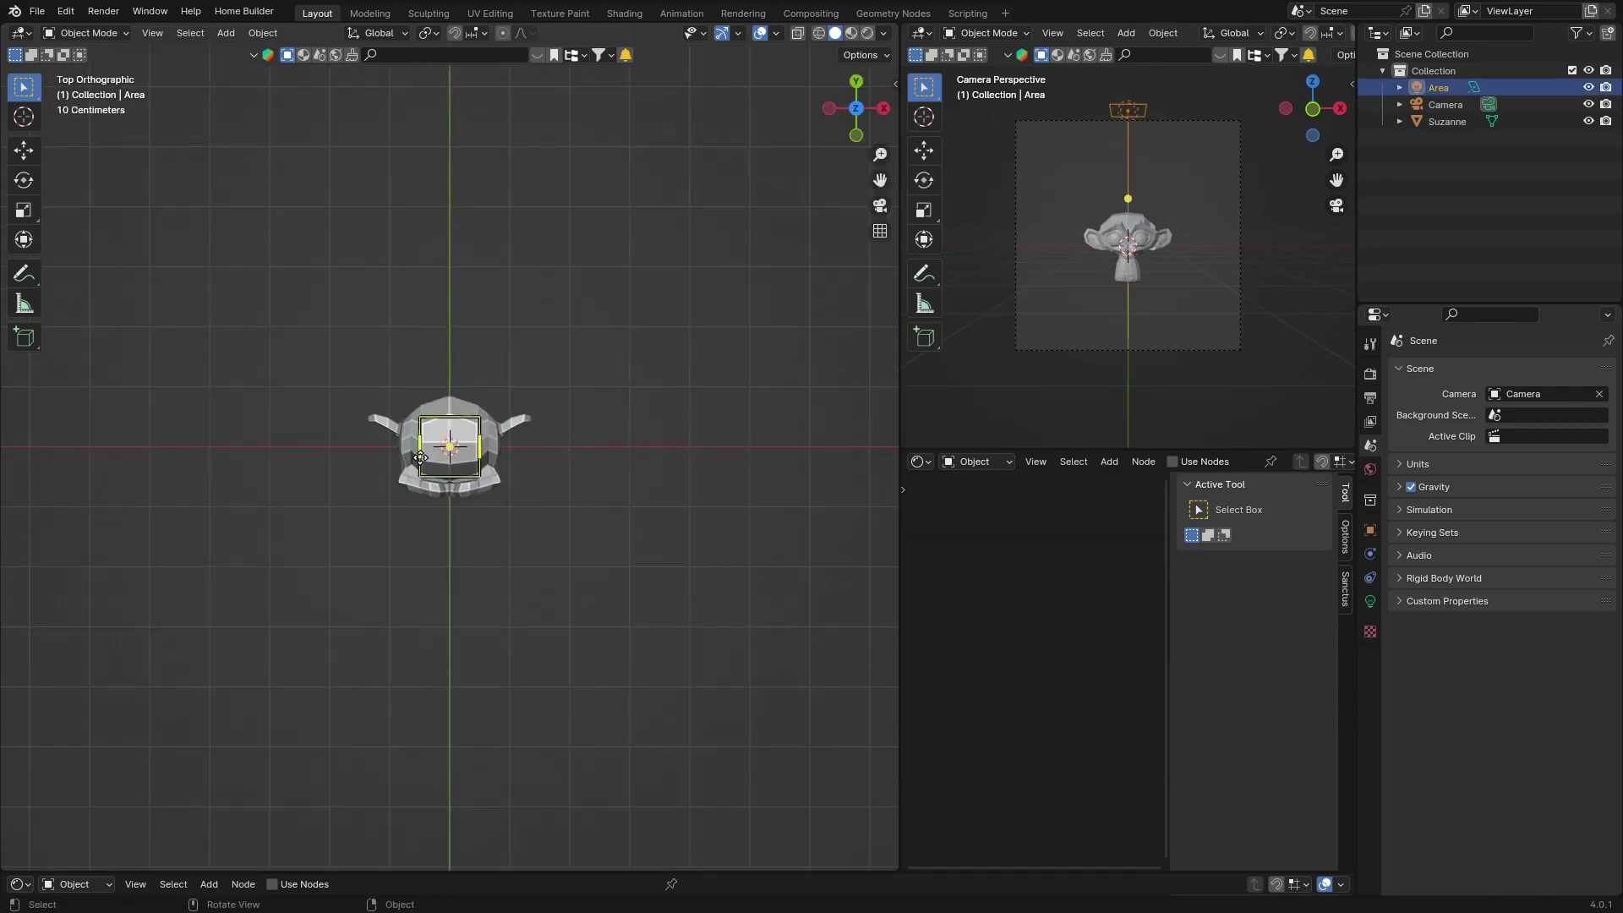
key("g")
key("x")
left_click(617, 442)
middle_click_drag(617, 442, 515, 459)
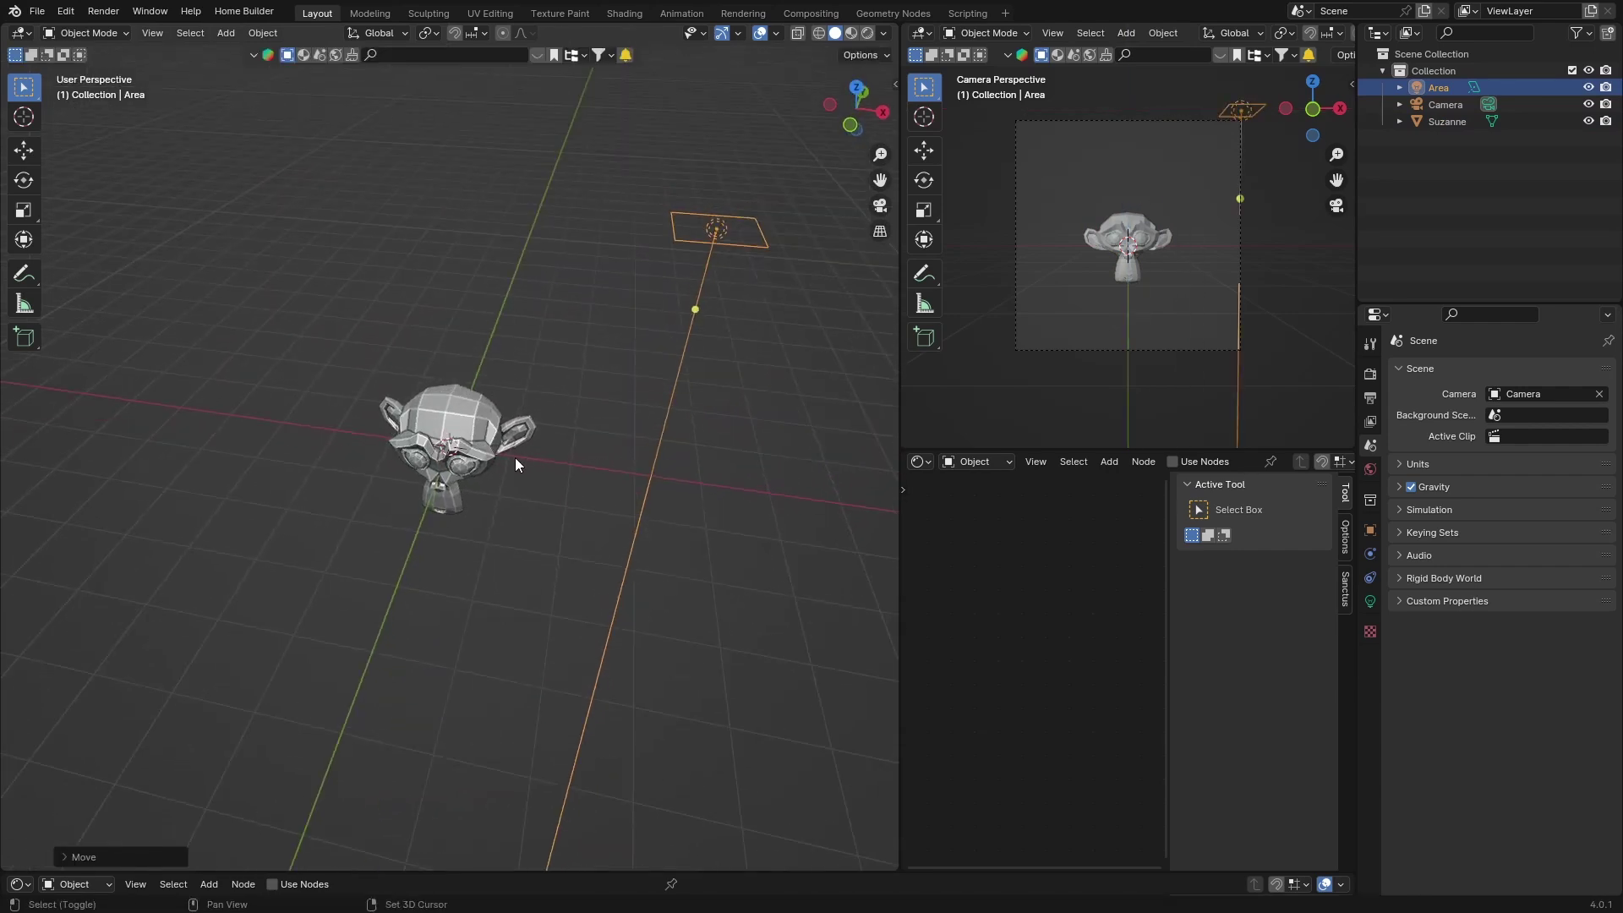
key("shift+d")
Step: Move the copy to the opposite side along X and aim both lights below the monkey
key("x")
left_click(108, 457)
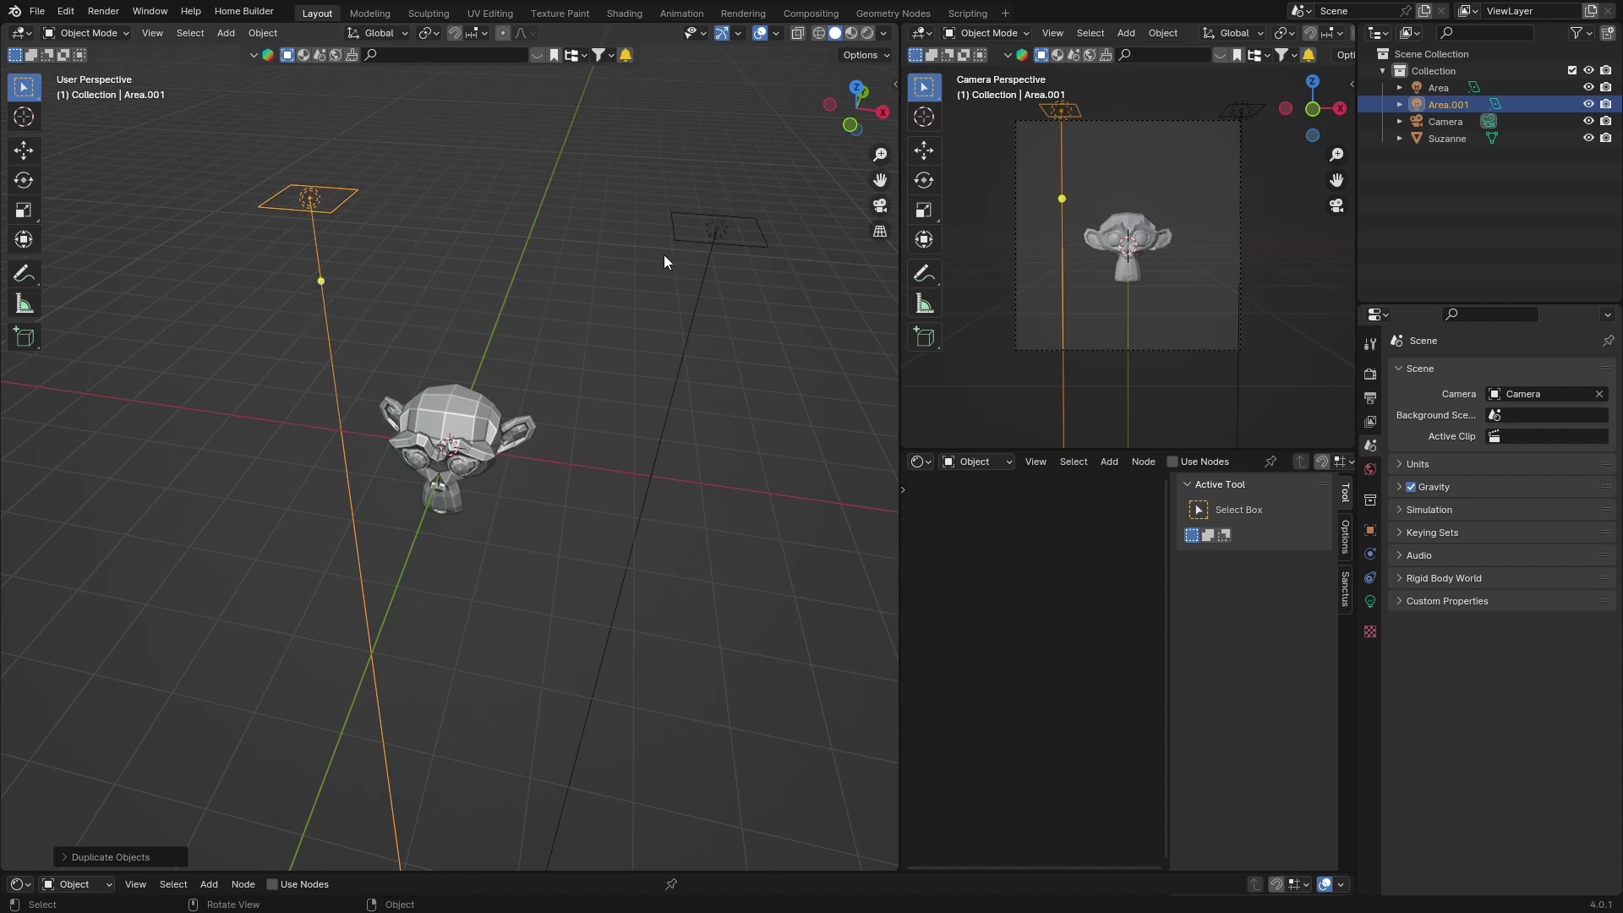
left_click(680, 230)
key("shift")
left_click(316, 216, "shift")
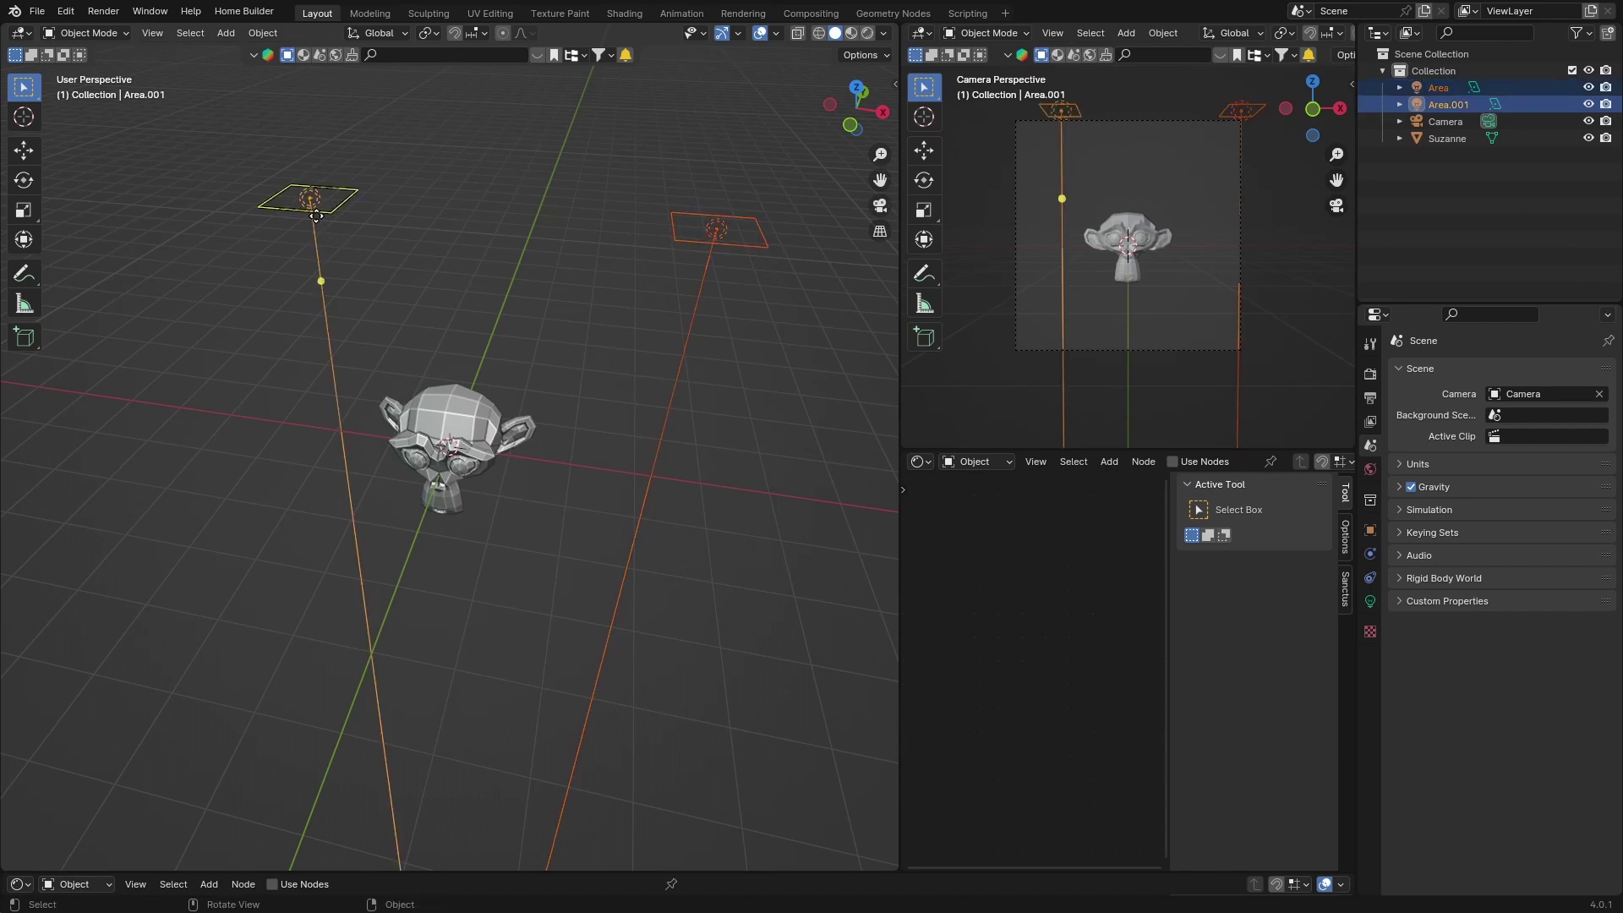
key("ctrl+t")
left_click_drag(272, 207, 447, 466)
Step: Delete the right-hand area light
scroll(446, 467, "up", 5)
scroll(446, 467, "down", 2)
scroll(446, 469, "down", 5)
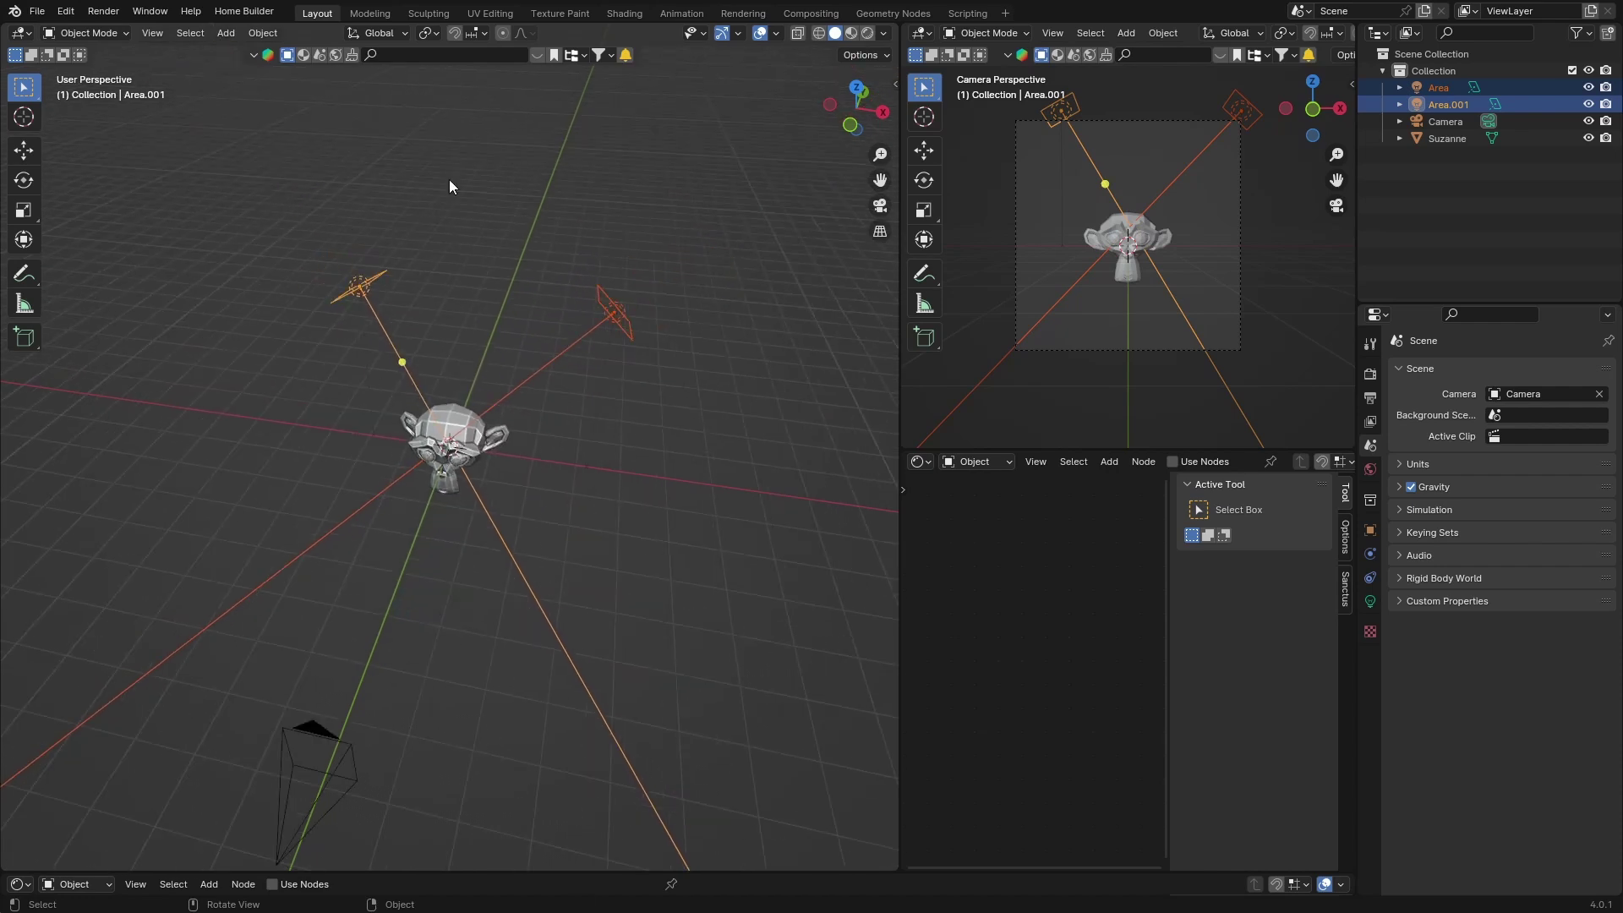
left_click(509, 237)
left_click(602, 298)
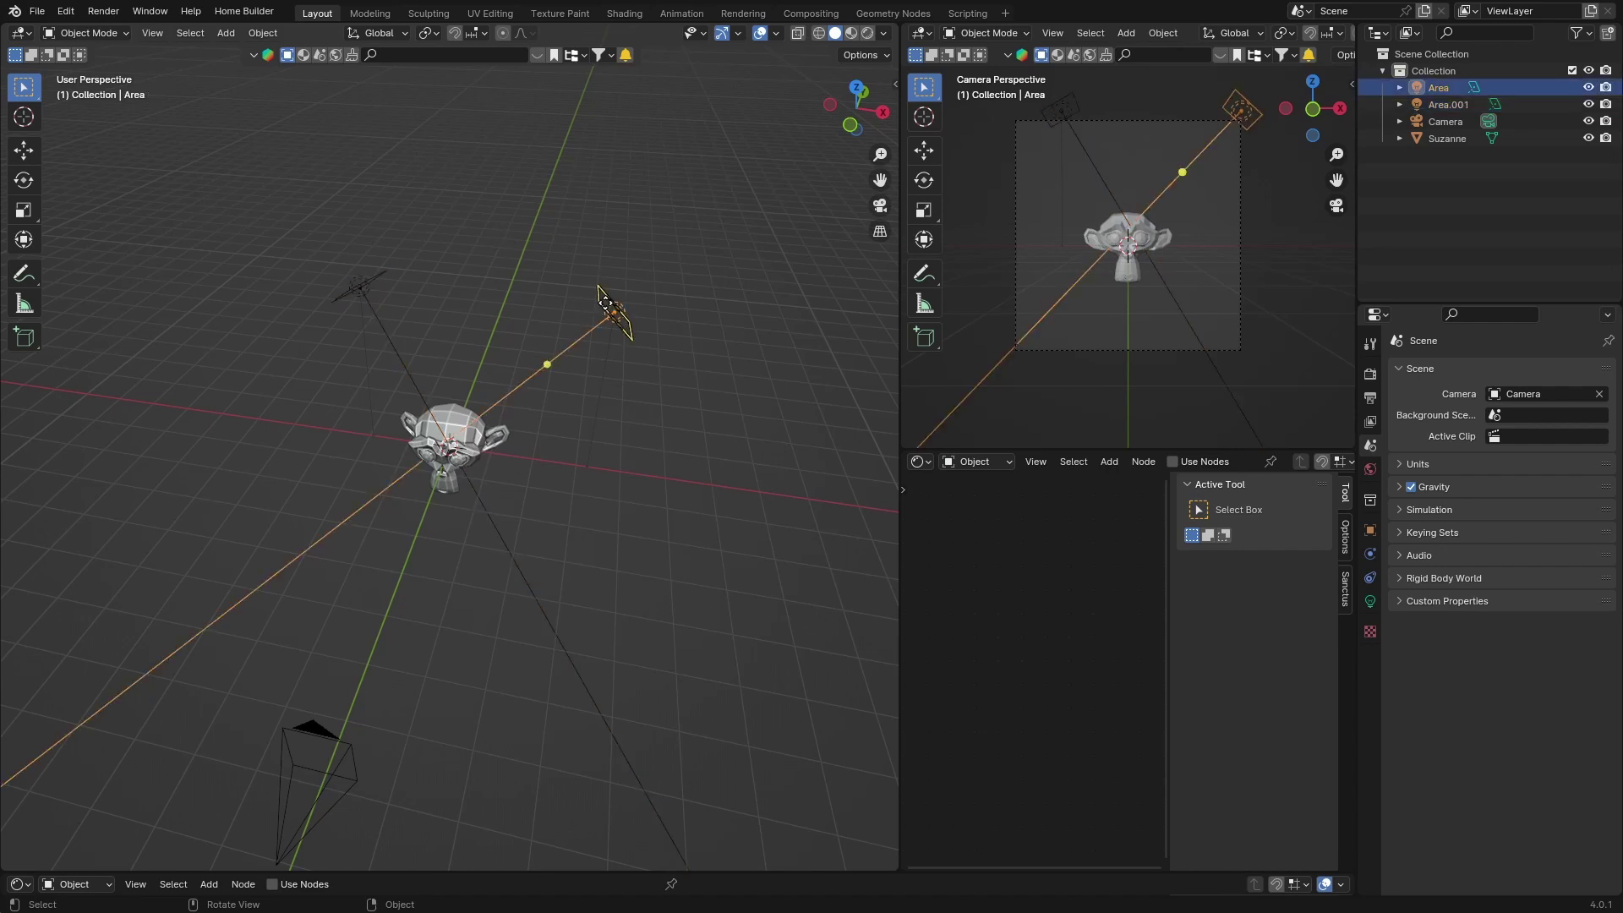
key("Delete")
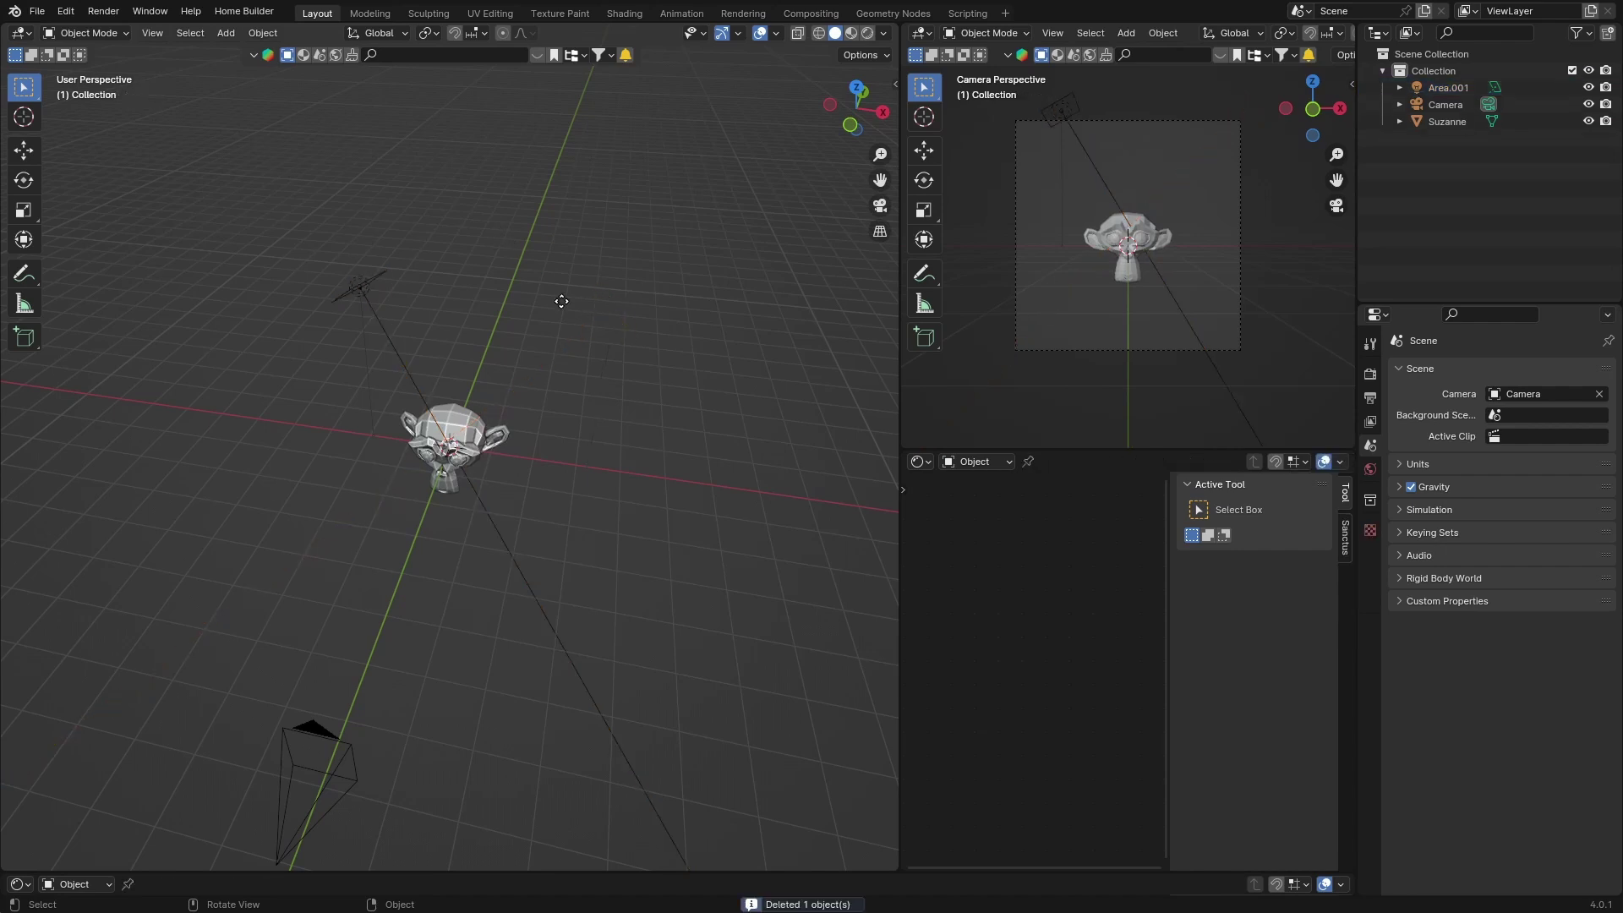
Step: Delete the remaining light, add a new area light and duplicate it twice, placing copies right and upper left
left_click(360, 289)
key("Delete")
key("shift+a")
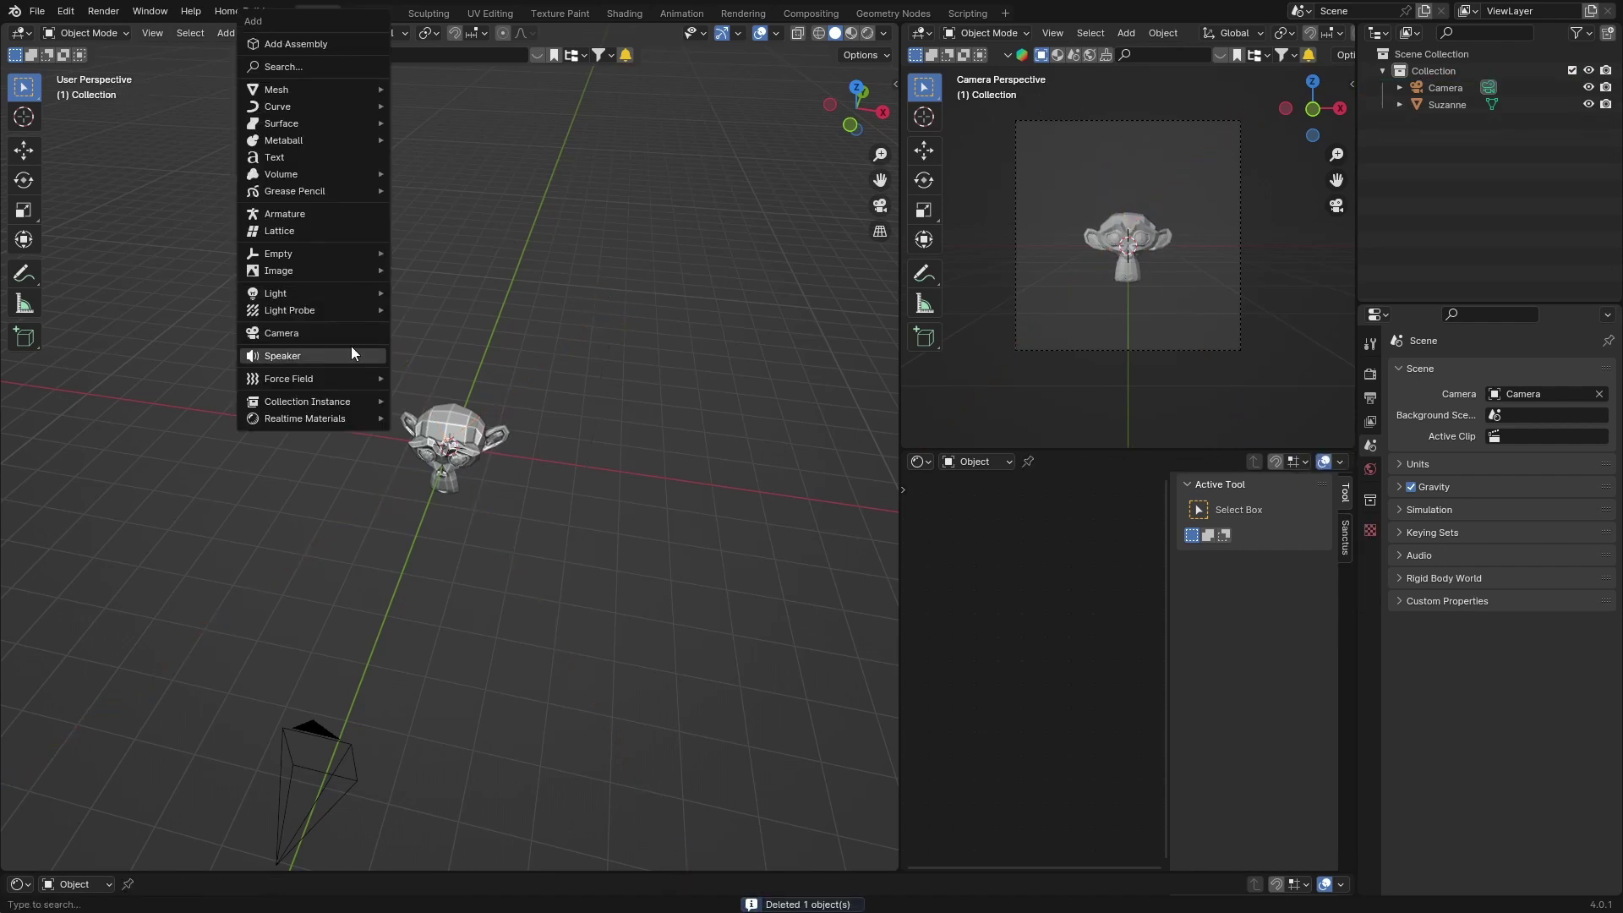
mouse_move(318, 295)
left_click(438, 343)
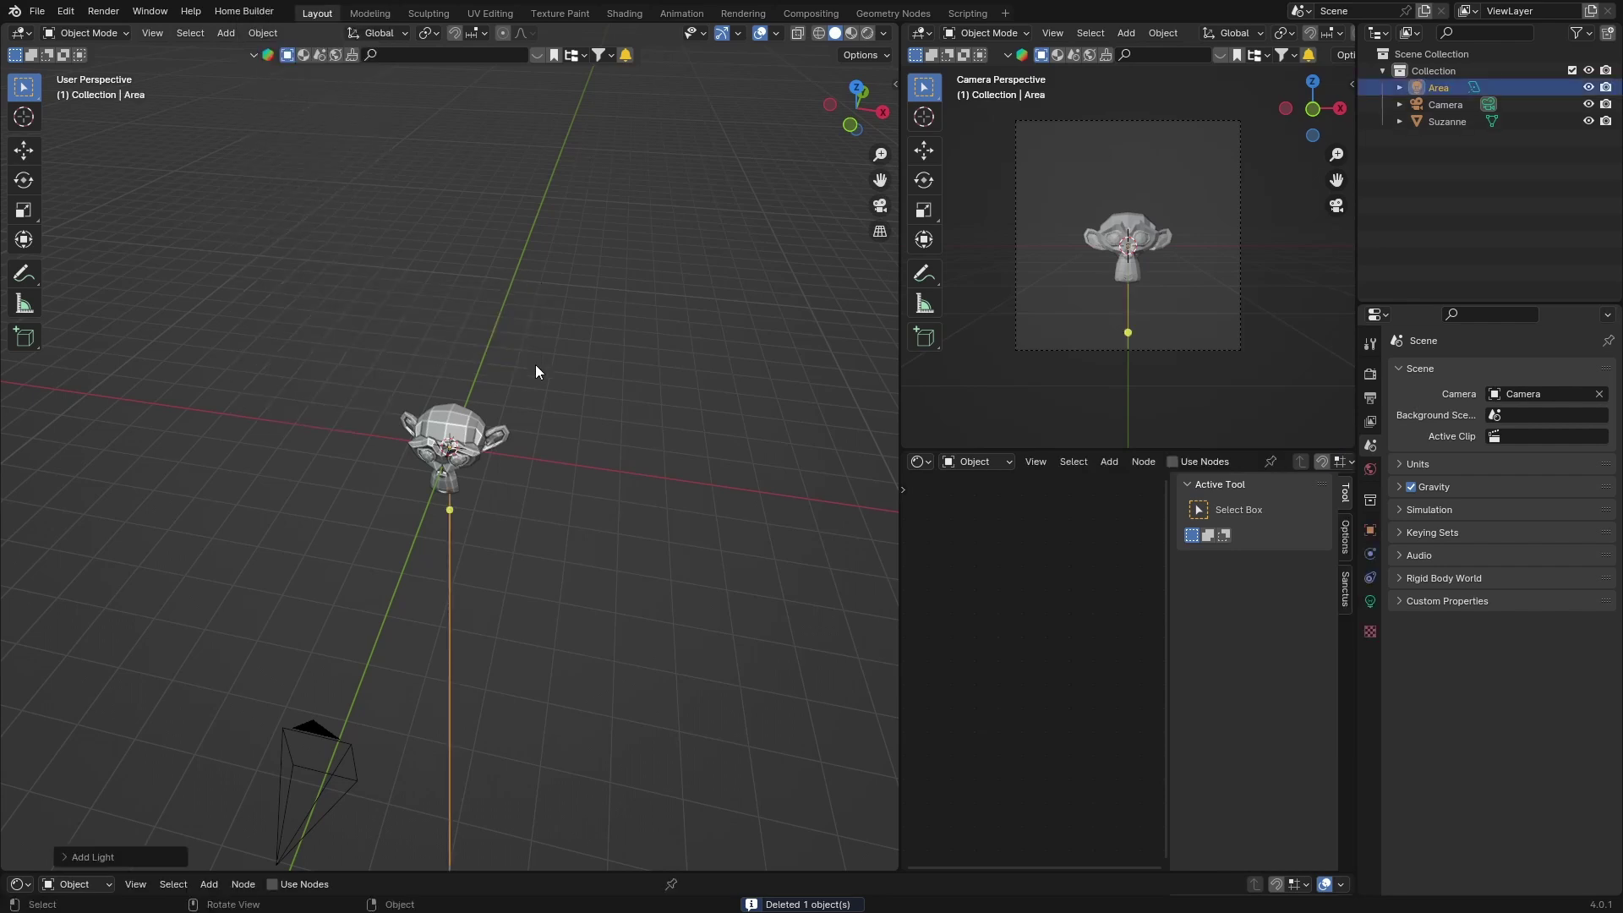
key("shift+d")
left_click(656, 285)
key("shift+g")
key("shift+d")
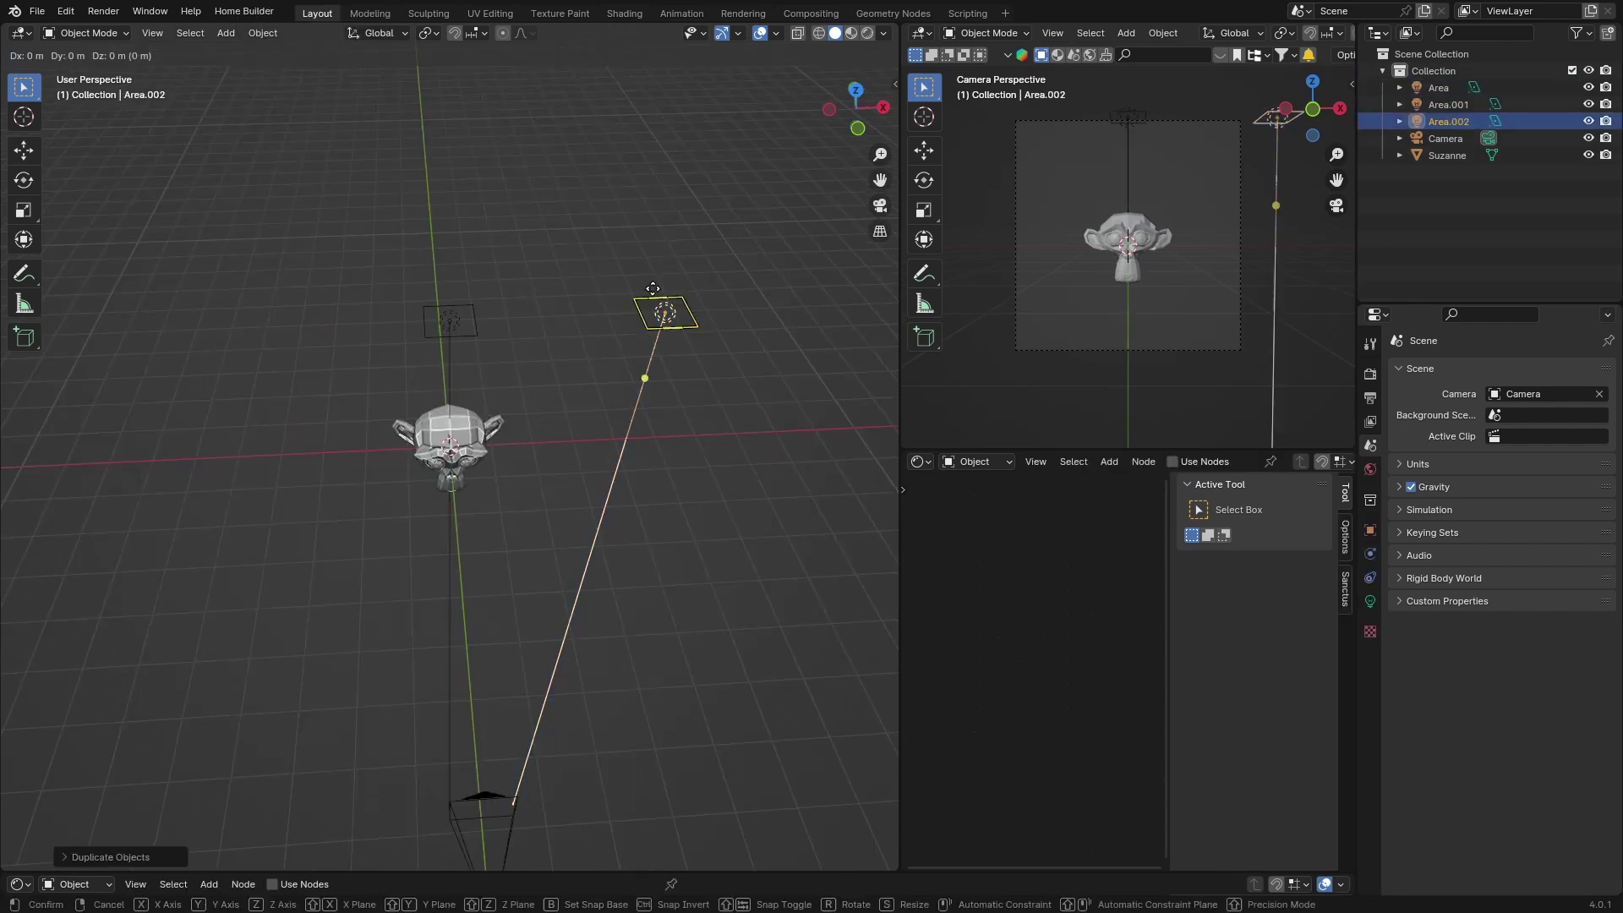
left_click(166, 321)
Step: Select all three area lights and aim them at the monkey
left_click(306, 244)
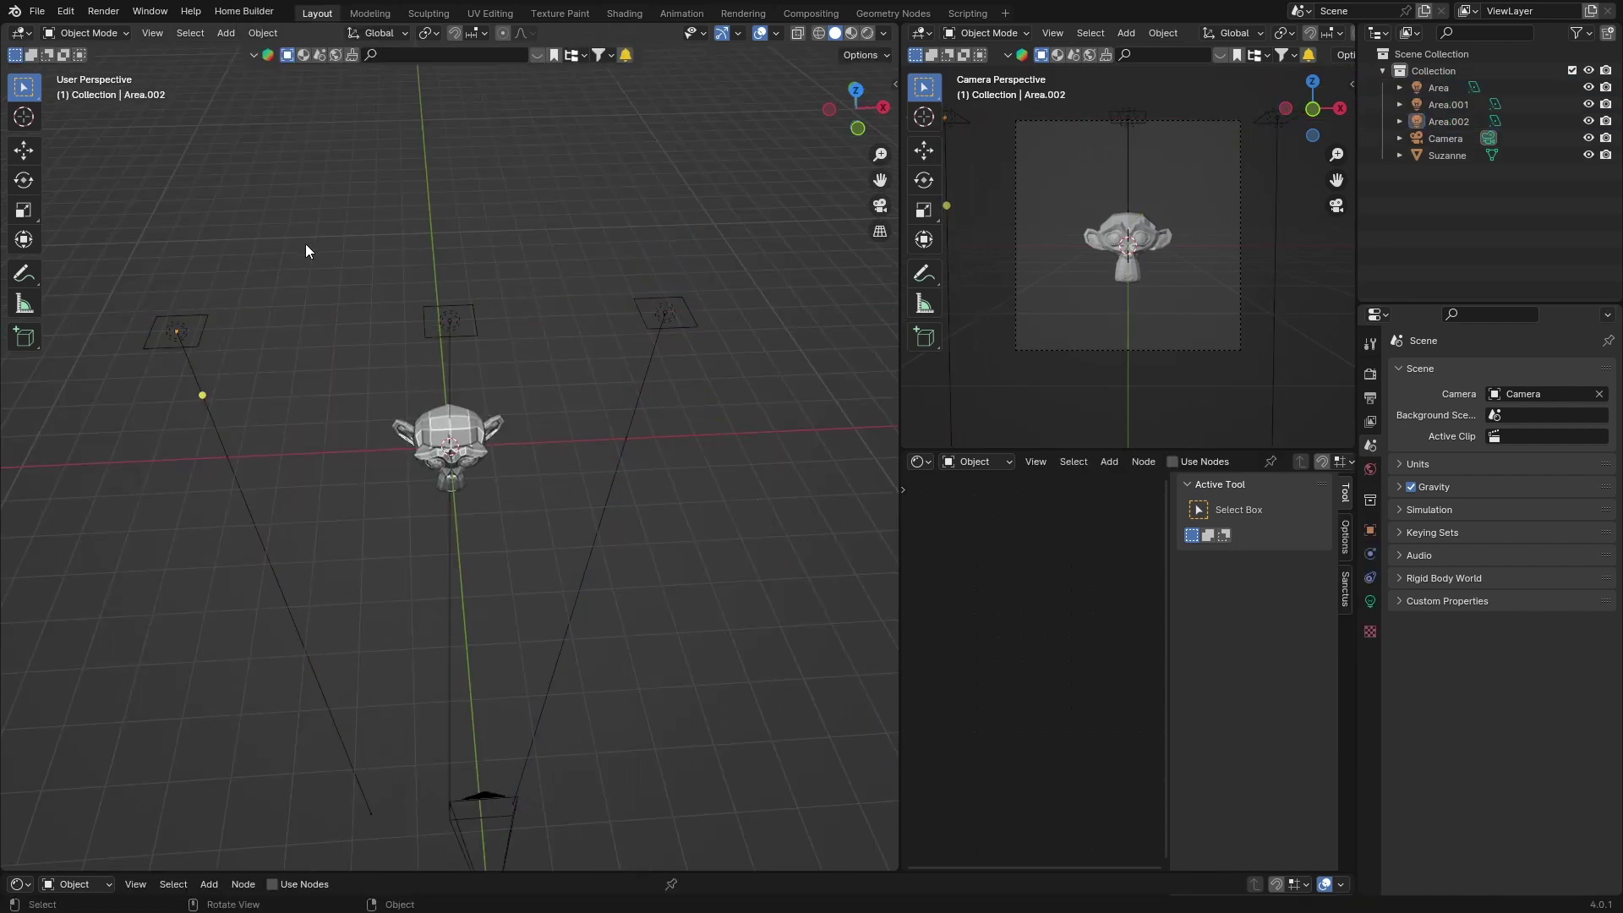
left_click(203, 334)
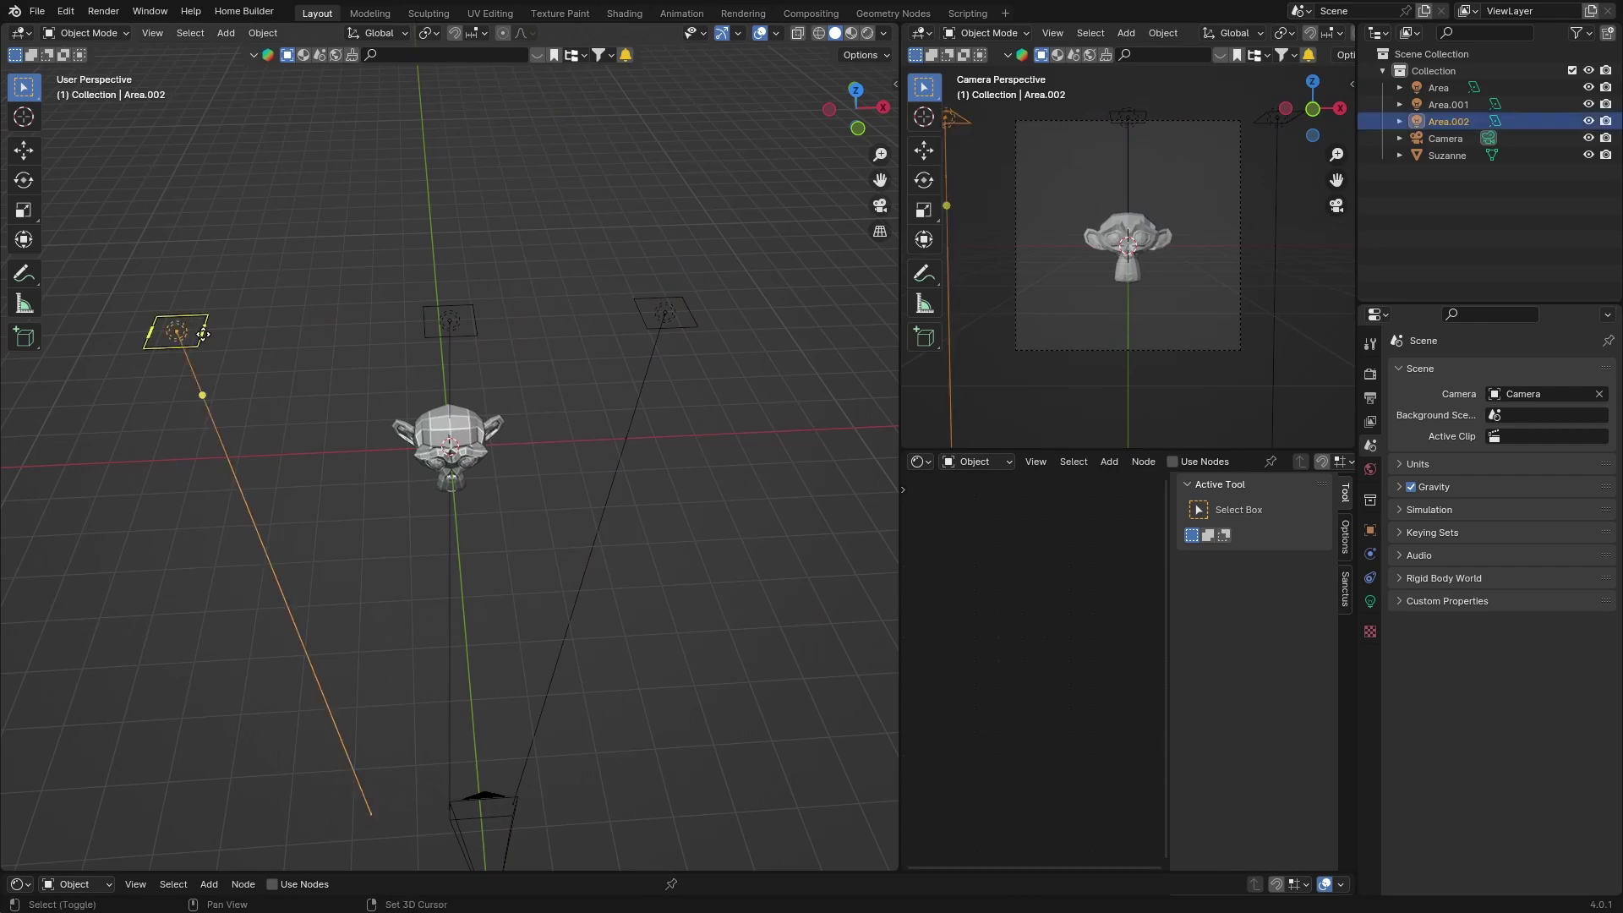
left_click(429, 318, "shift")
left_click(649, 308, "shift")
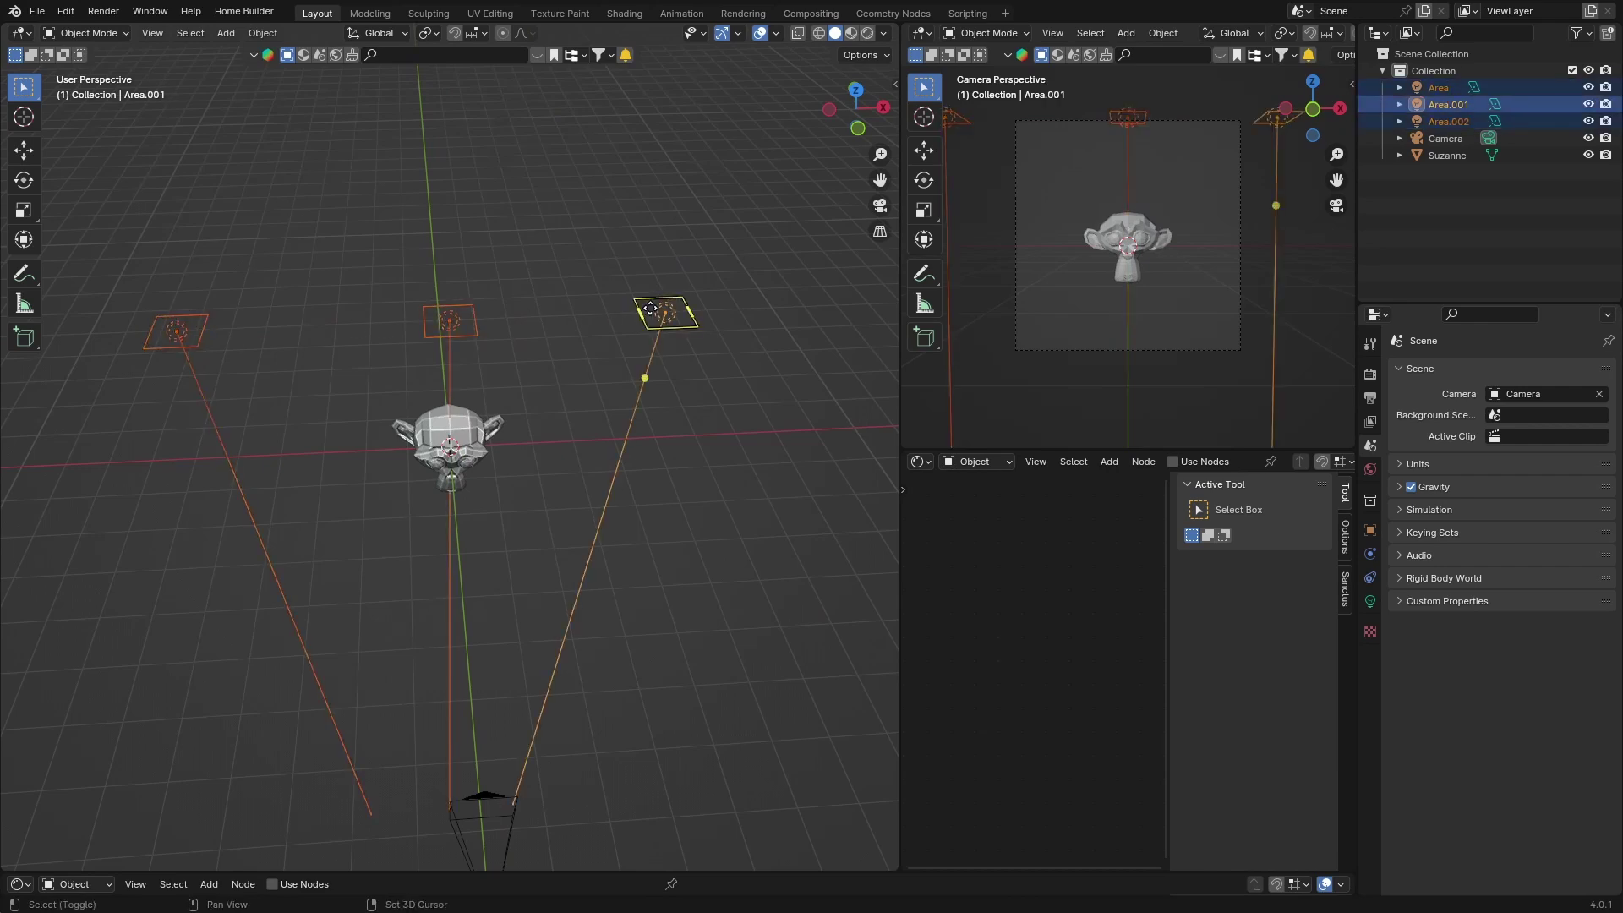
key("shift+t")
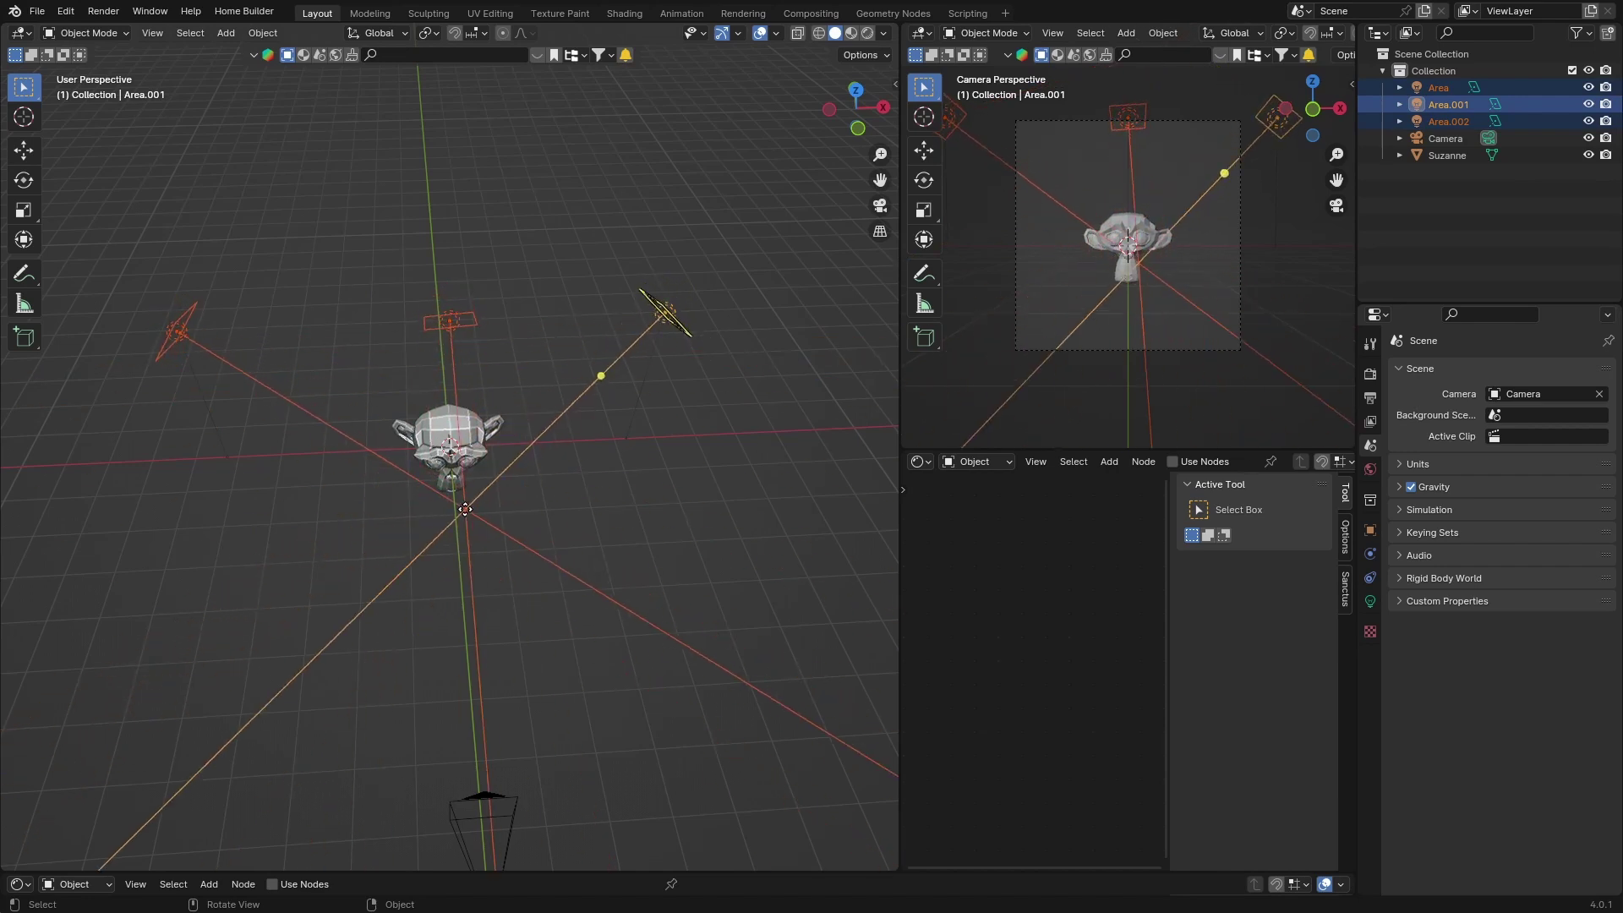
left_click(449, 450)
Step: Box-select every object and delete it, leaving an empty scene
scroll(454, 530, "down", 3)
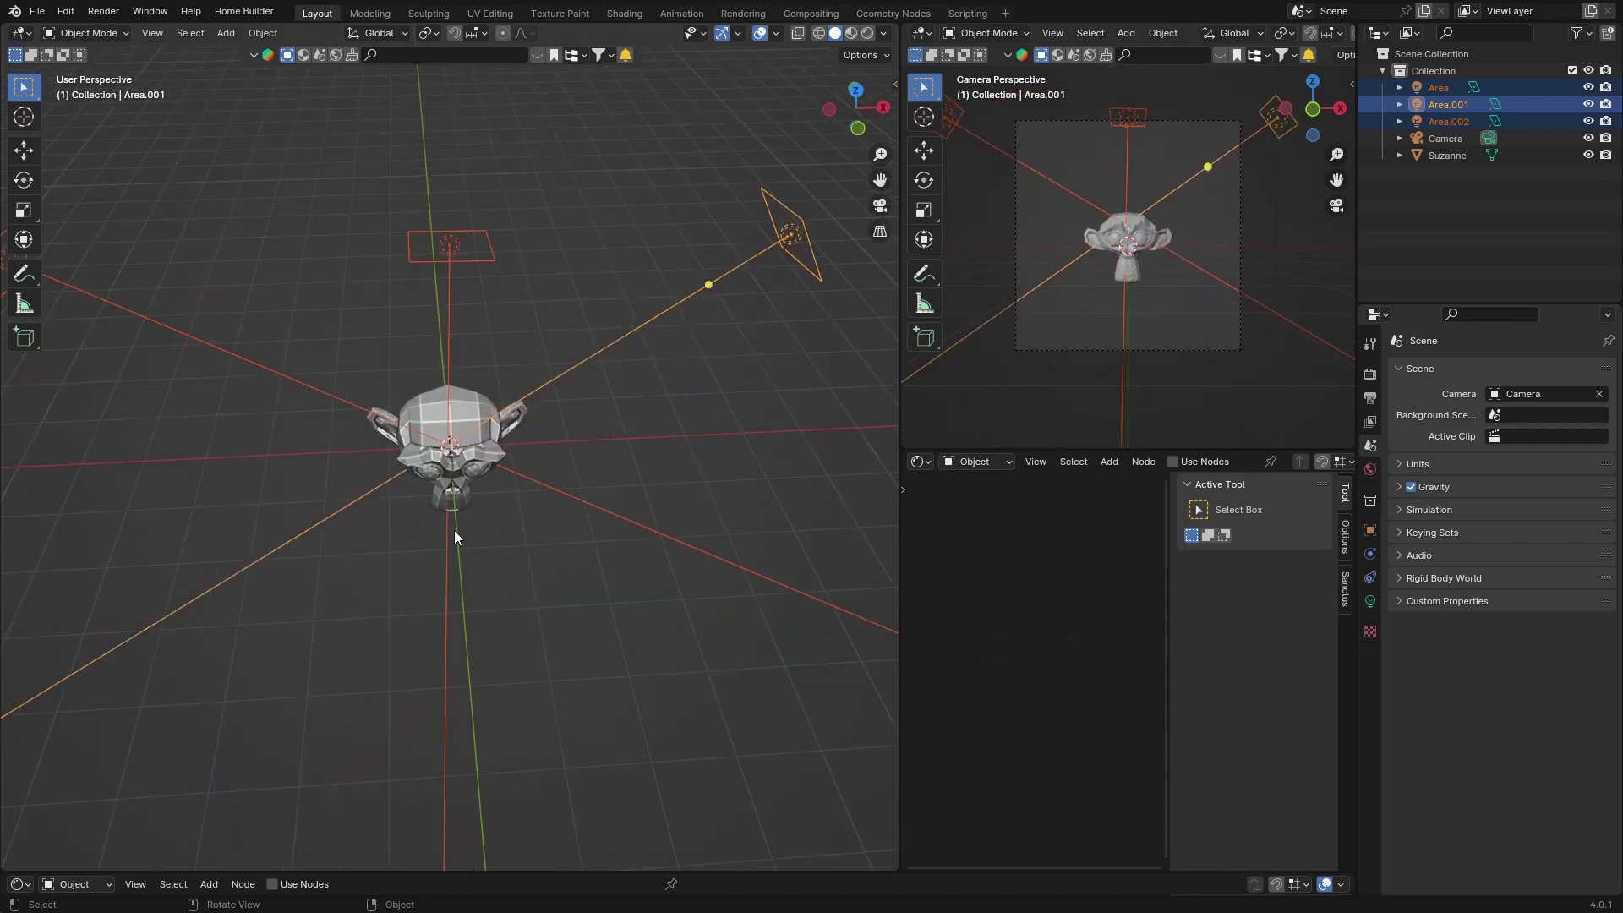
scroll(560, 309, "down", 3)
left_click_drag(626, 287, 298, 637)
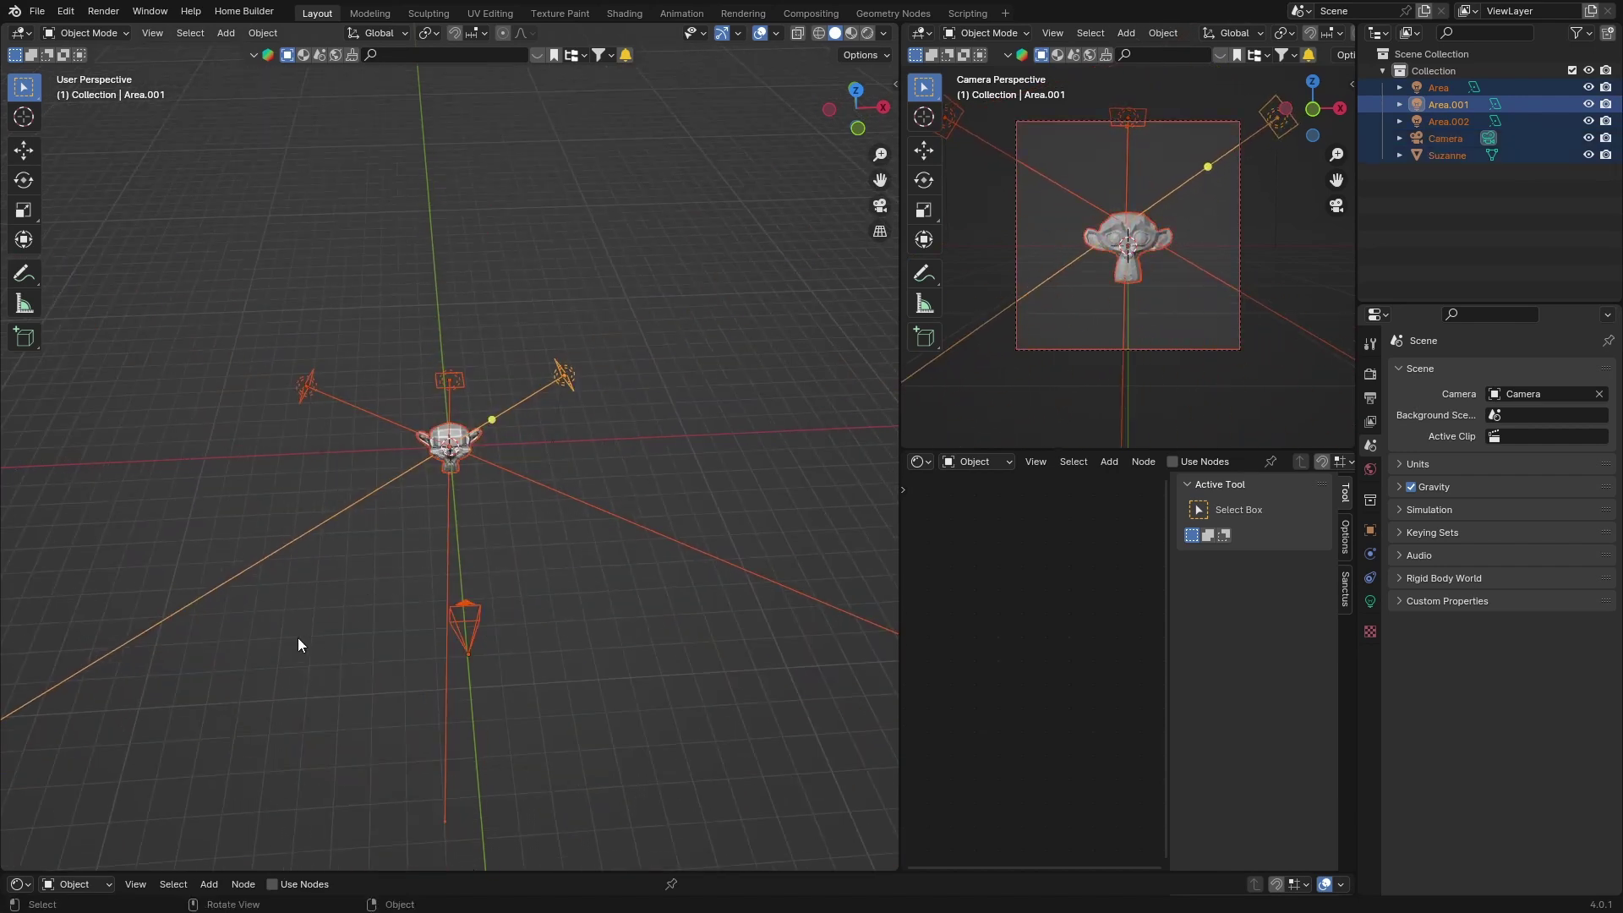
key("Delete")
middle_click_drag(327, 580, 337, 543)
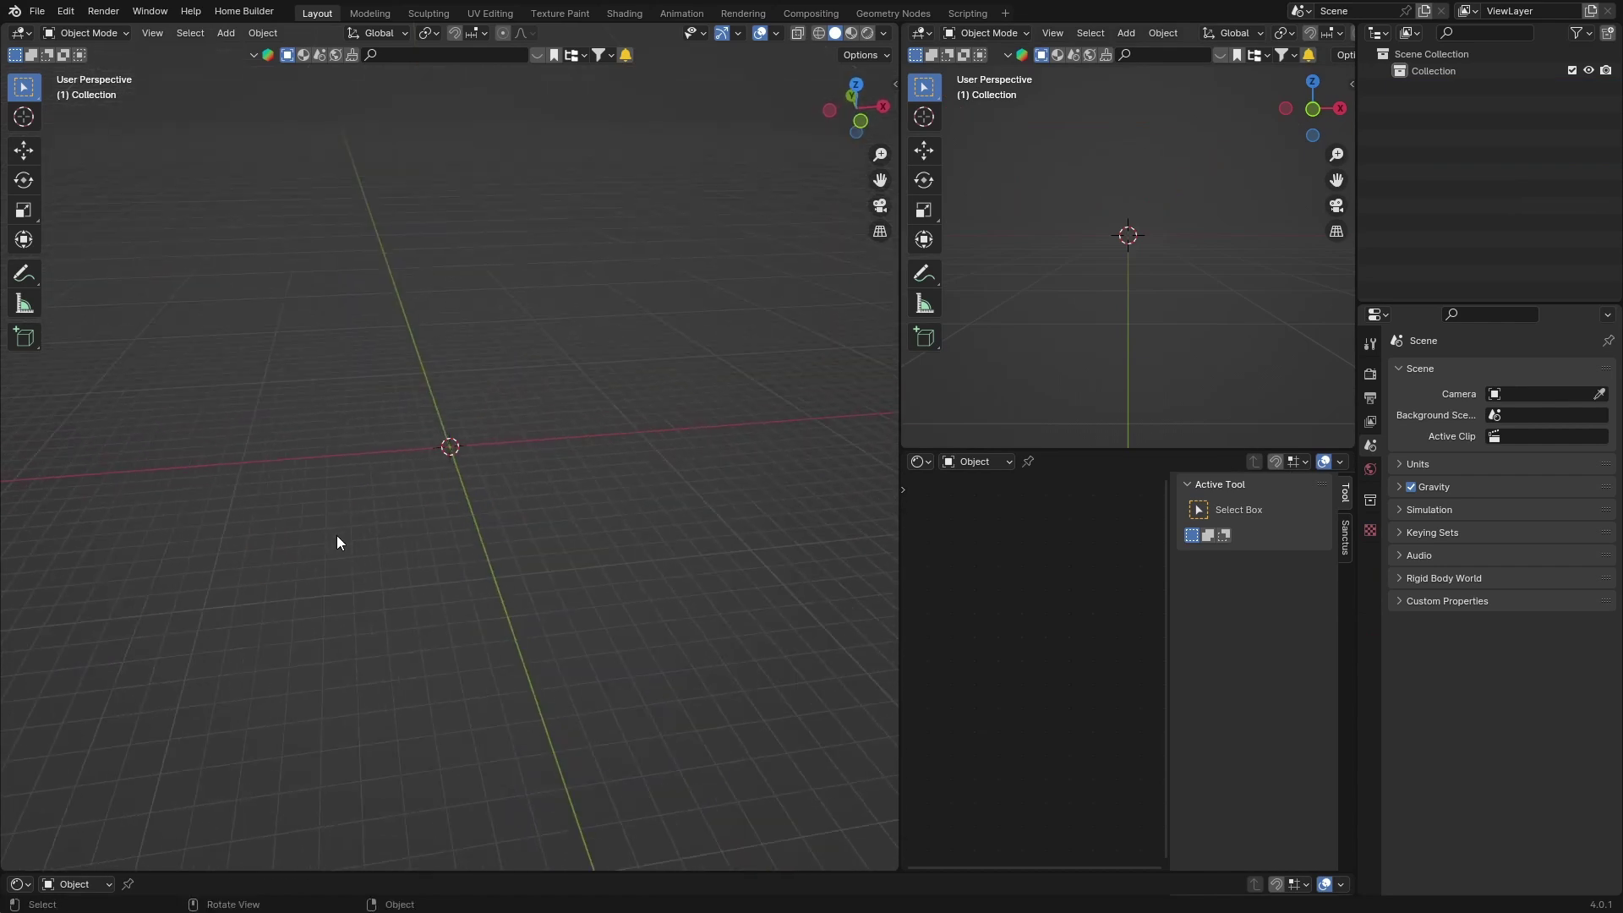
Step: Add a cube to the empty scene
key("shift")
key("shift+a")
mouse_move(277, 337)
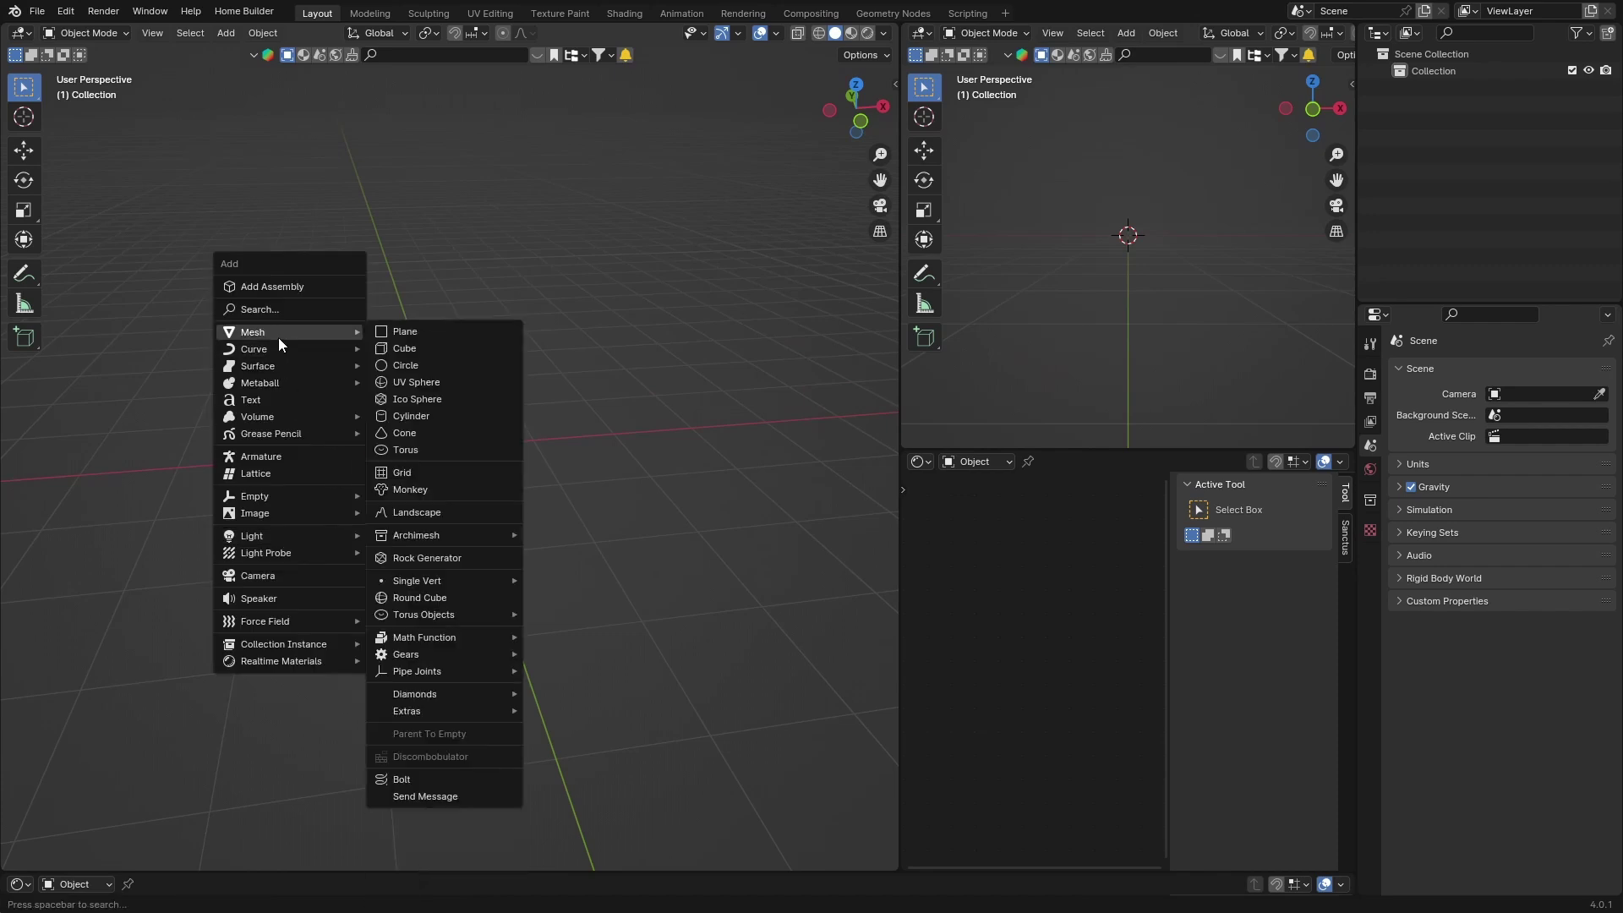
left_click(409, 347)
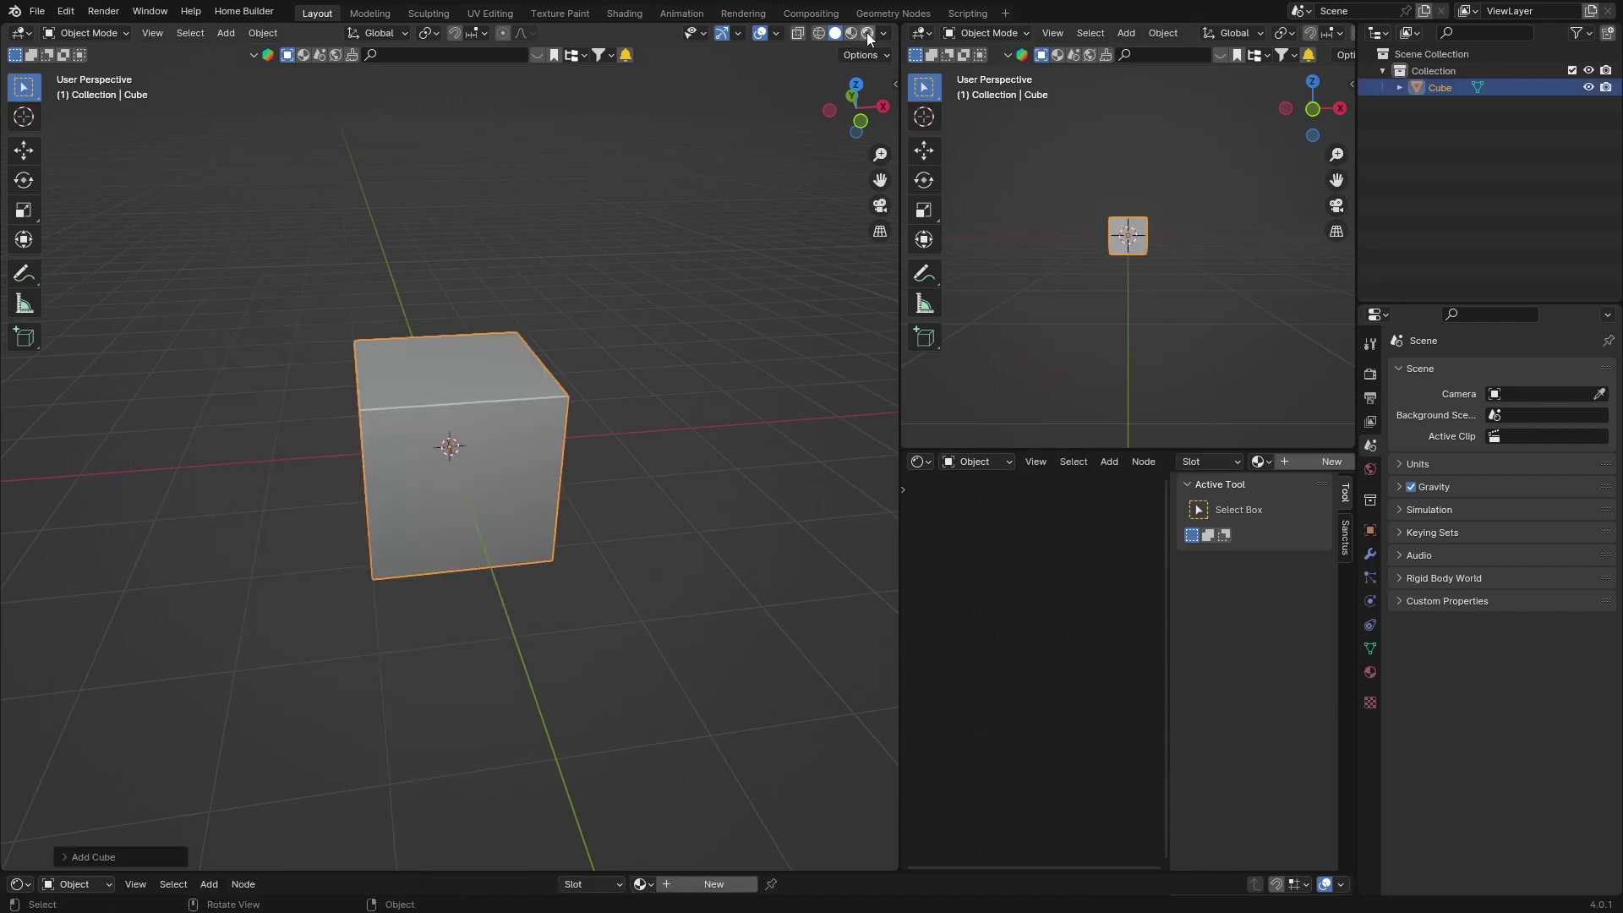
Step: Switch to rendered shading with Scene Lights enabled and orbit around the cube
key("z")
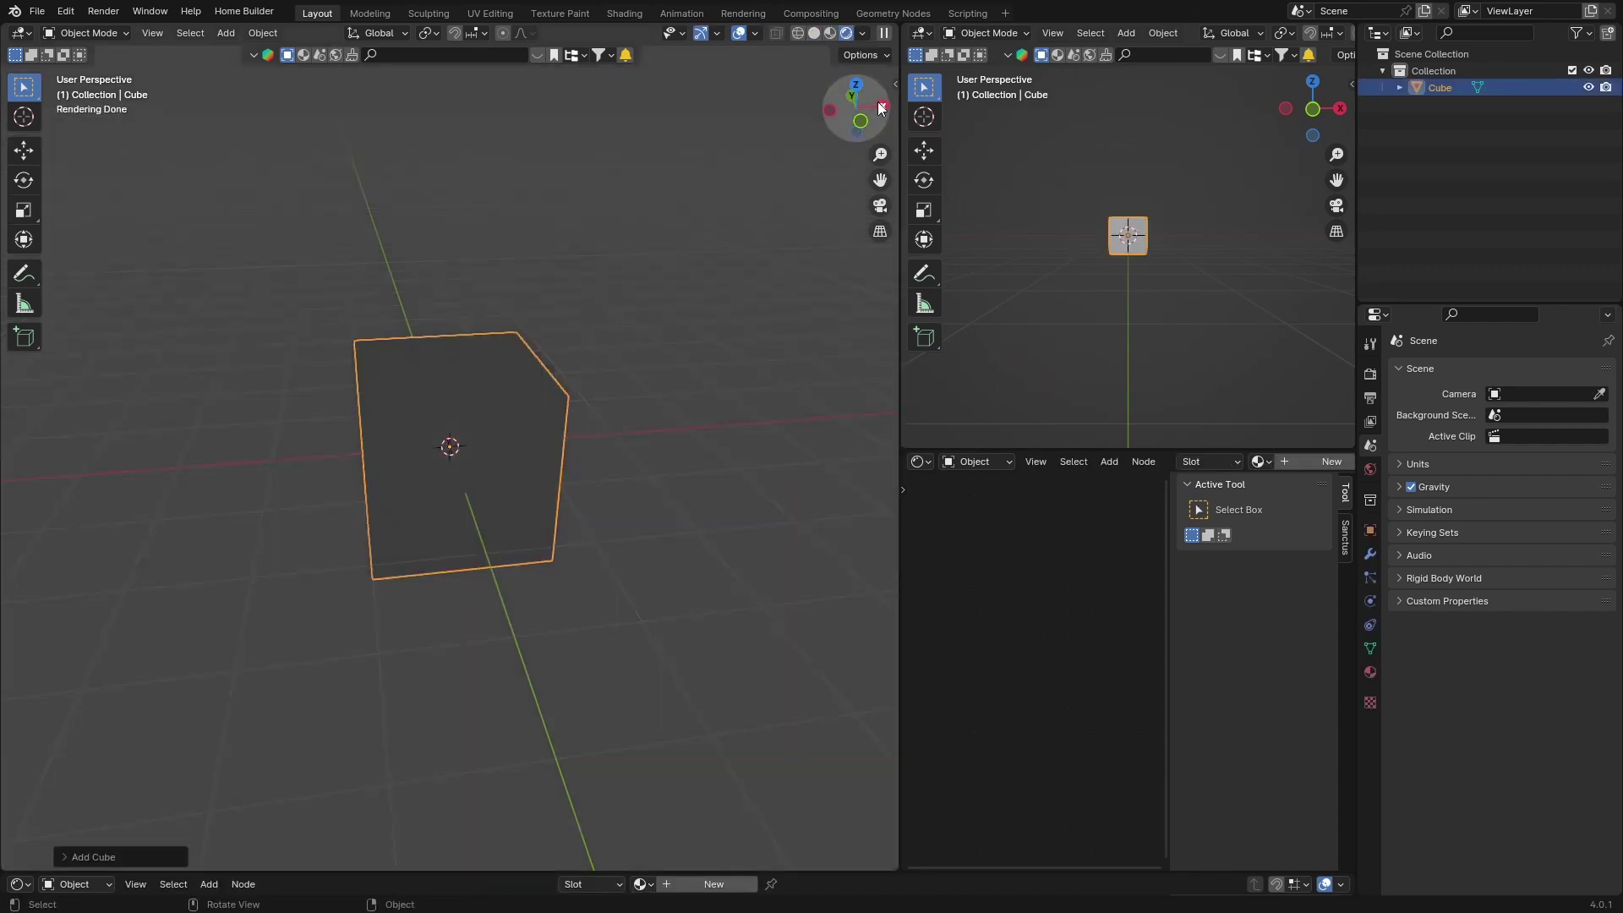
left_click(864, 32)
left_click(767, 172)
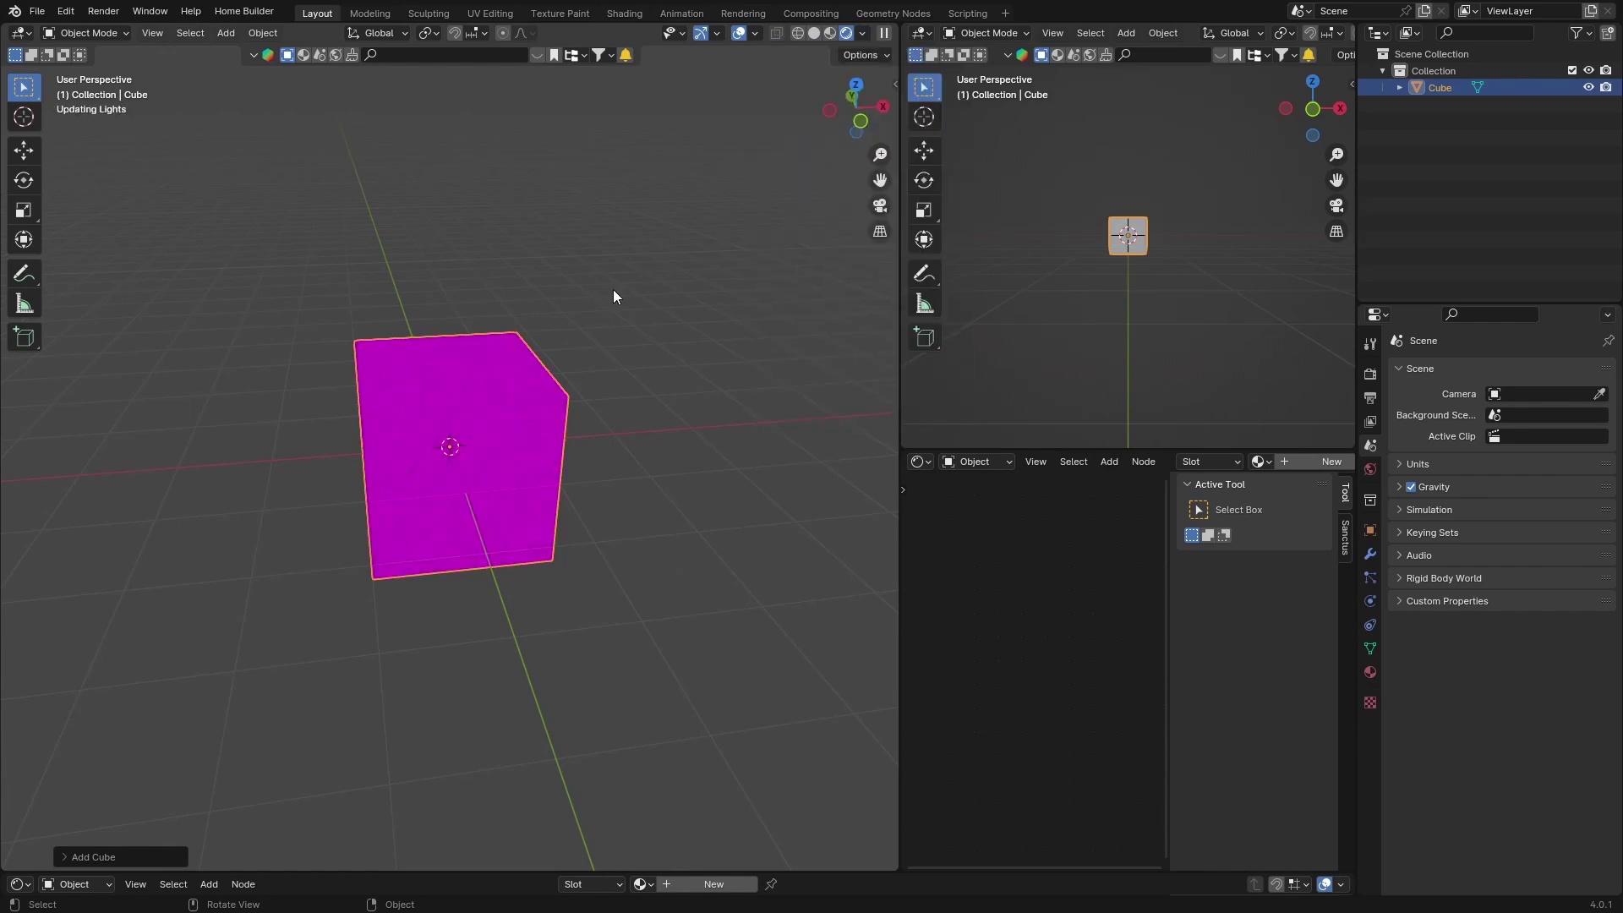
mouse_move(328, 489)
middle_mouse_down()
mouse_move(426, 475)
mouse_move(225, 561)
mouse_move(541, 480)
middle_mouse_up()
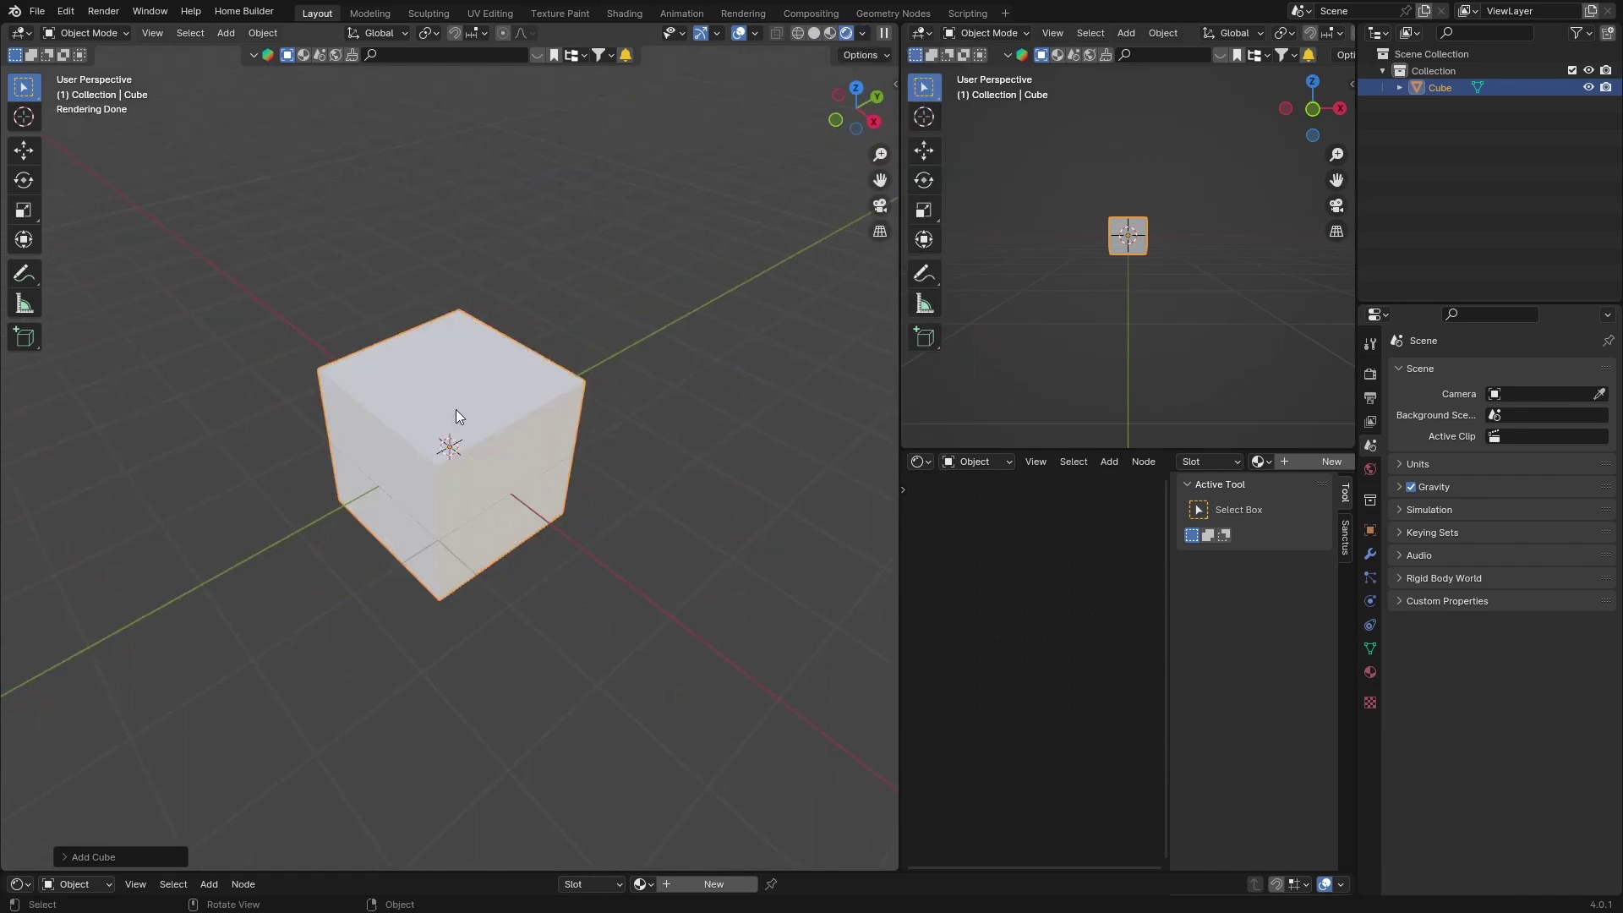
middle_click_drag(43, 637, 257, 581)
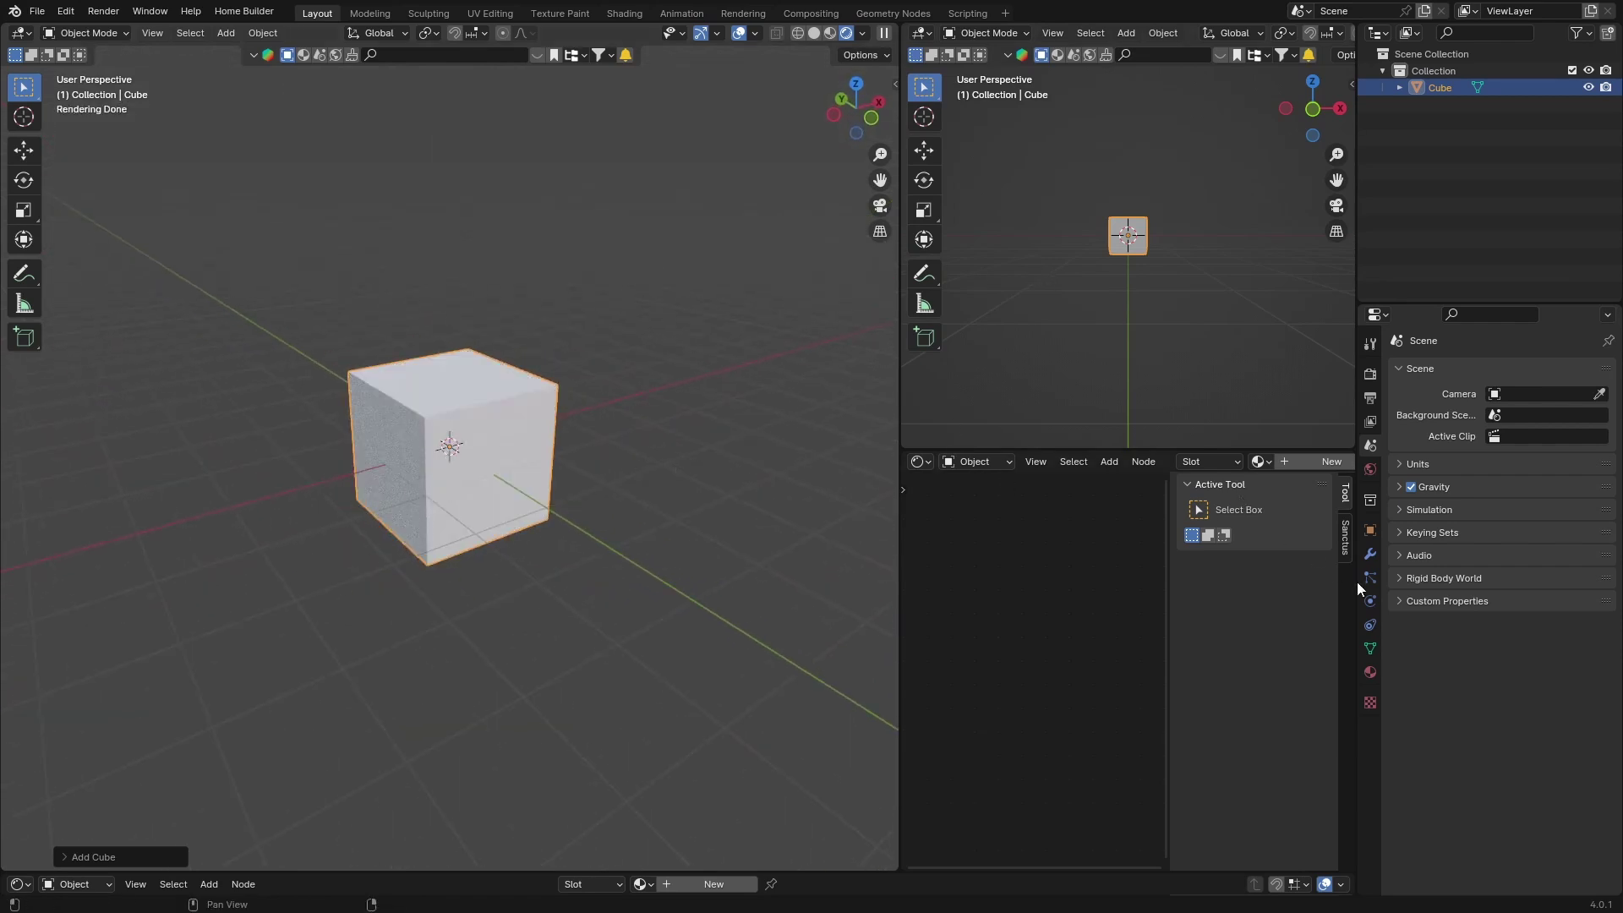
Step: Add two material slots to the cube and create a new material in the second slot
left_click(1369, 677)
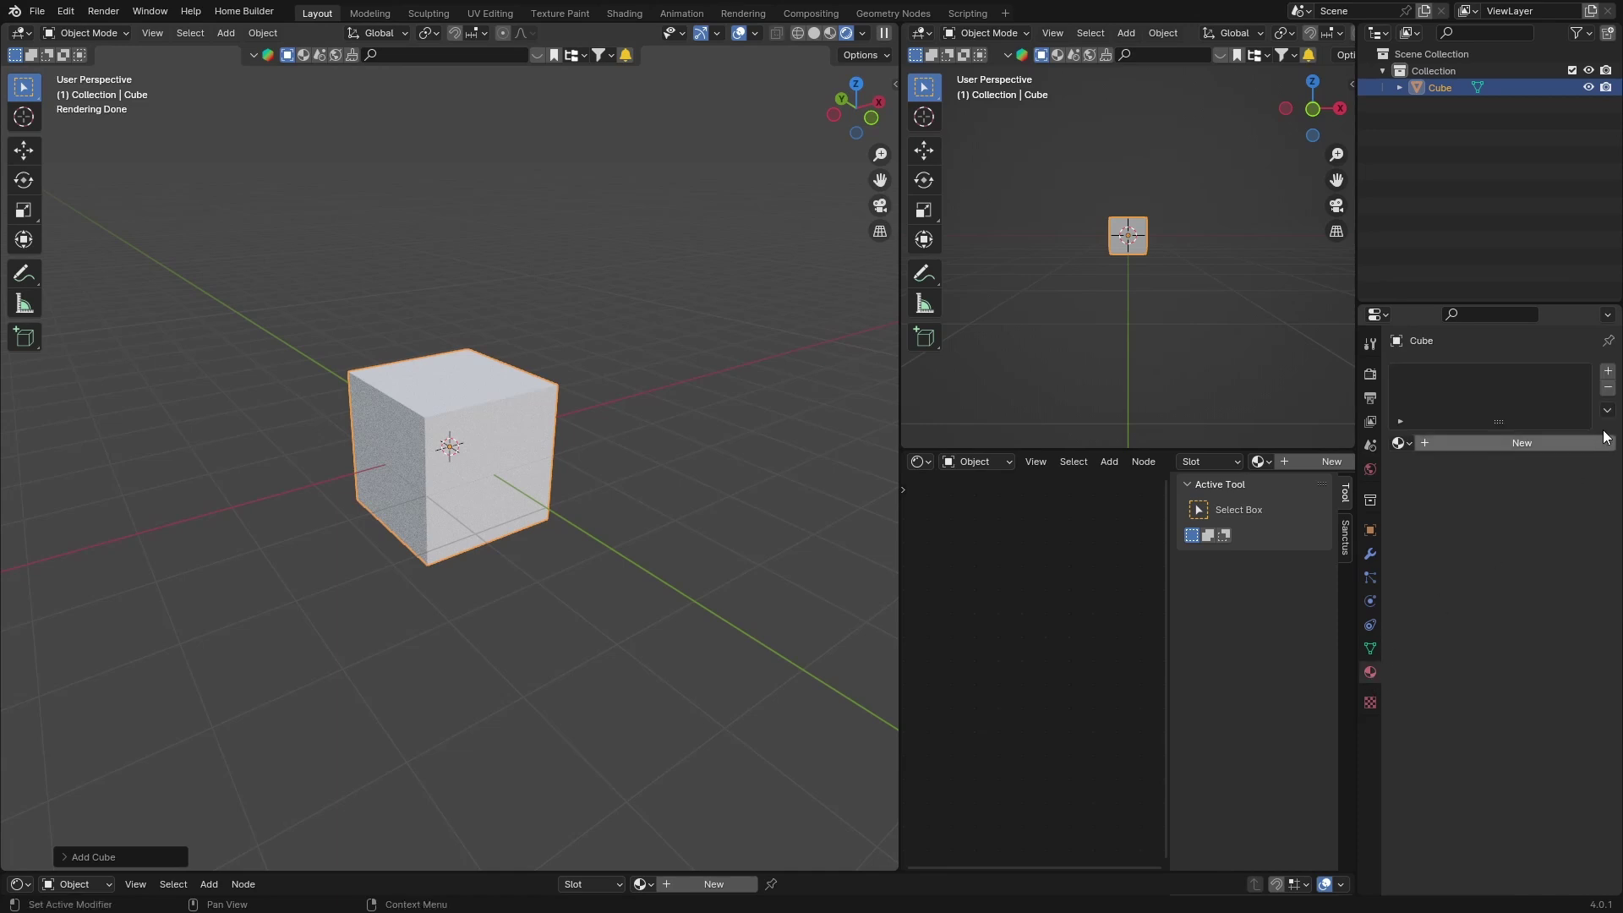
left_click(1608, 374)
left_click(1609, 373)
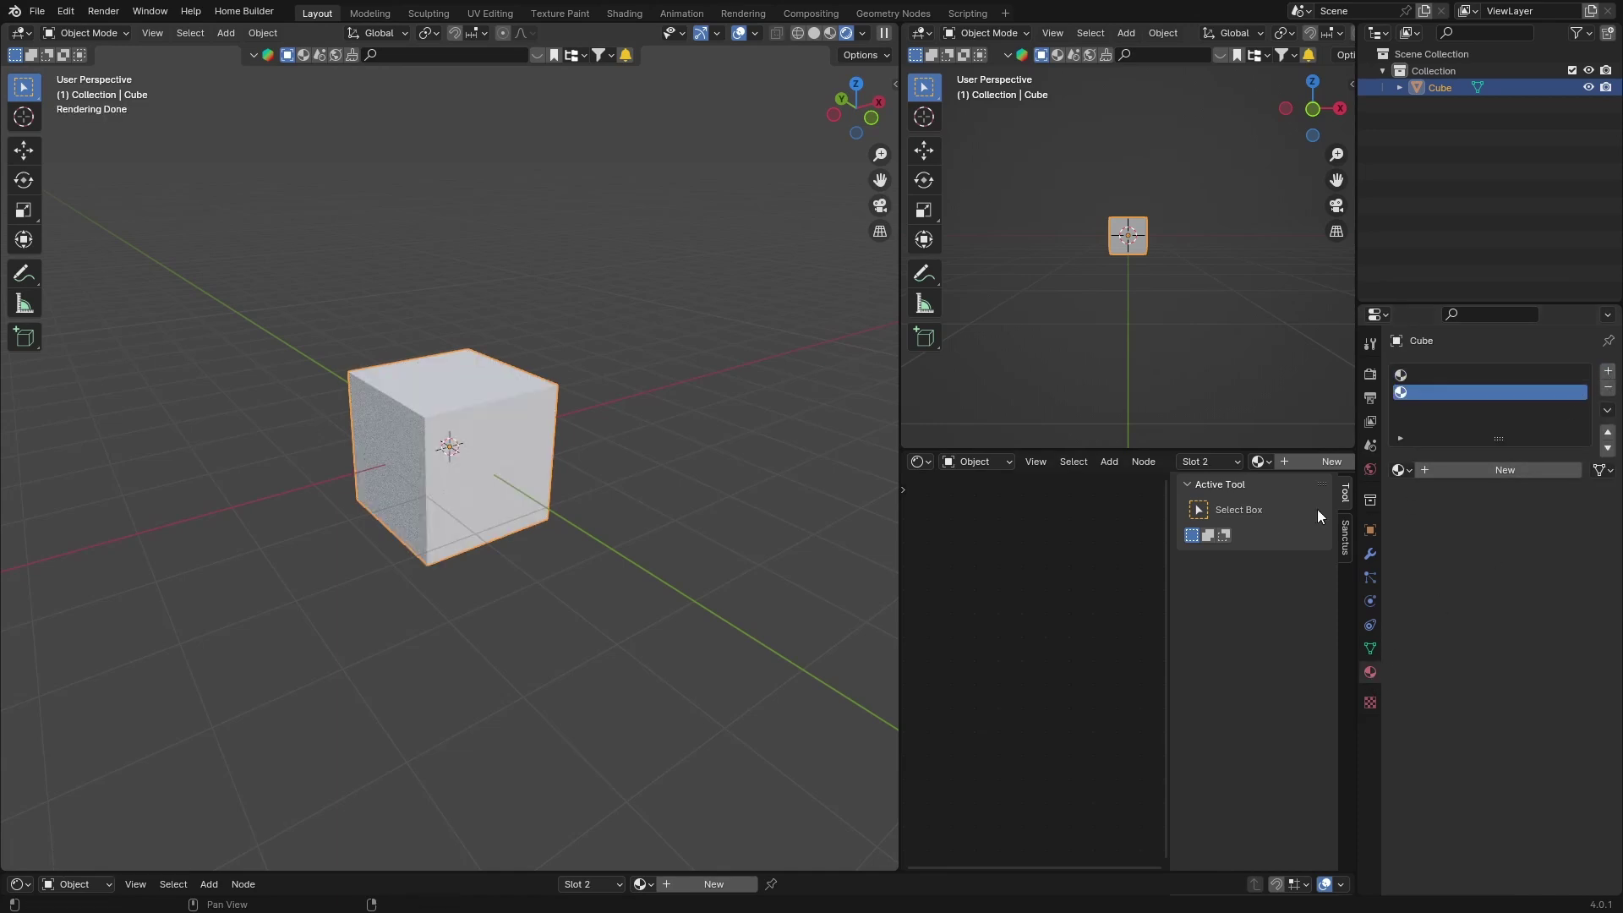
left_click(1483, 470)
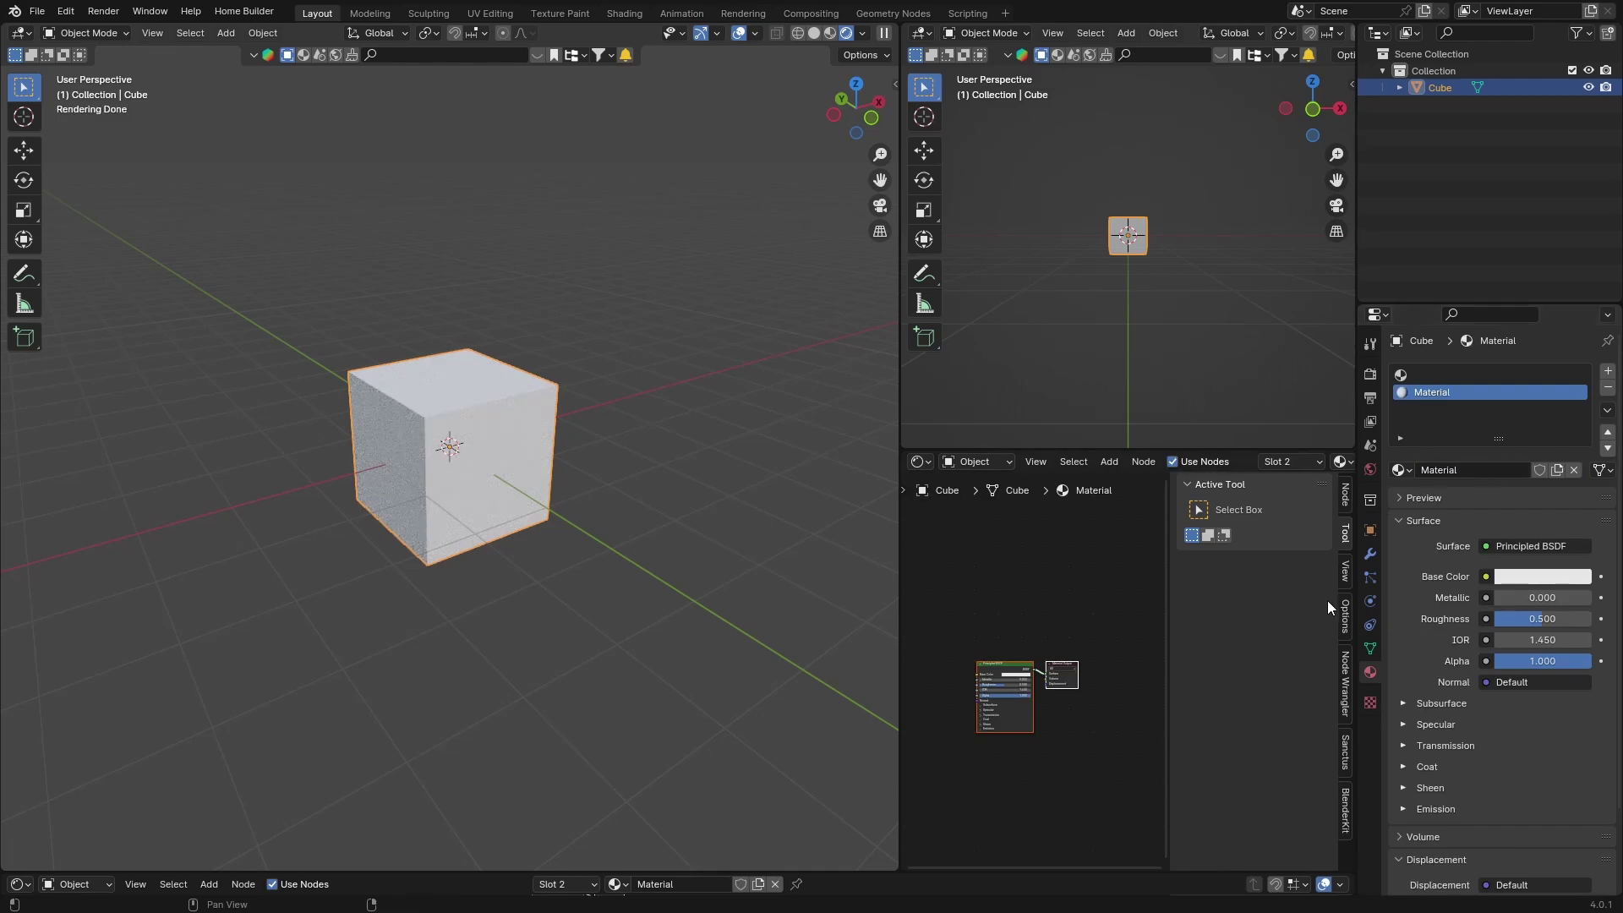
left_click(624, 13)
Step: Set the material's base colour to red and render it with Scene Lights and Scene World off
left_click(886, 647)
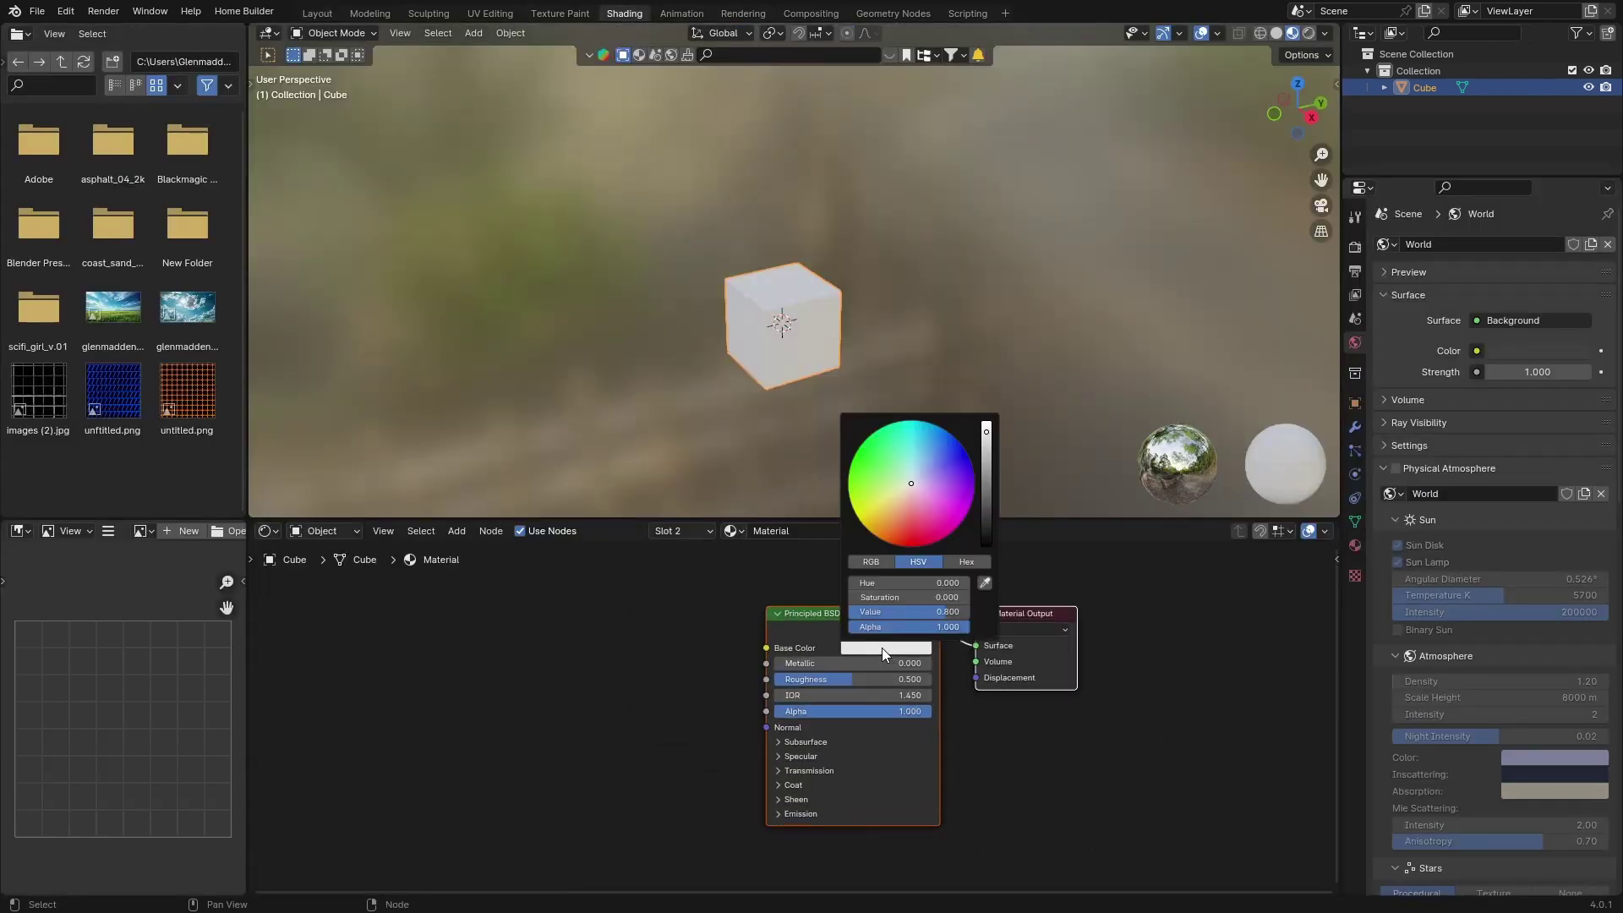
left_click_drag(909, 488, 912, 546)
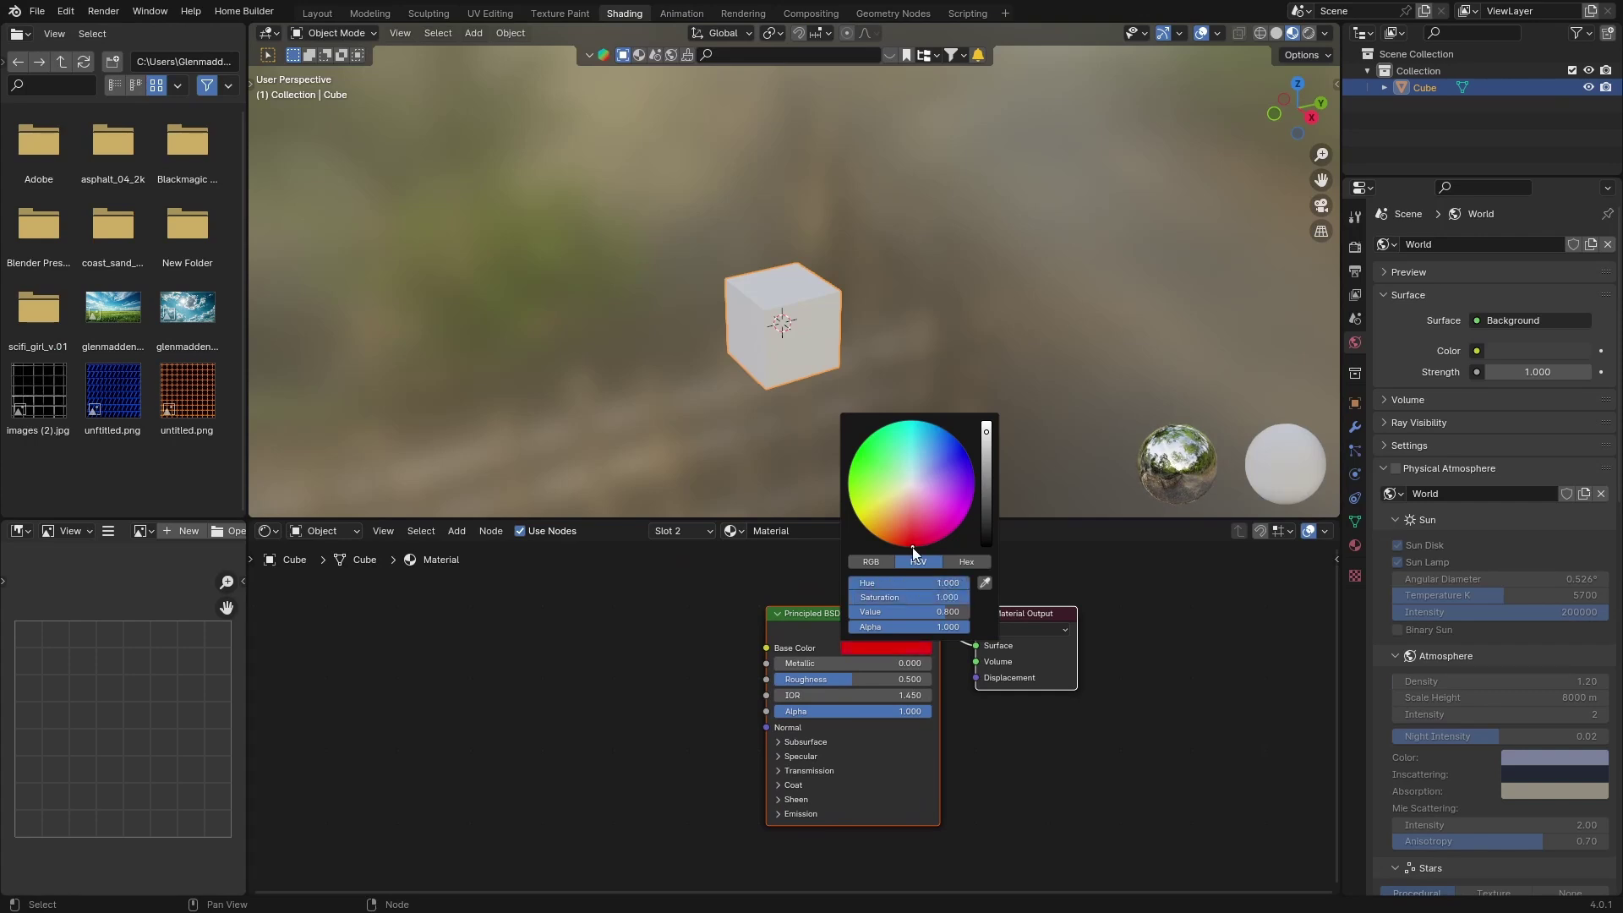
left_click(1308, 33)
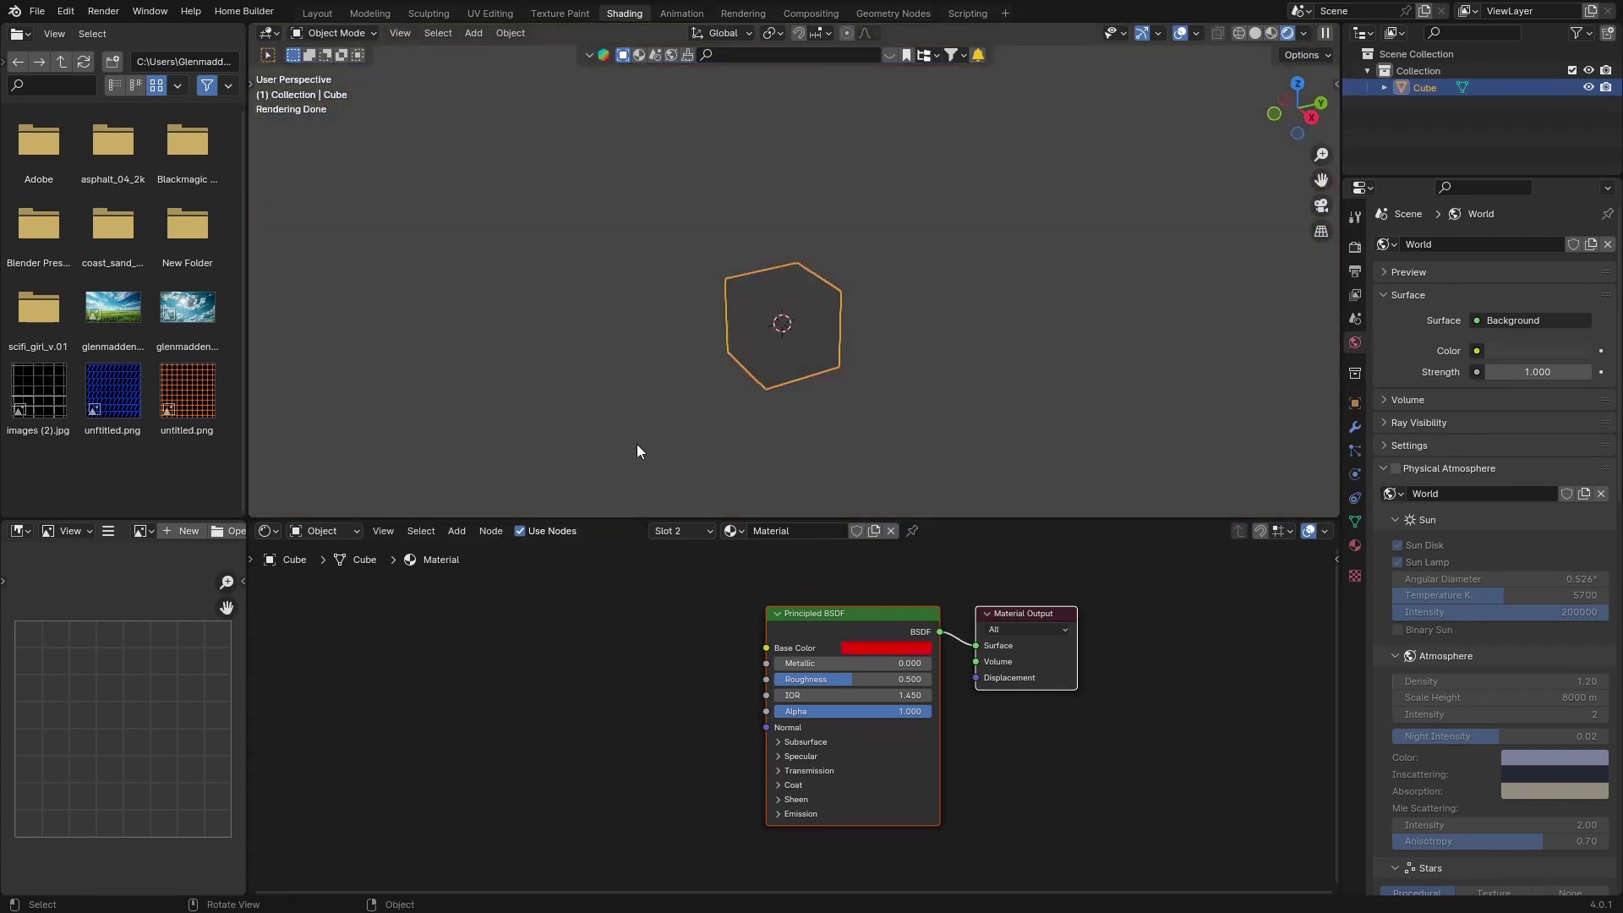
left_click(1303, 34)
left_click(1208, 173)
left_click(1207, 190)
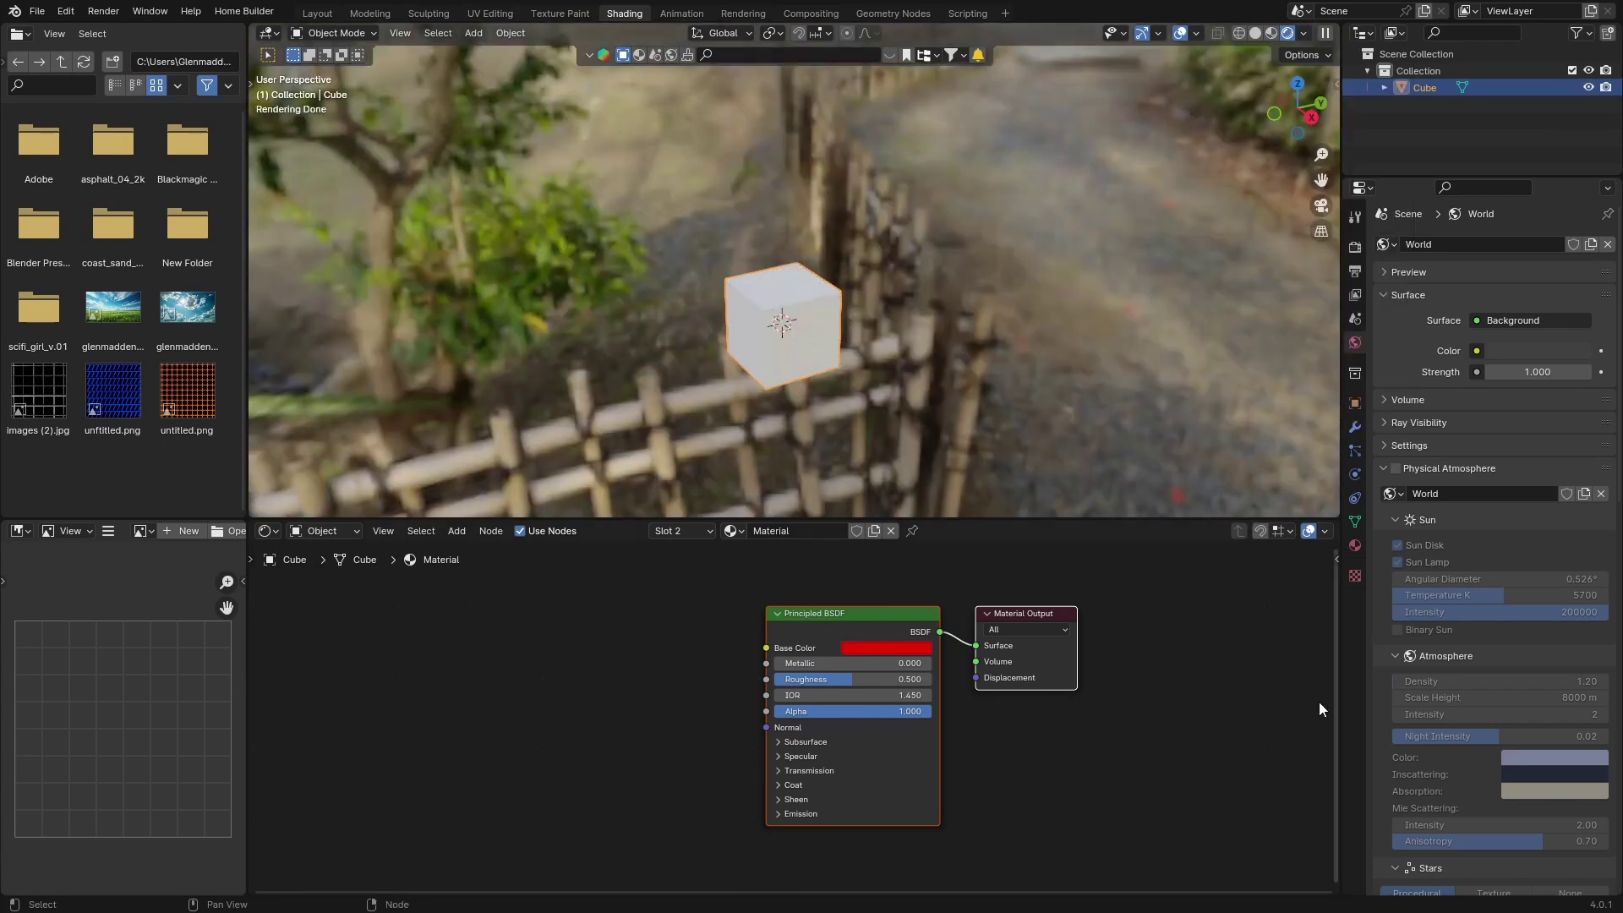
left_click(1355, 545)
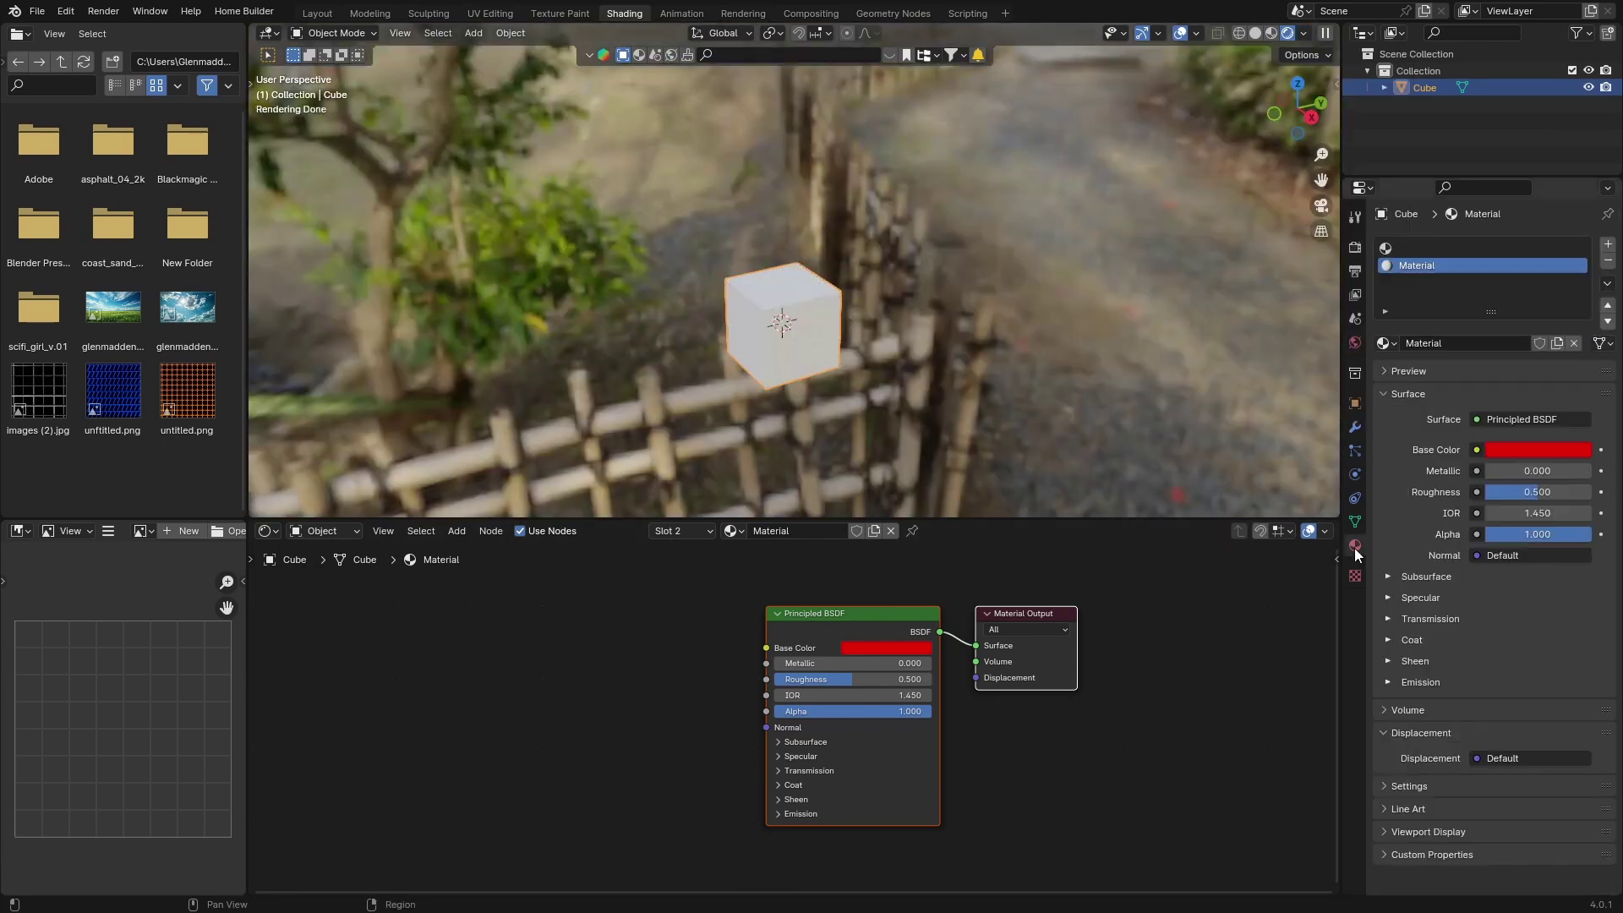
Step: Create Material.001 in the first slot with a blue base colour
left_click(1415, 248)
left_click(1477, 341)
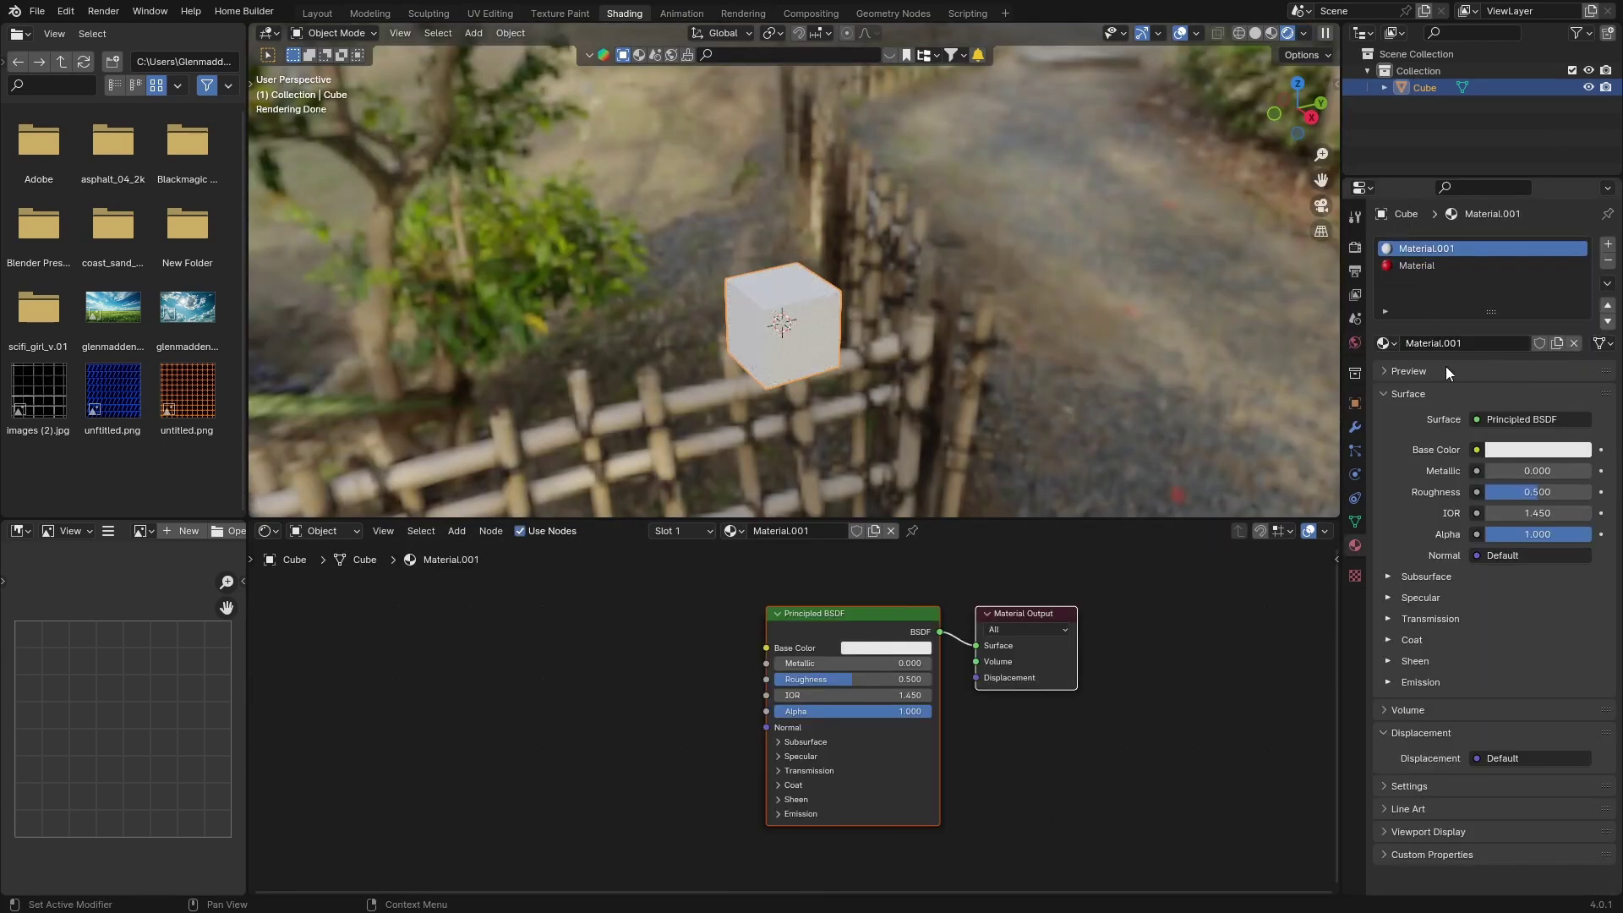
left_click(924, 647)
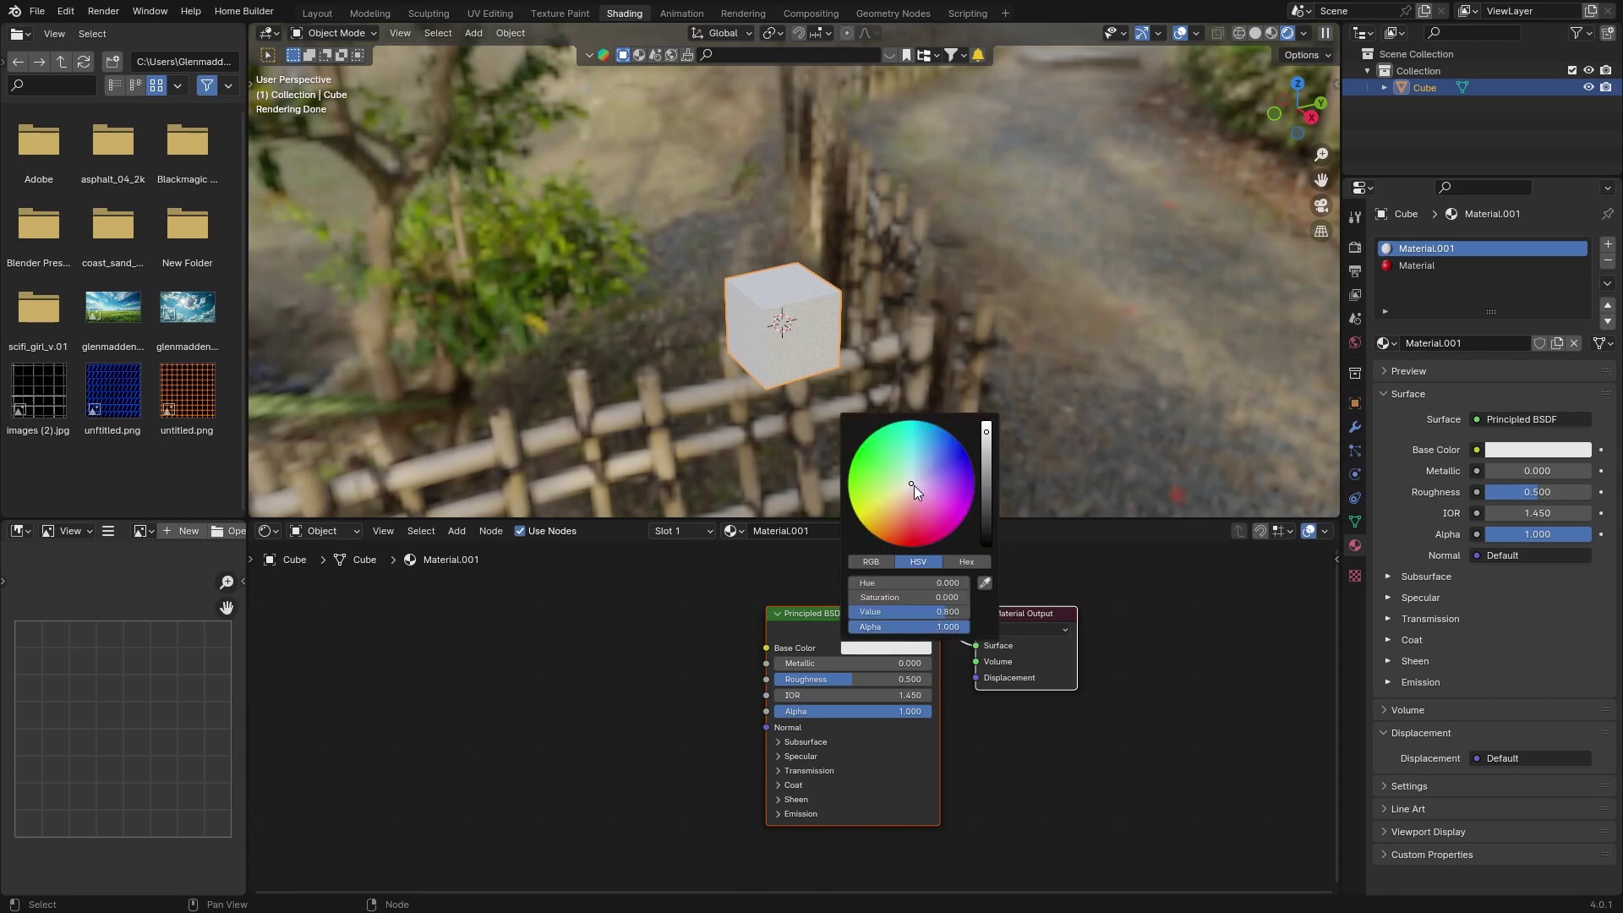
left_click(966, 457)
left_click(1417, 265)
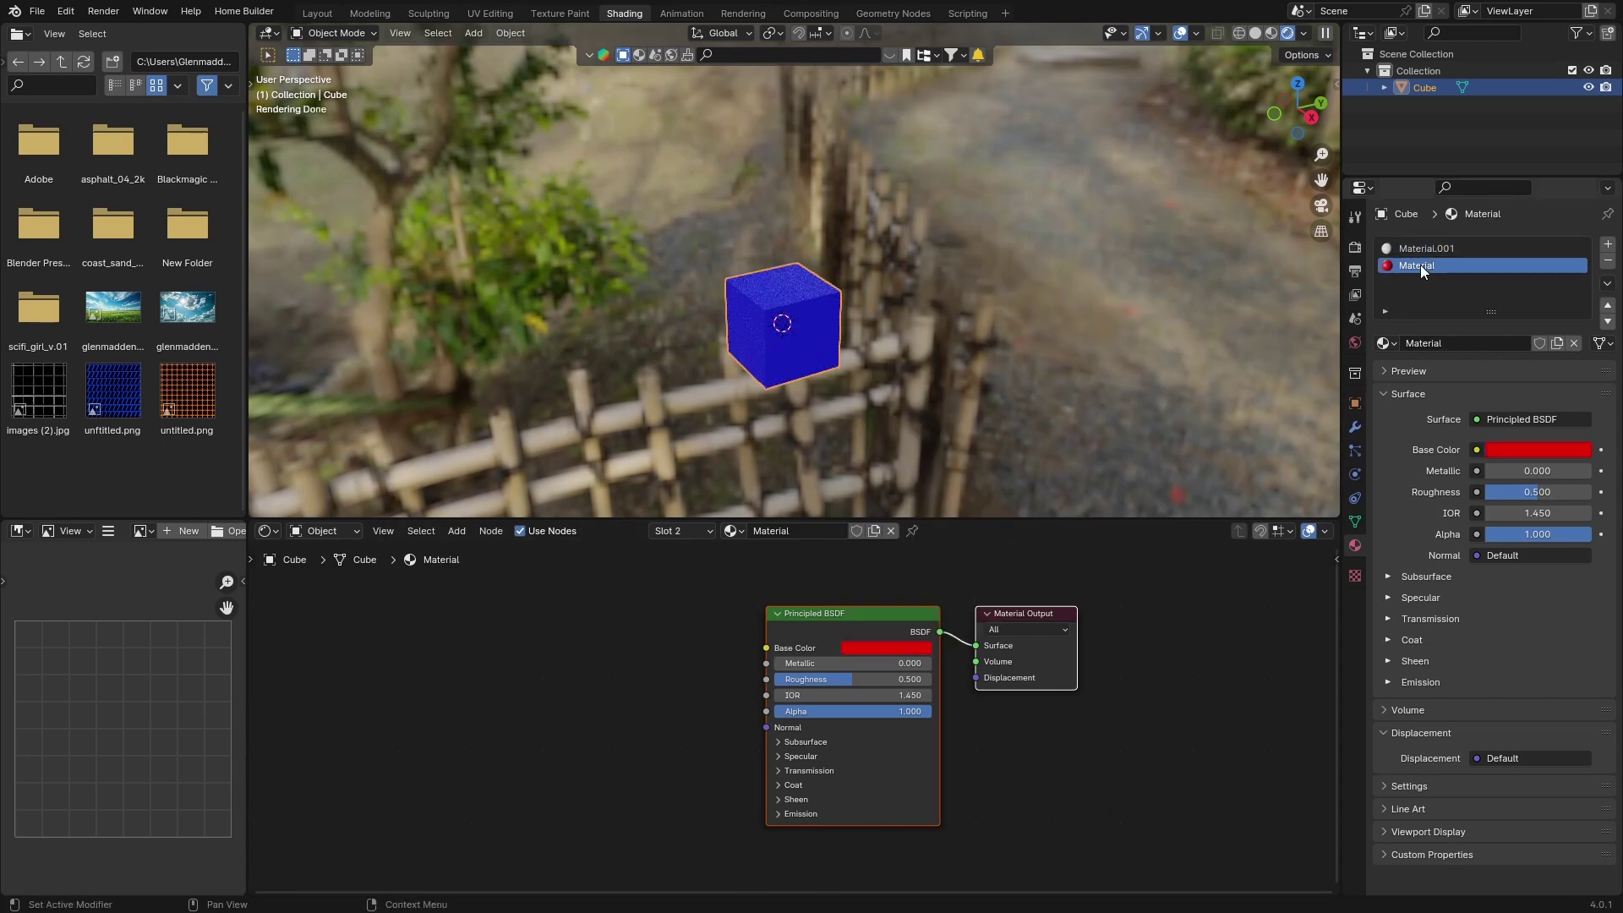
key("Up")
left_click(1420, 268)
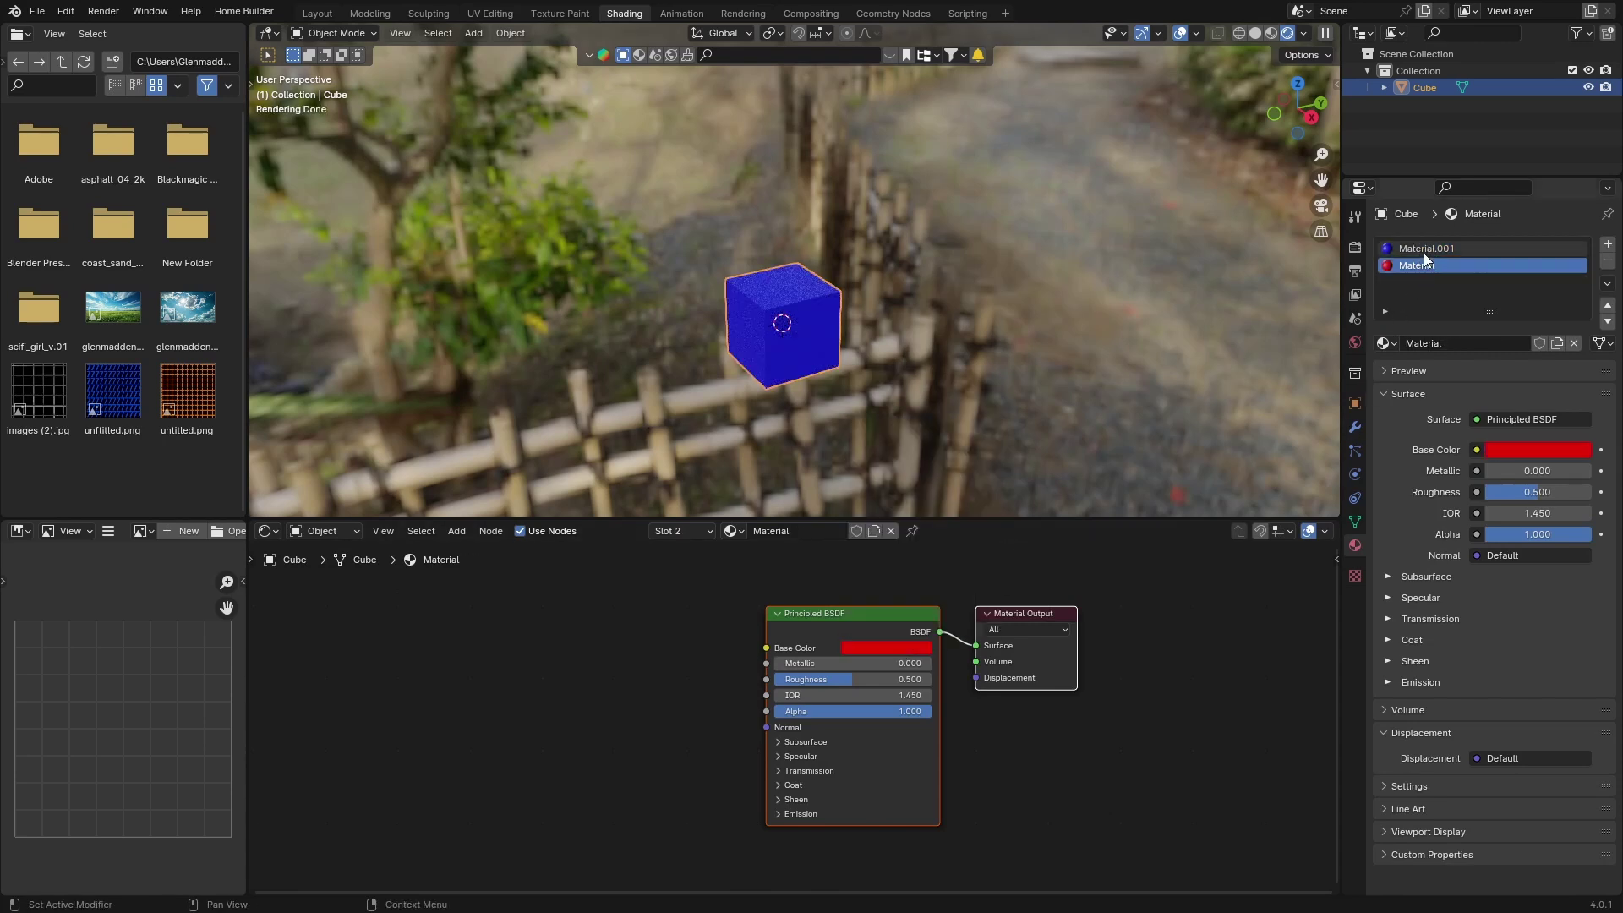
Step: Resize the cube, then in face select mode assign the red Material to its right face
key("s")
middle_click_drag(695, 355, 643, 362)
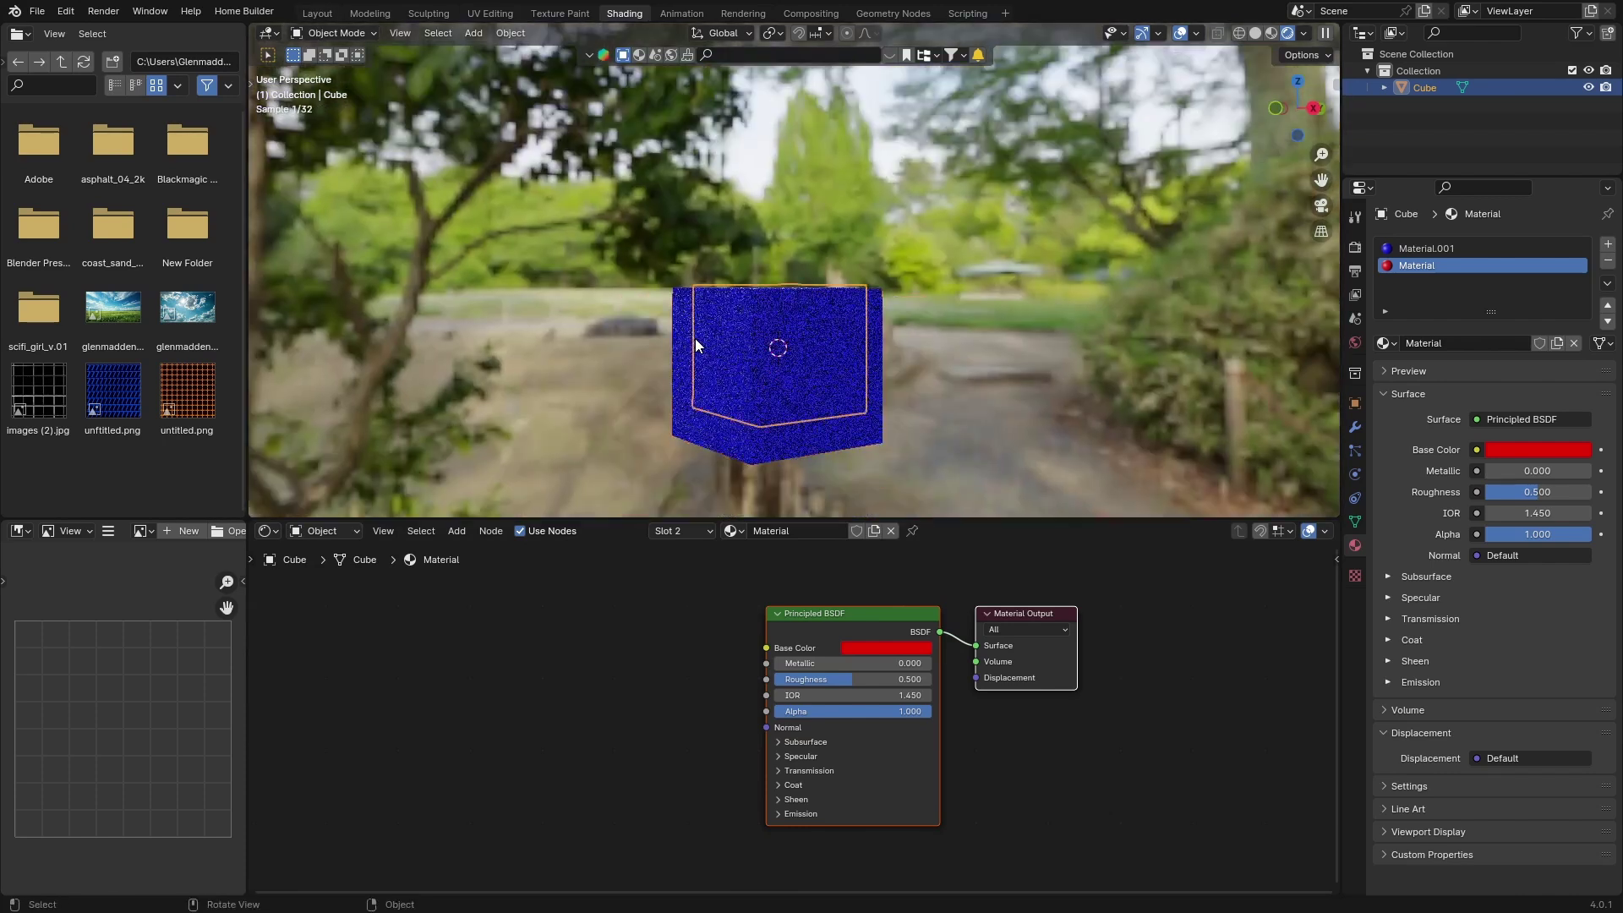
left_click(623, 364)
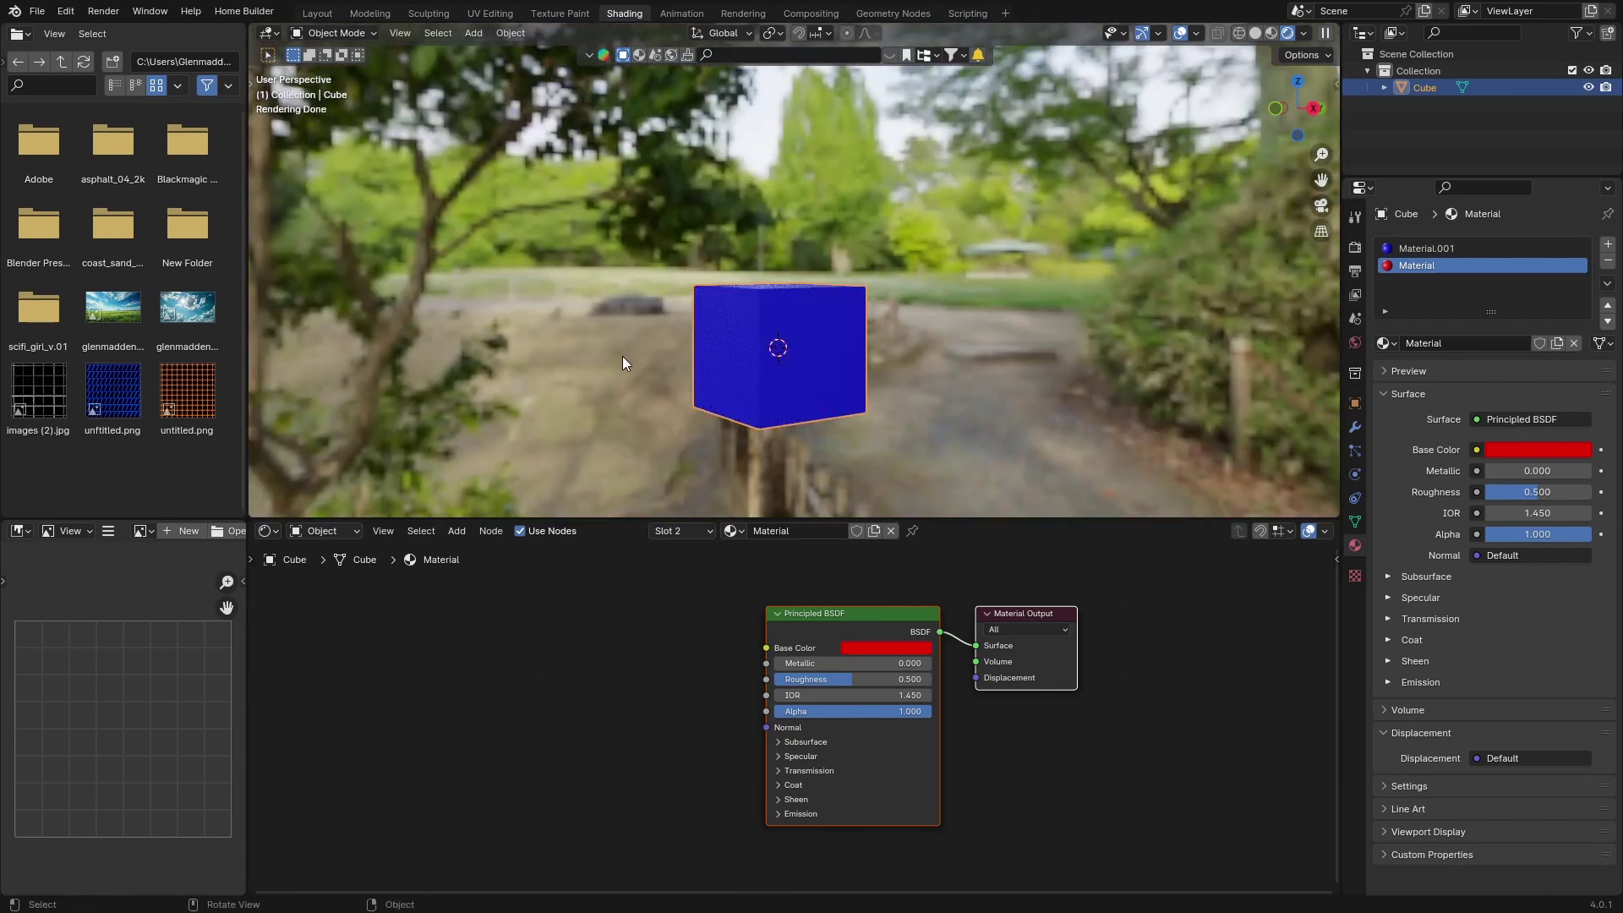
key("Tab")
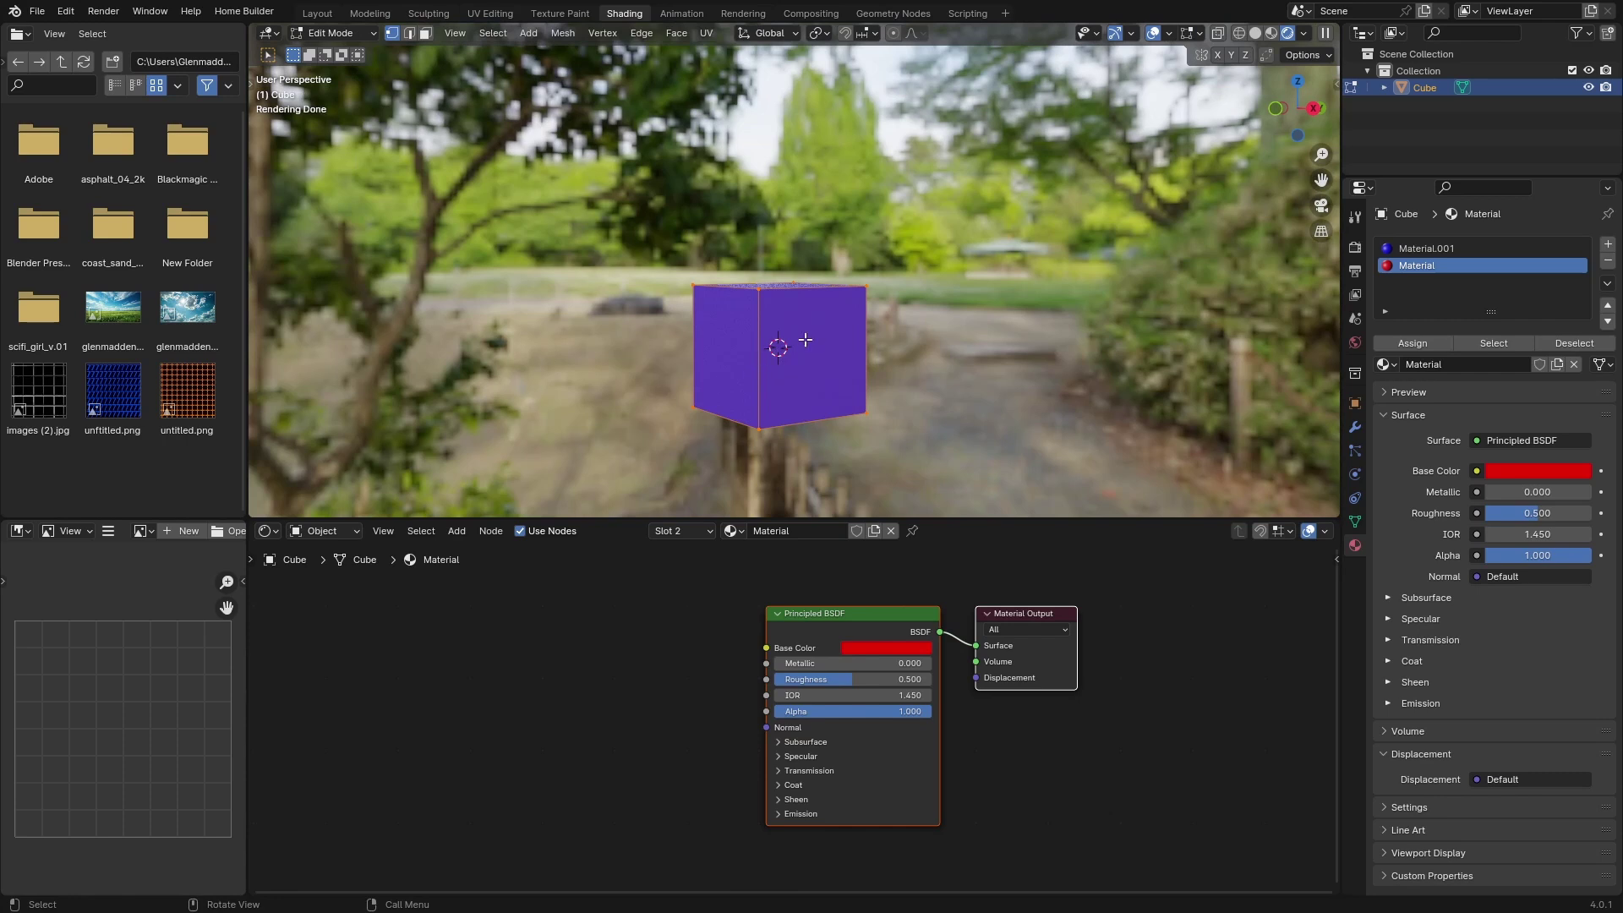
key("alt+a")
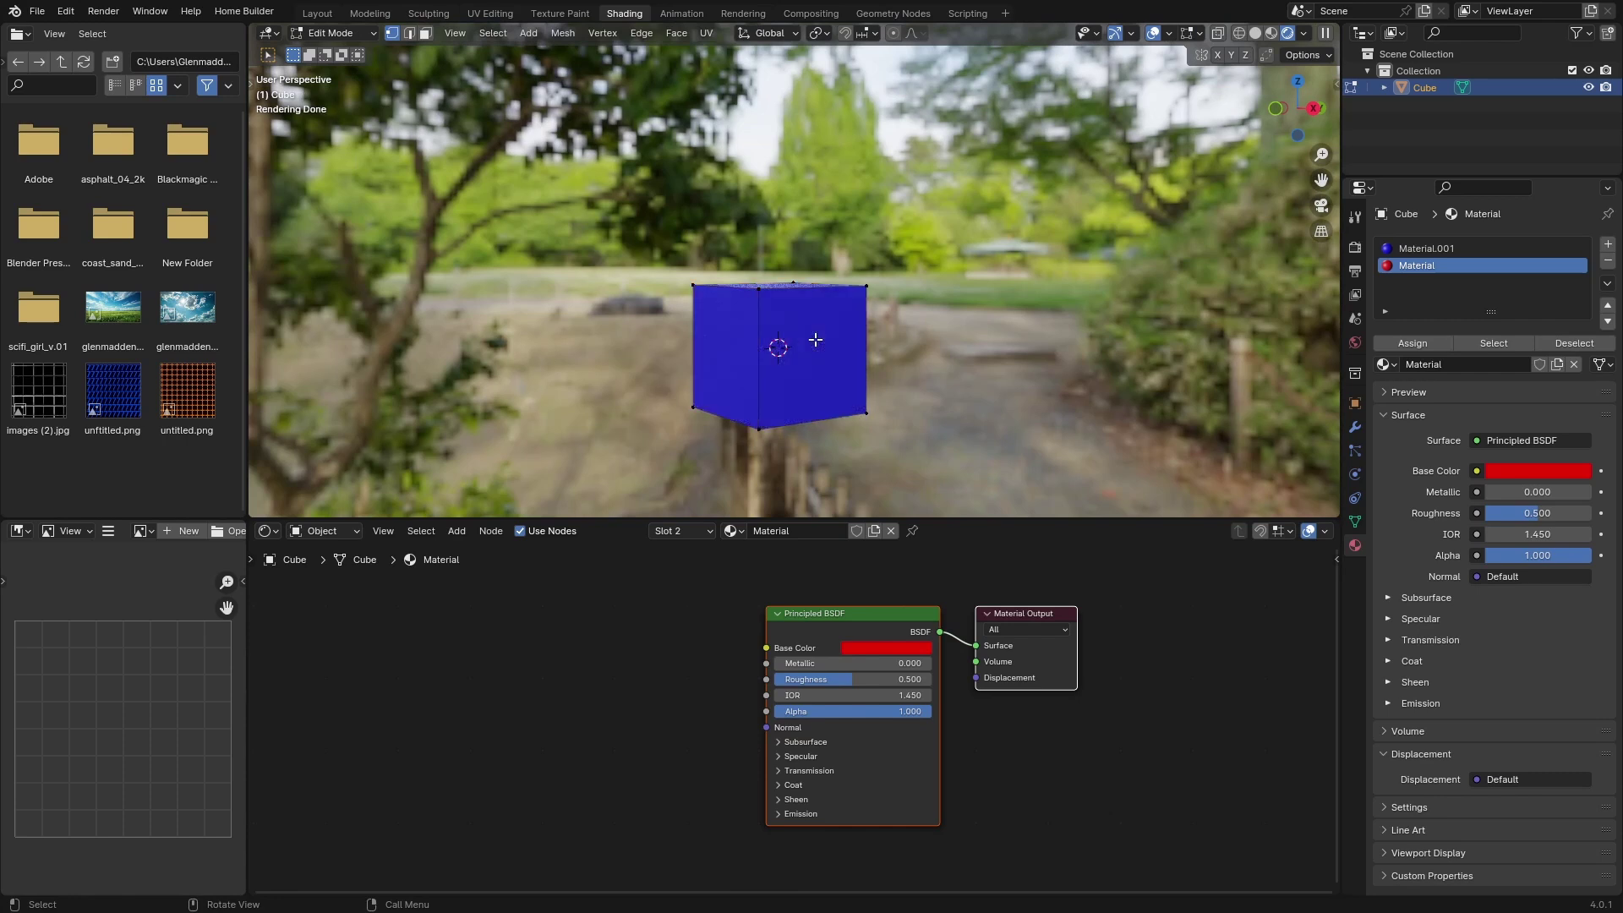
left_click(424, 33)
left_click(812, 335)
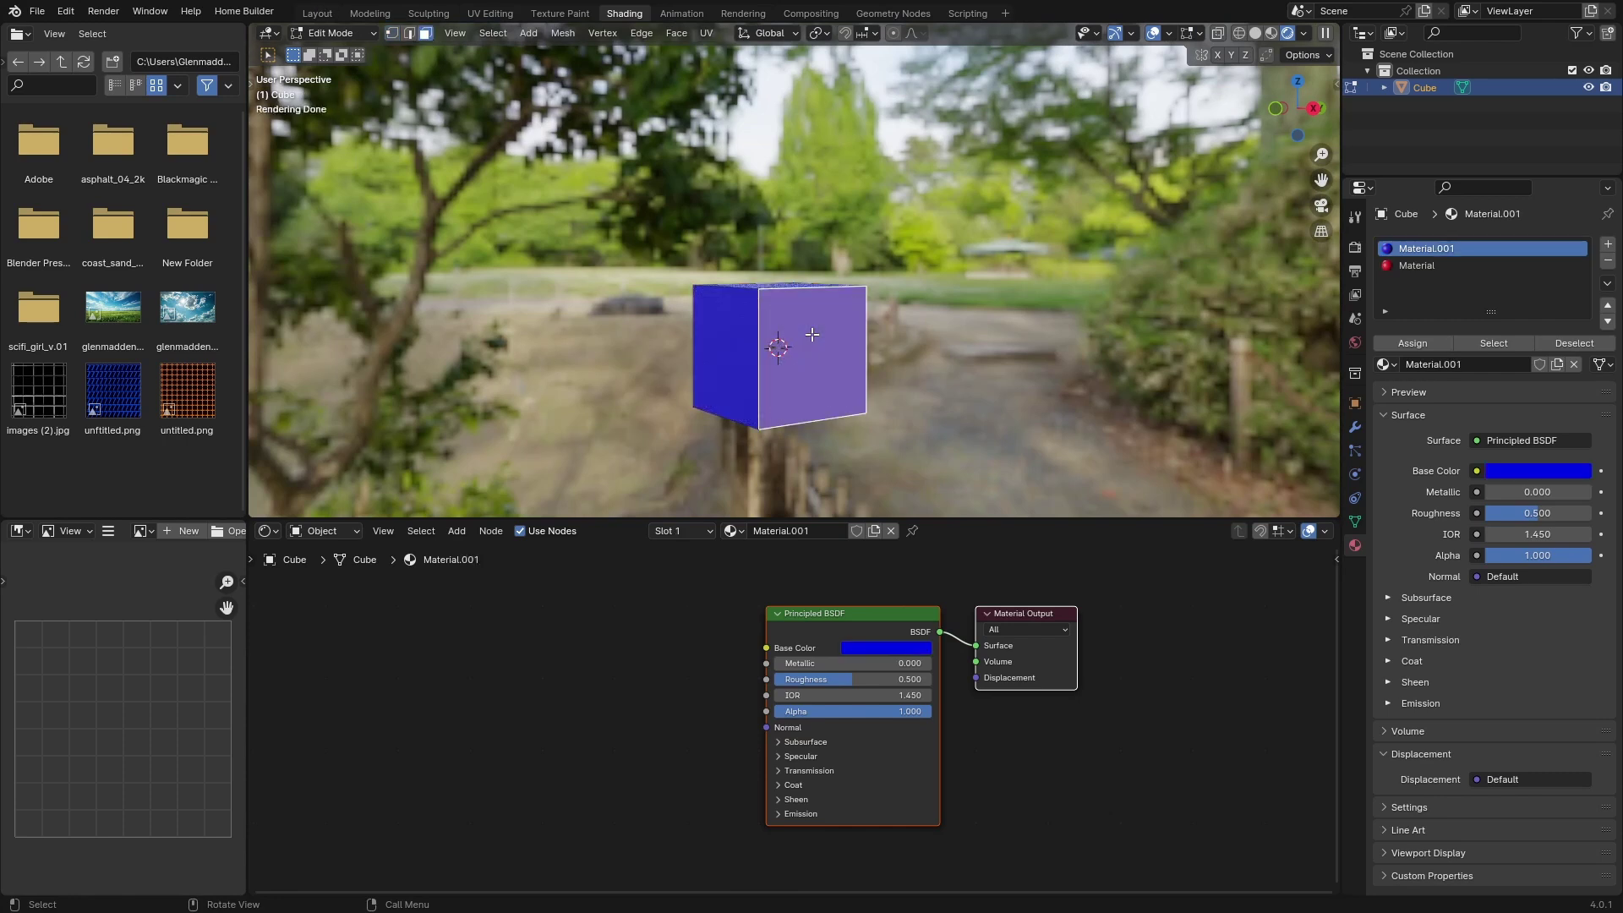
left_click(1418, 266)
left_click(1413, 343)
Step: Assign the red Material to the cube's left face too and return to object mode
middle_click_drag(845, 380, 748, 401)
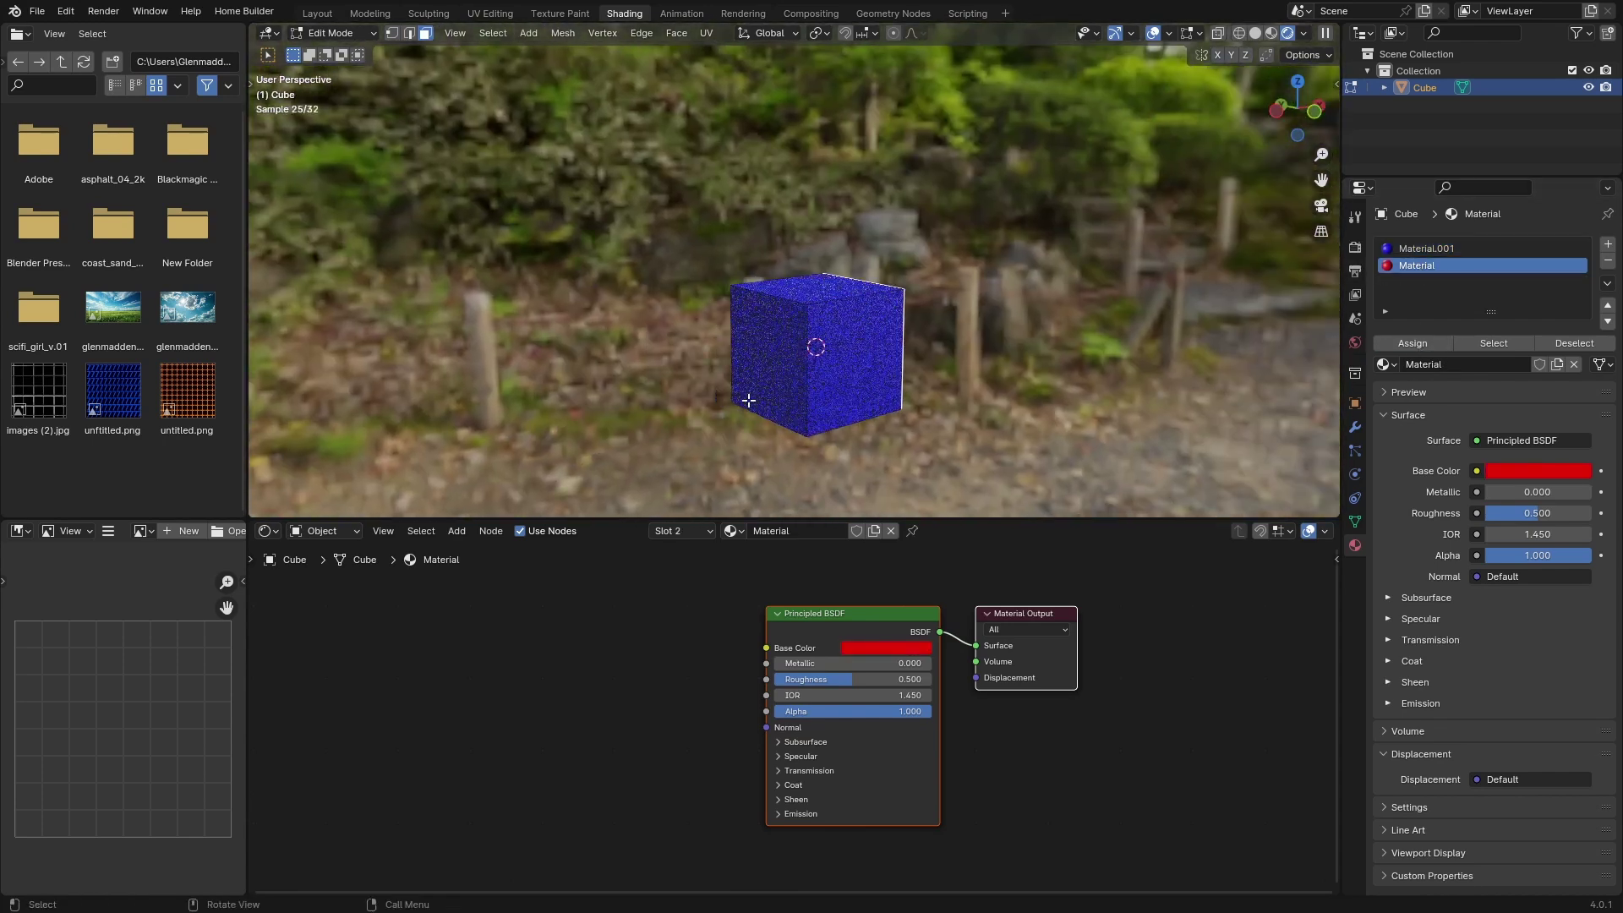
left_click(748, 400)
left_click(1434, 266)
left_click(1406, 342)
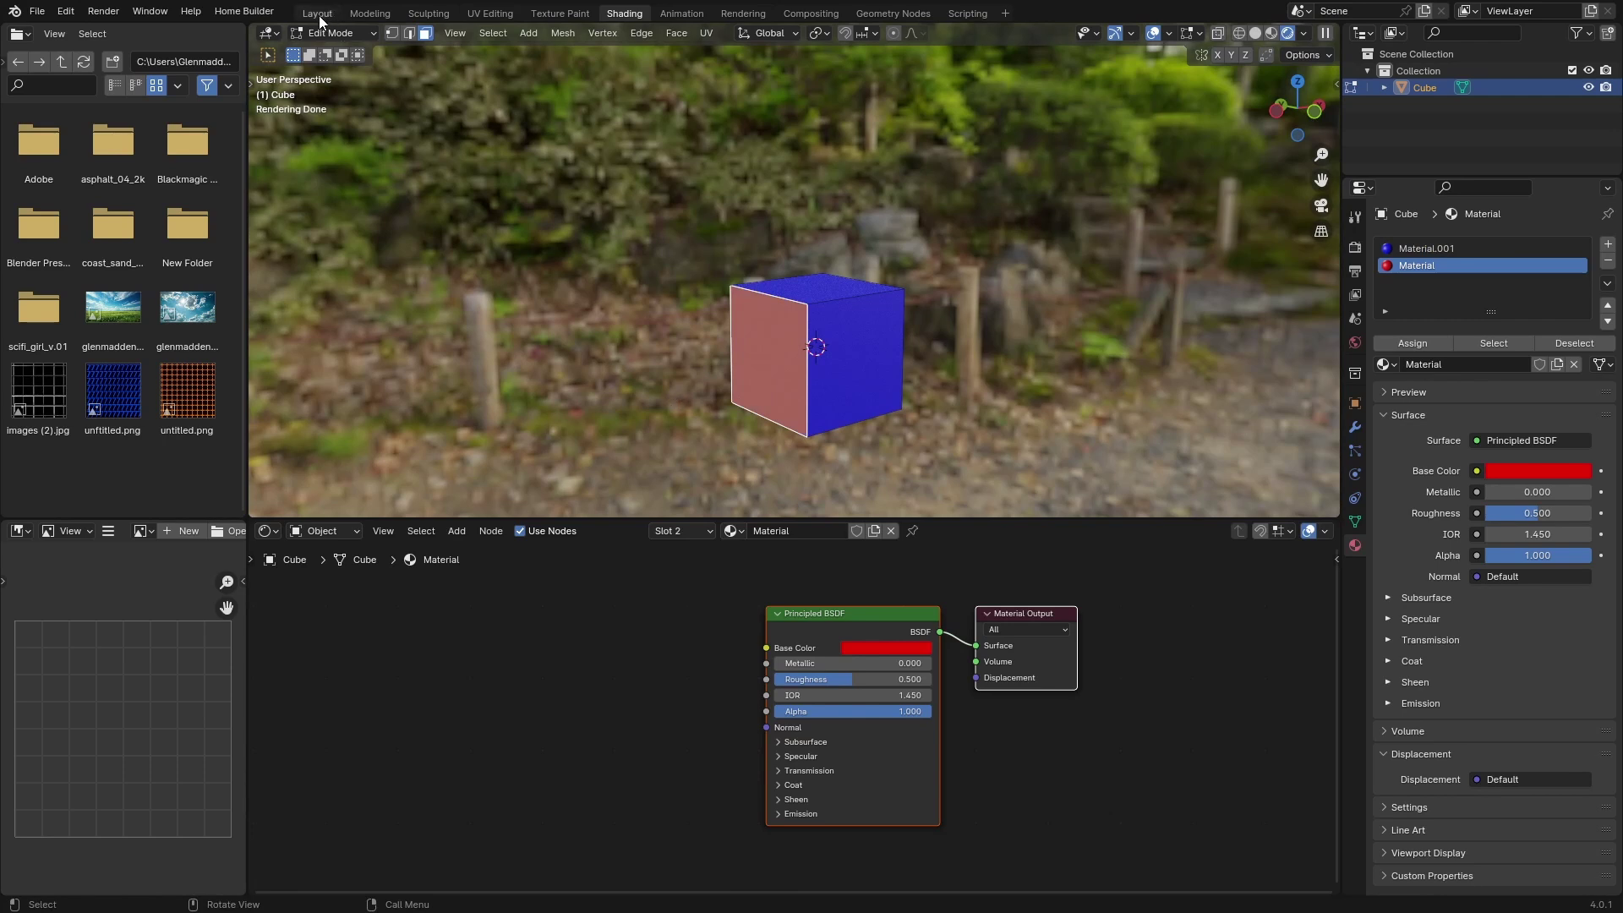
middle_click_drag(827, 361, 499, 394)
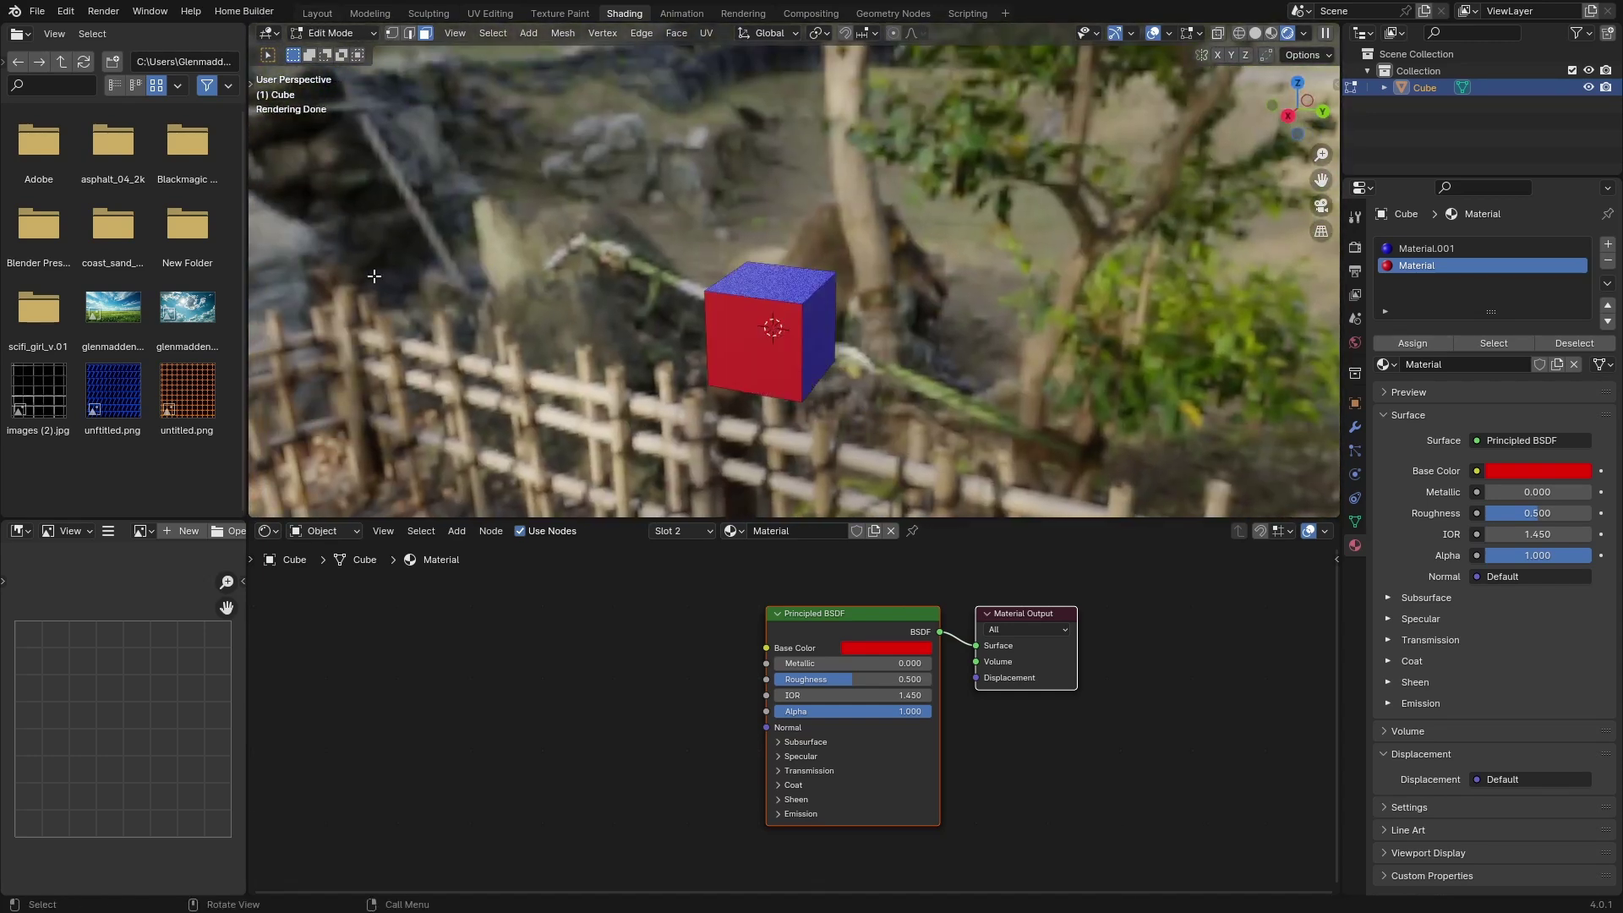
key("Tab")
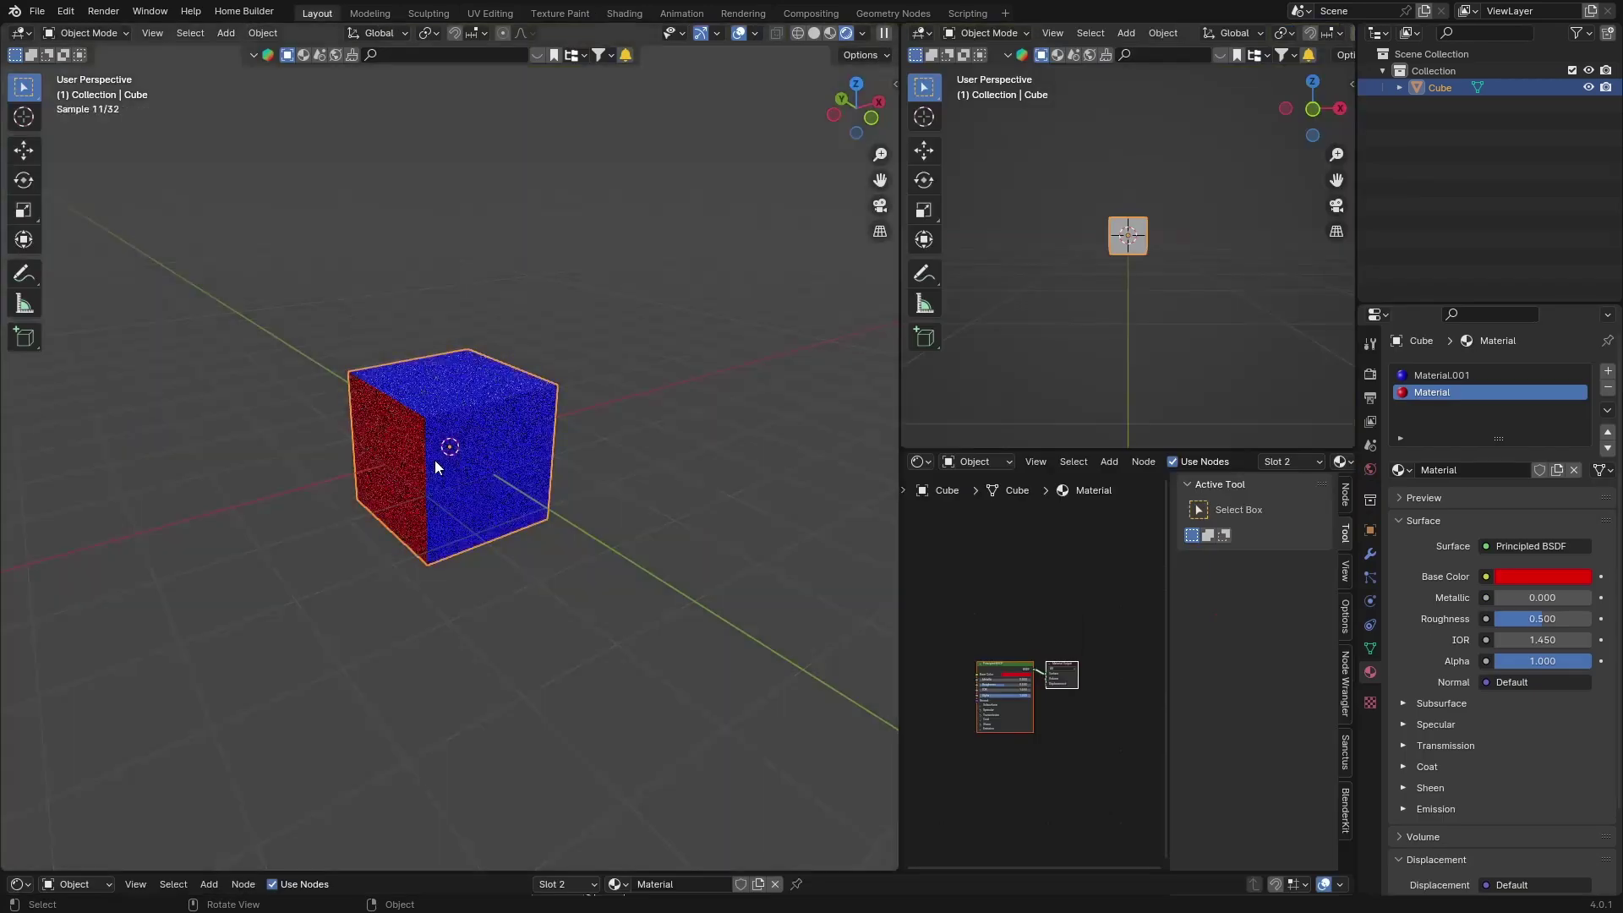
Step: Orbit around the red-and-blue cube and reselect it in the Layout viewport
mouse_move(434, 459)
middle_mouse_down()
mouse_move(419, 501)
mouse_move(713, 480)
mouse_move(401, 506)
mouse_move(284, 557)
mouse_move(423, 223)
mouse_move(382, 649)
mouse_move(271, 563)
mouse_move(355, 458)
mouse_move(400, 448)
mouse_move(113, 544)
middle_mouse_up()
left_click(617, 266)
left_click(453, 433)
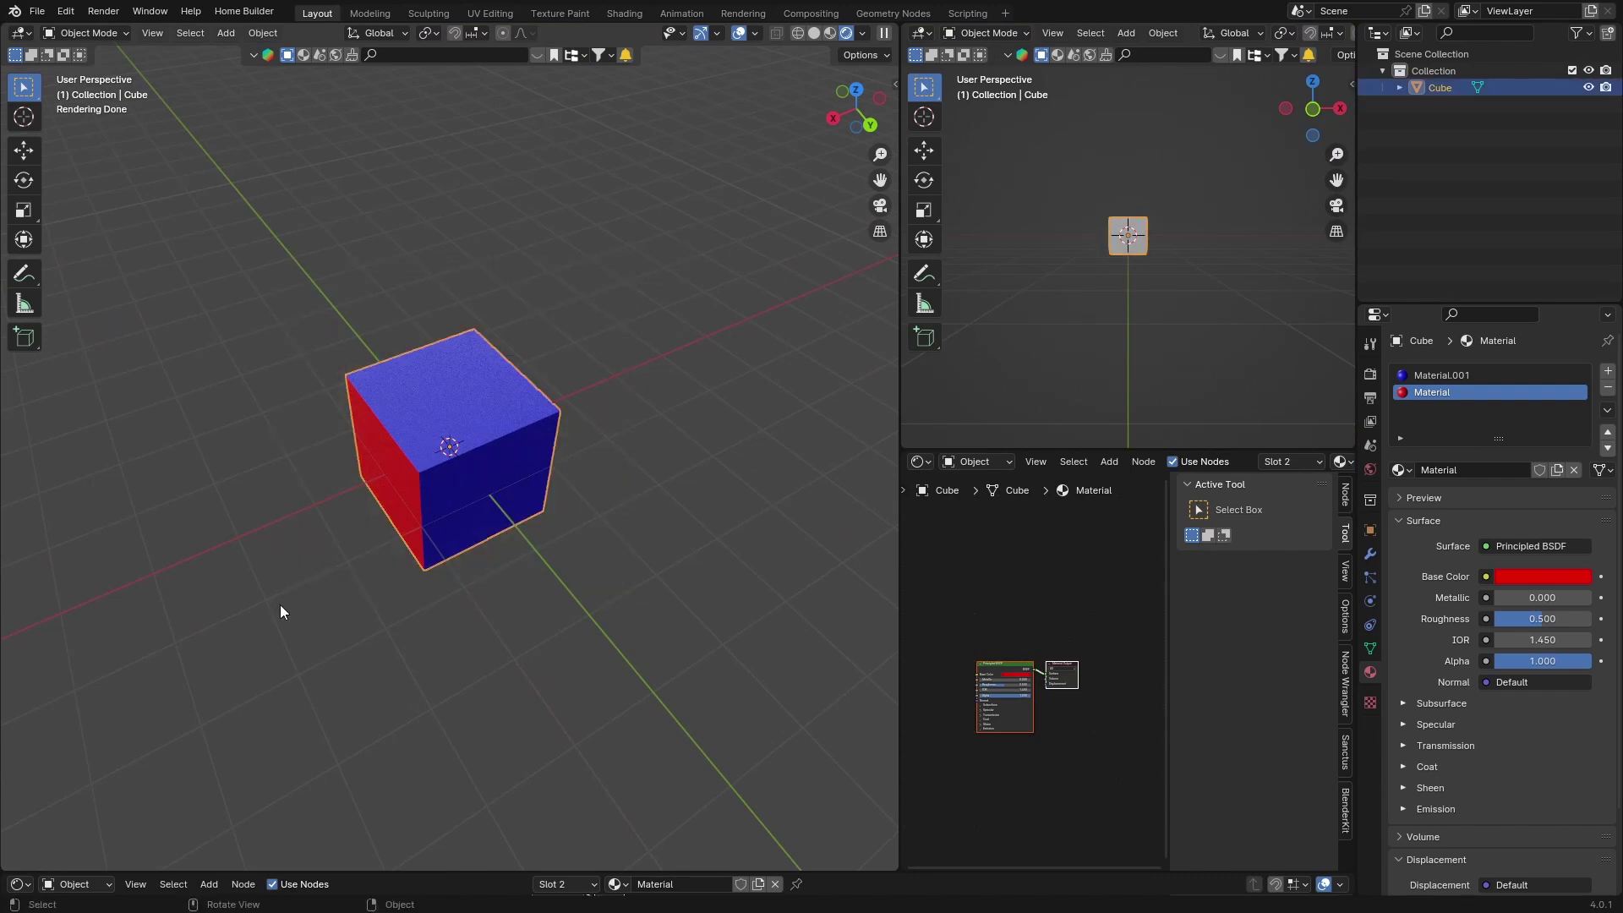
middle_click_drag(291, 602, 417, 538)
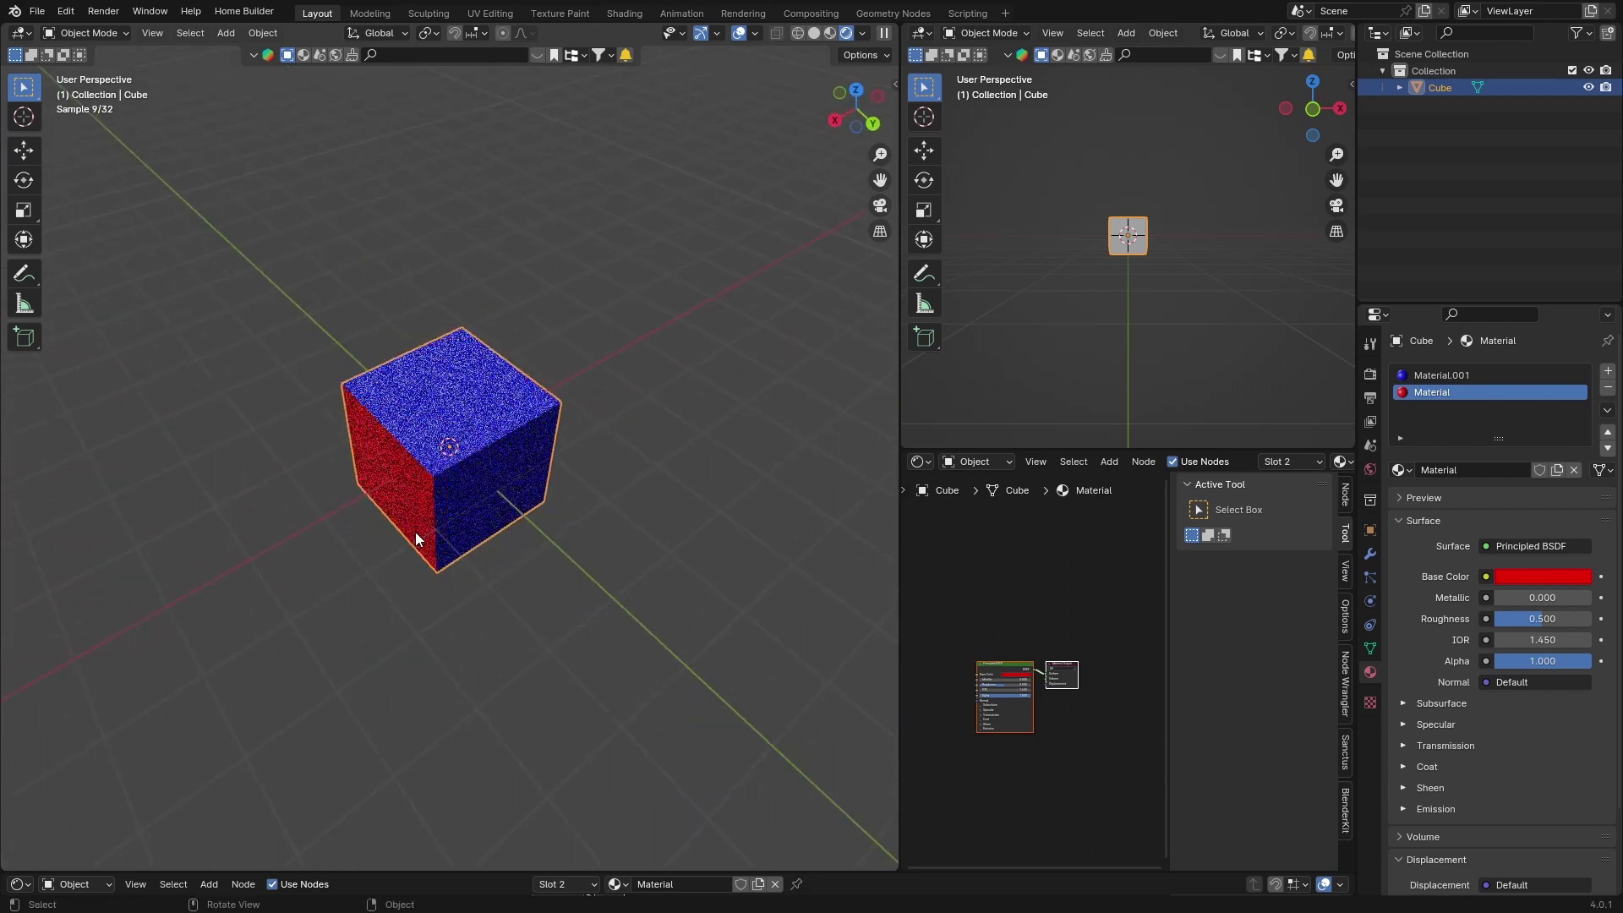
Step: Delete the cube and add a cylinder in its place
key("Delete")
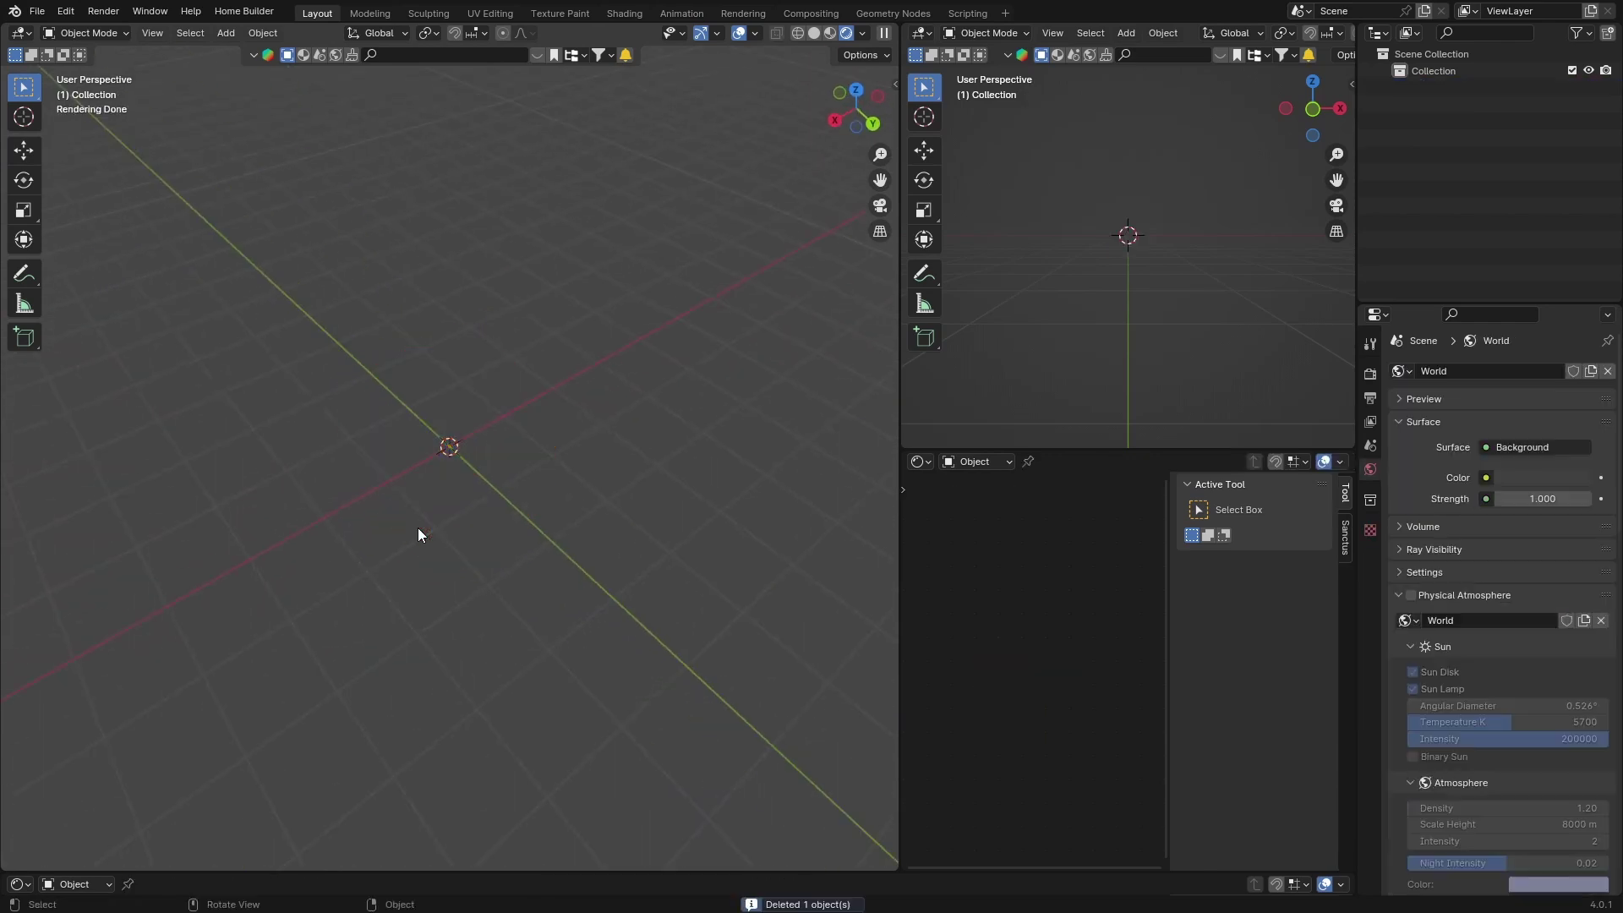
middle_click_drag(386, 522, 392, 470)
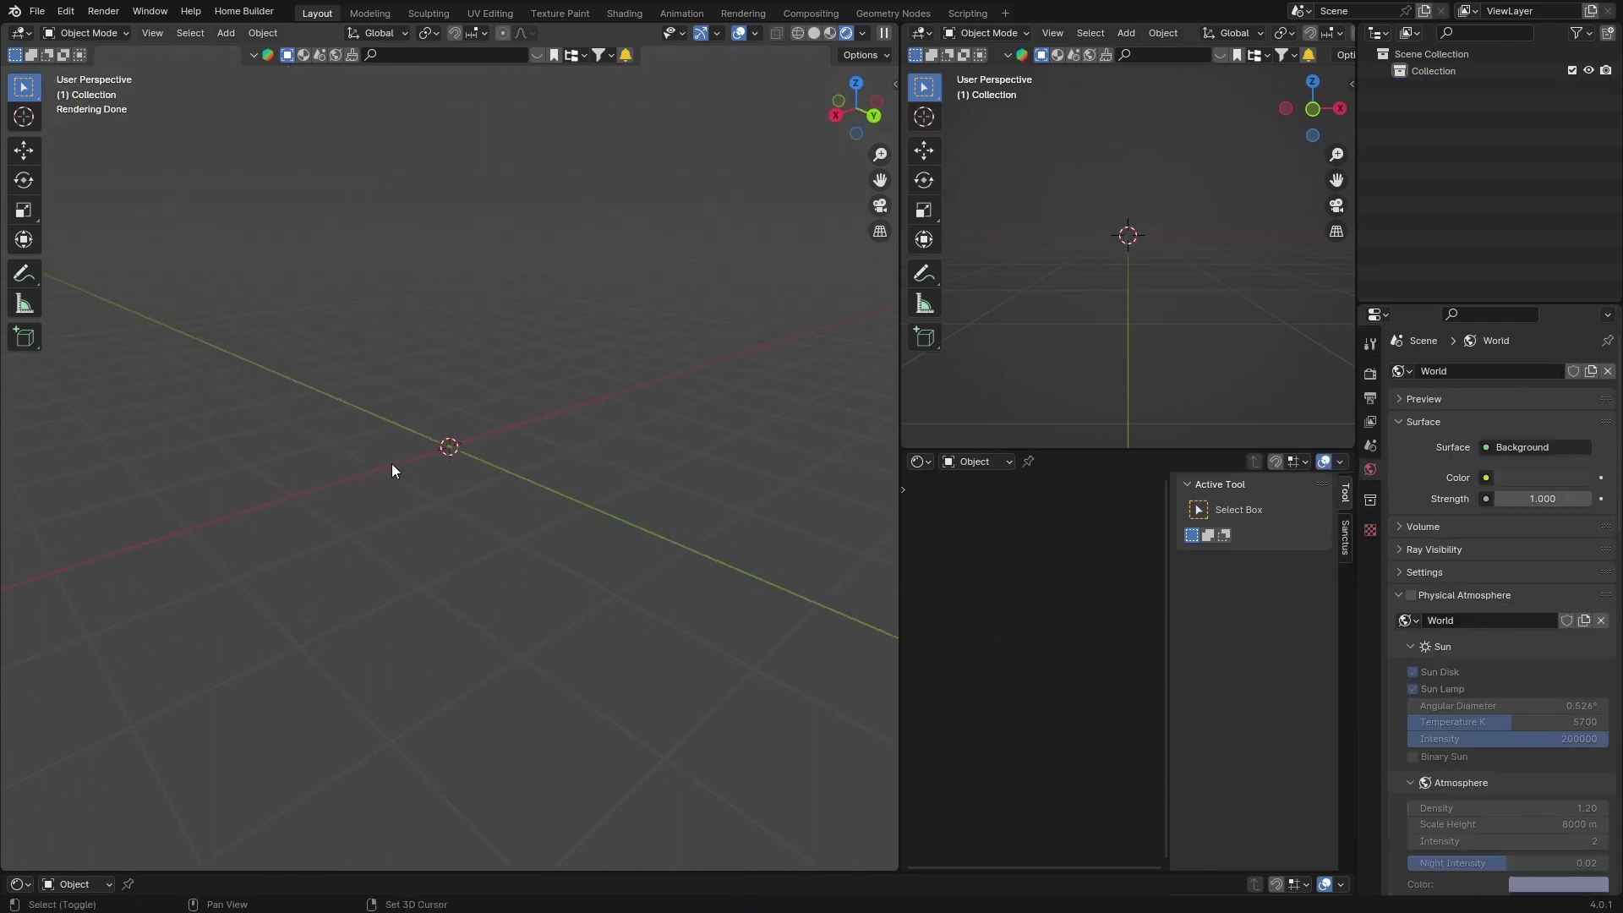
key("shift+a")
mouse_move(393, 470)
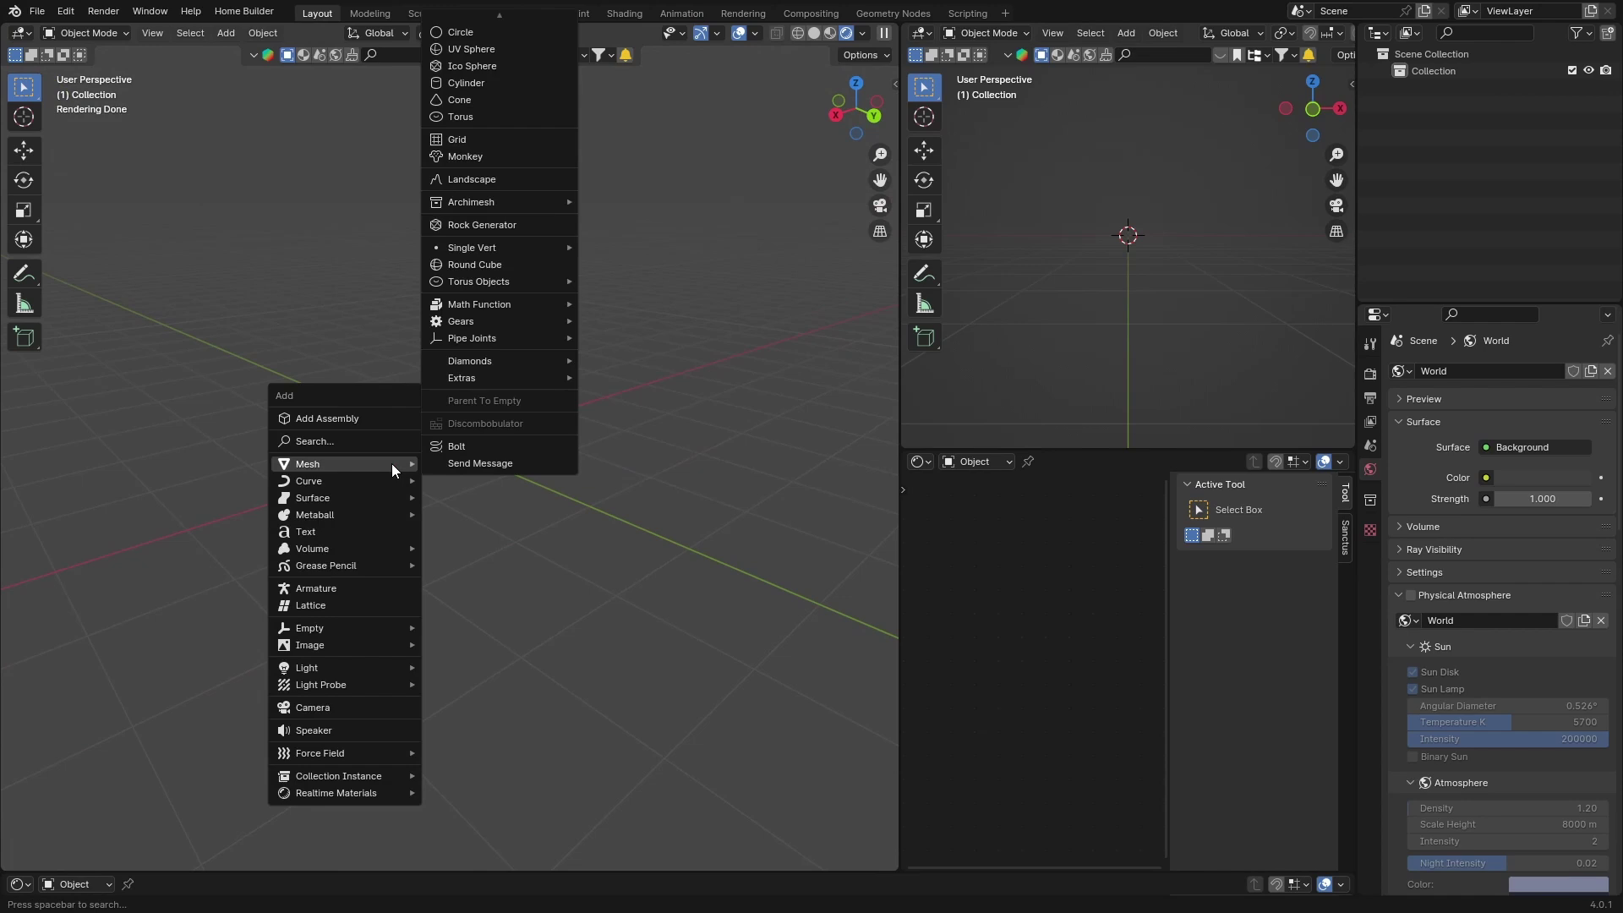
left_click(475, 83)
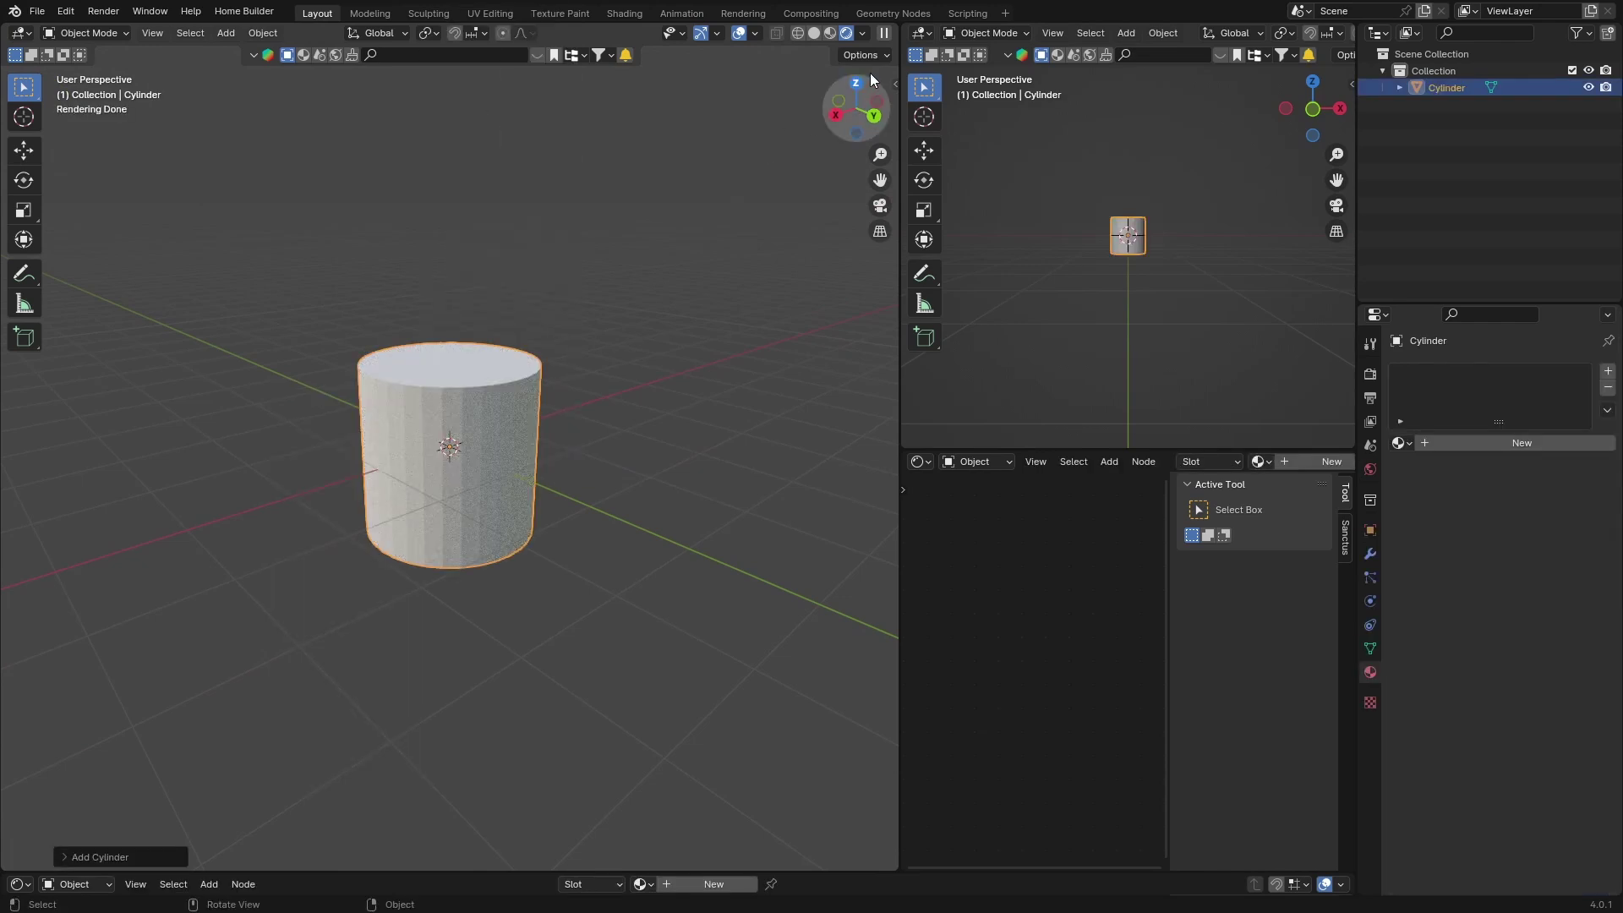
Step: In solid shading from the right view, stretch the cylinder along Z and enlarge it by 1.383
left_click(814, 33)
left_click(836, 114)
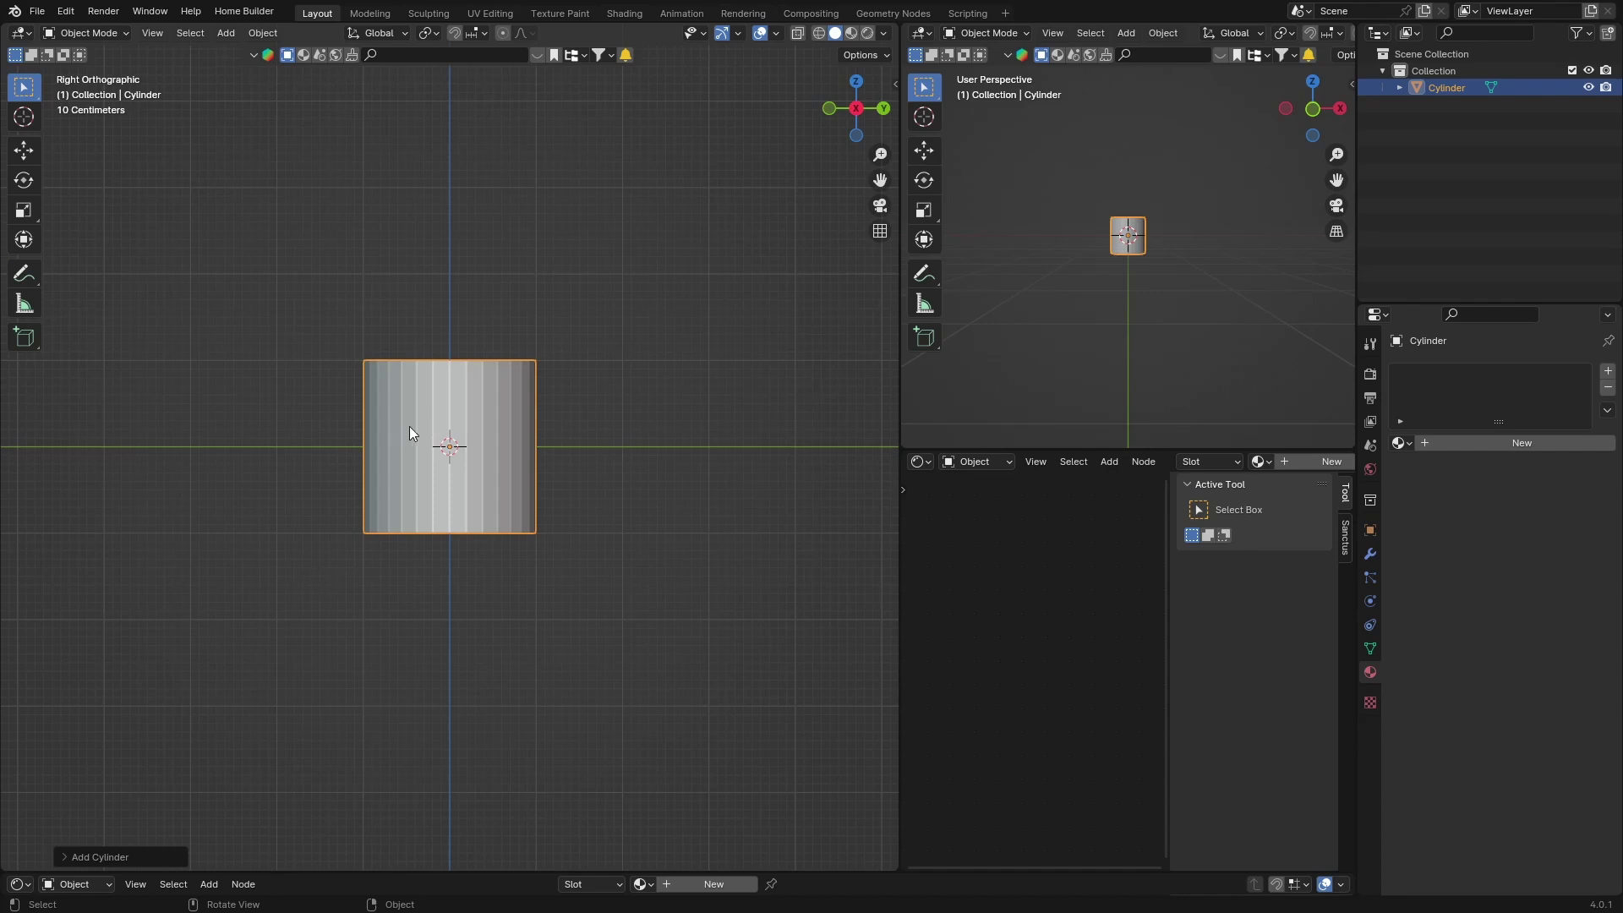
left_click(24, 210)
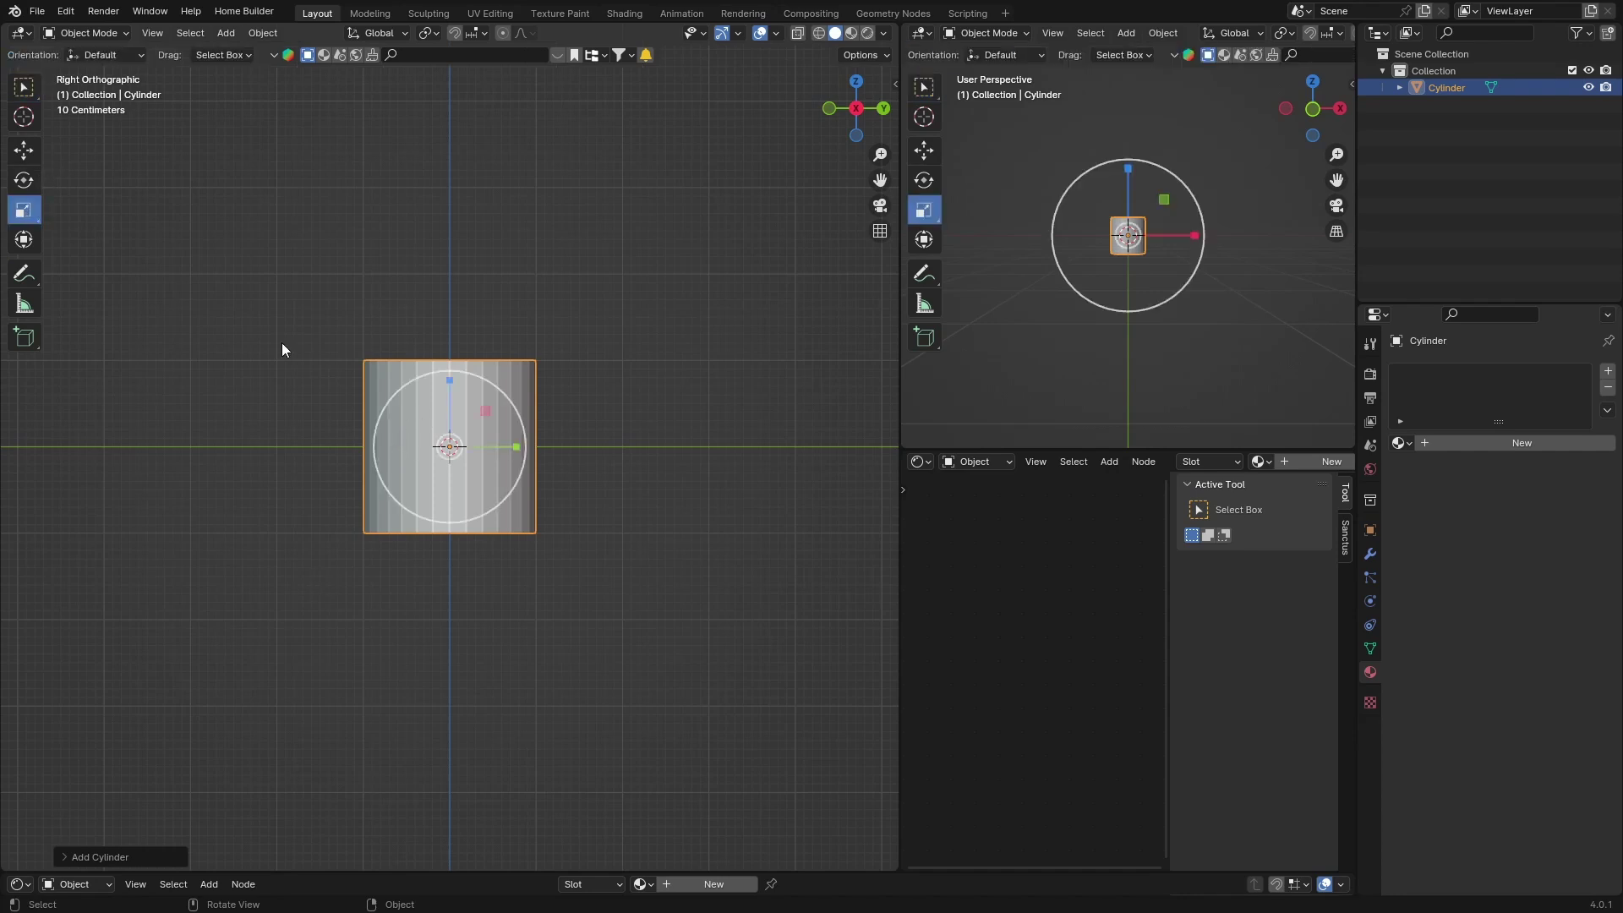
left_click_drag(446, 377, 464, 284)
left_click_drag(391, 421, 355, 393)
scroll(242, 573, "down", 1)
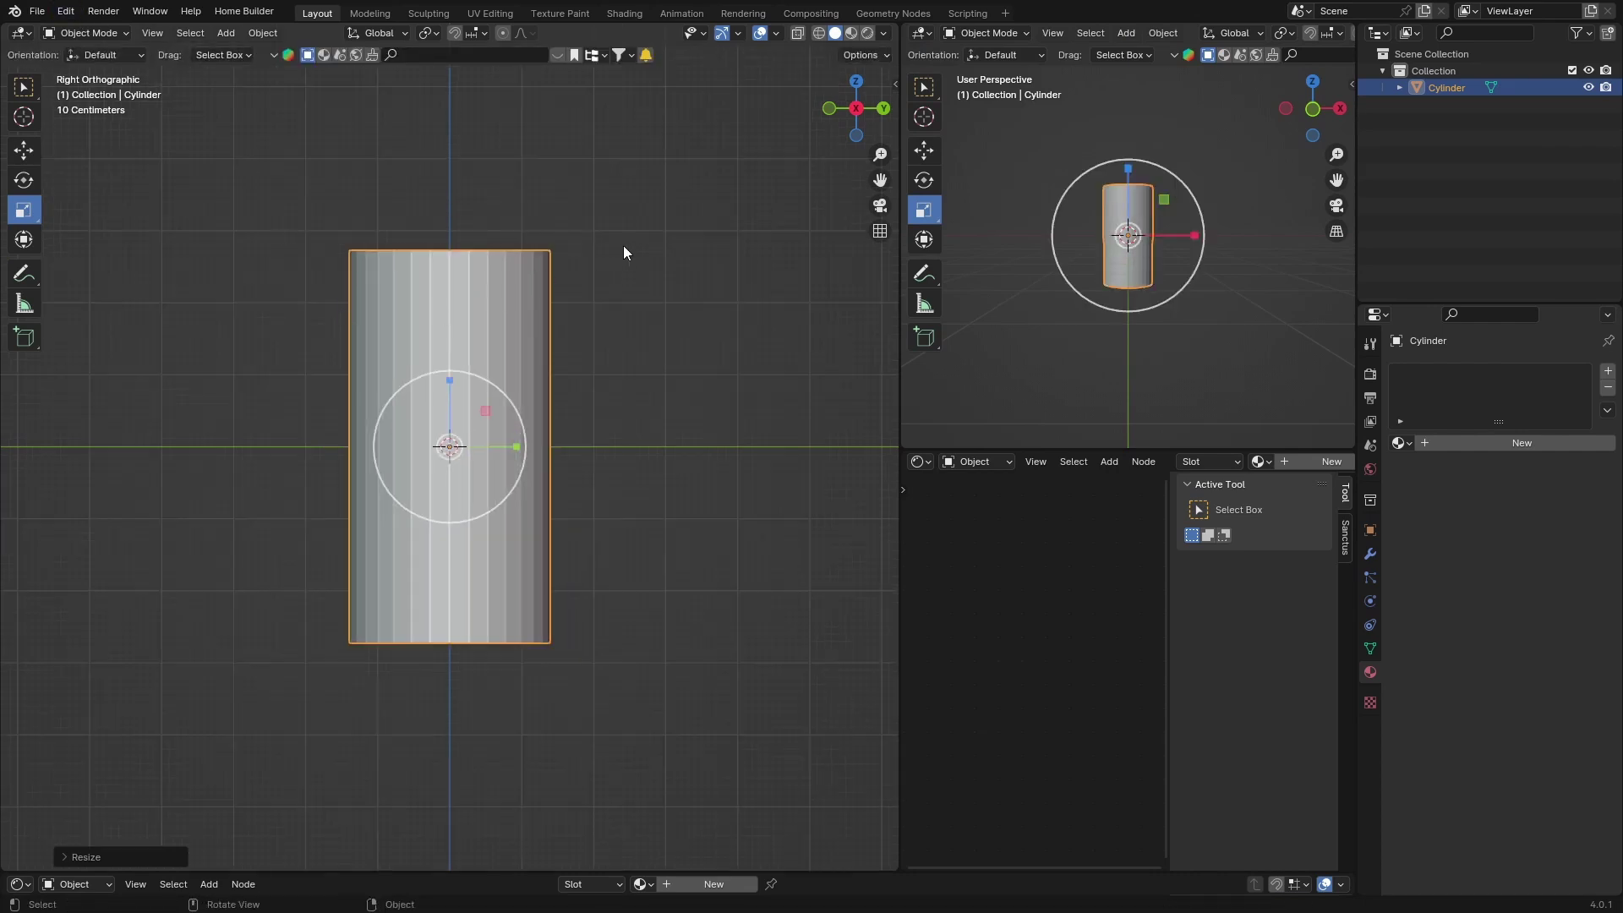
left_click_drag(499, 292, 576, 257)
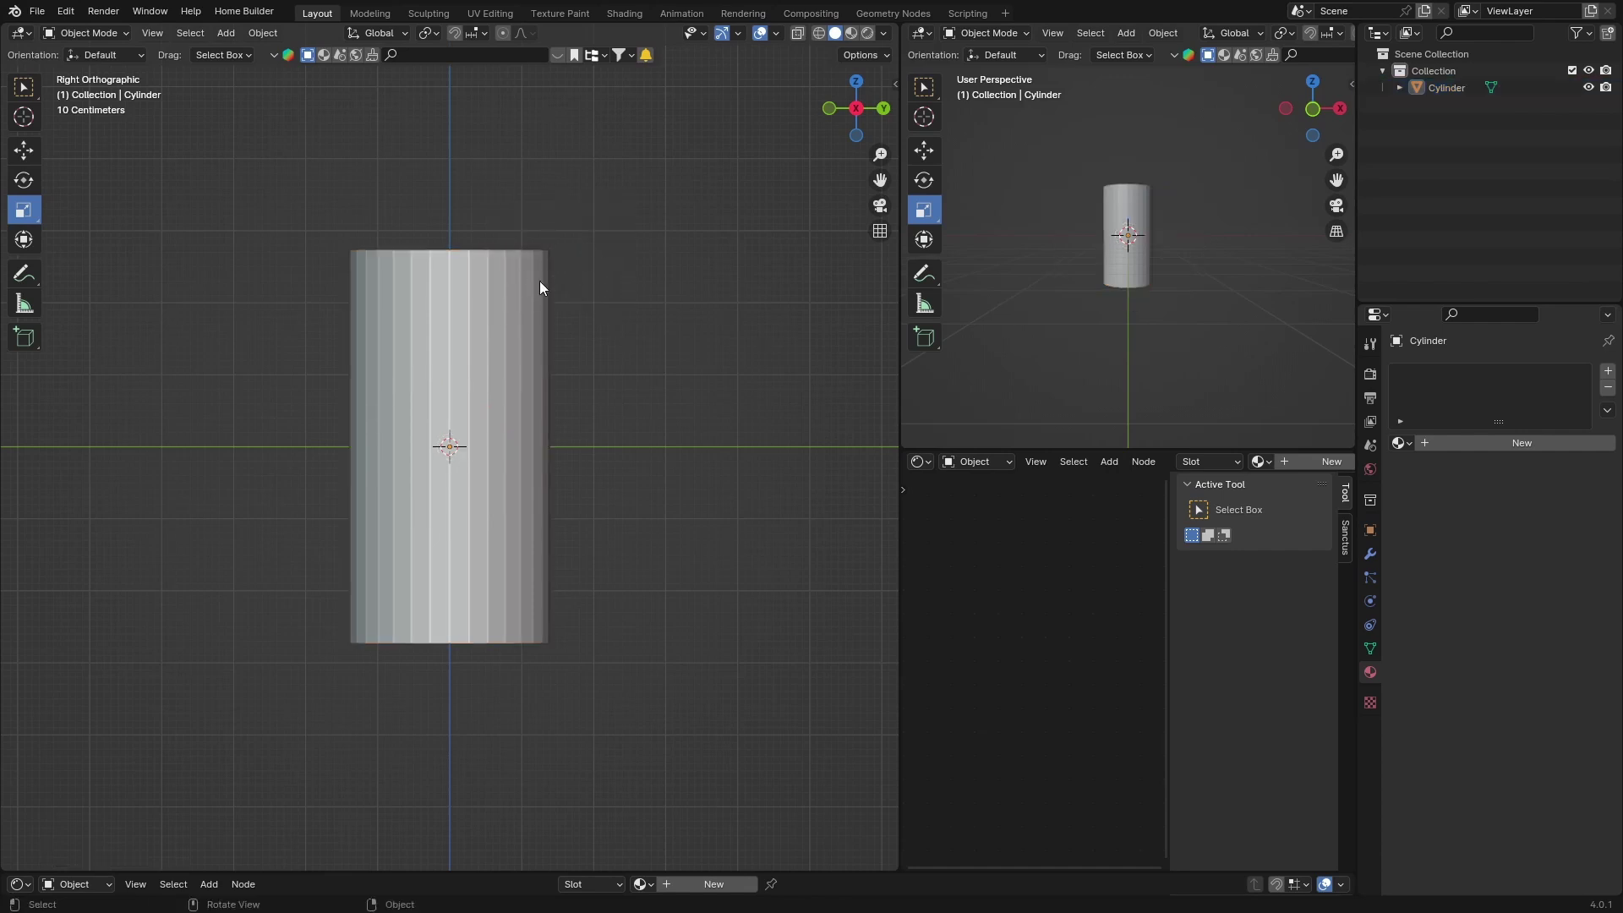
left_click_drag(650, 179, 555, 309)
middle_click_drag(667, 353, 655, 415)
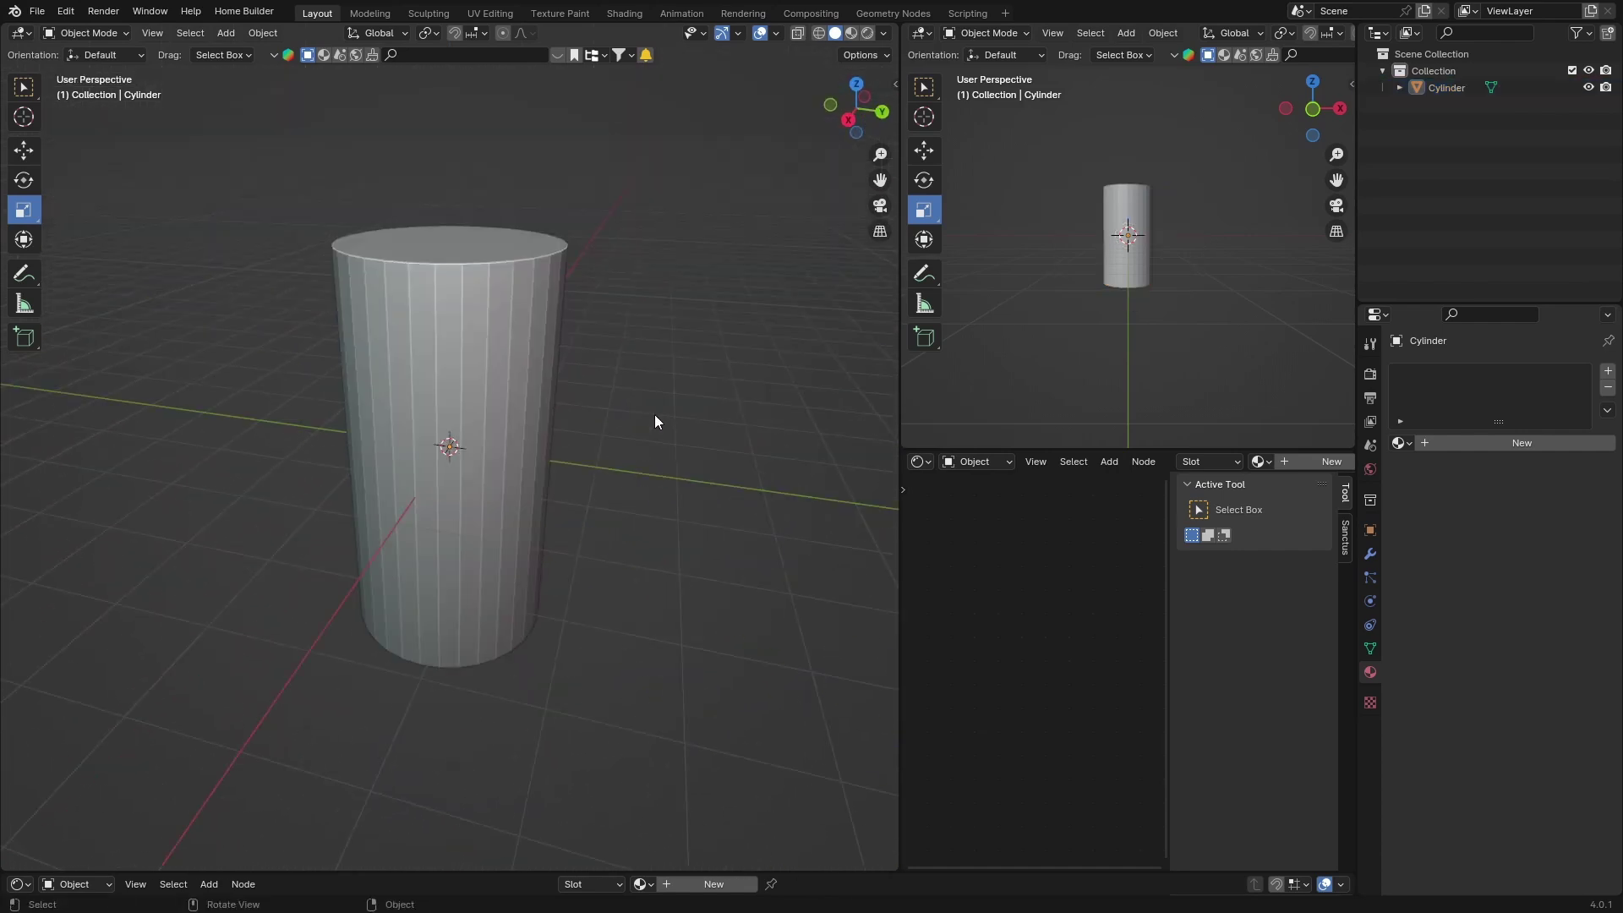
Step: Find the Object: Carver add-on by searching 'car' in the Preferences Add-ons list
left_click(65, 11)
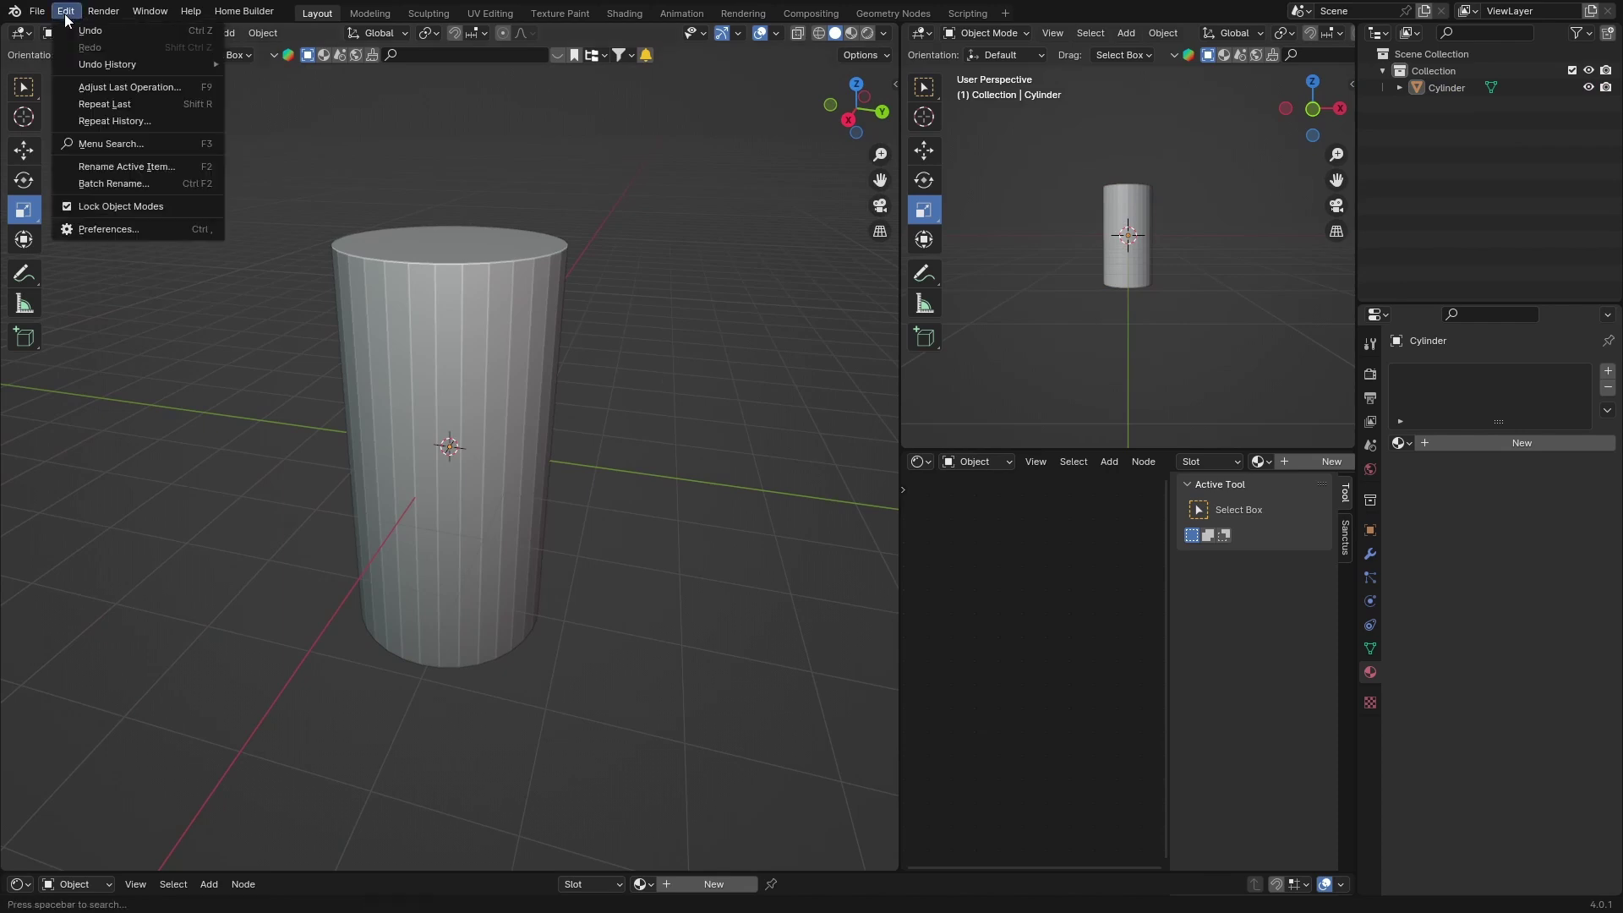
left_click(108, 229)
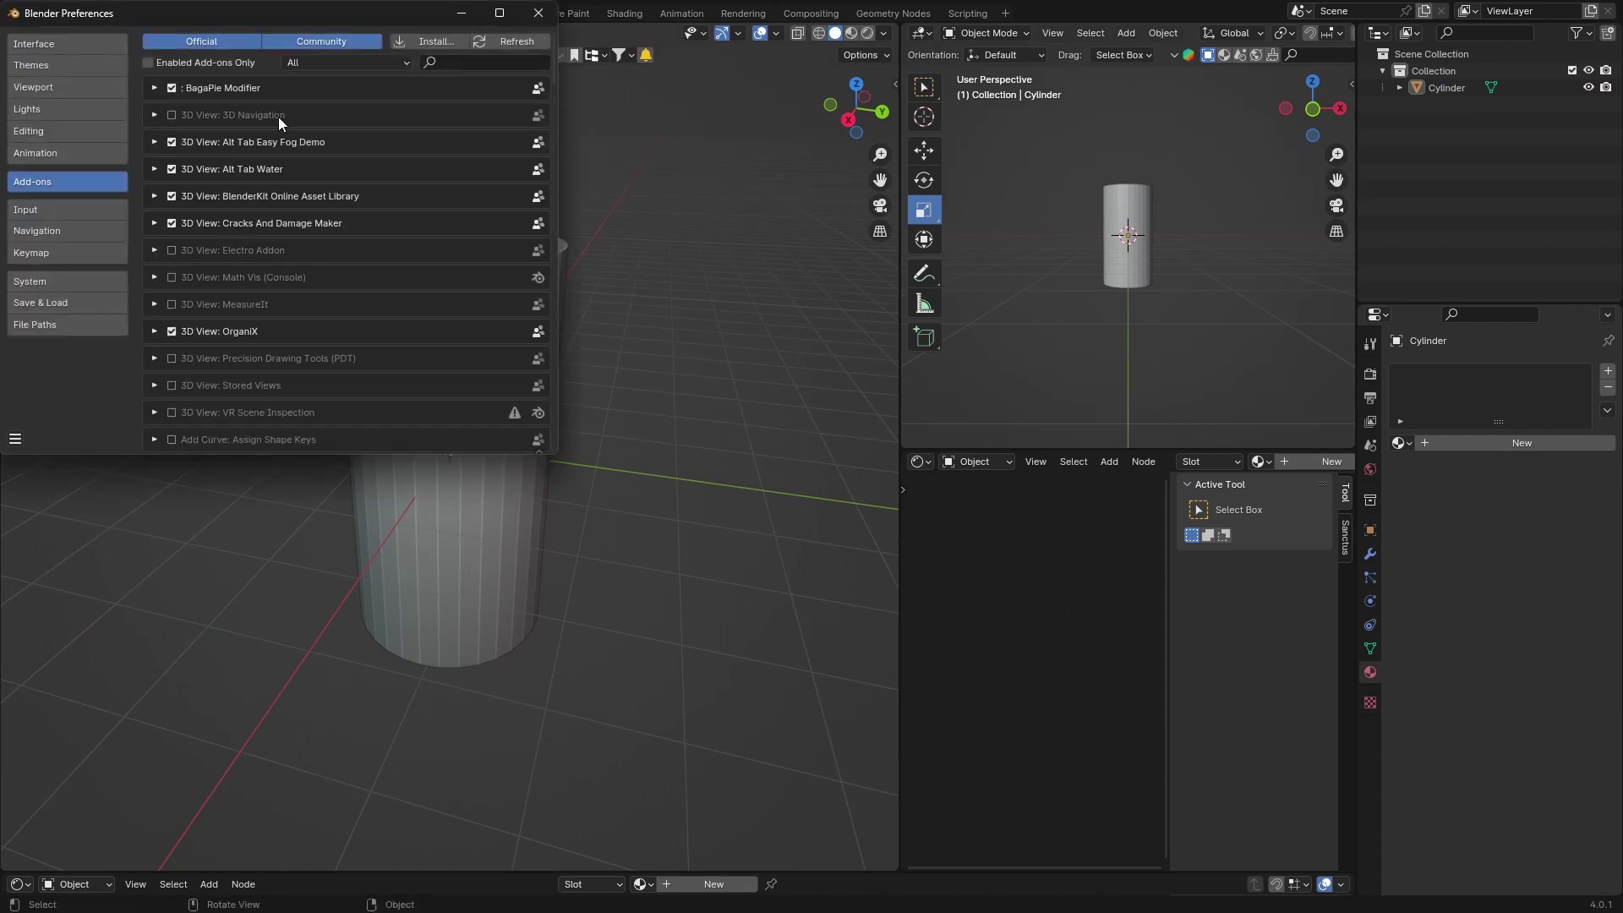
left_click(444, 62)
type("c")
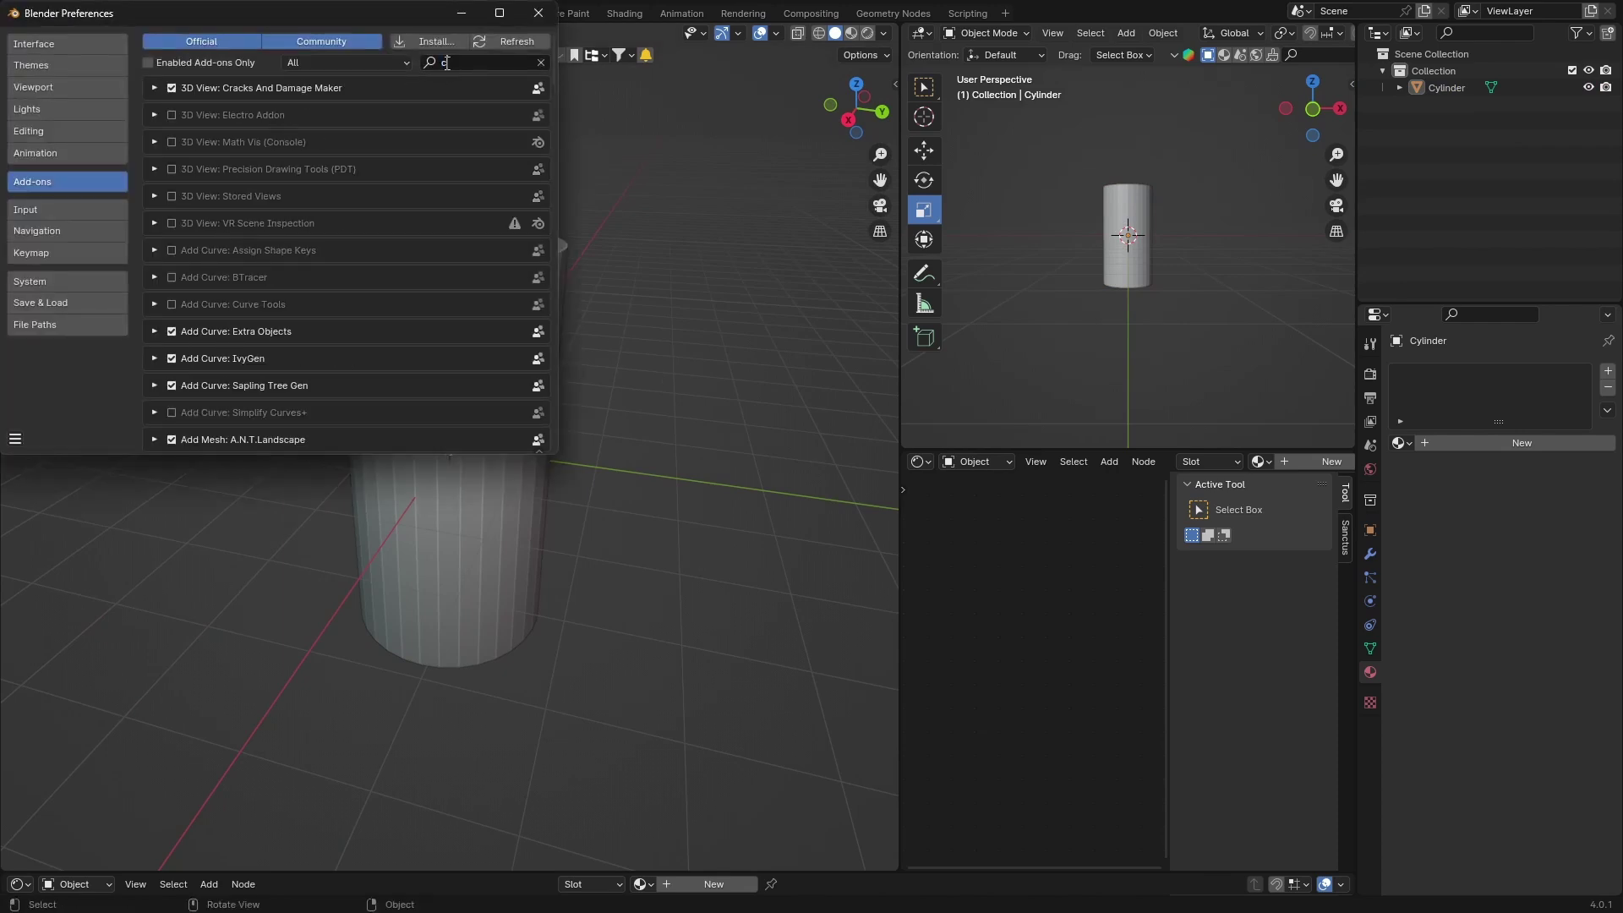
type("ar")
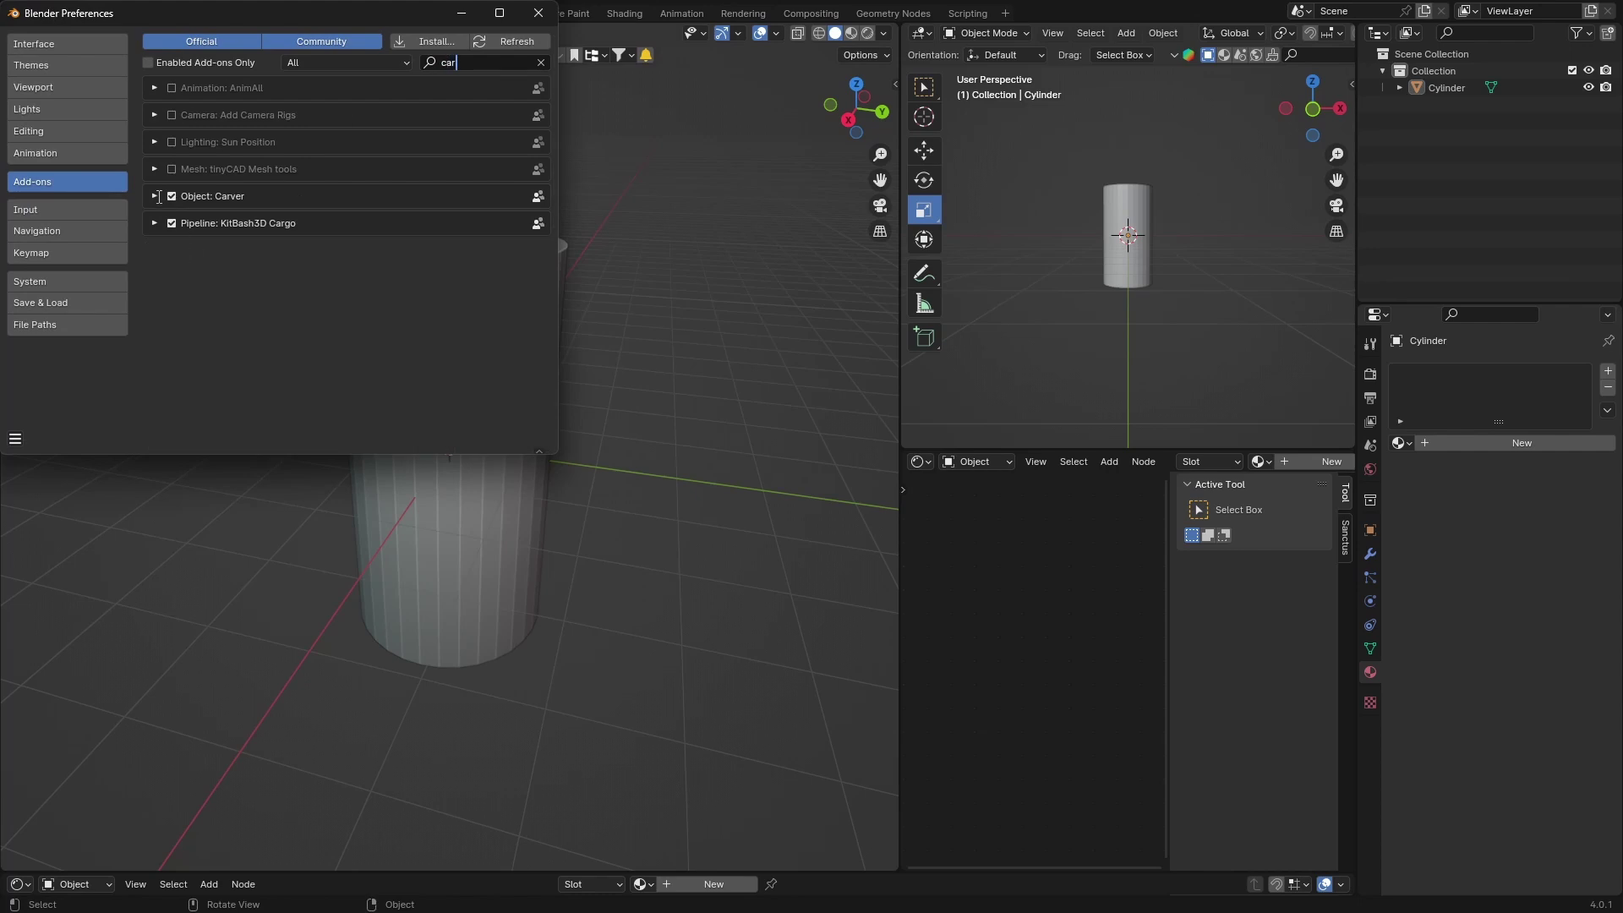
left_click(155, 196)
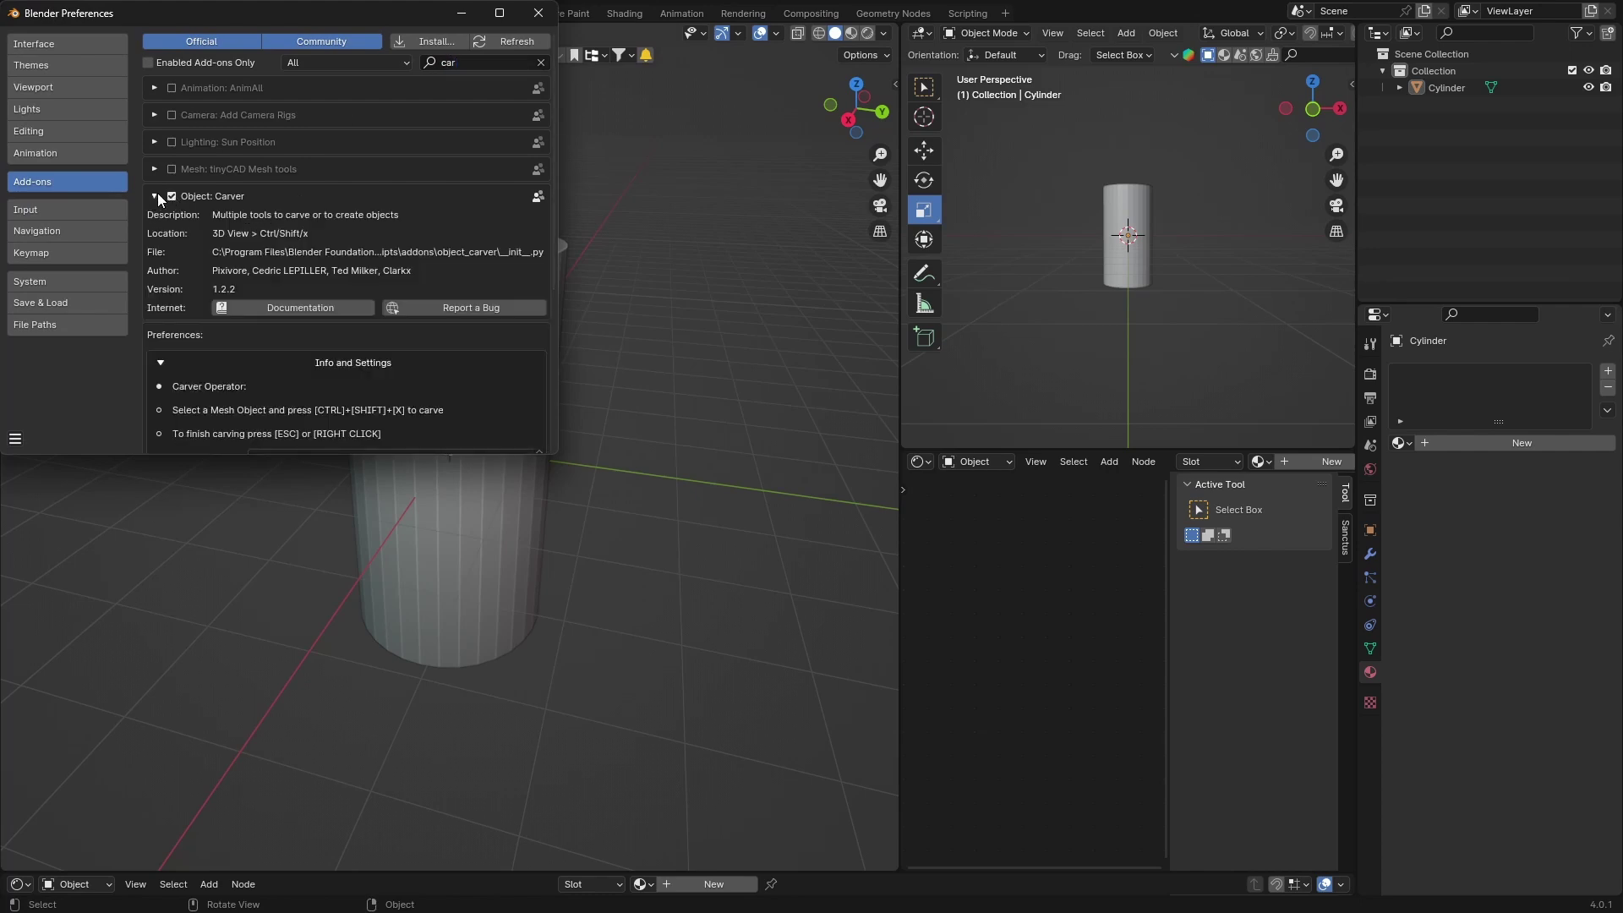
left_click(155, 195)
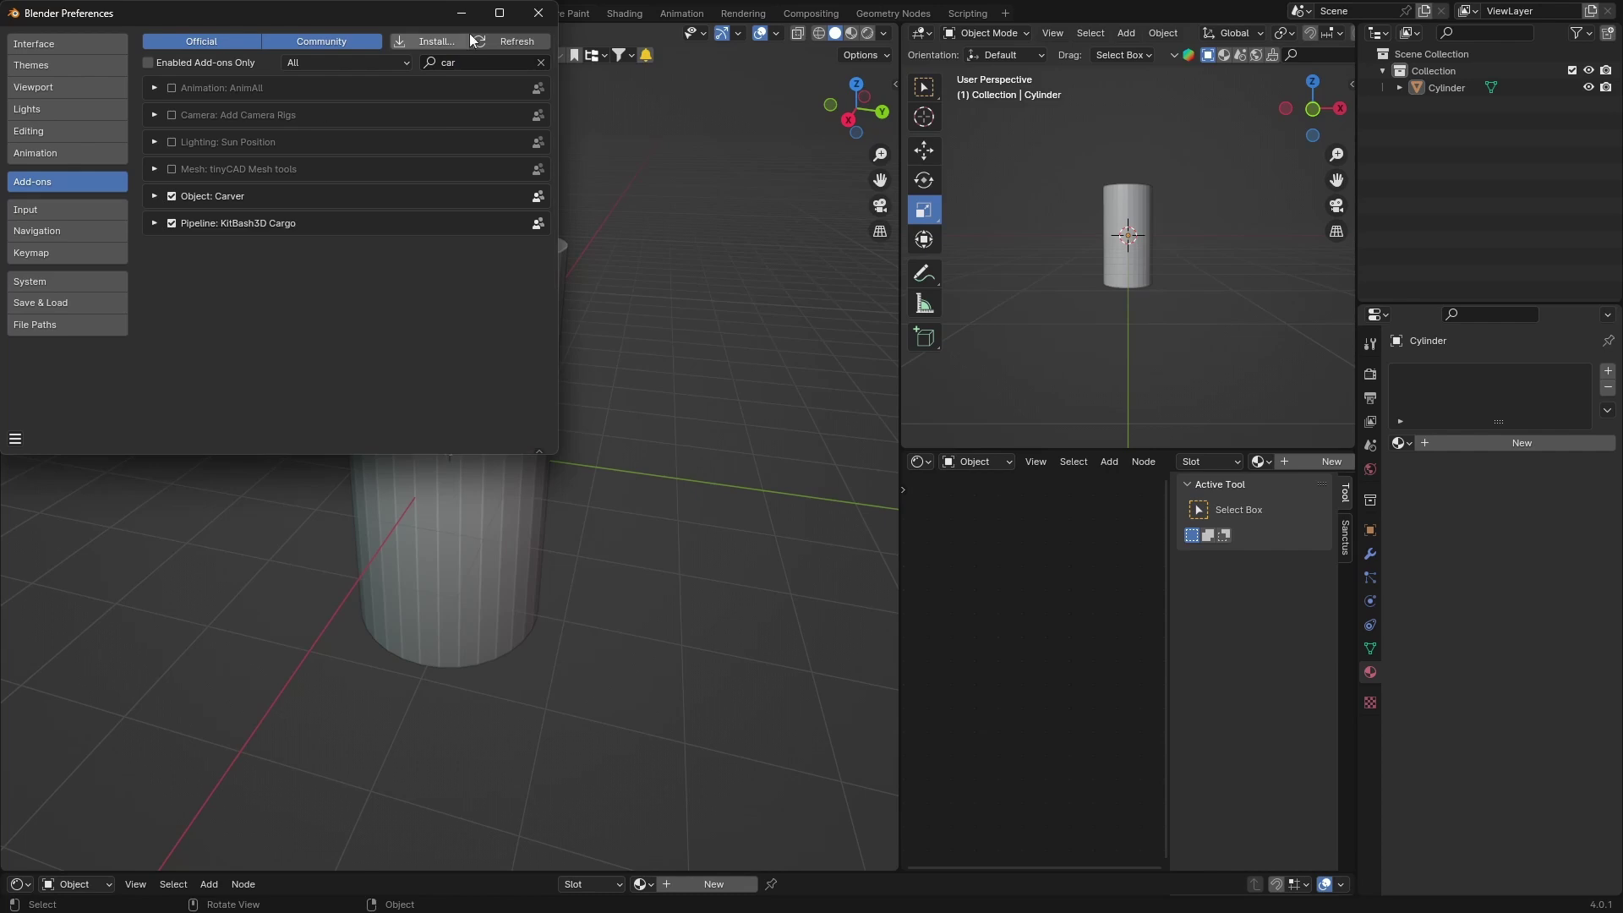
Step: Save the preferences and close the Preferences window
left_click(15, 438)
left_click(16, 437)
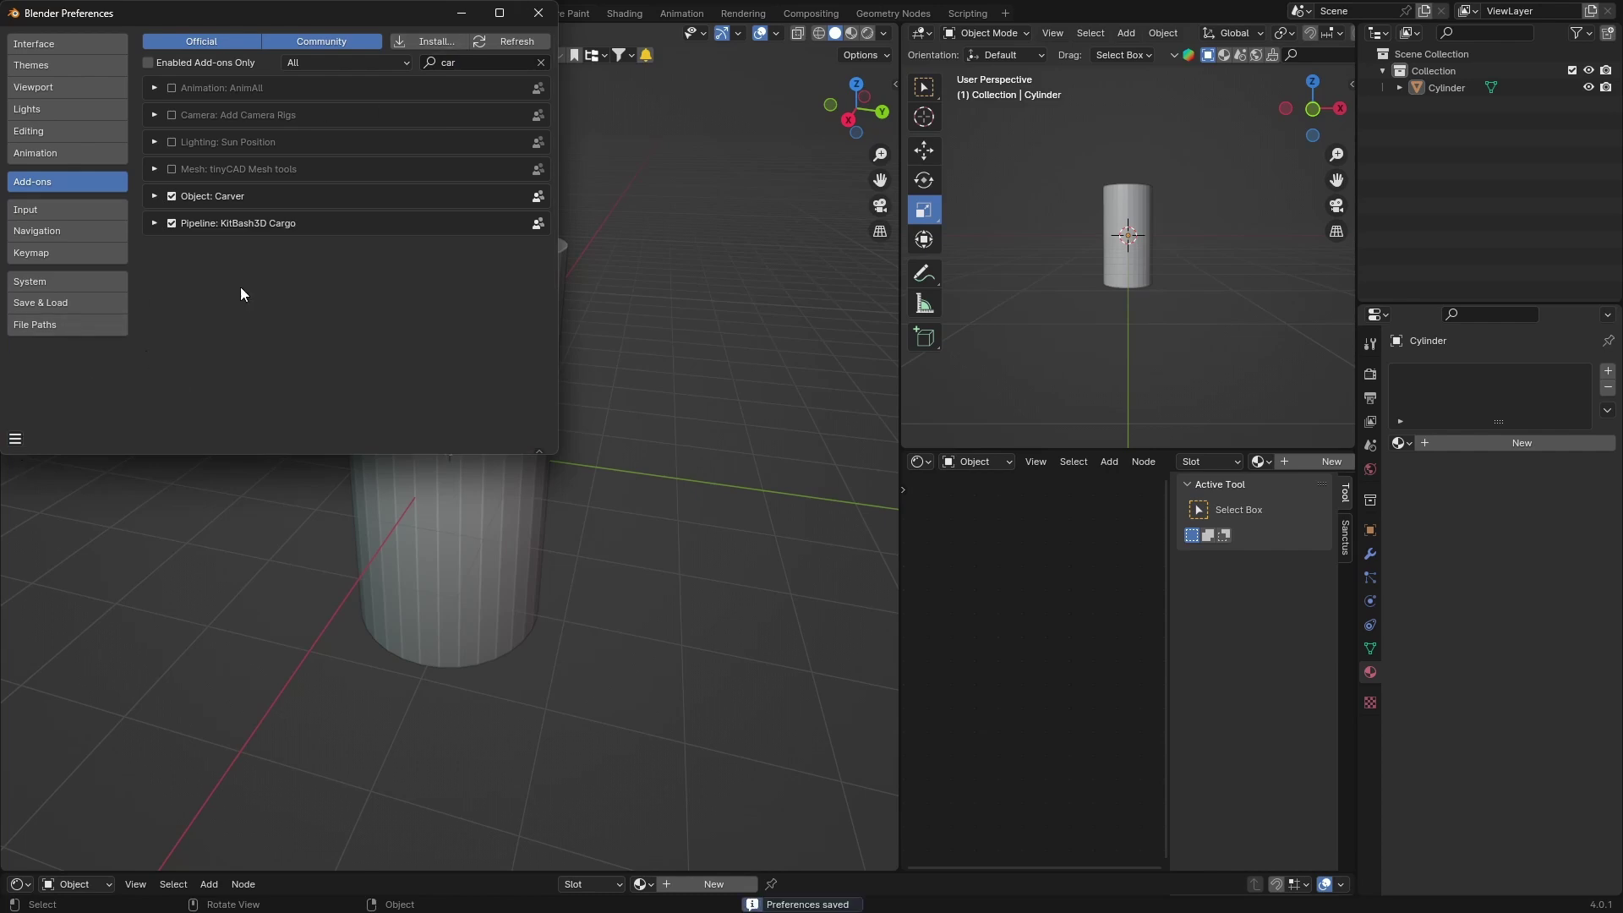
left_click(538, 12)
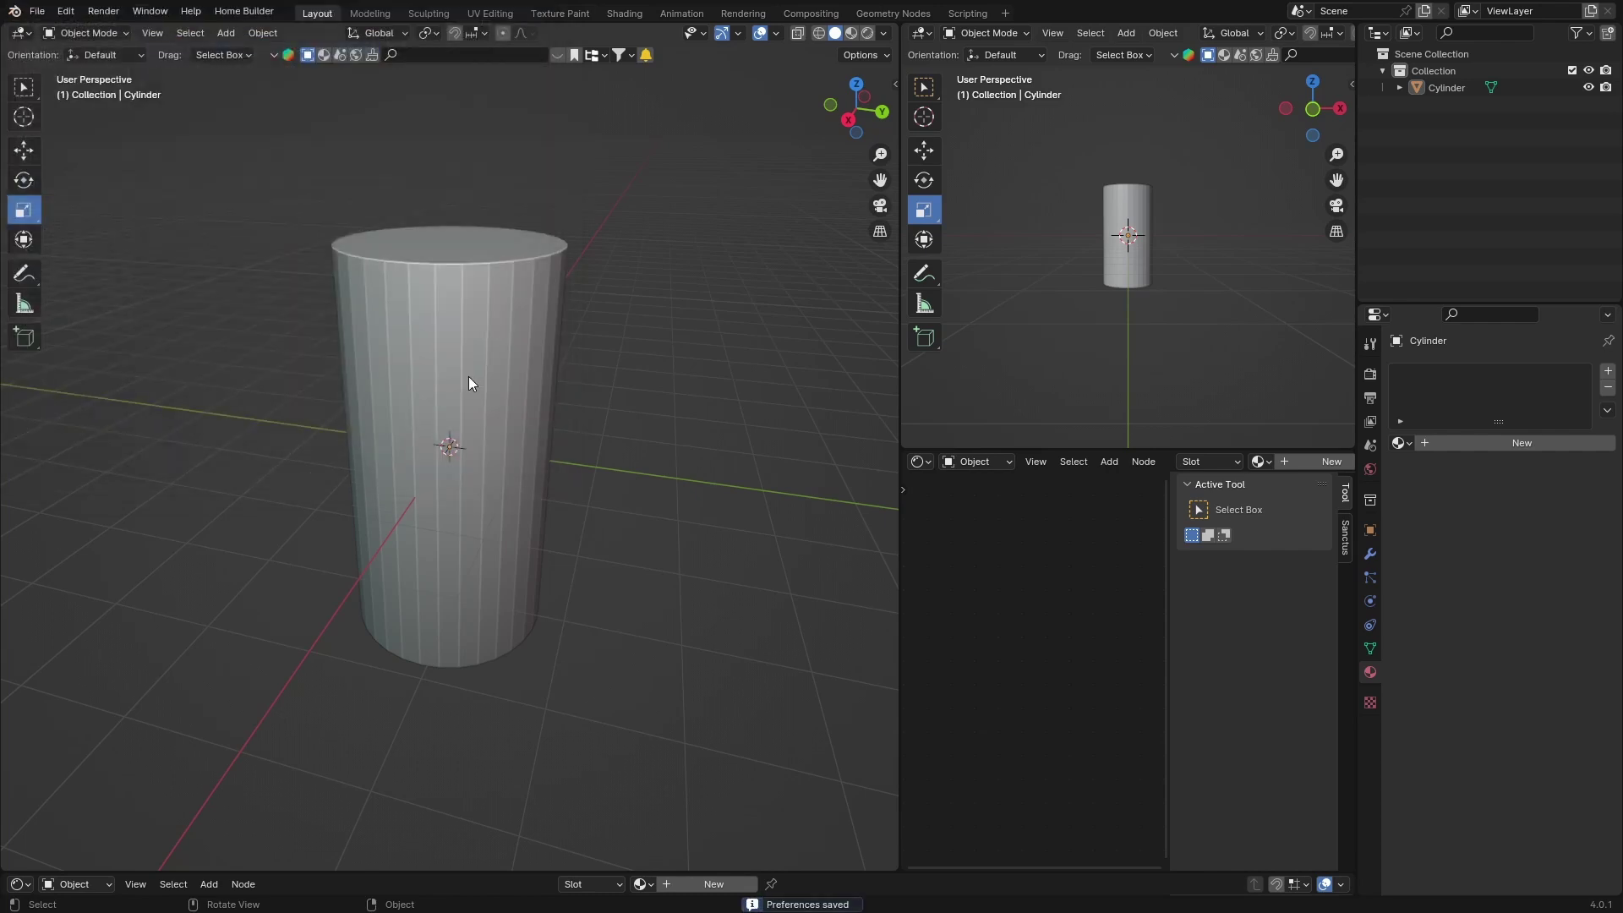
Step: In Right view, use Carver's Rectangle cut to notch the cylinder's top-right corner
left_click(848, 119)
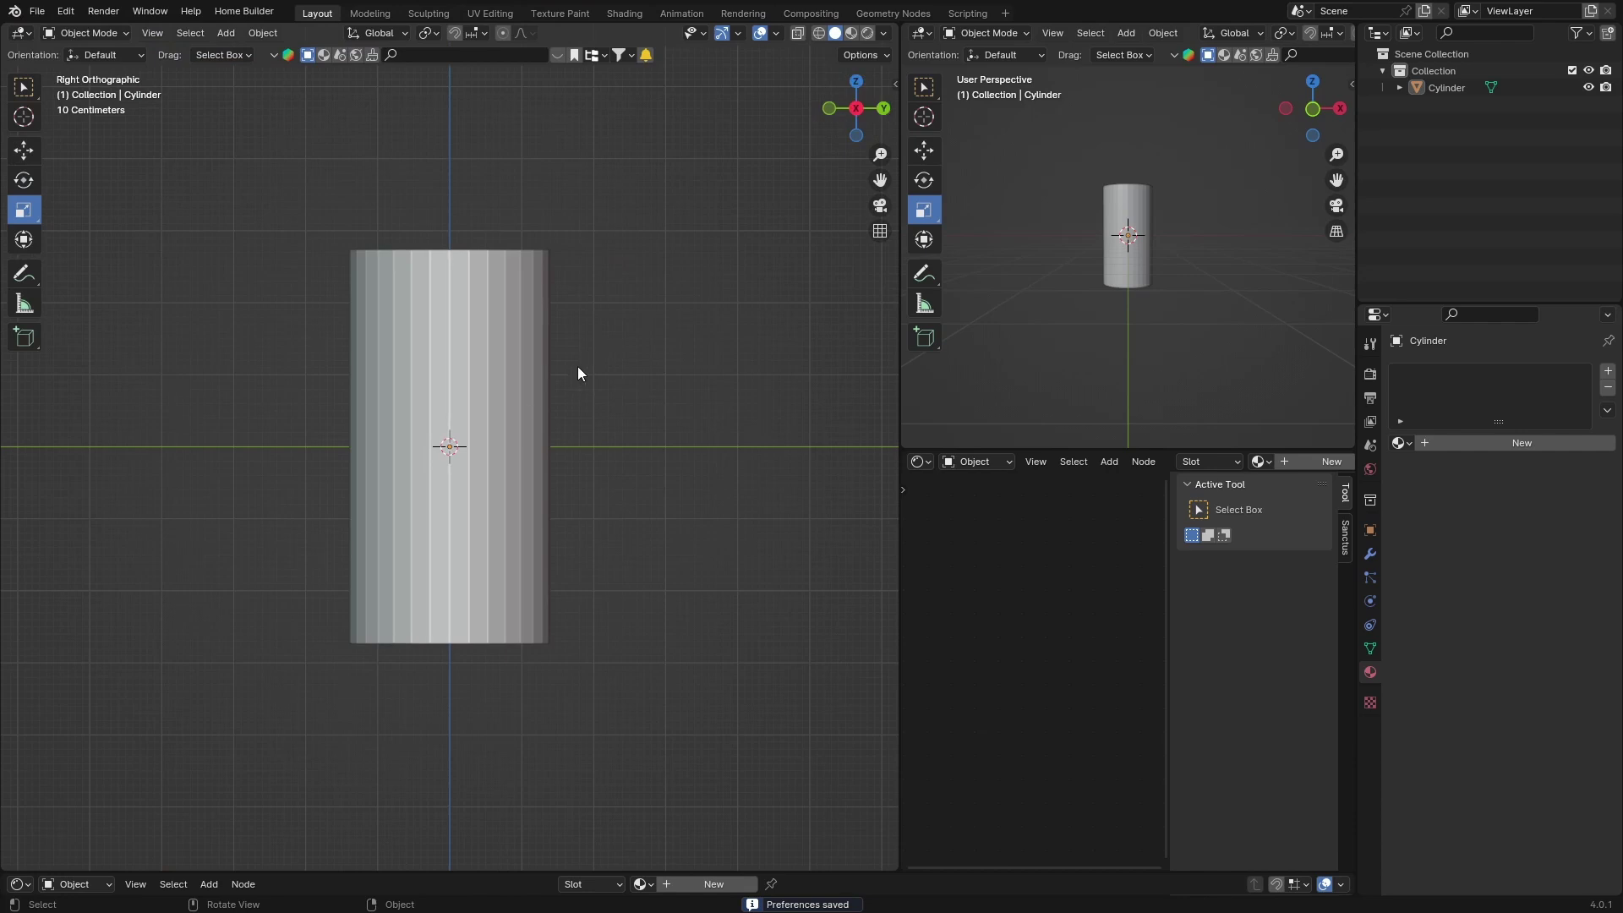
left_click(467, 309)
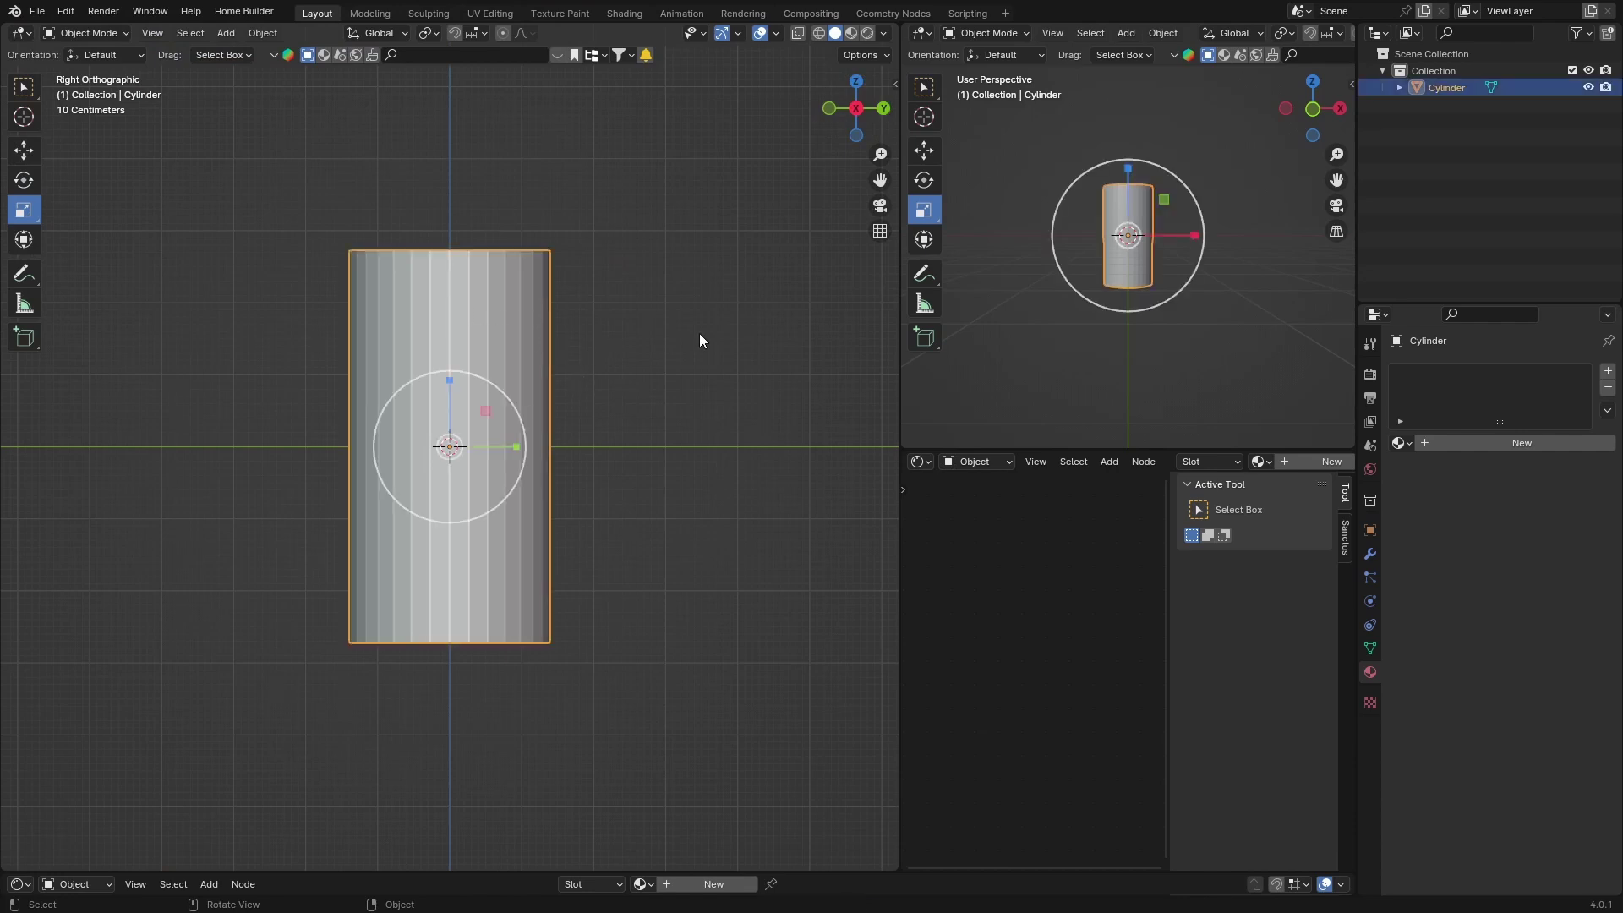
key("ctrl+shift+x")
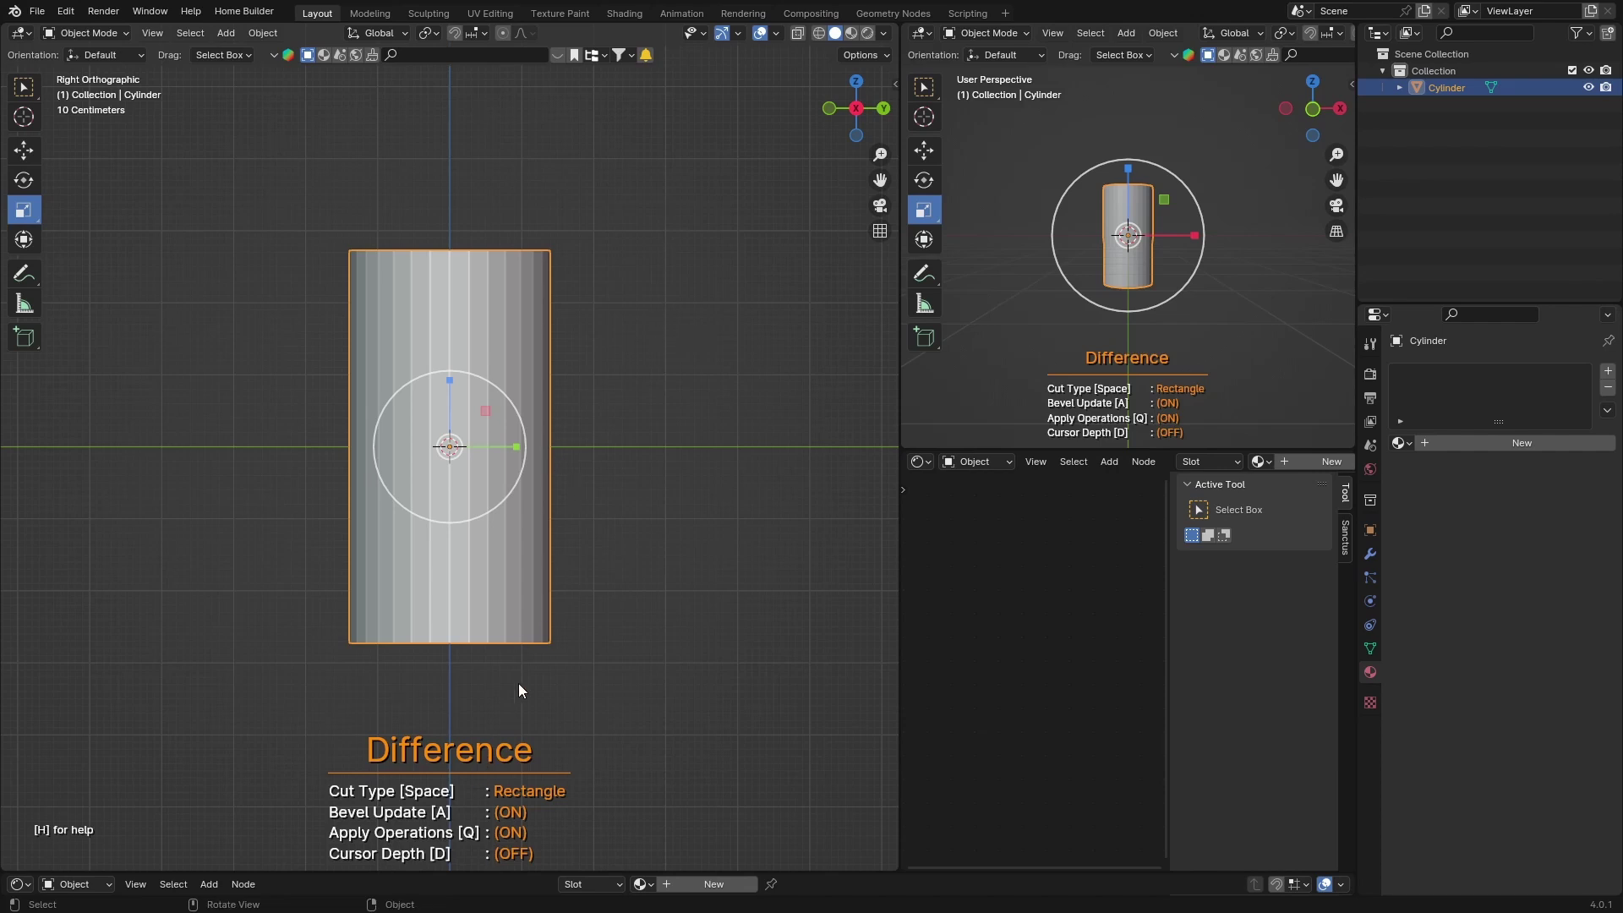
key("space")
key("space")
key("space")
key("space")
key("space")
key("space")
key("space")
key("space")
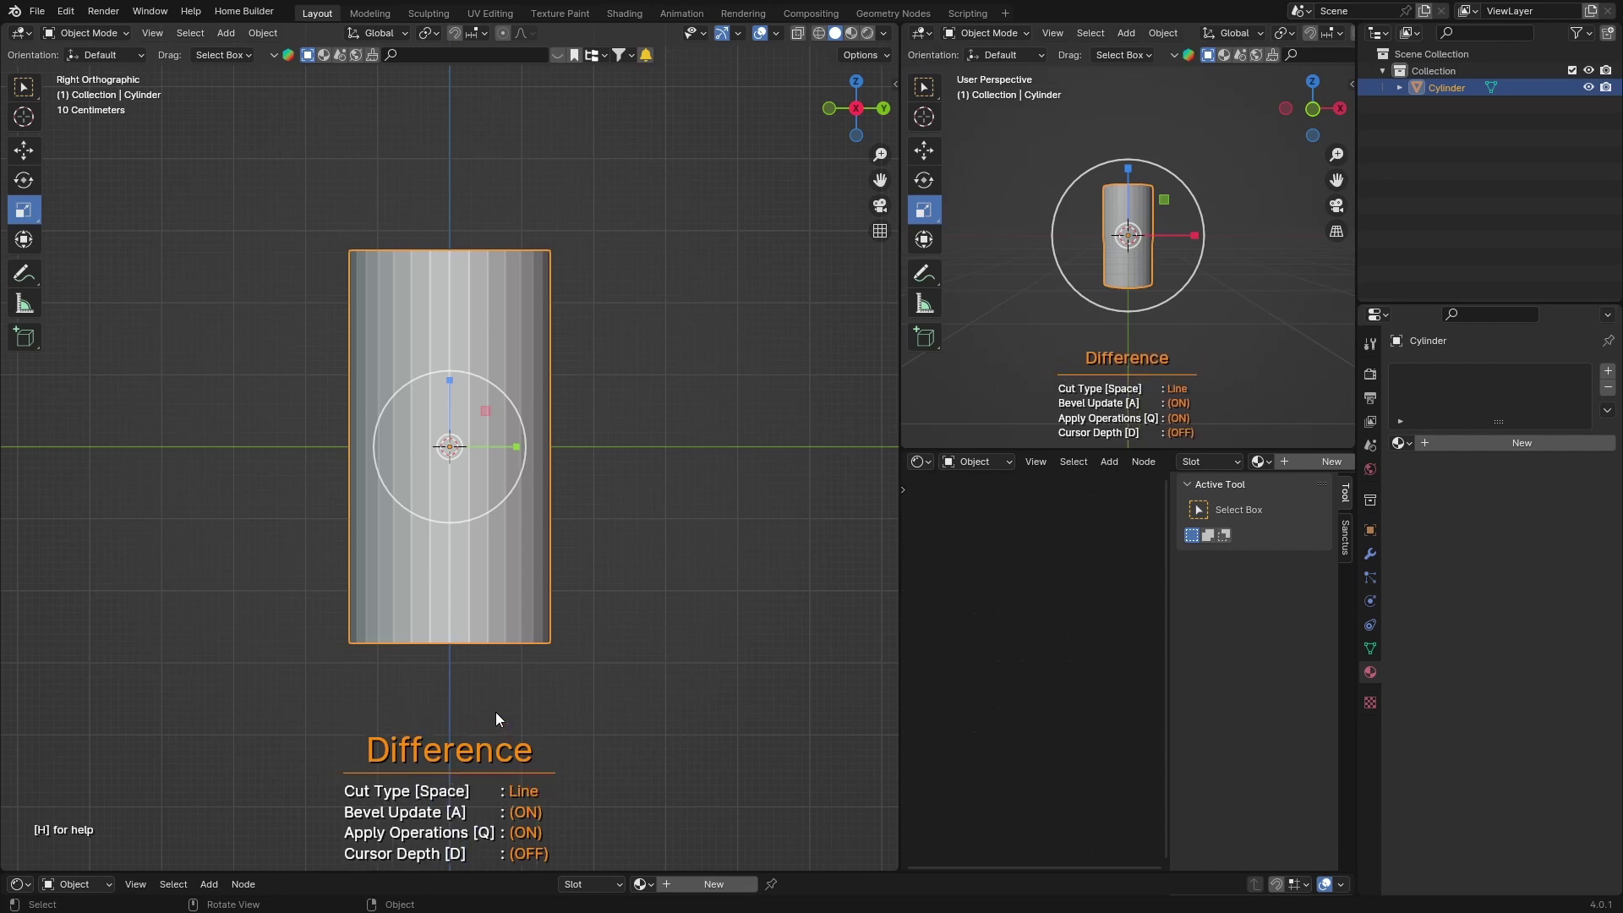
key("space")
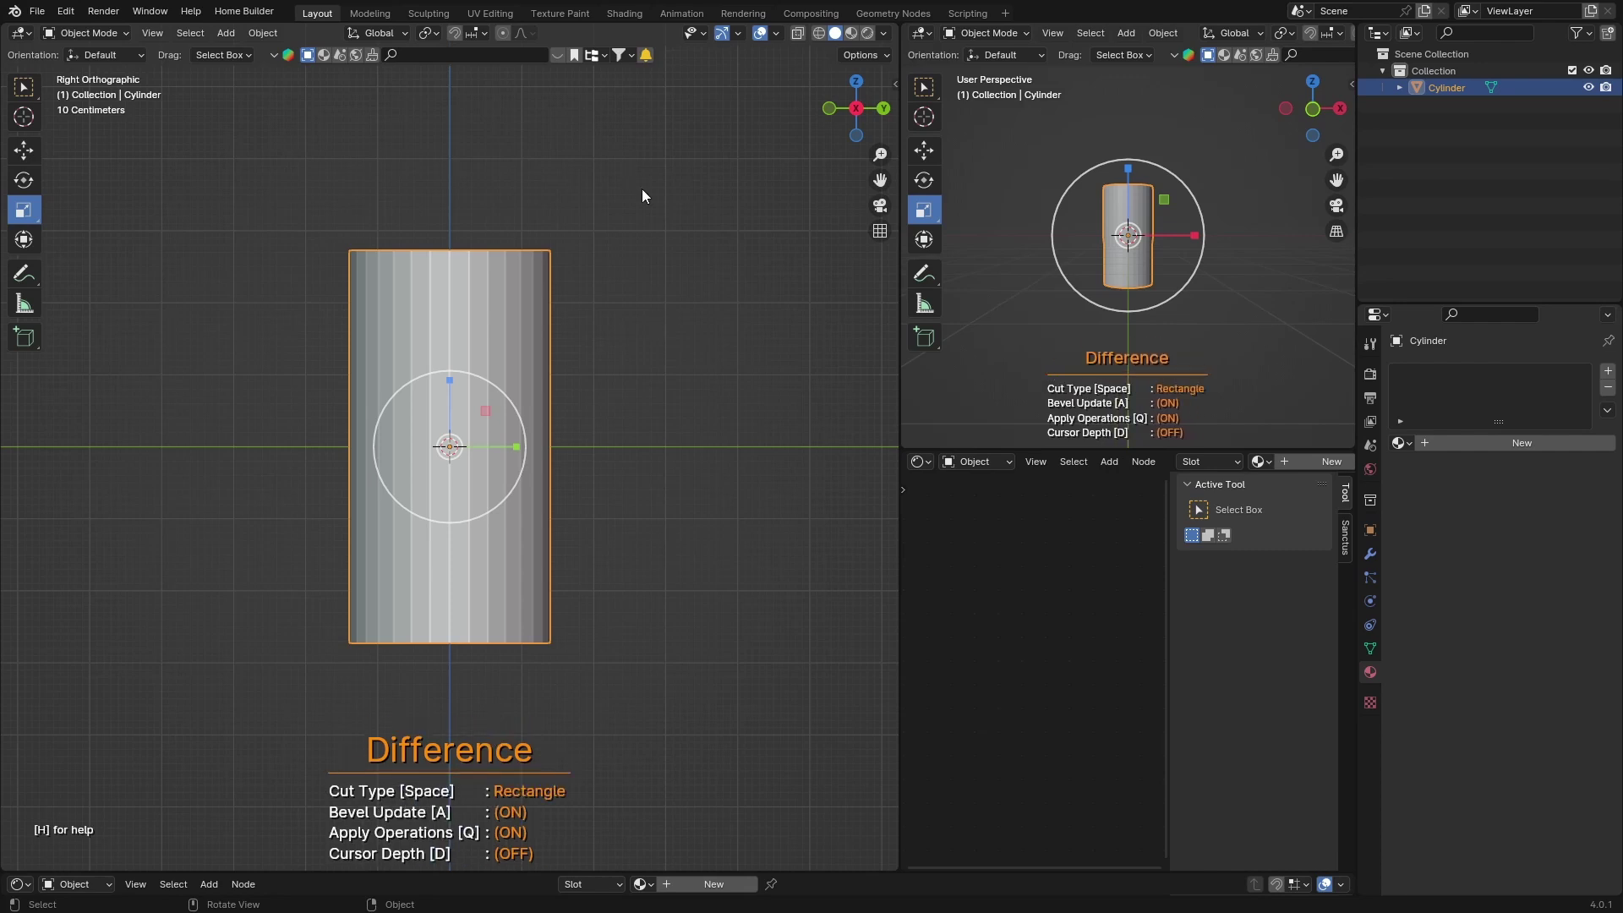
left_click_drag(501, 276, 595, 205)
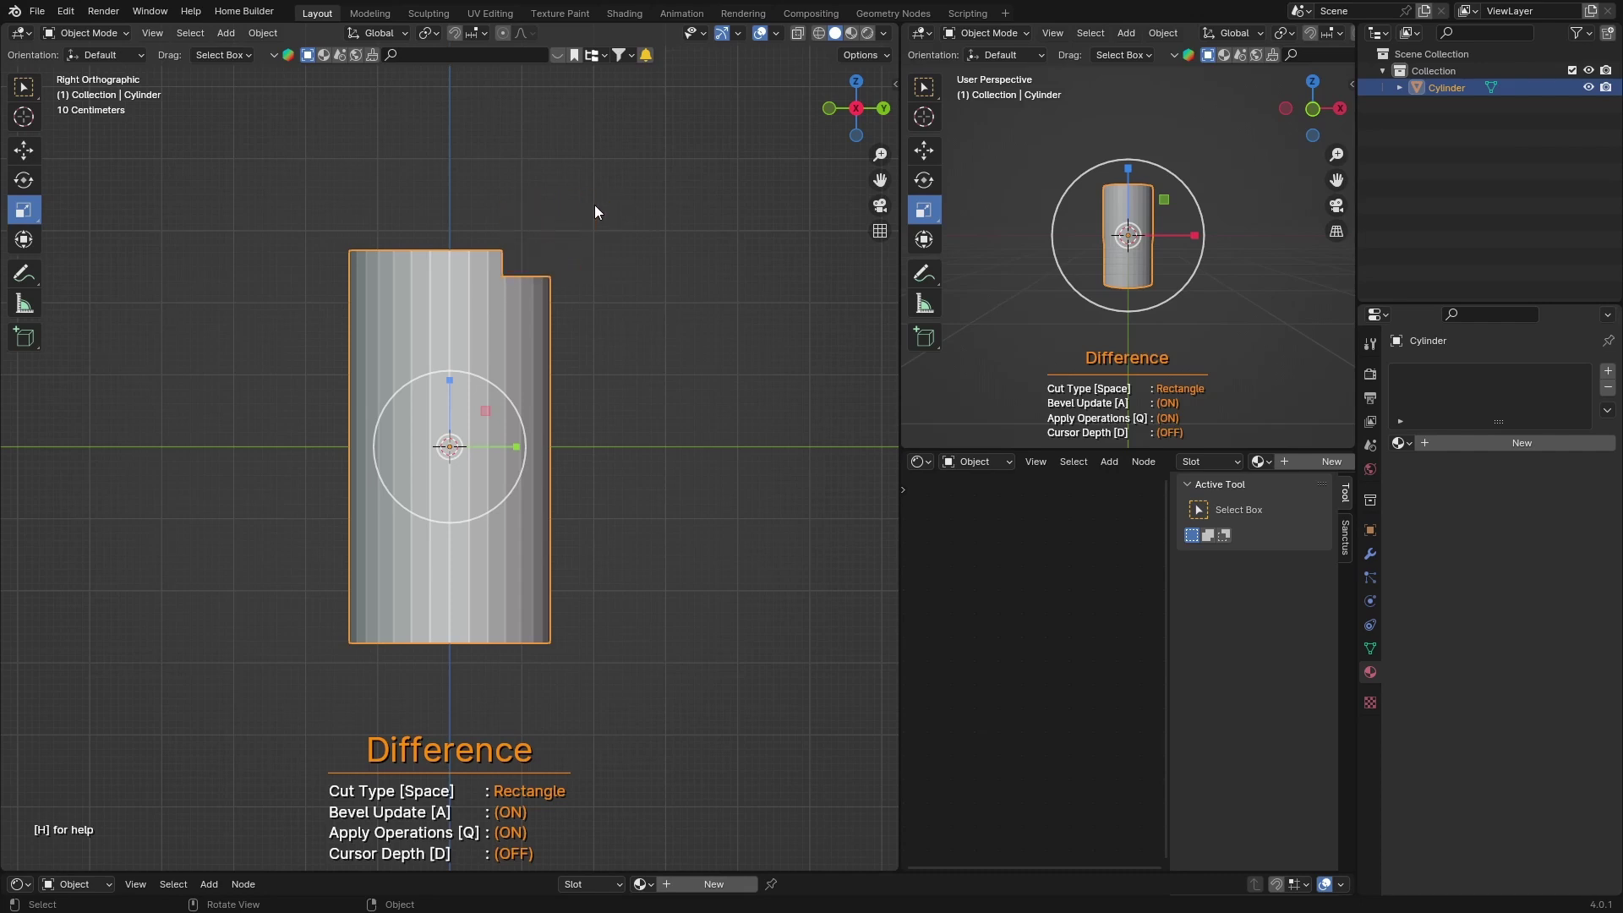
middle_click_drag(596, 389, 516, 406)
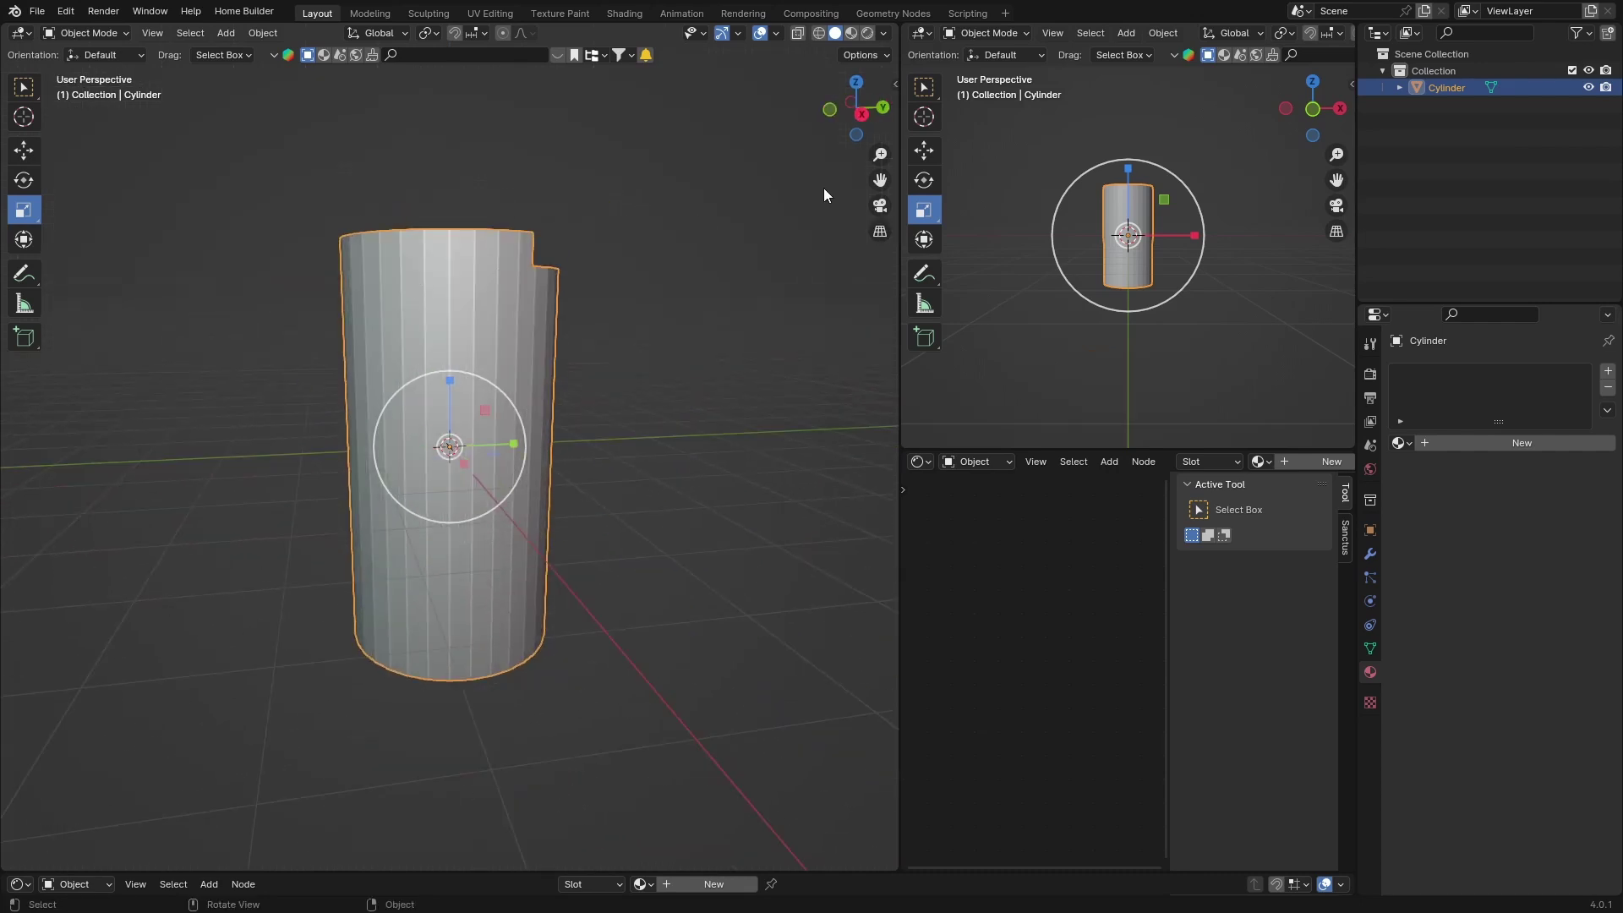
left_click(863, 116)
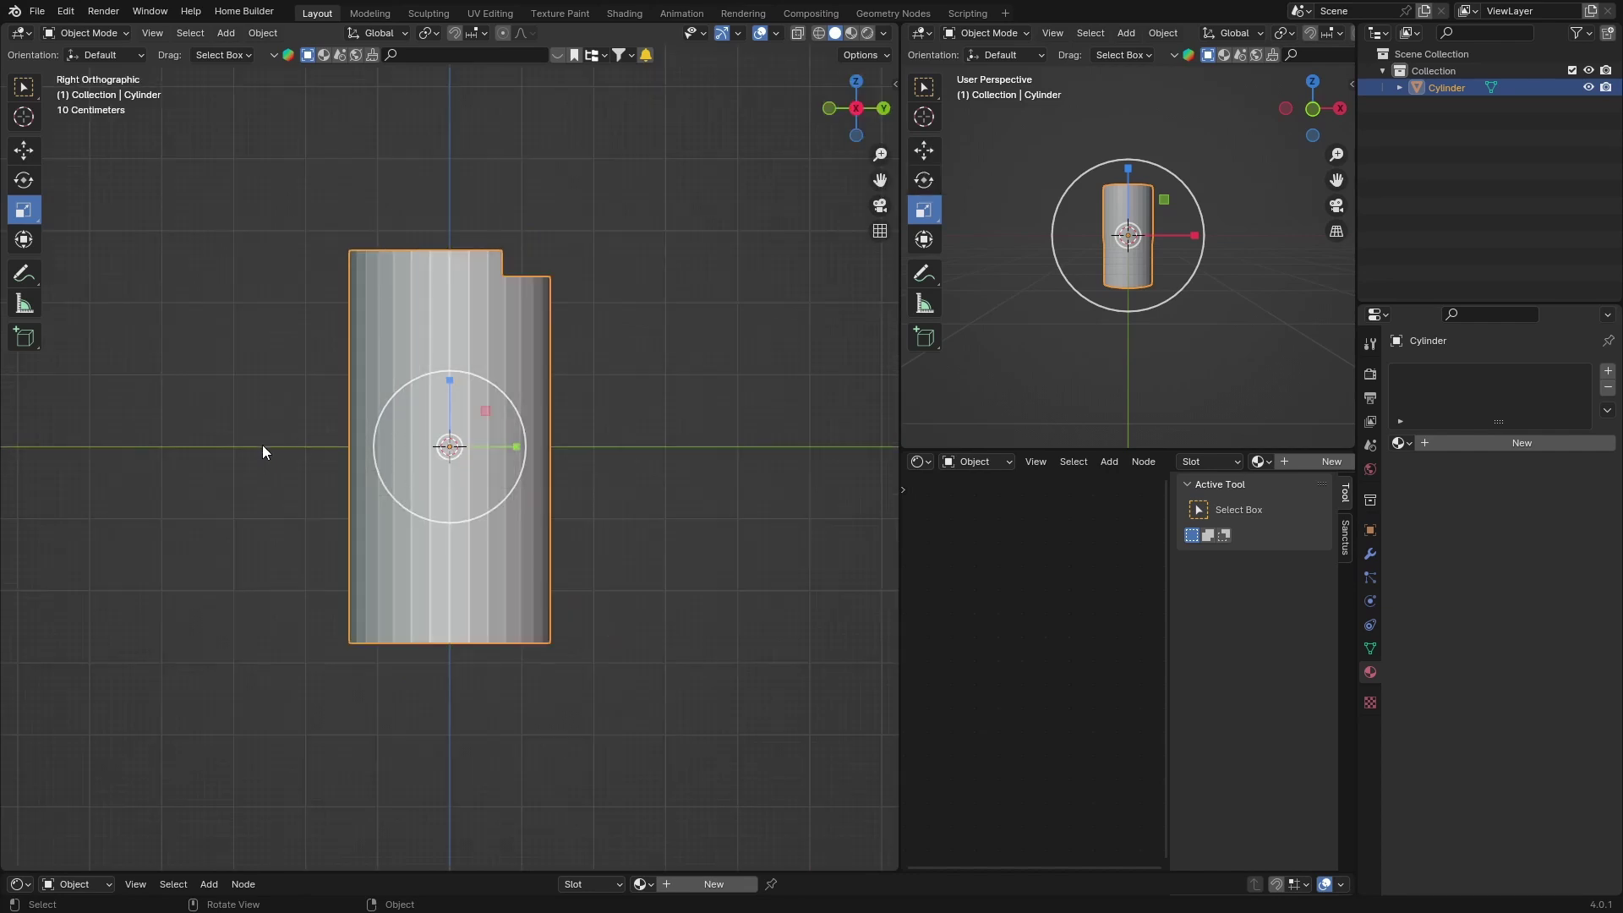
Step: Restart Carver and cut a top-left notch and a lower-left section from the cylinder
key("ctrl")
key("ctrl+shift+x")
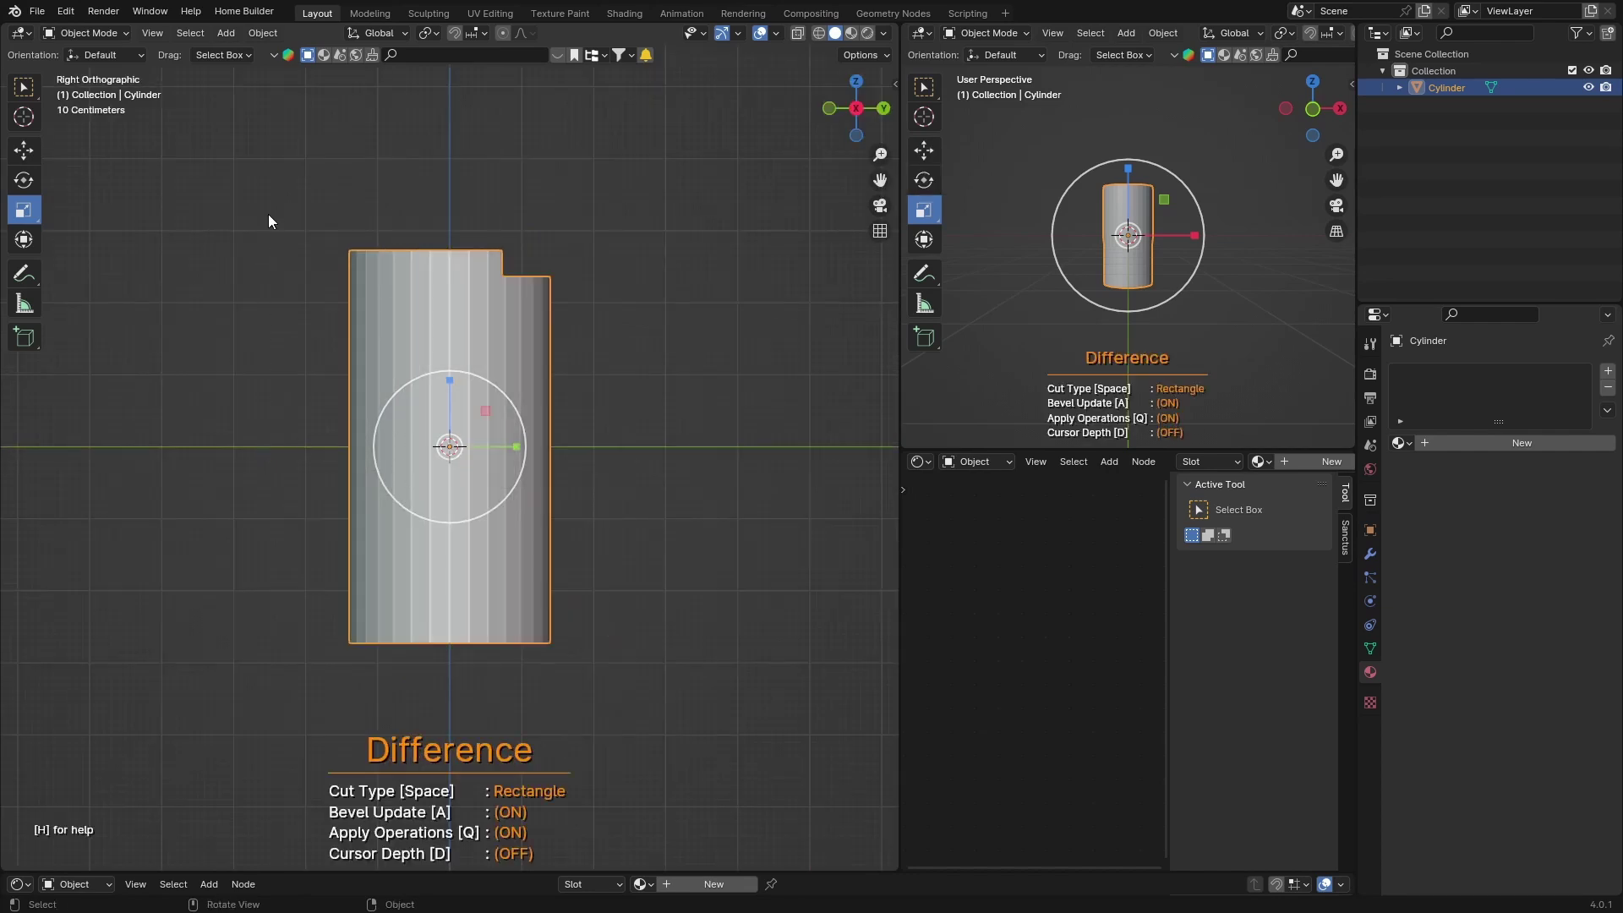
left_click_drag(379, 261, 289, 221)
left_click_drag(395, 657, 279, 471)
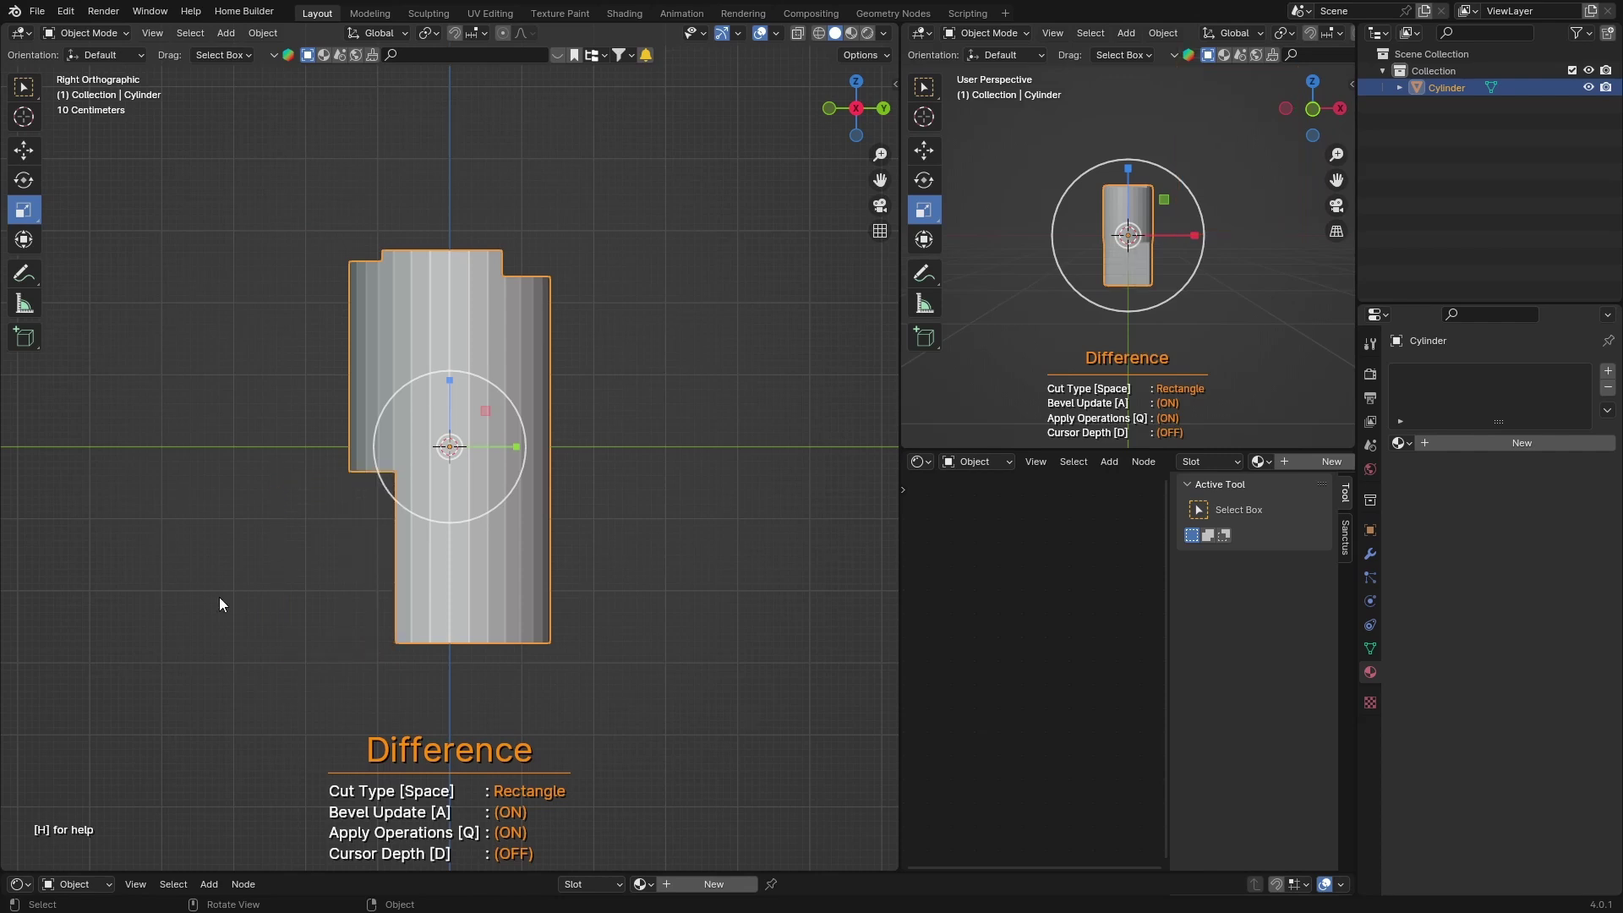
Step: Switch Carver to Circle and cut round holes near the cylinder's bottom and top
key("space")
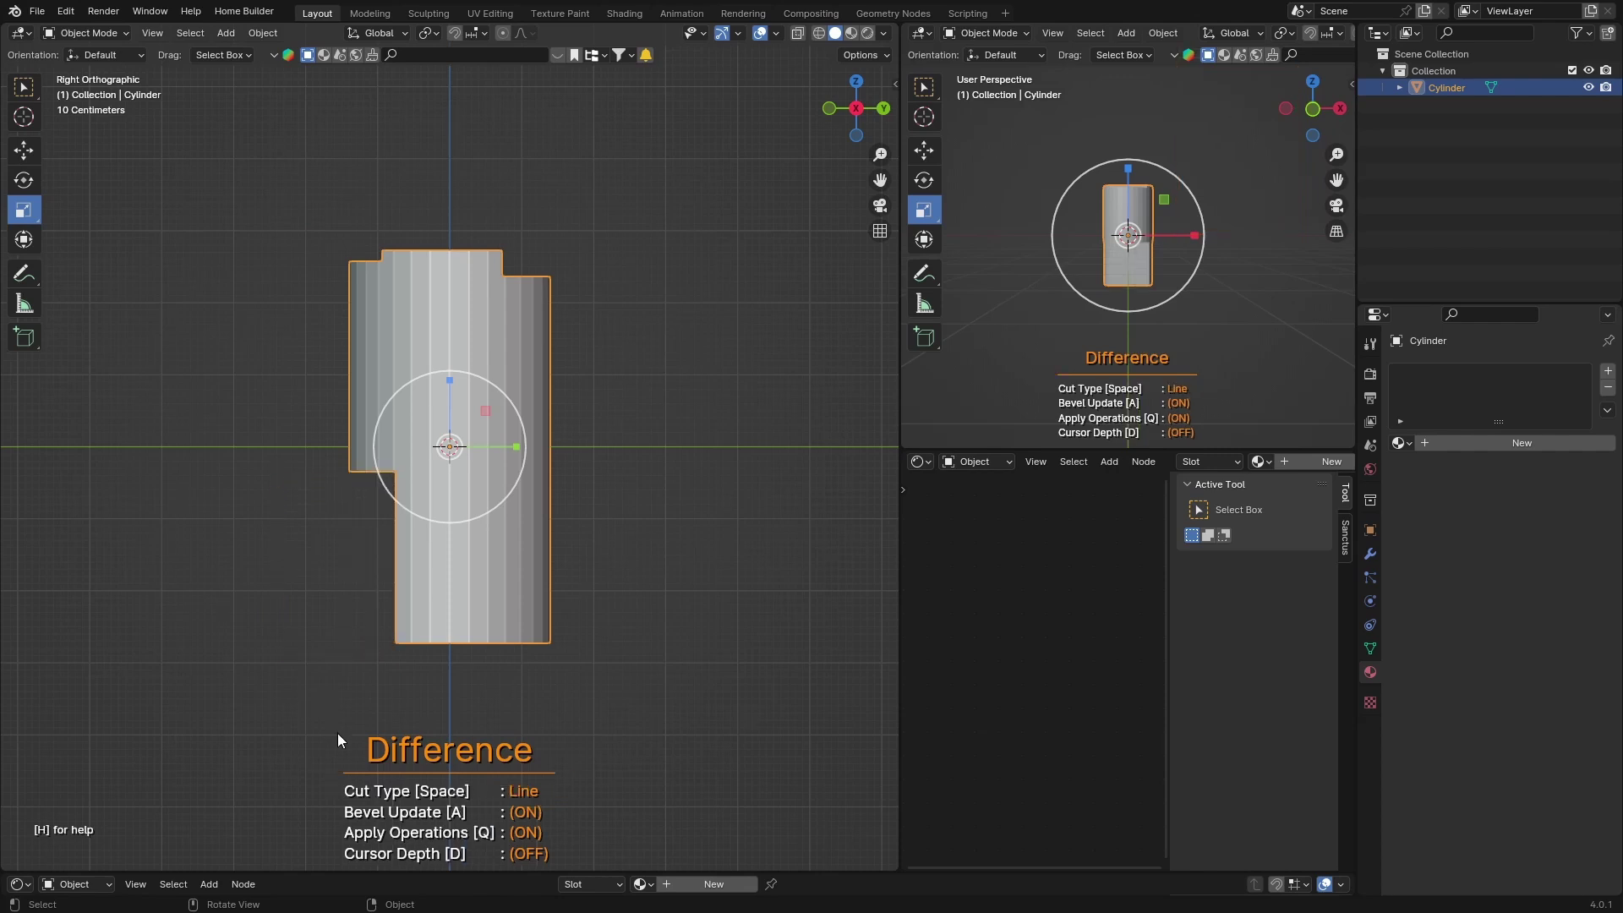
key("space")
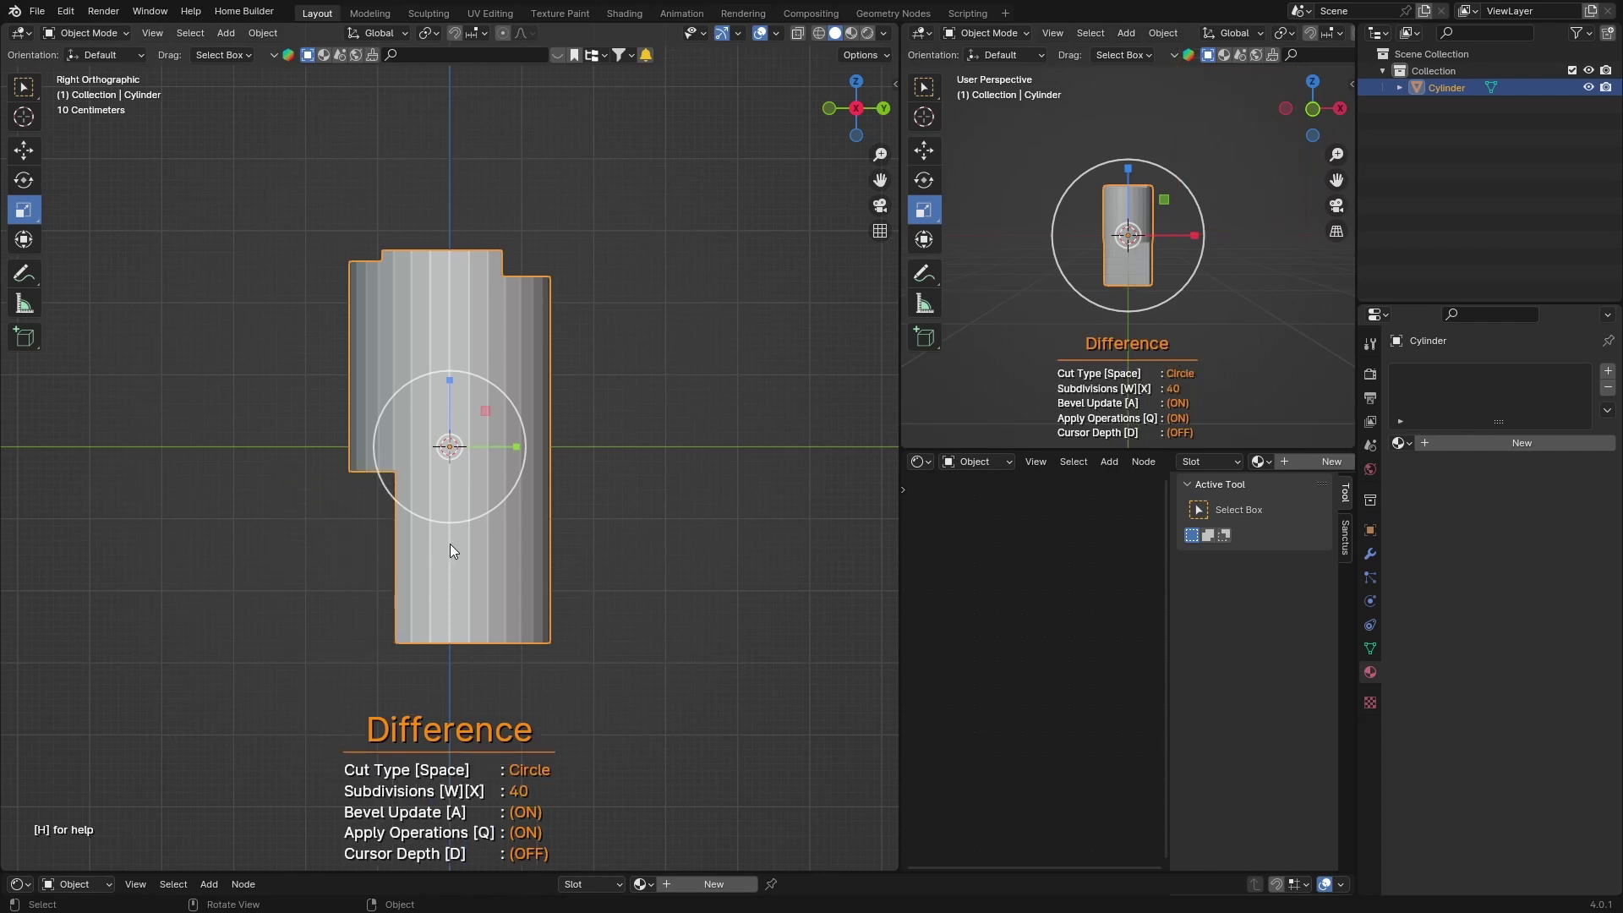
left_click_drag(438, 603, 470, 562)
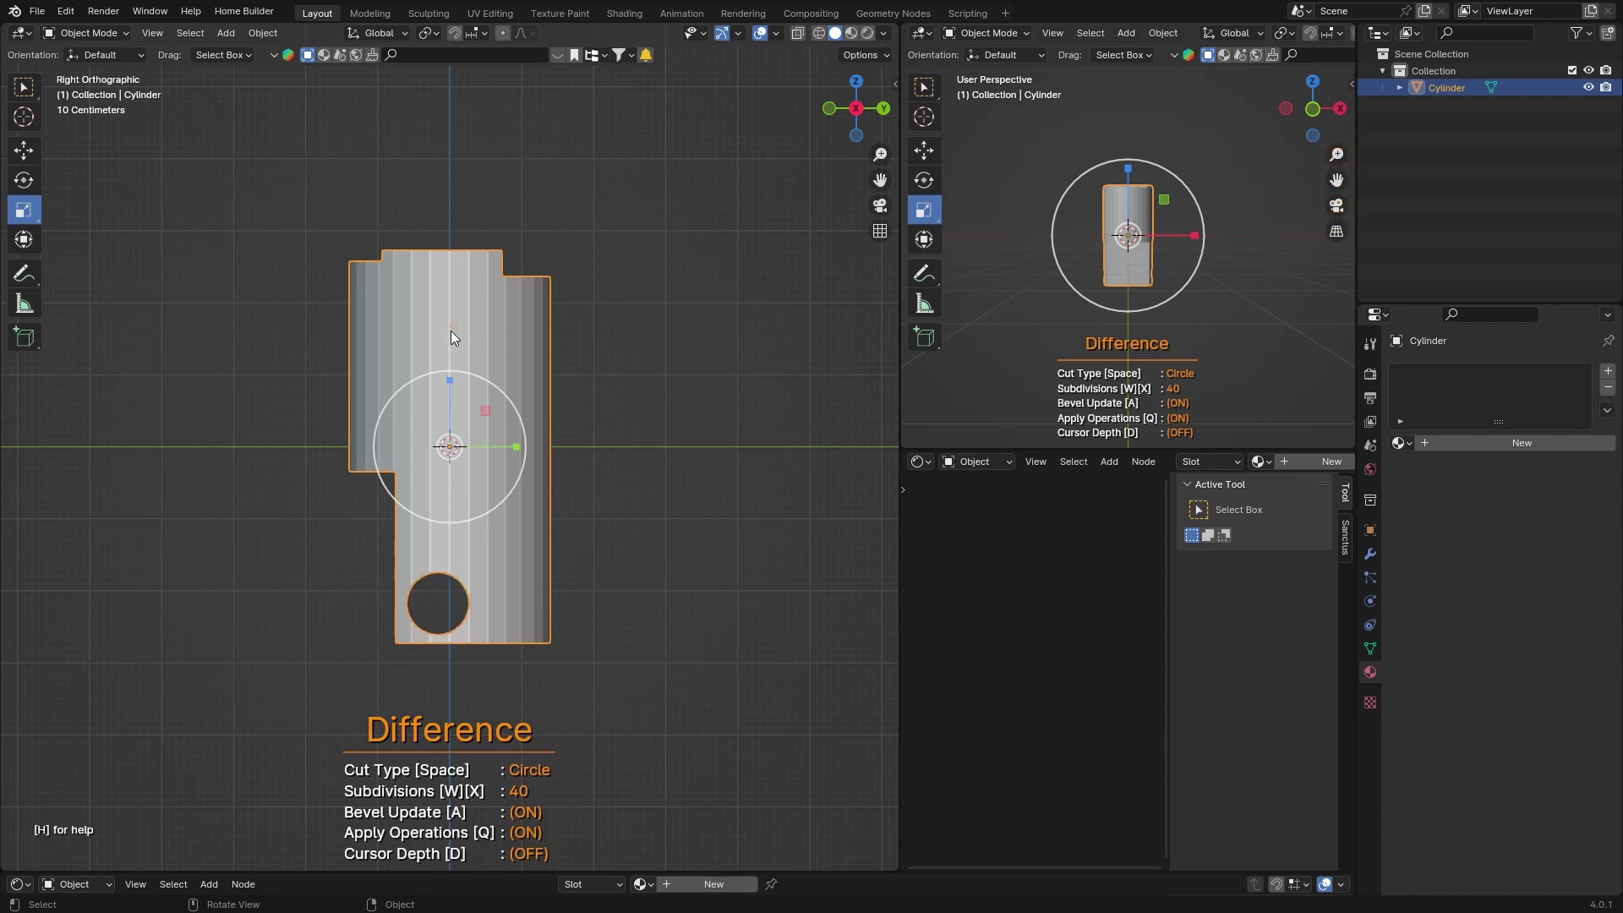
left_click_drag(428, 372, 417, 382)
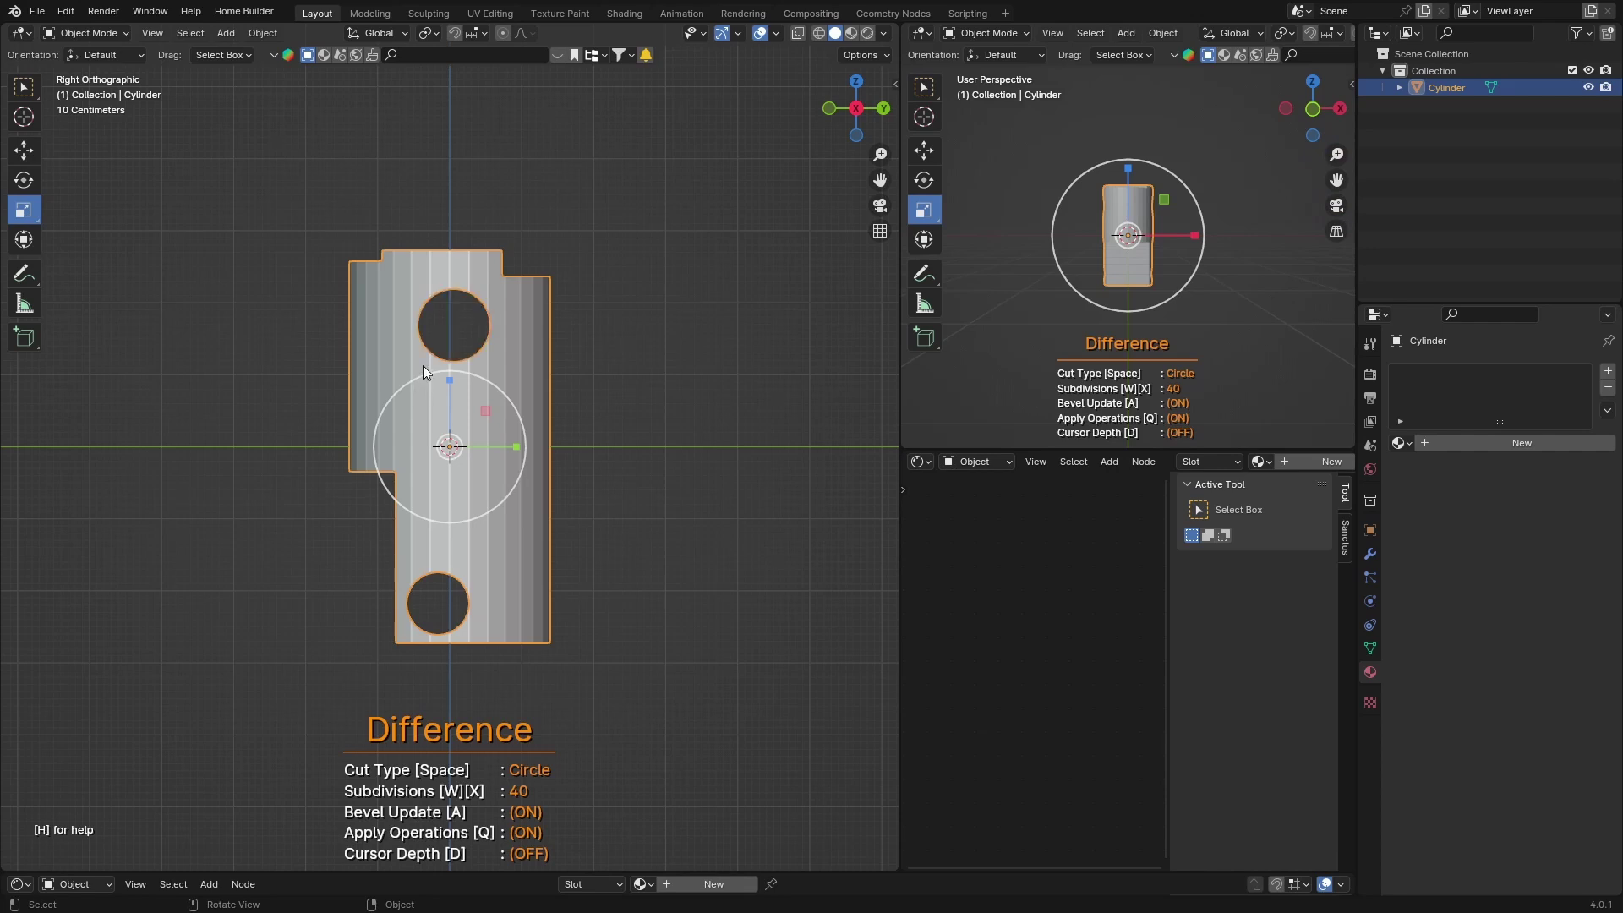
Step: Switch to Line and slice a diagonal cut across the cylinder's middle
key("space")
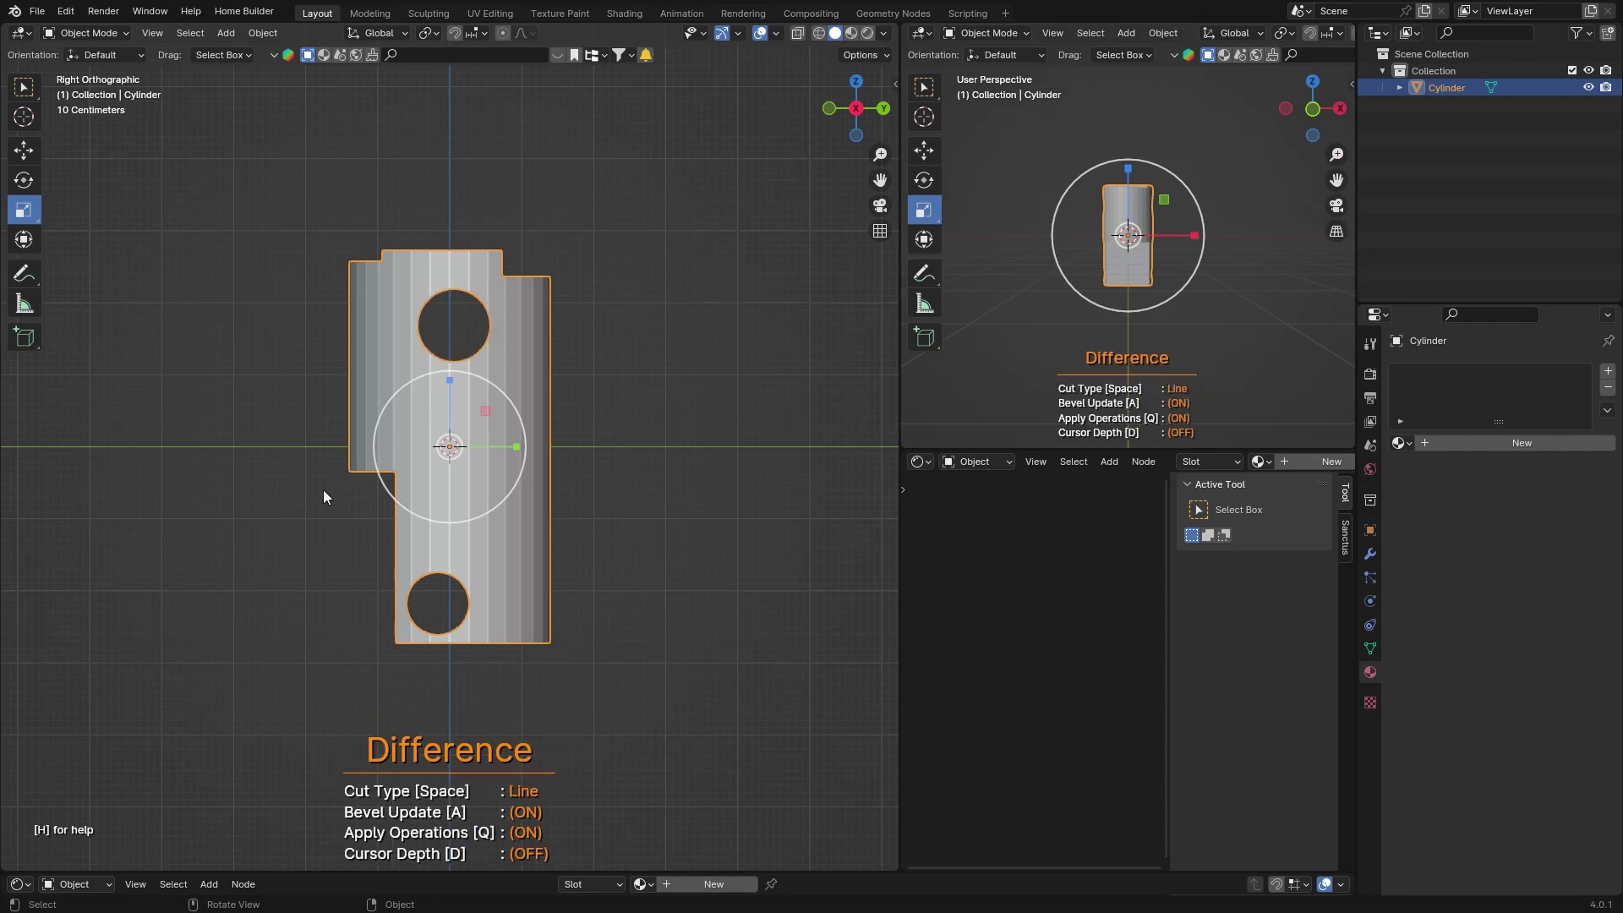
left_click(297, 358)
left_click(592, 501)
key("Return")
mouse_move(578, 495)
middle_mouse_down()
mouse_move(438, 498)
mouse_move(616, 510)
mouse_move(572, 516)
middle_mouse_up()
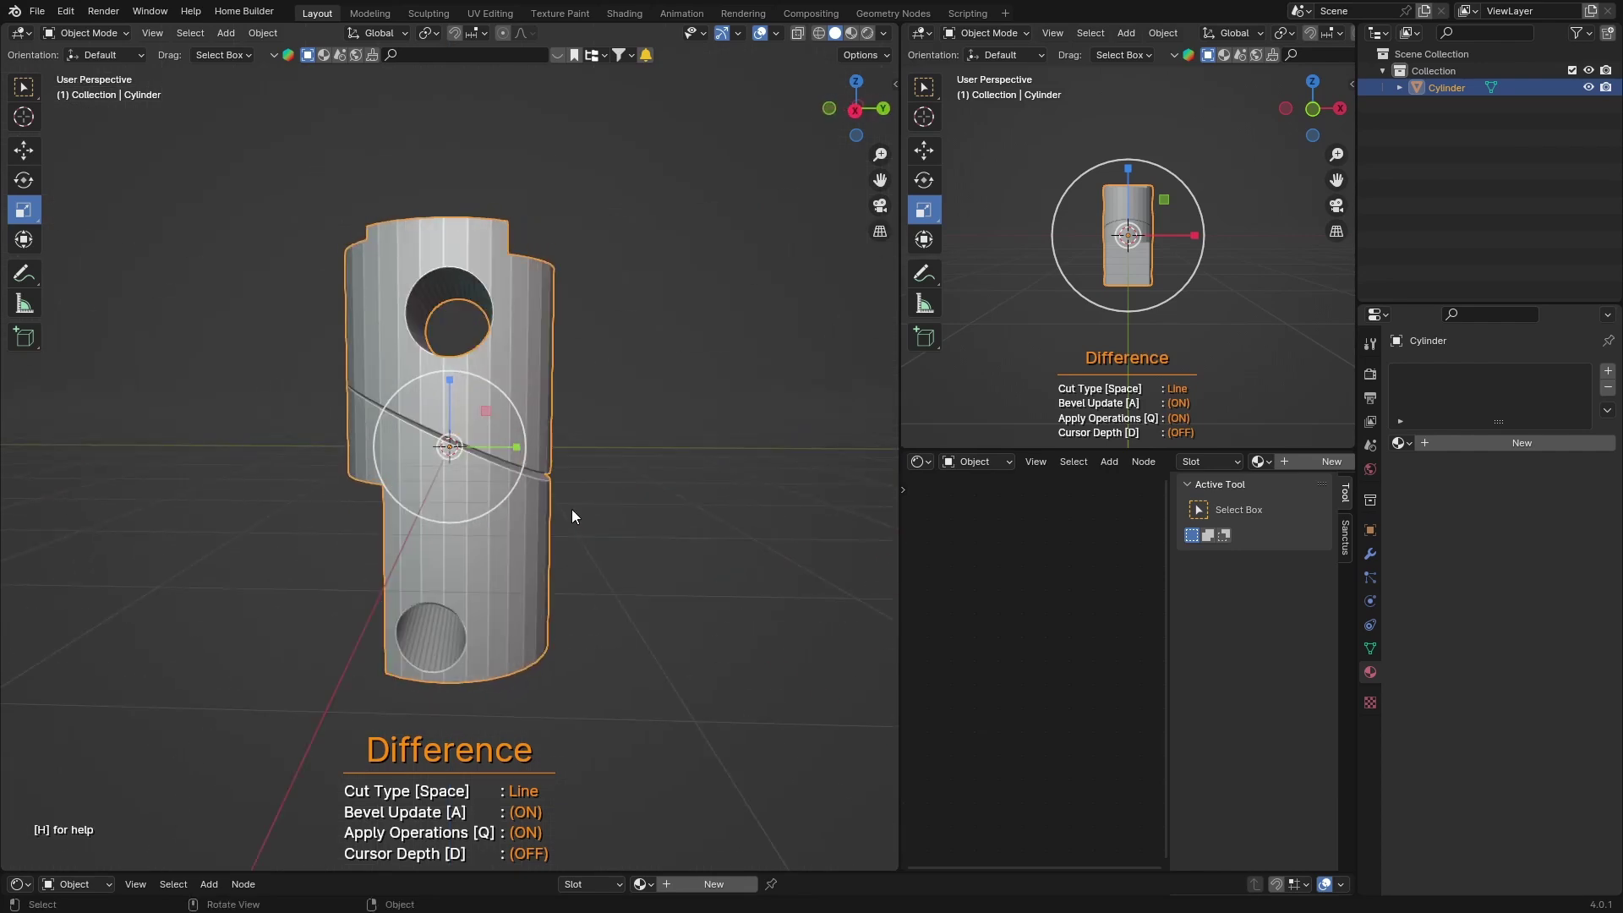
Step: Exit Carver, inspect the carved cylinder from around, then box-select and delete it
left_click(589, 500)
middle_click_drag(454, 561, 145, 656)
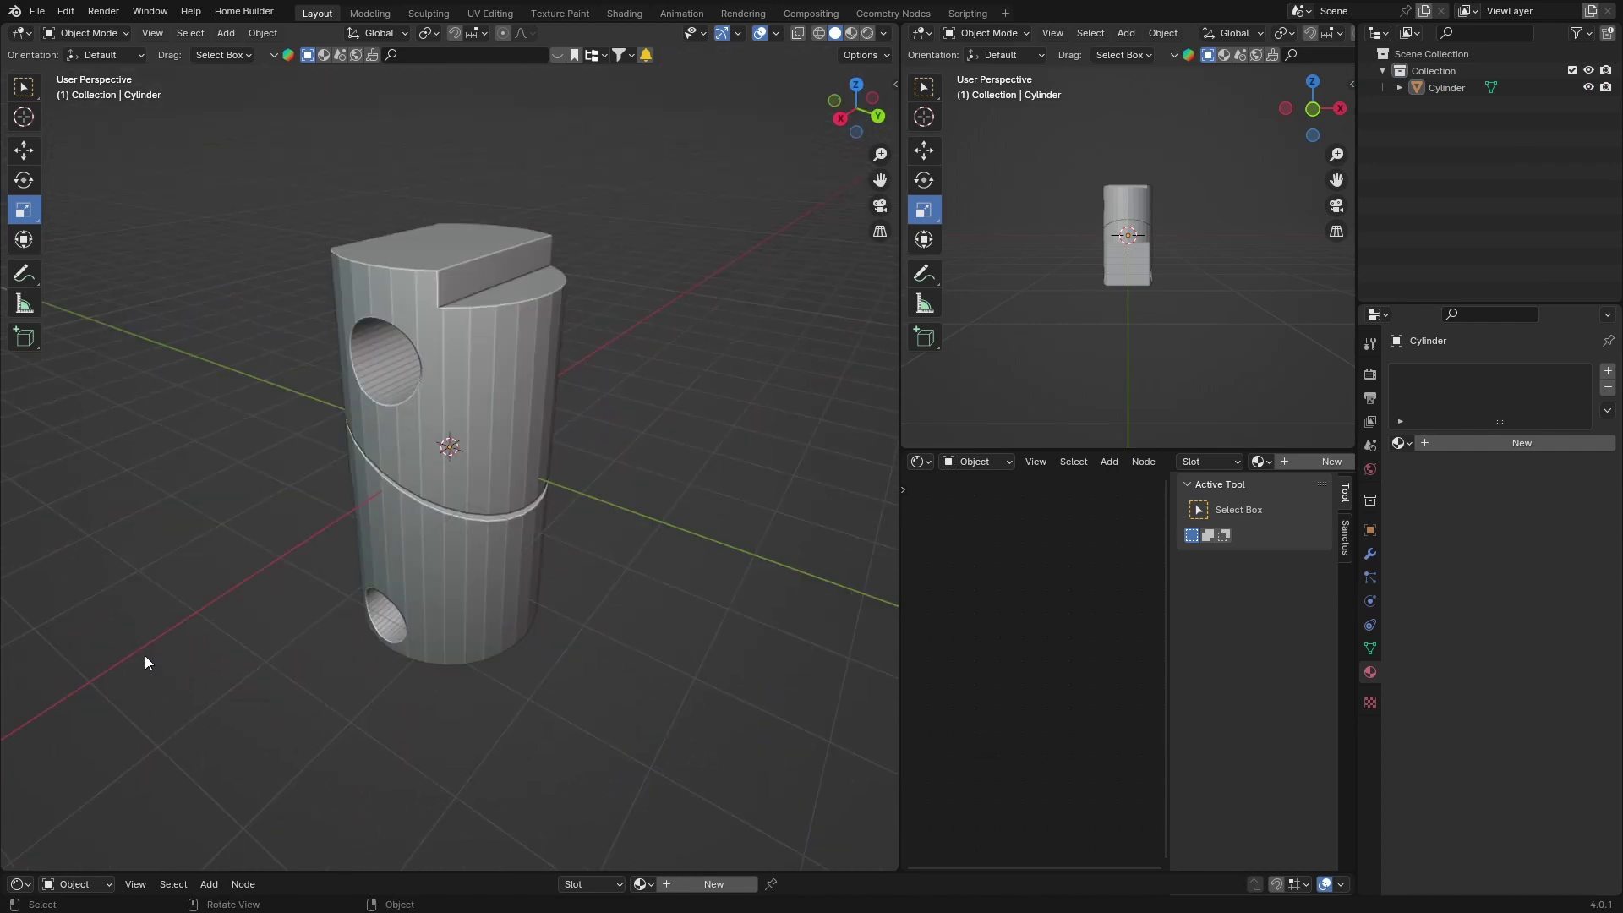
mouse_move(192, 541)
middle_mouse_down()
mouse_move(250, 555)
mouse_move(312, 525)
mouse_move(197, 555)
middle_mouse_up()
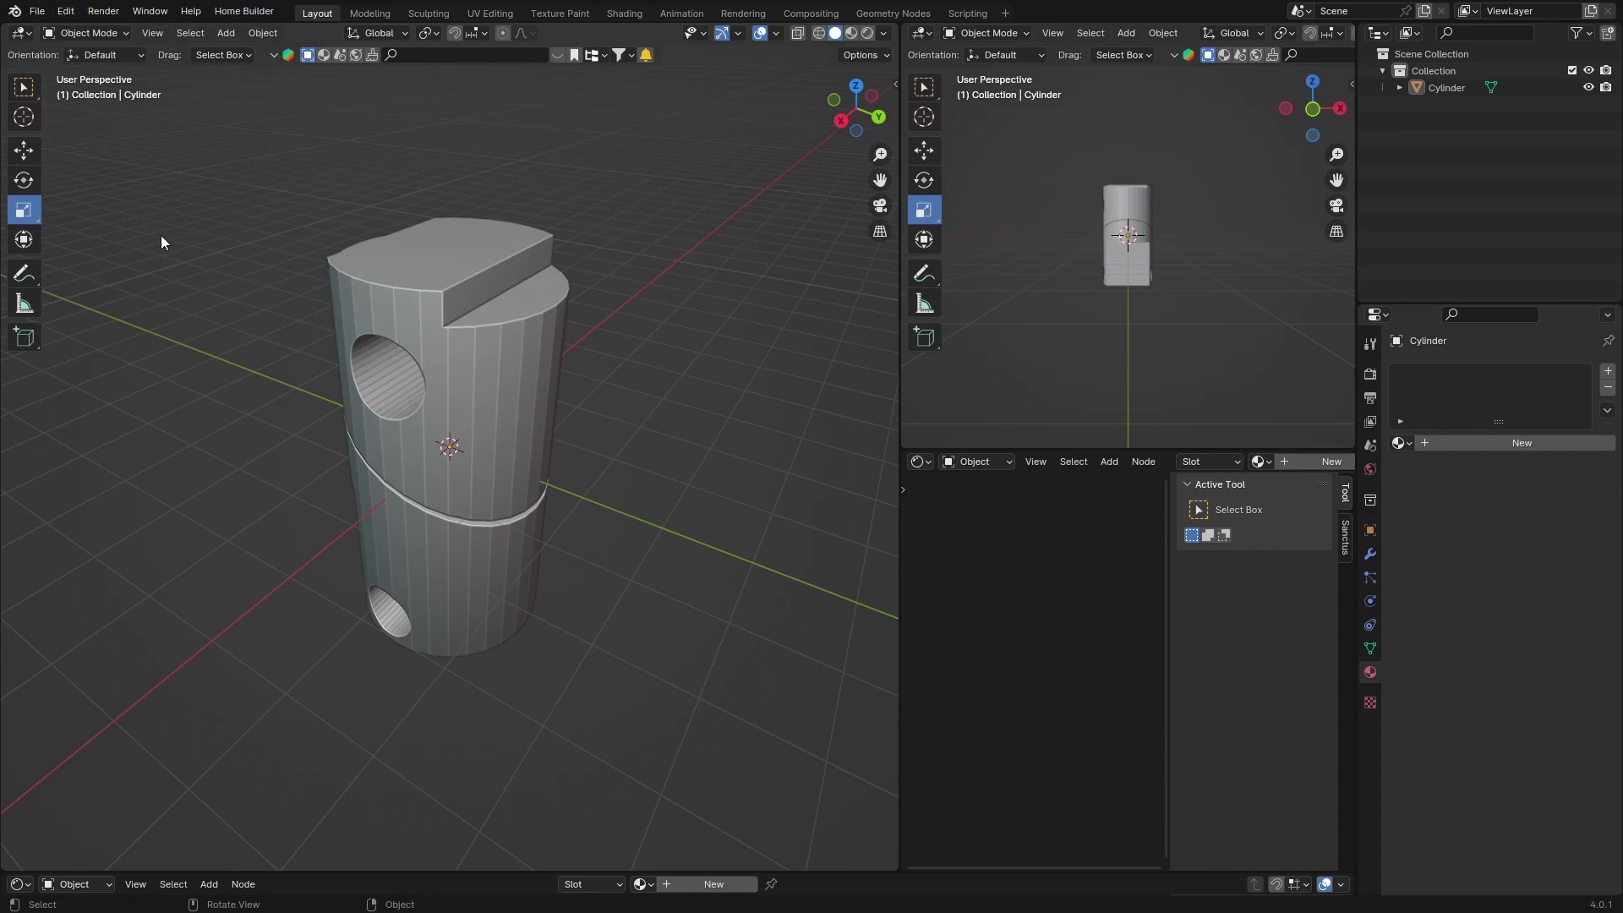
left_click_drag(548, 166, 362, 561)
key("Delete")
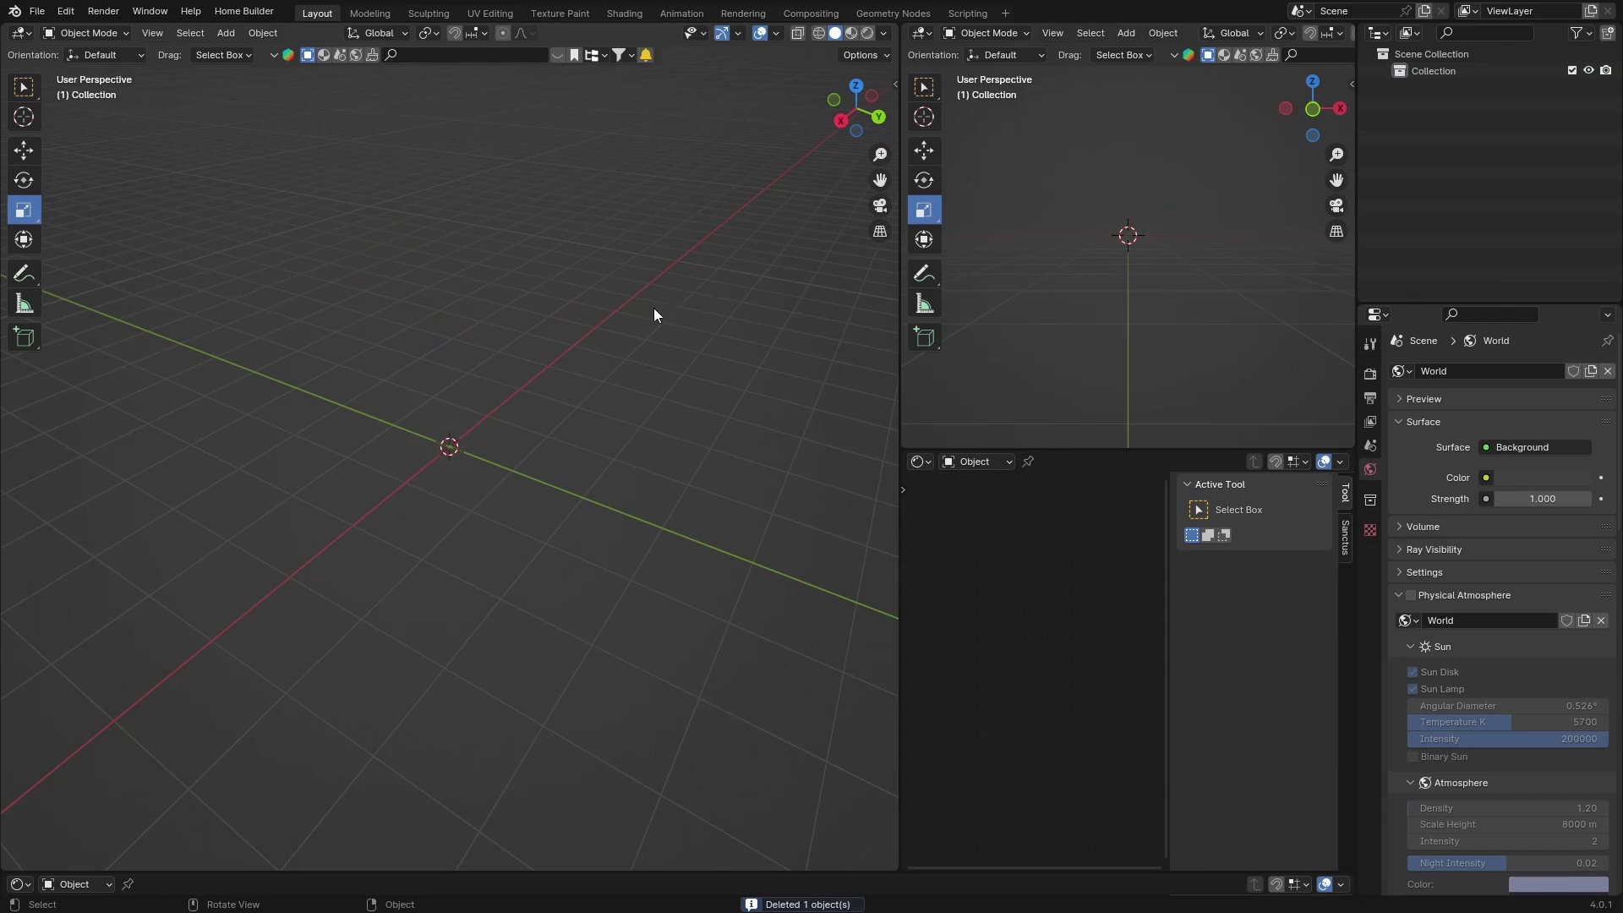
Step: Add a mesh cube to the empty scene
key("shift+a")
key("Escape")
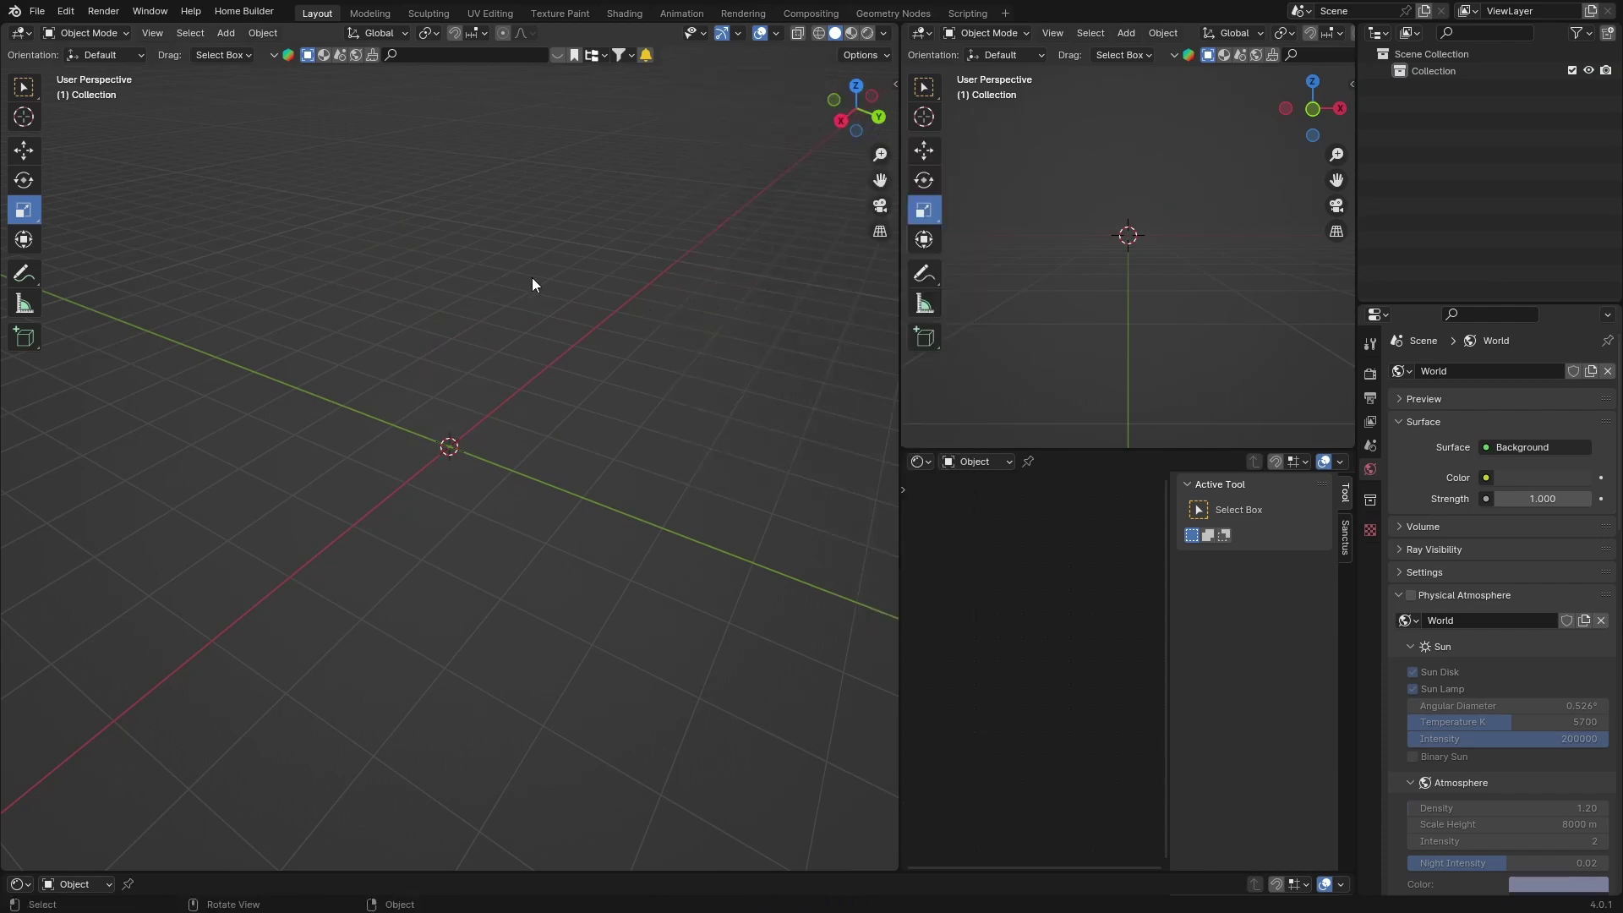
key("shift+a")
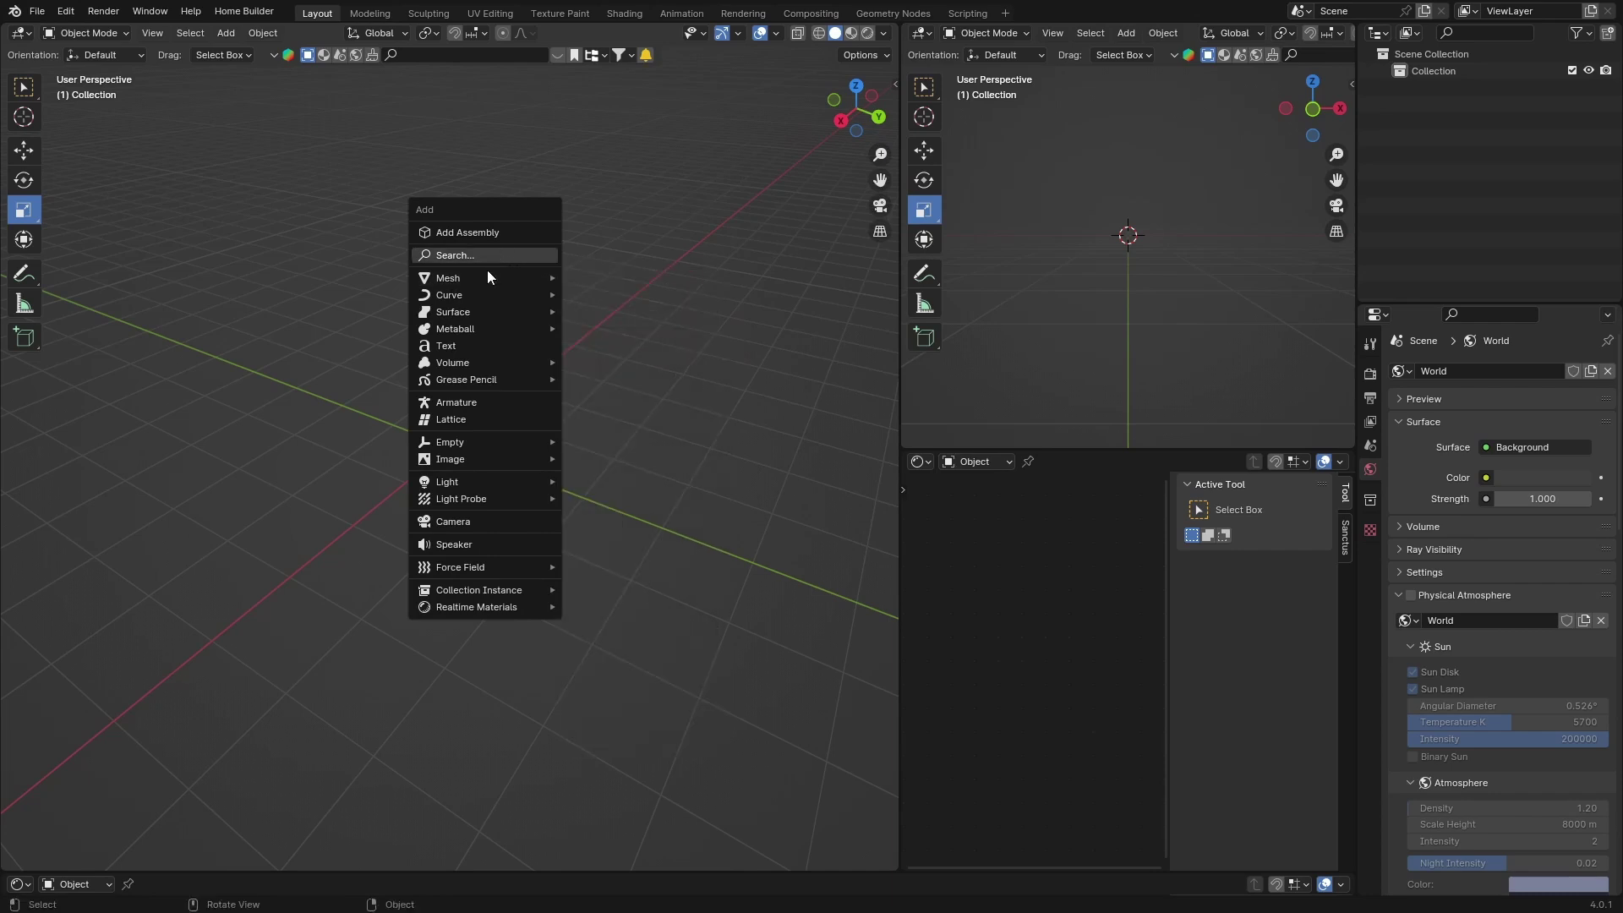
mouse_move(539, 275)
left_click(598, 292)
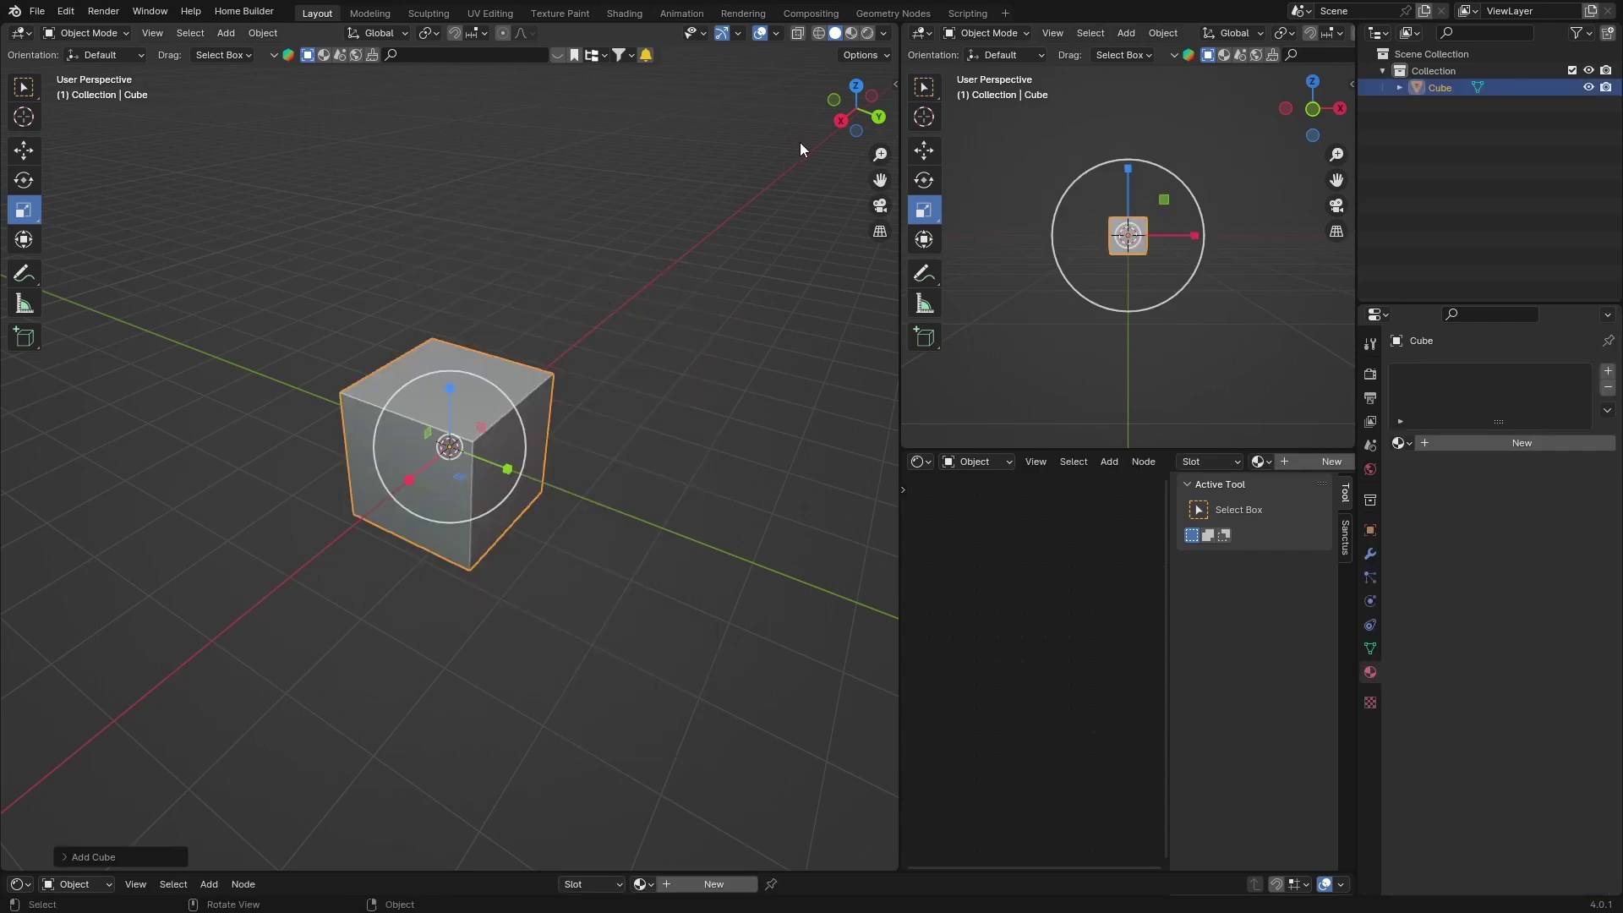
Step: In Right view, narrow the cube along Y and stretch it tall along Z
left_click(844, 125)
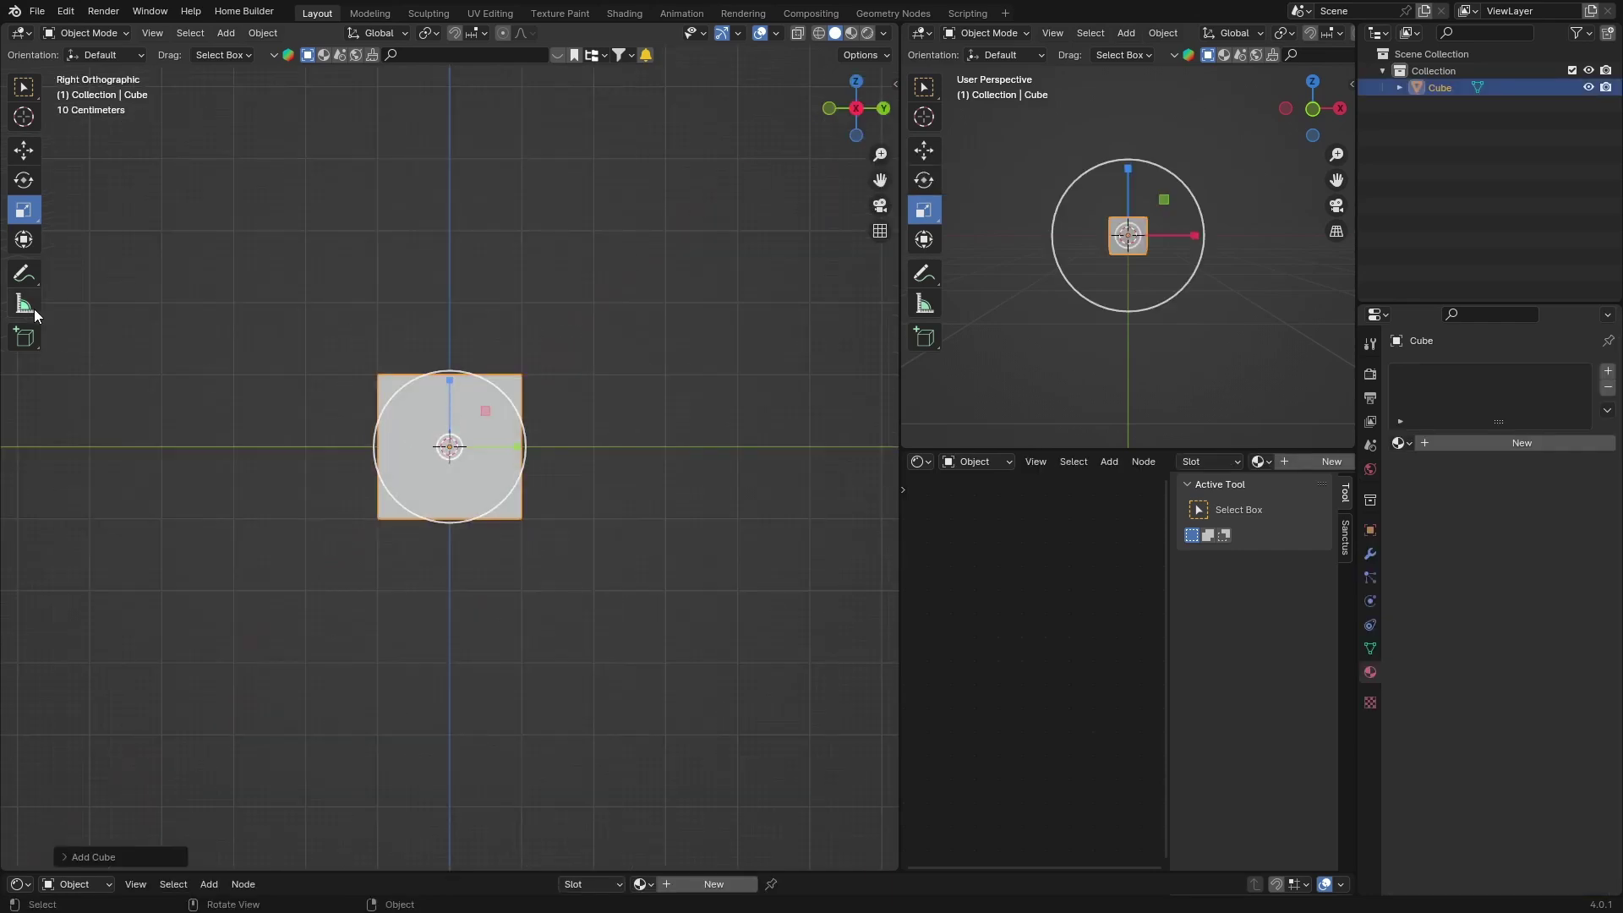
left_click_drag(514, 445, 465, 448)
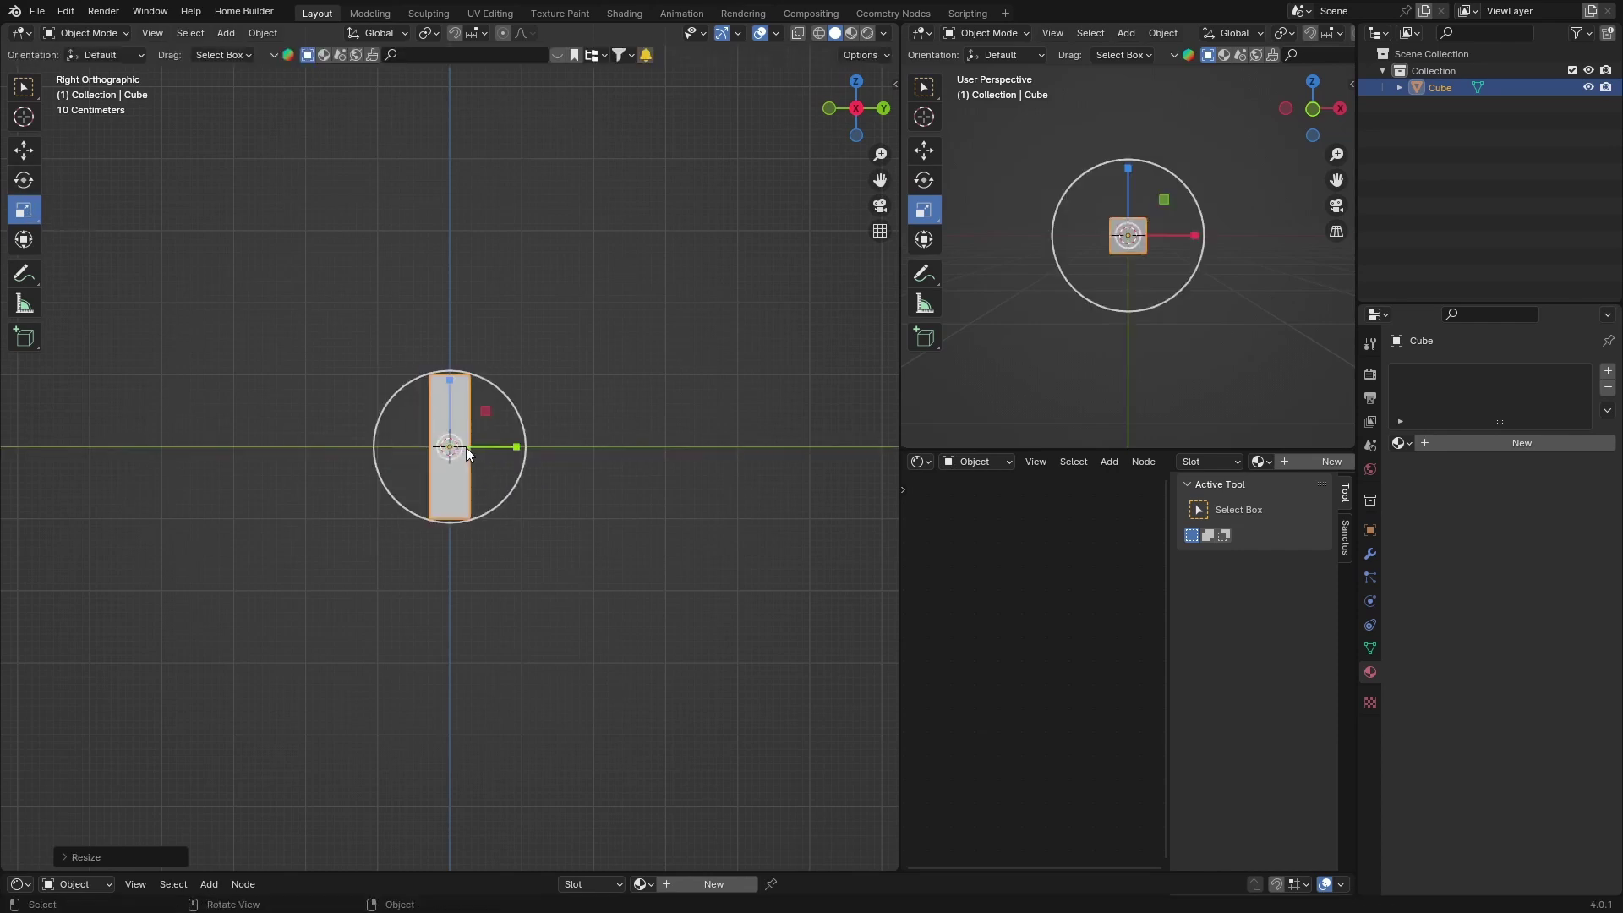
left_click_drag(451, 378, 450, 273)
middle_click_drag(414, 459, 332, 577)
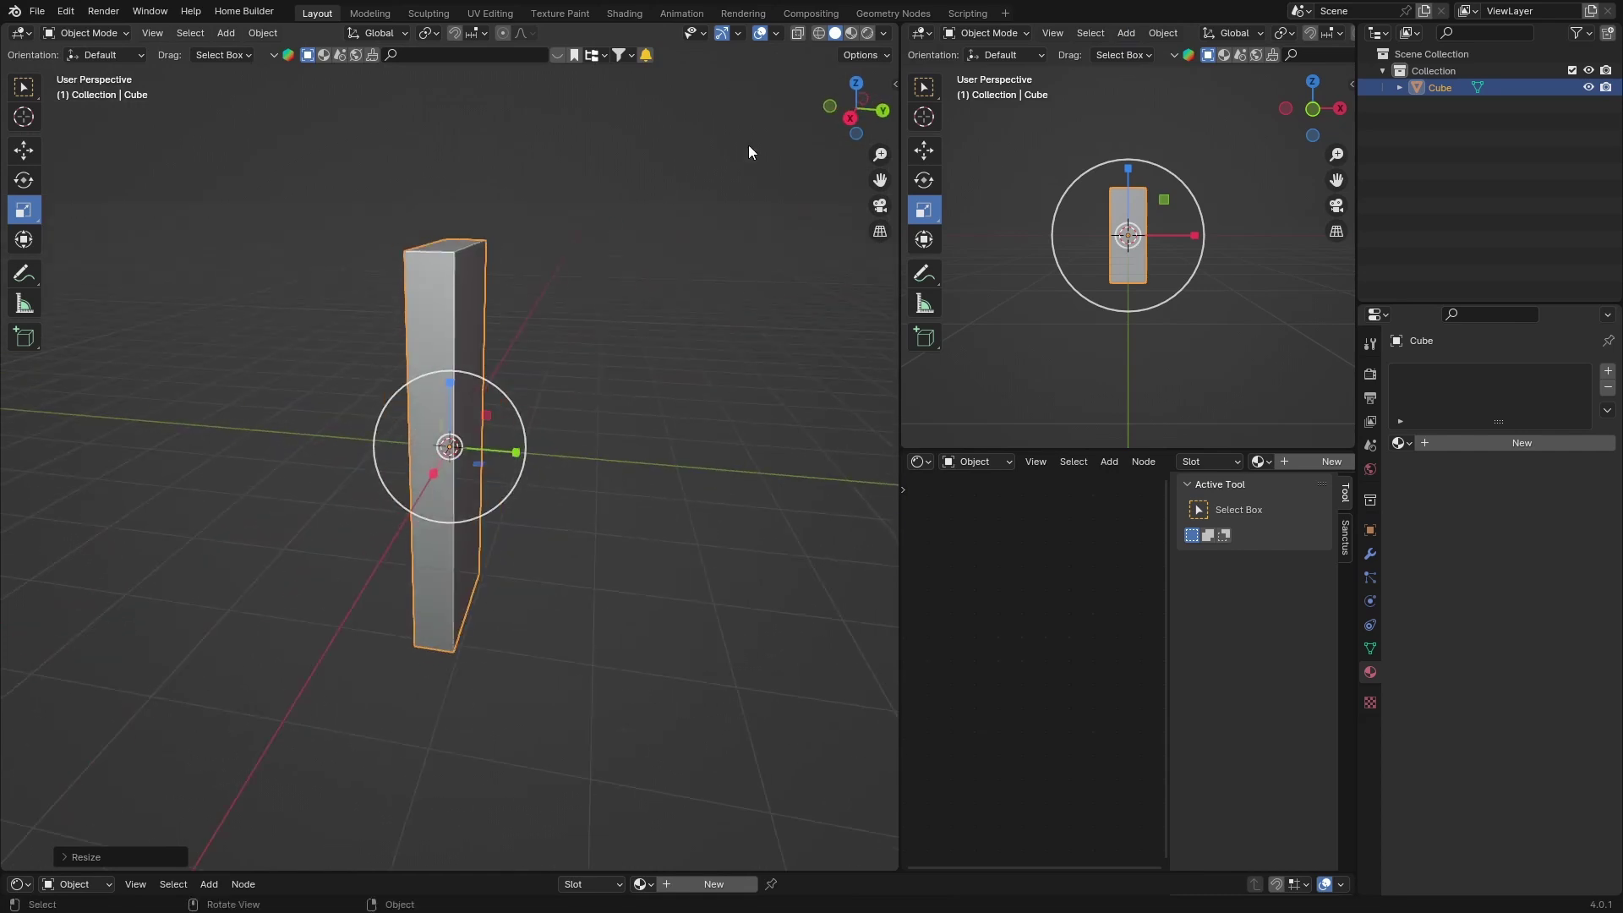
Step: From Top view, thin the bar along X, then select and duplicate it
left_click(855, 83)
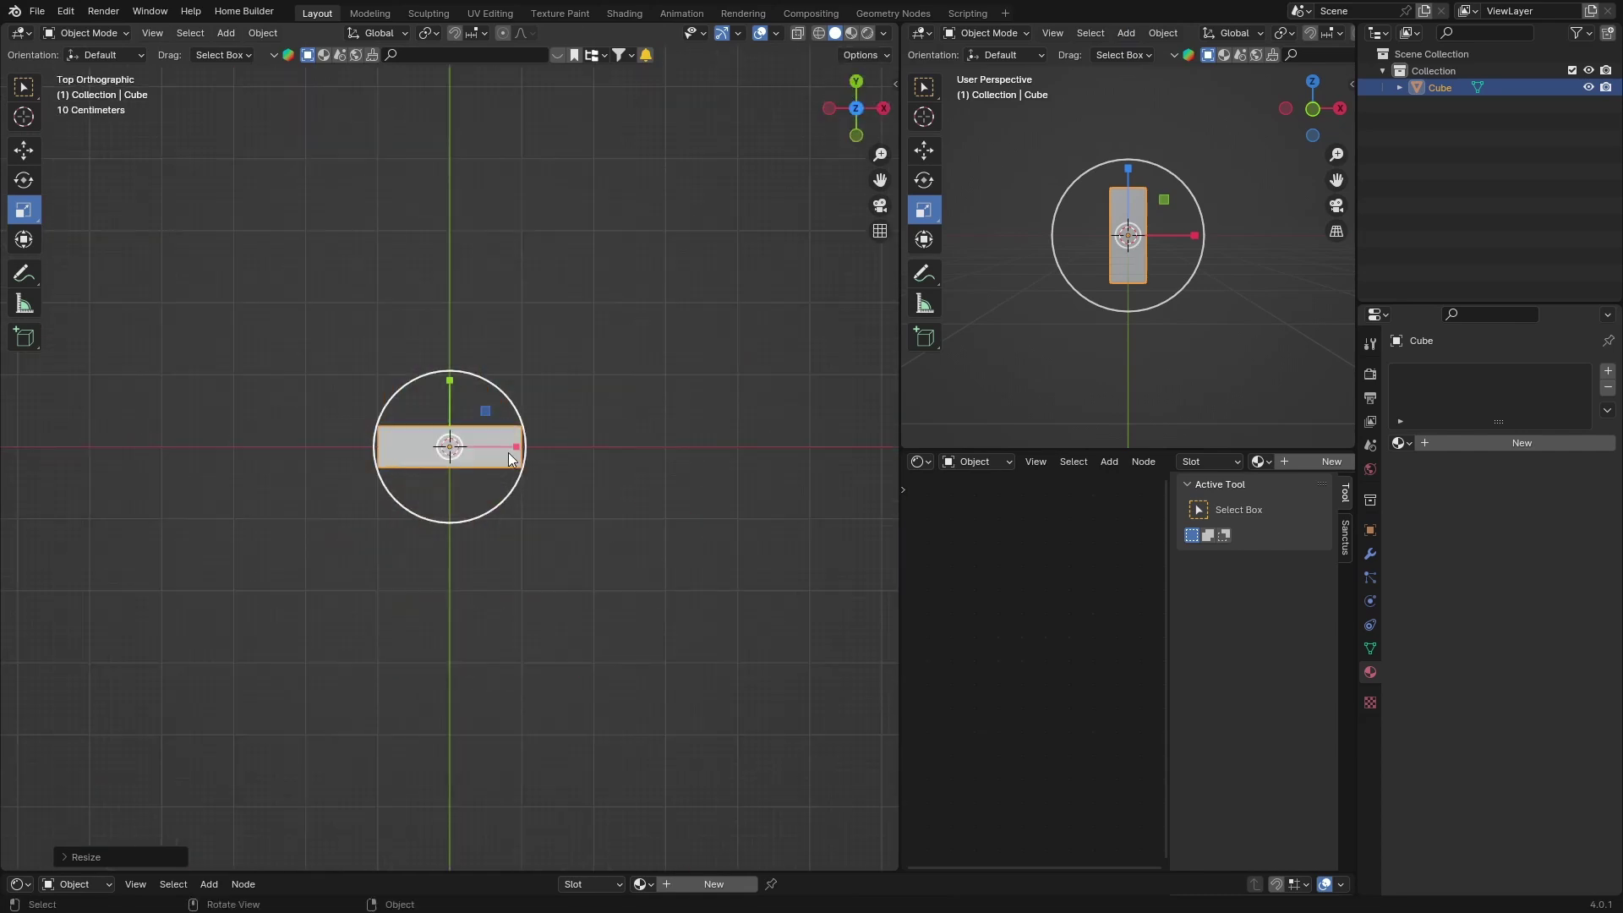
left_click_drag(516, 448, 473, 444)
left_click(553, 461)
middle_click_drag(553, 461, 488, 350)
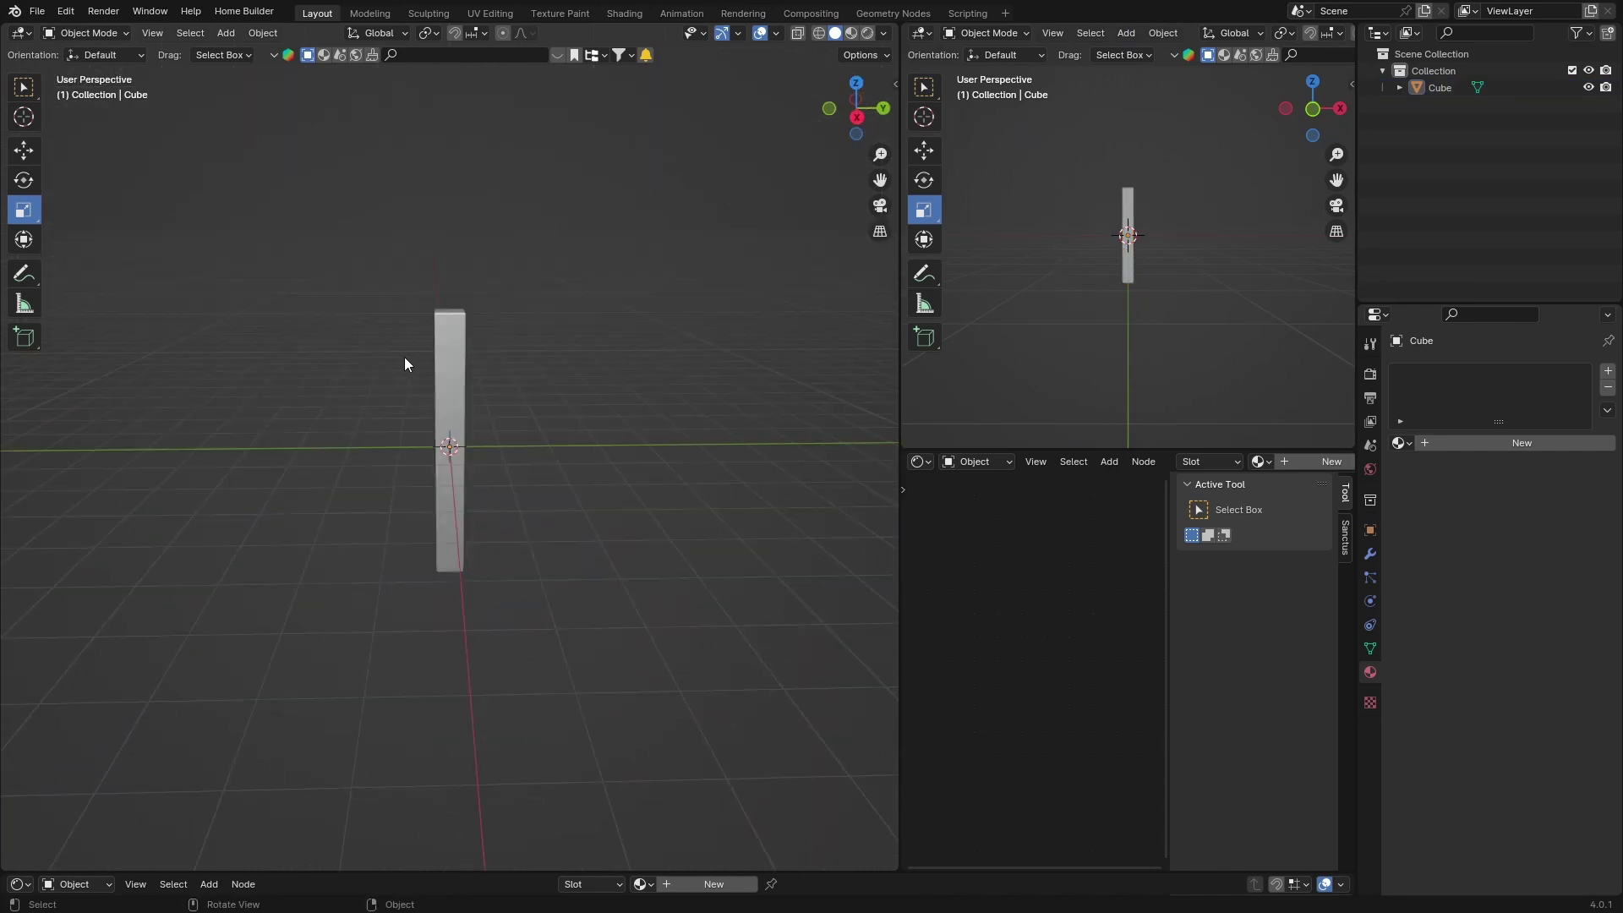
left_click(446, 350)
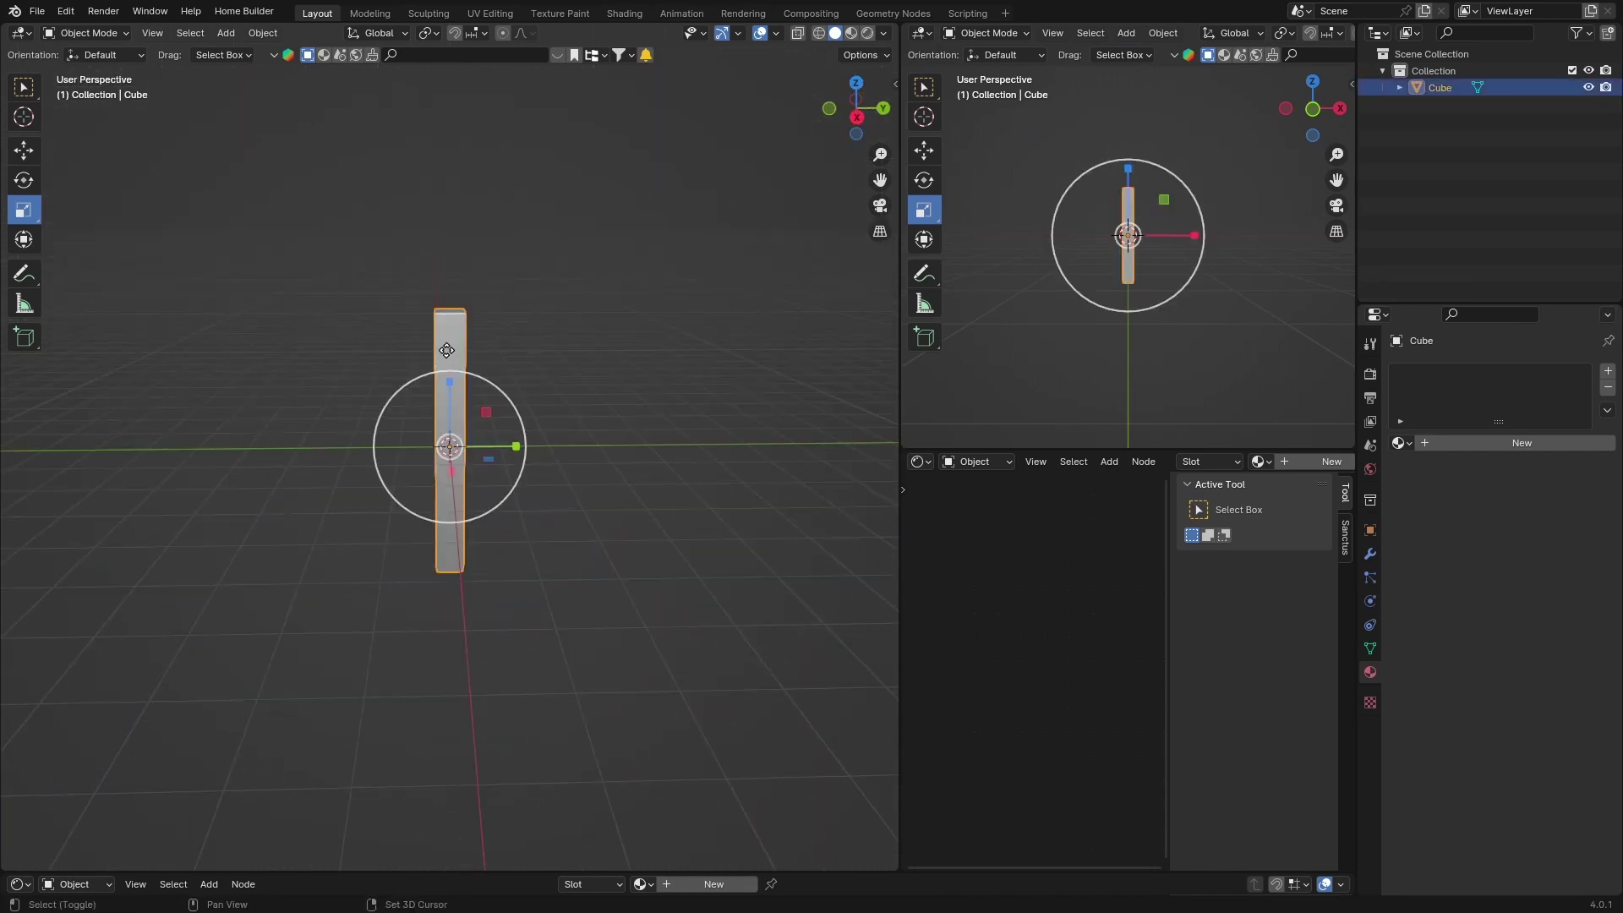
key("shift+d")
Step: Place the duplicate bar beside the original along Y, join both with Ctrl+J, and enter Edit Mode
key("y")
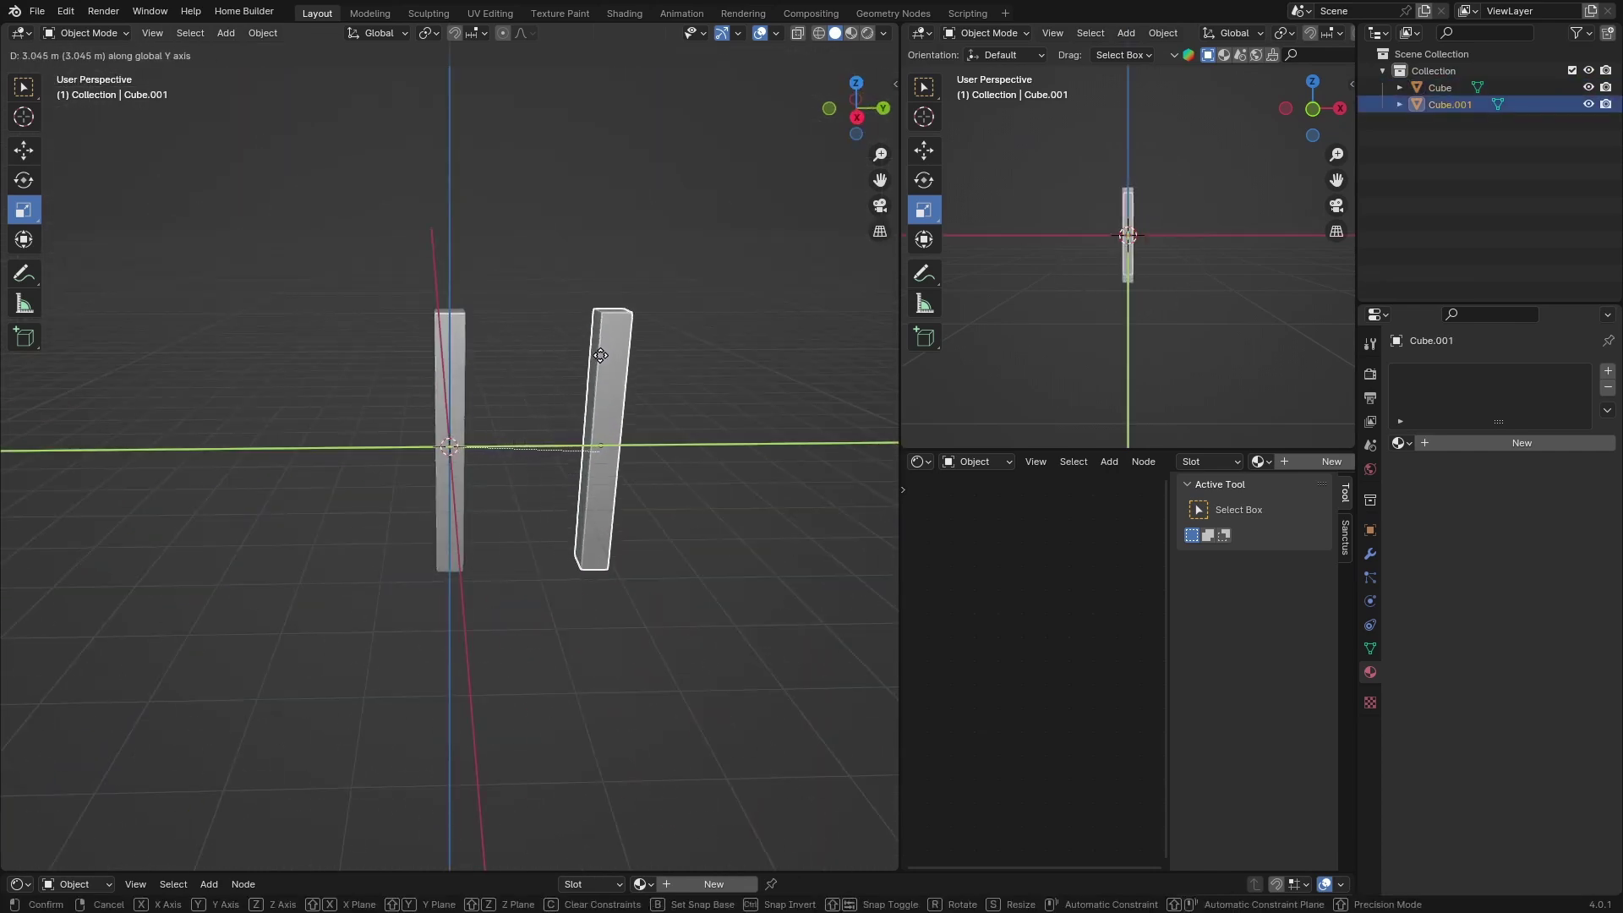
left_click(602, 355)
left_click(351, 607)
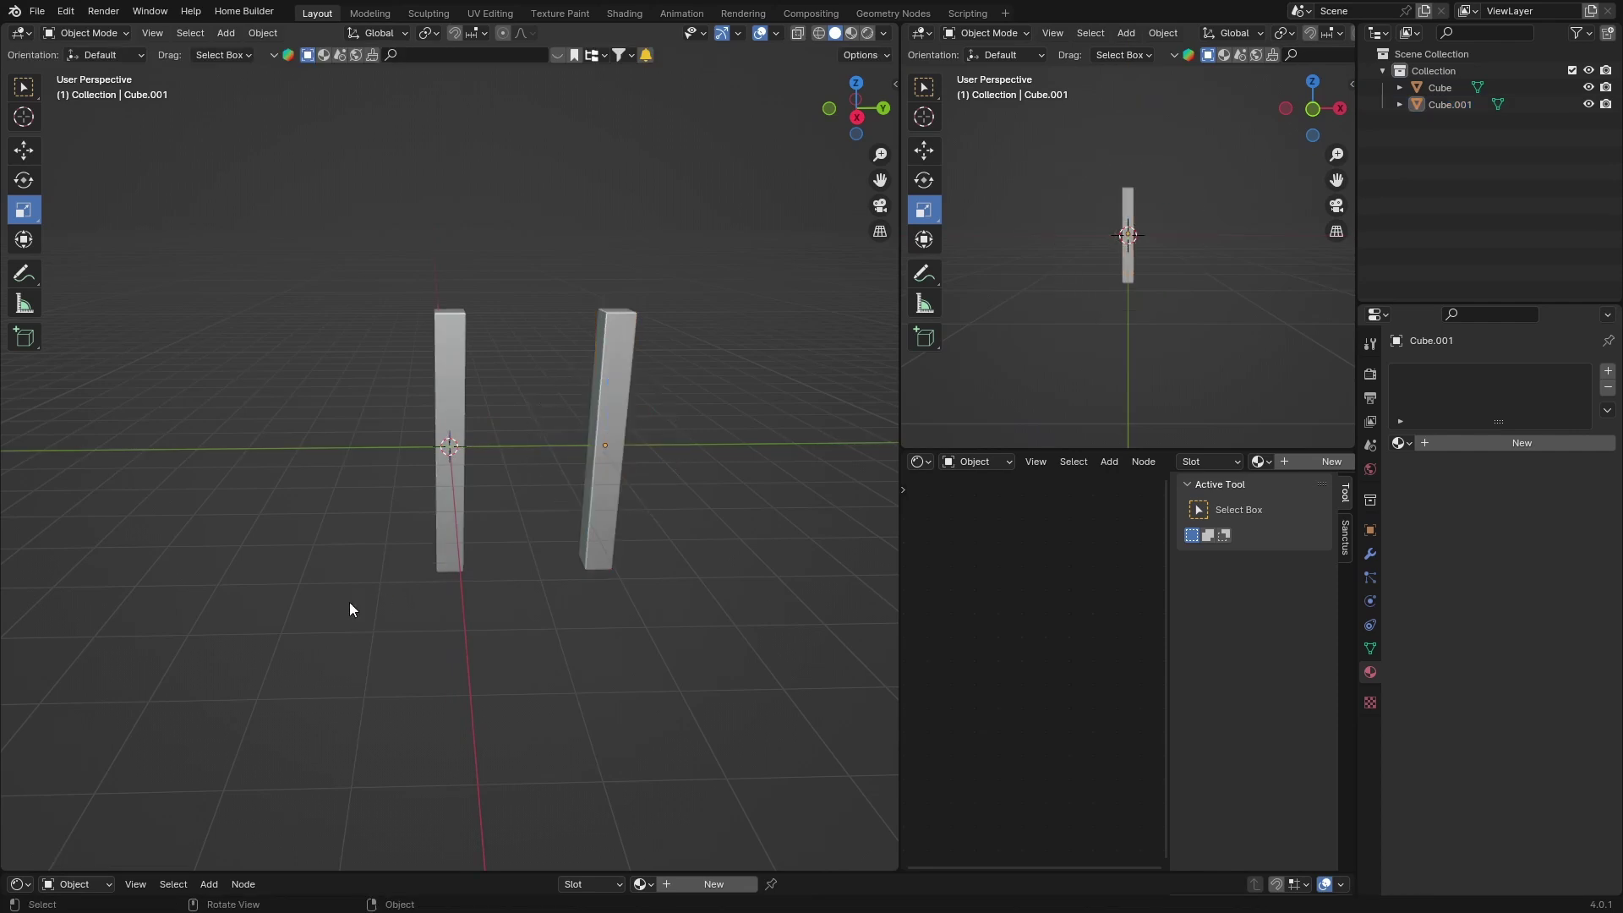
left_click(443, 368)
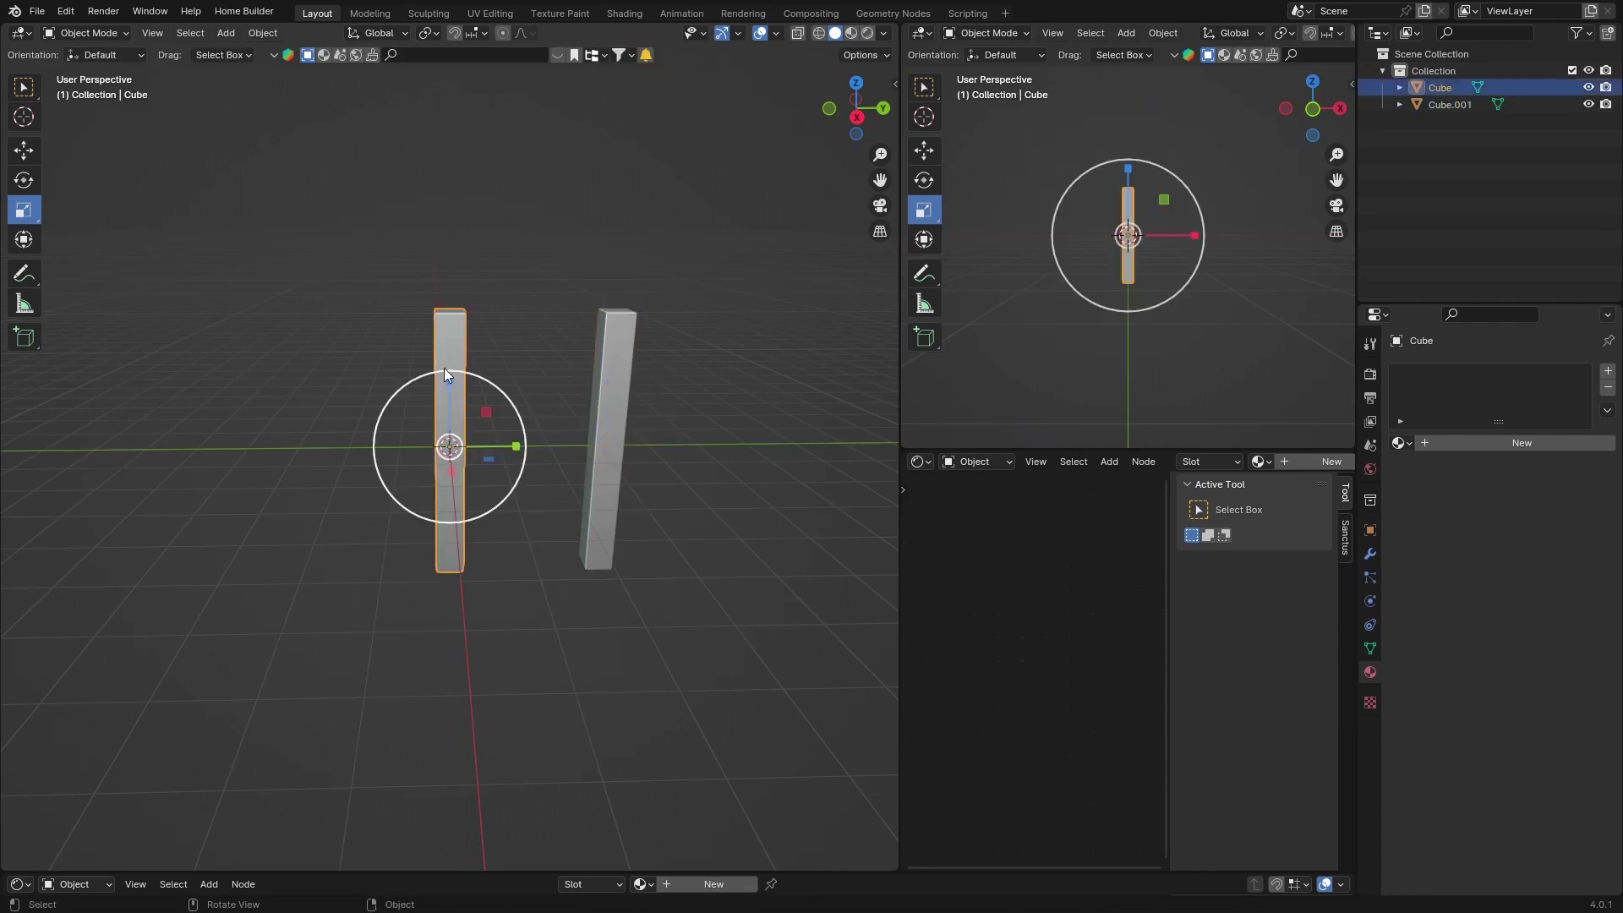
left_click(617, 367, "shift")
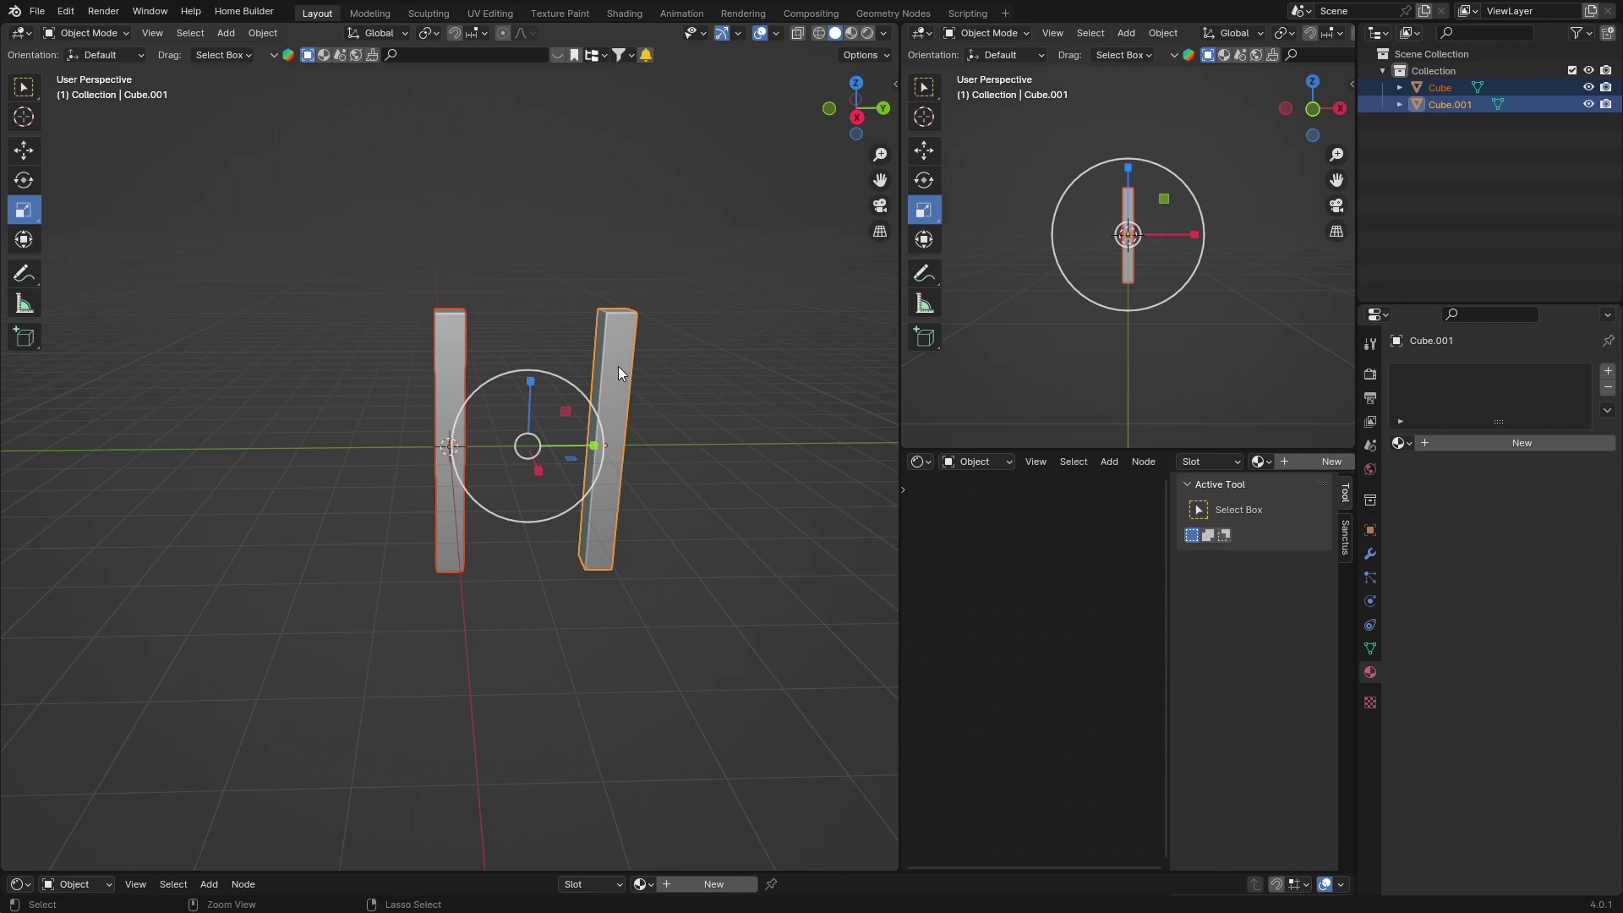
key("ctrl+j")
key("Tab")
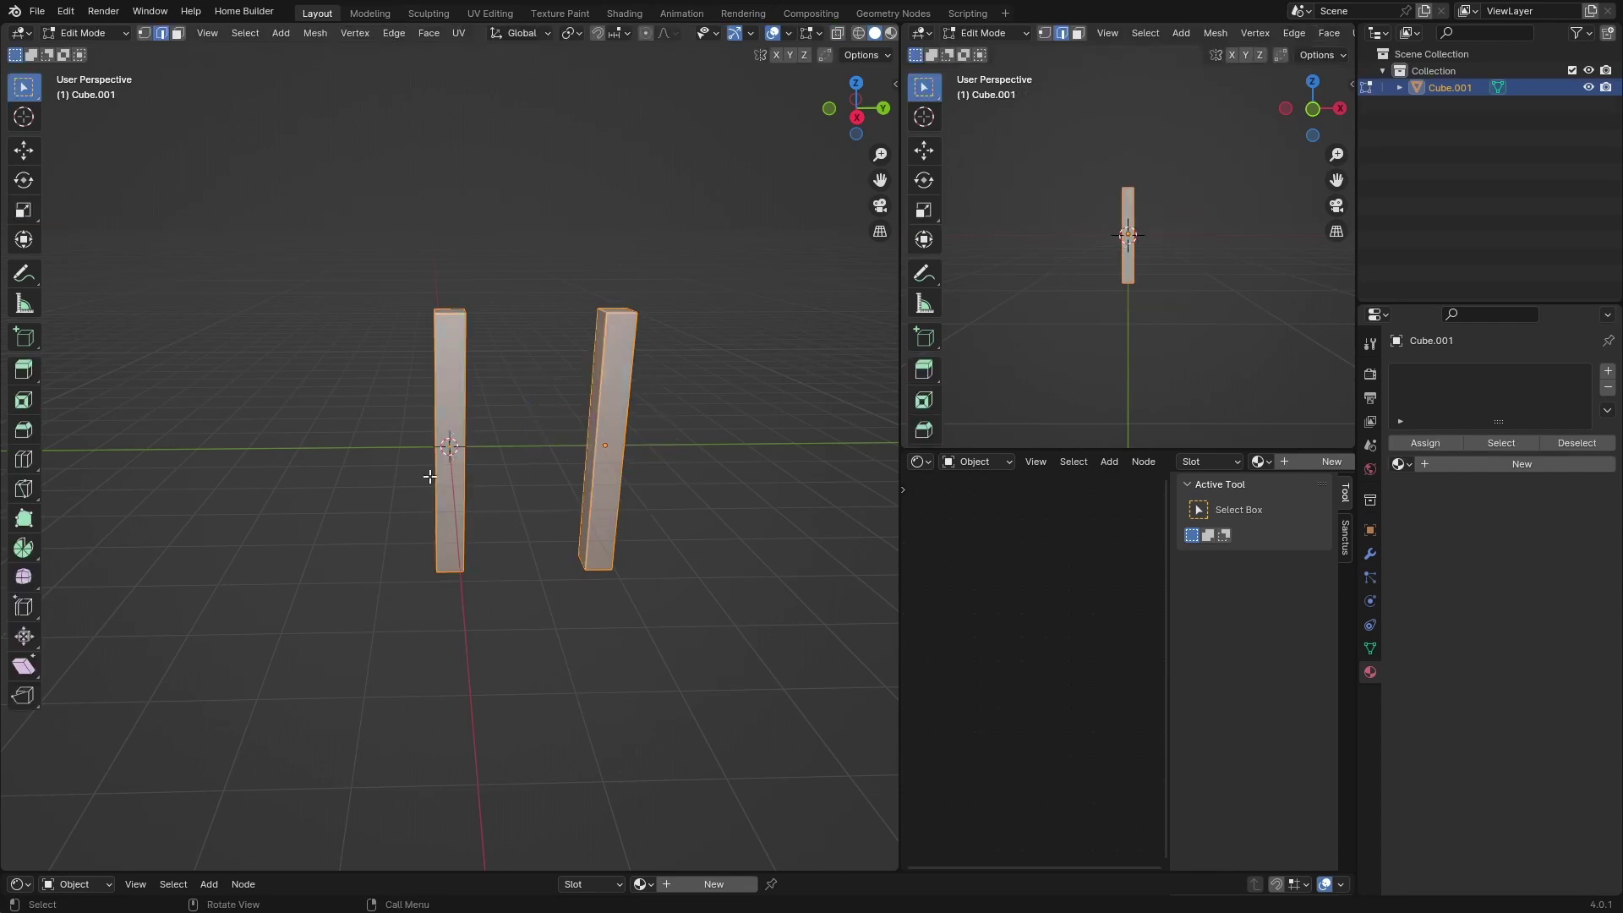
Step: In face select mode, select both bars' top faces and apply Bridge Faces
left_click(177, 33)
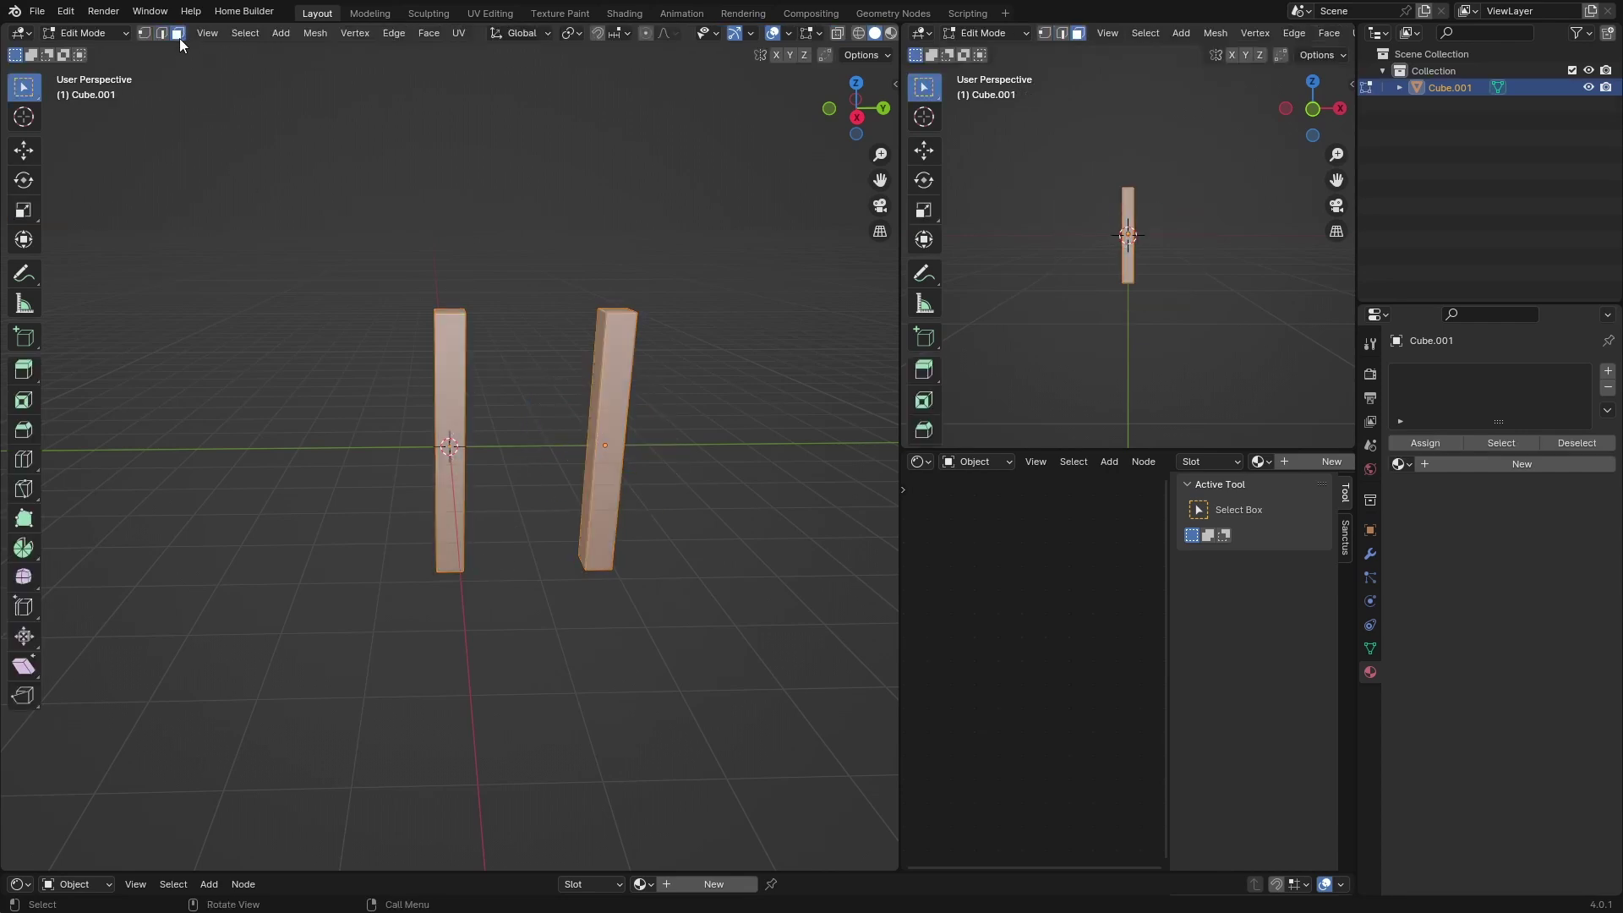
middle_click_drag(493, 525, 452, 337)
left_click(452, 336)
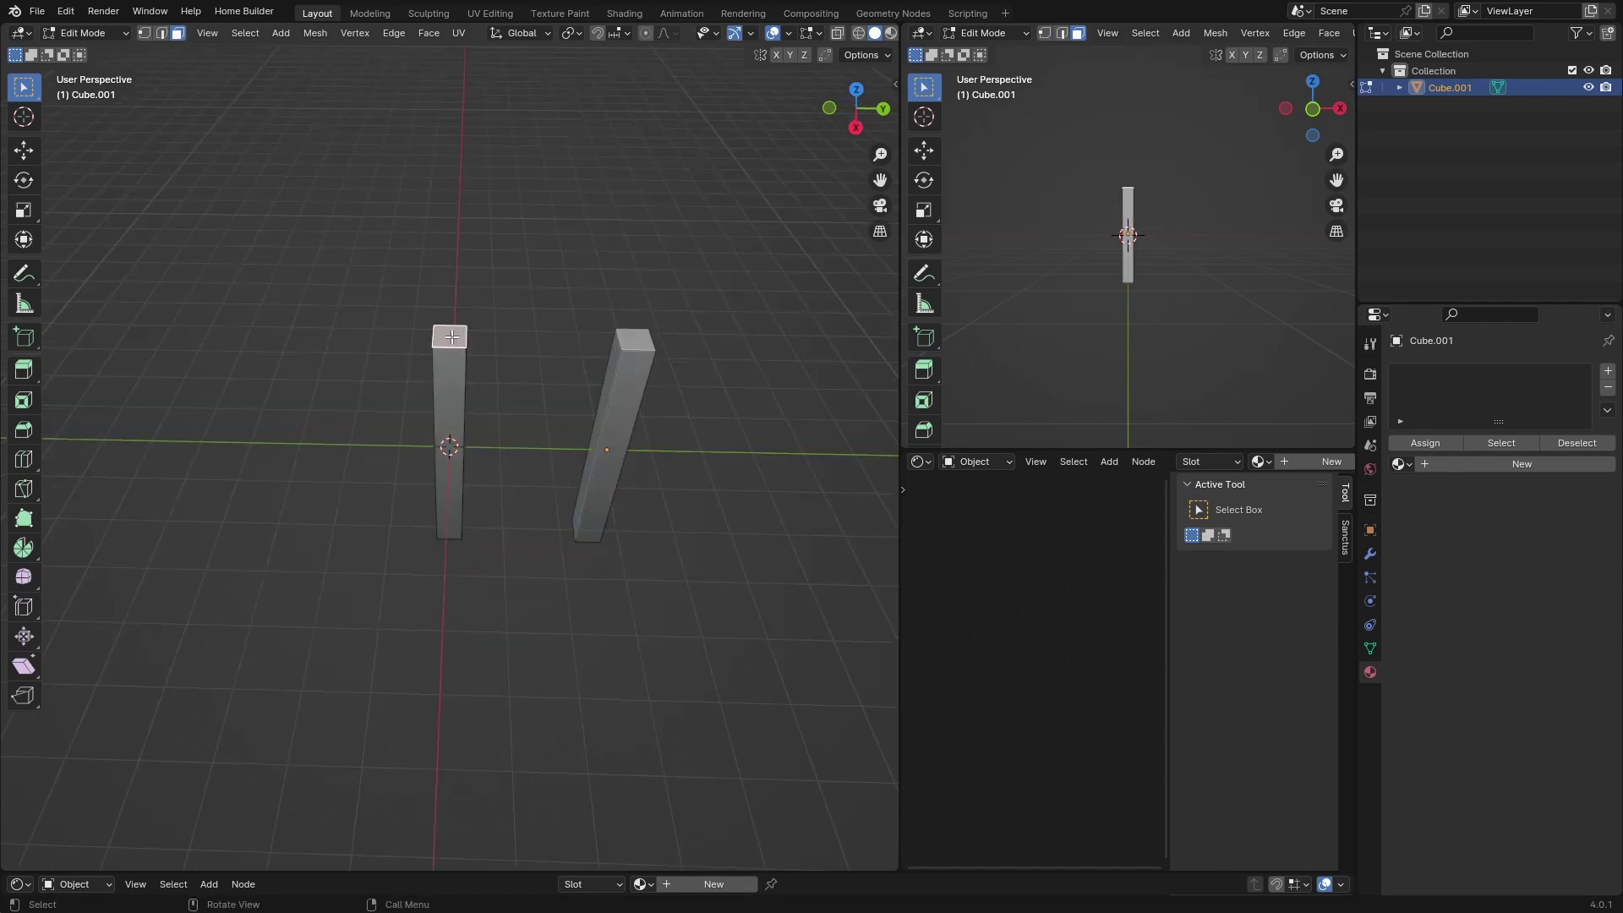
left_click(646, 342, "shift")
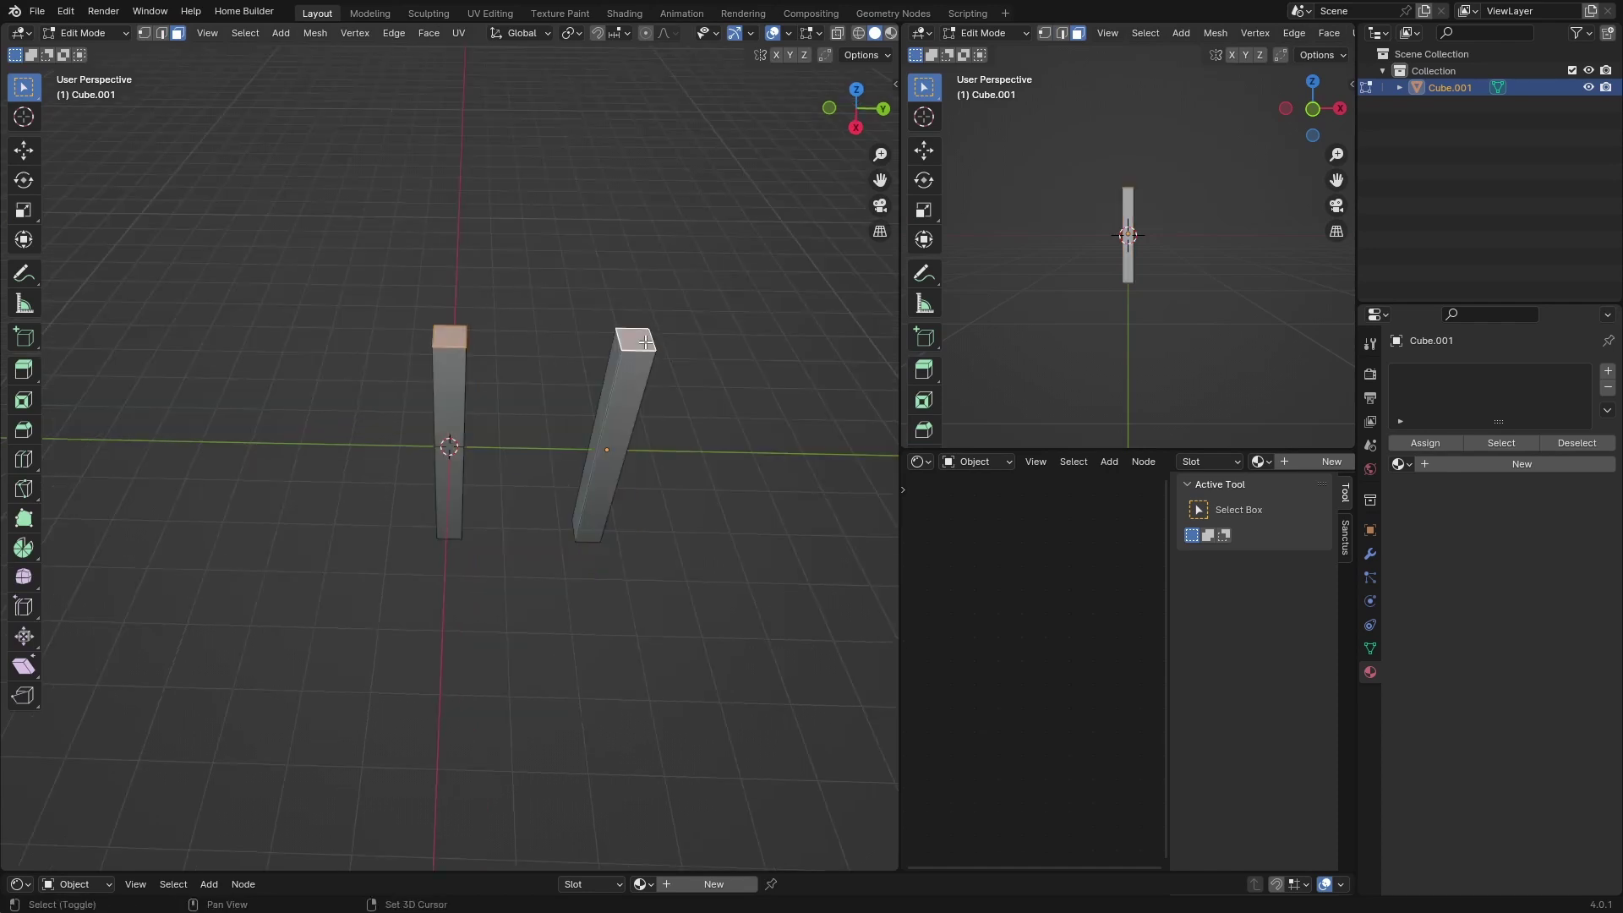
right_click(440, 335)
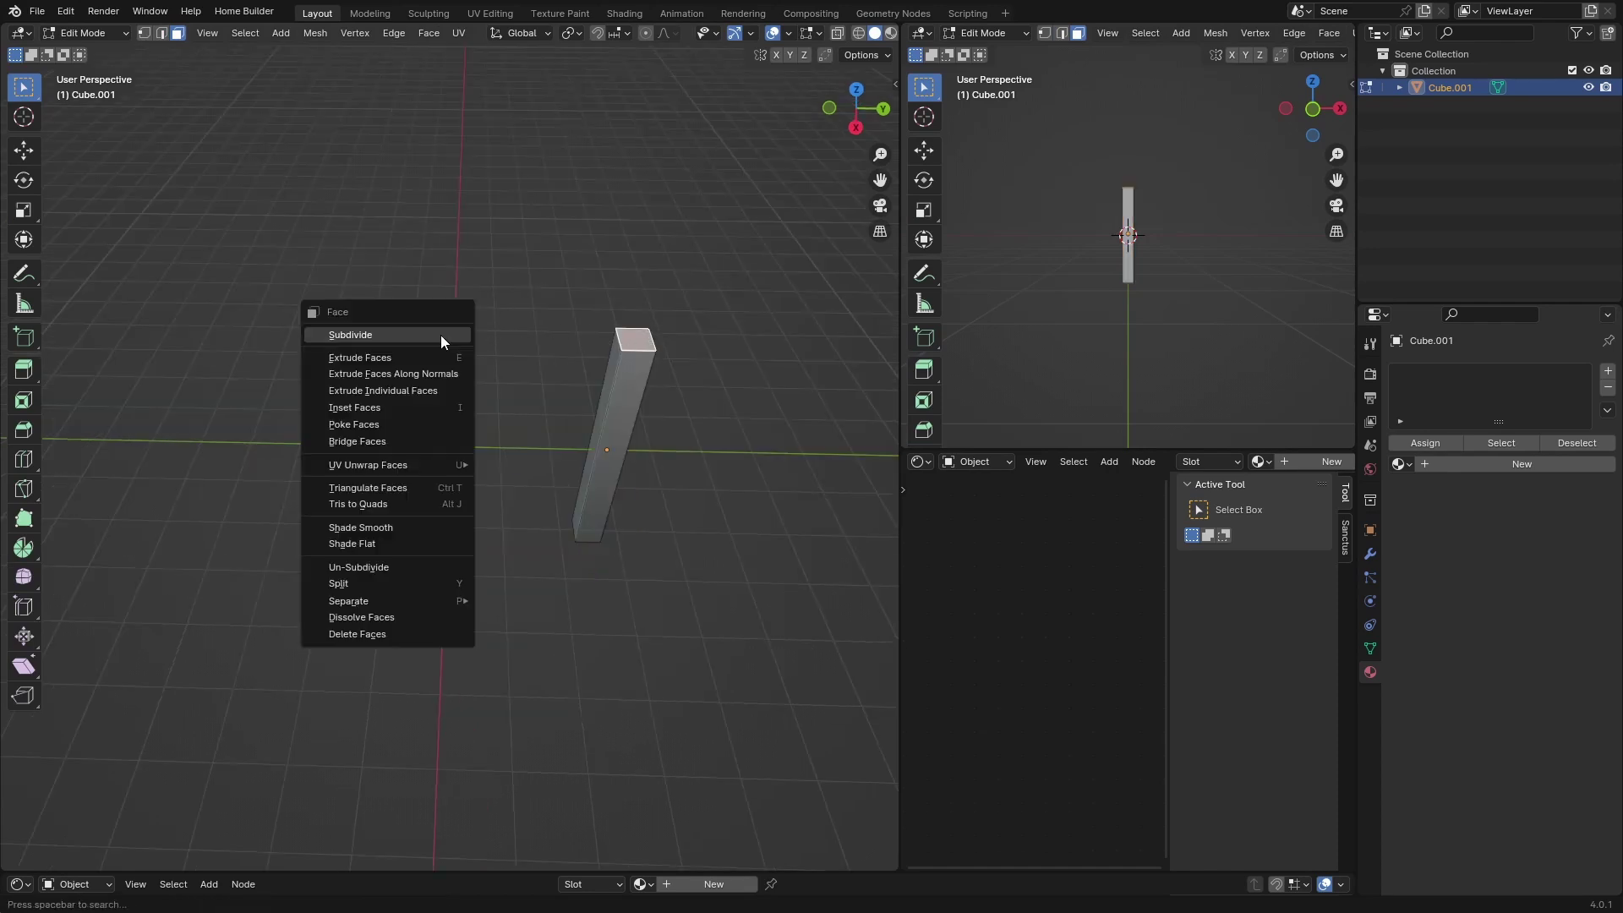
left_click(387, 441)
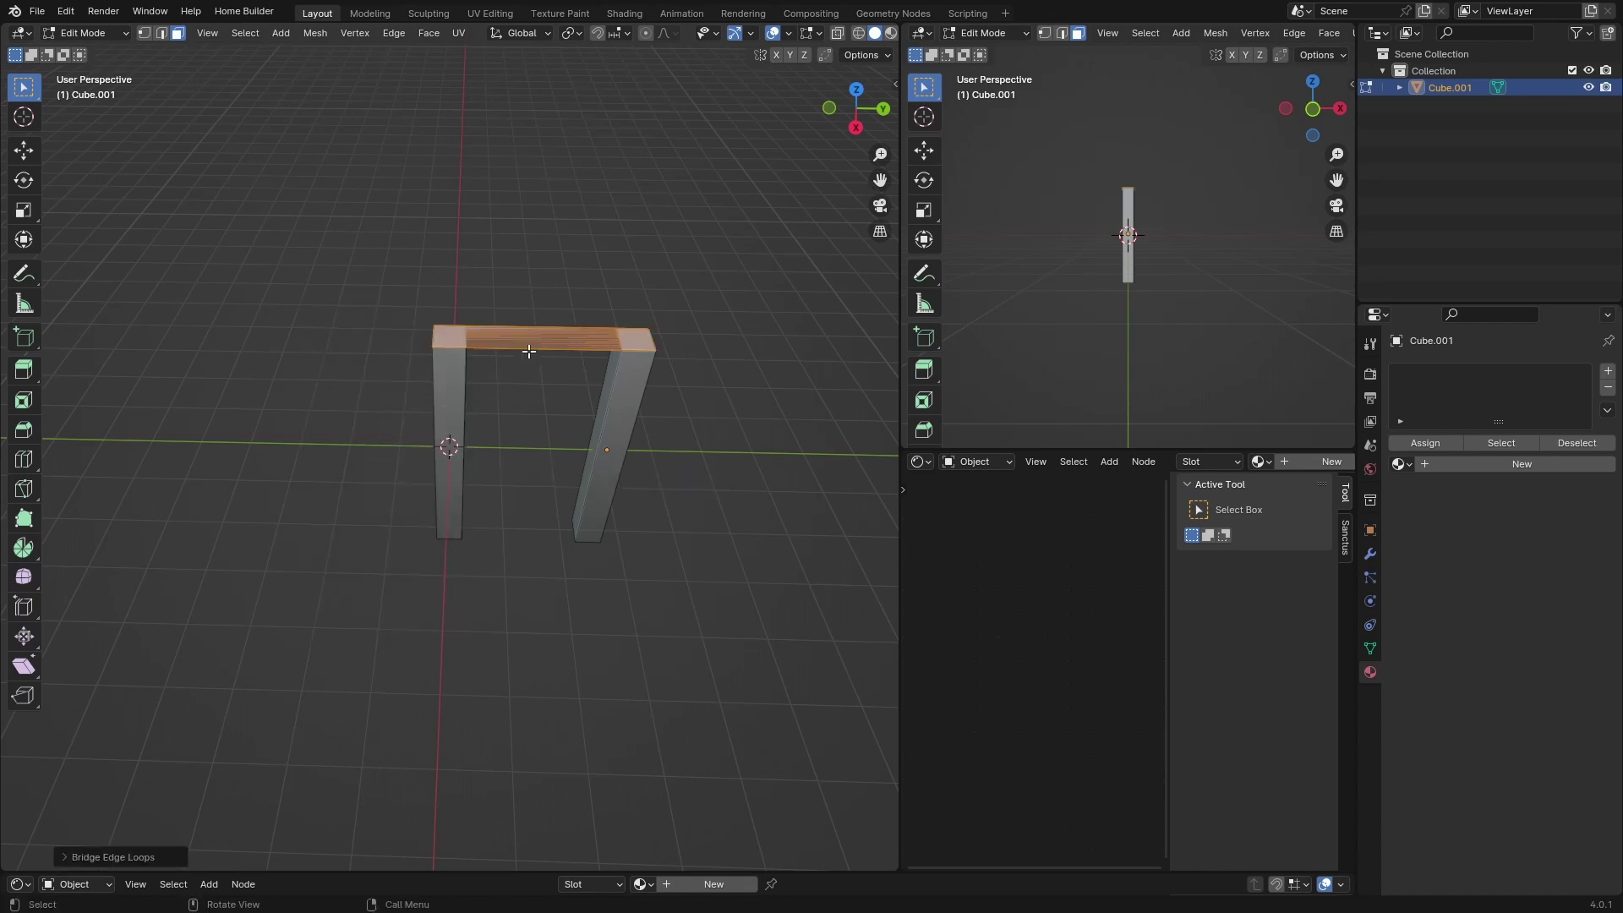
Step: Set the bridge to 15 cuts and Smoothness 0.630, then deselect and leave Edit Mode
left_click(68, 858)
double_click(203, 778)
type("15")
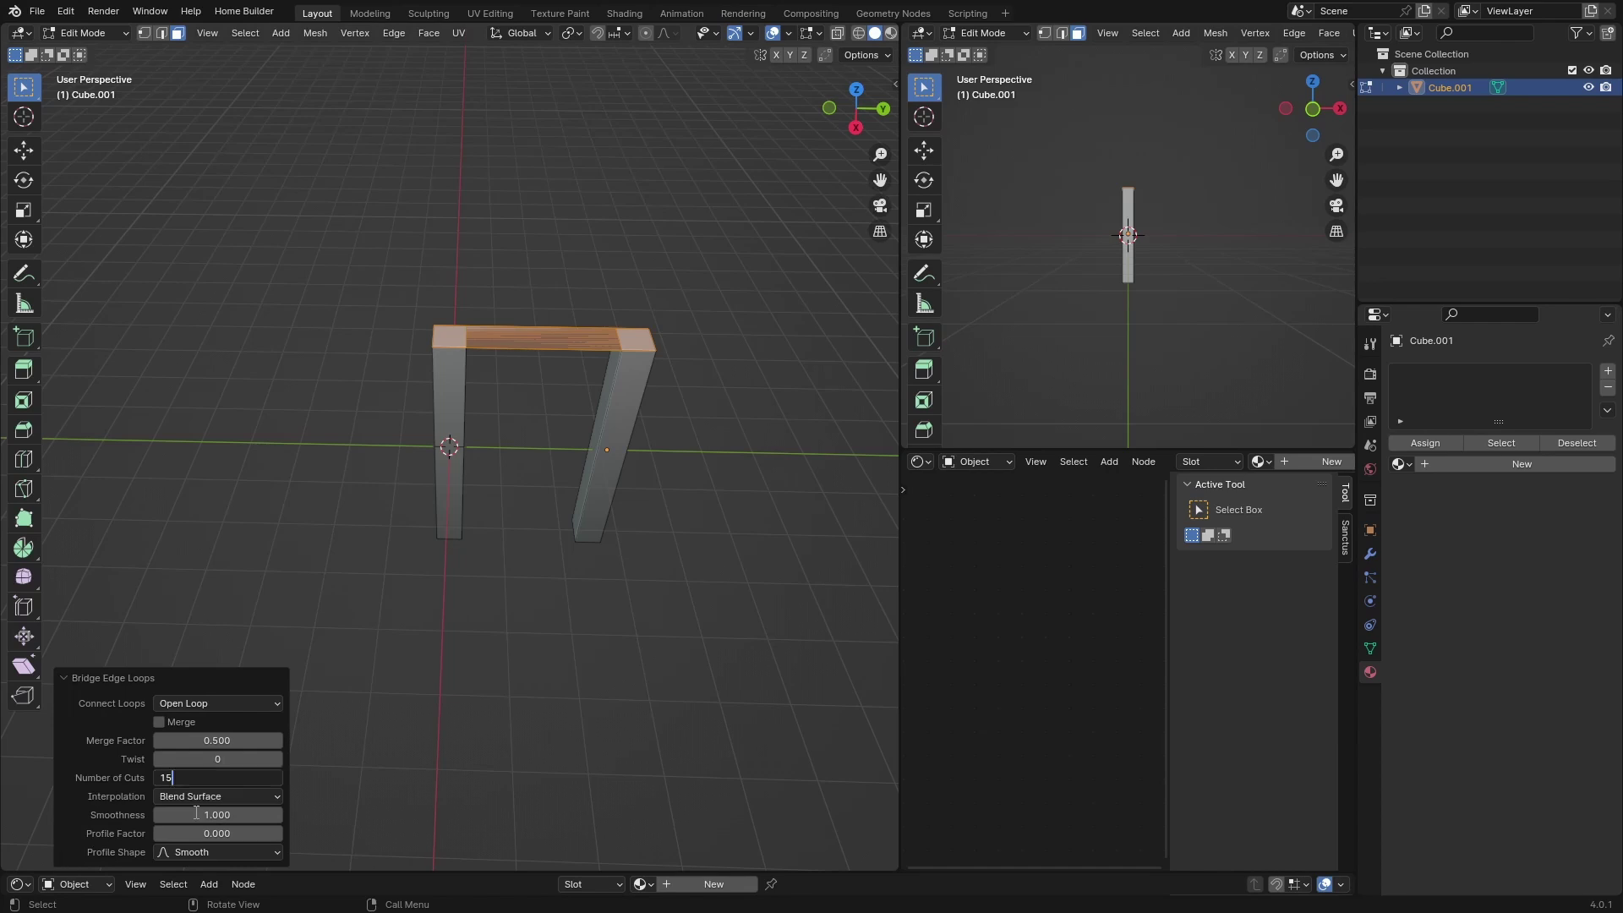
key("Return")
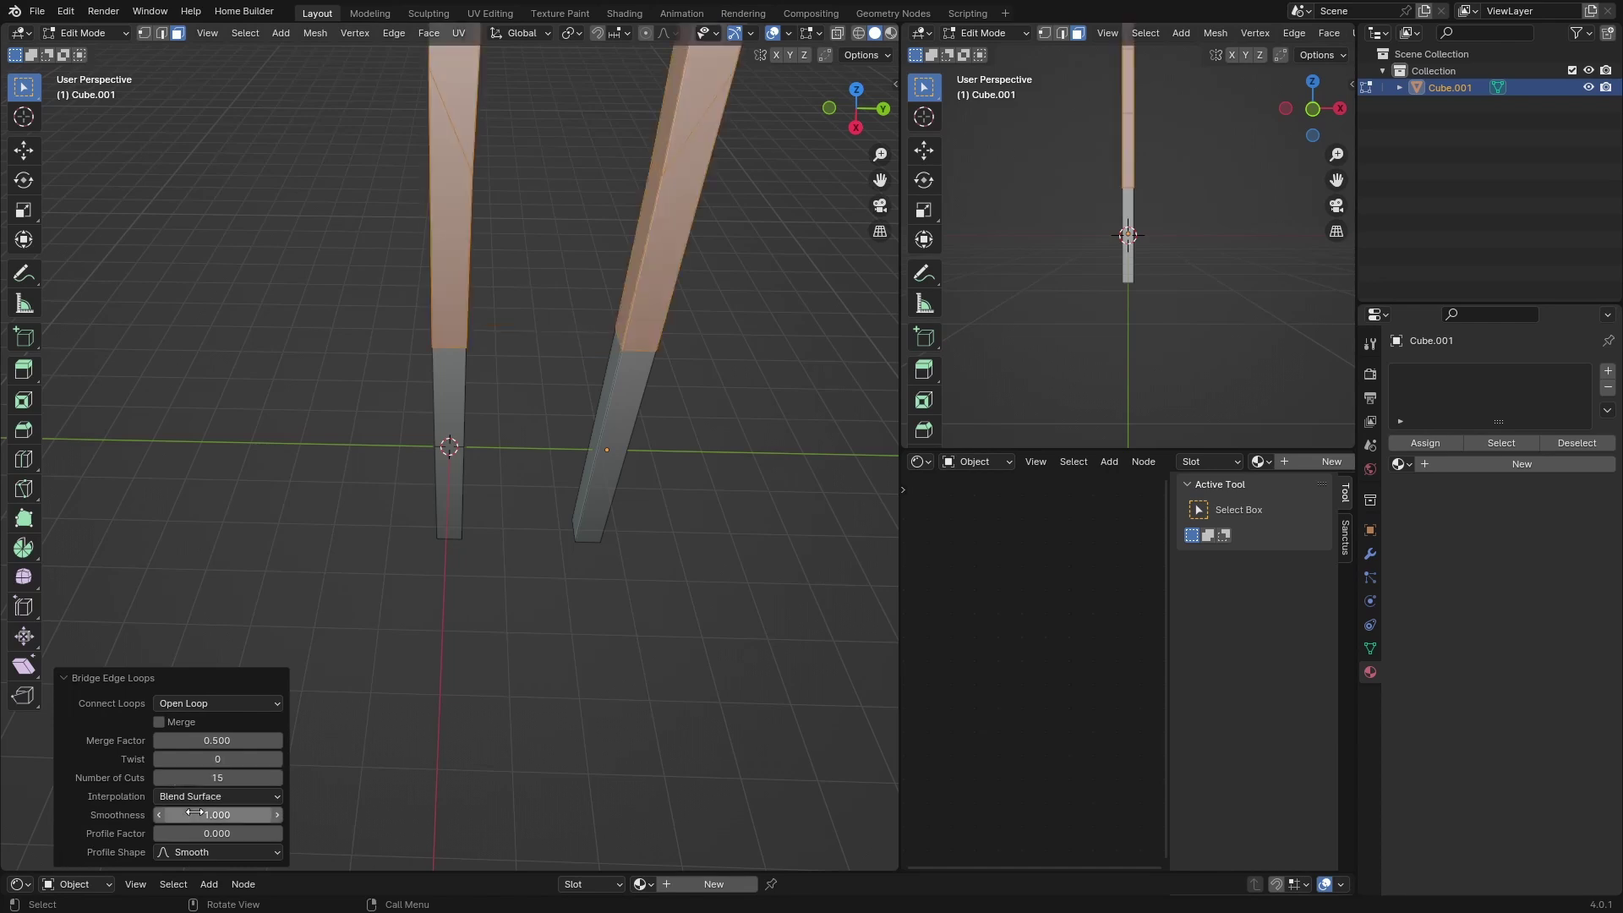
left_click_drag(193, 814, 124, 814)
key("alt+a")
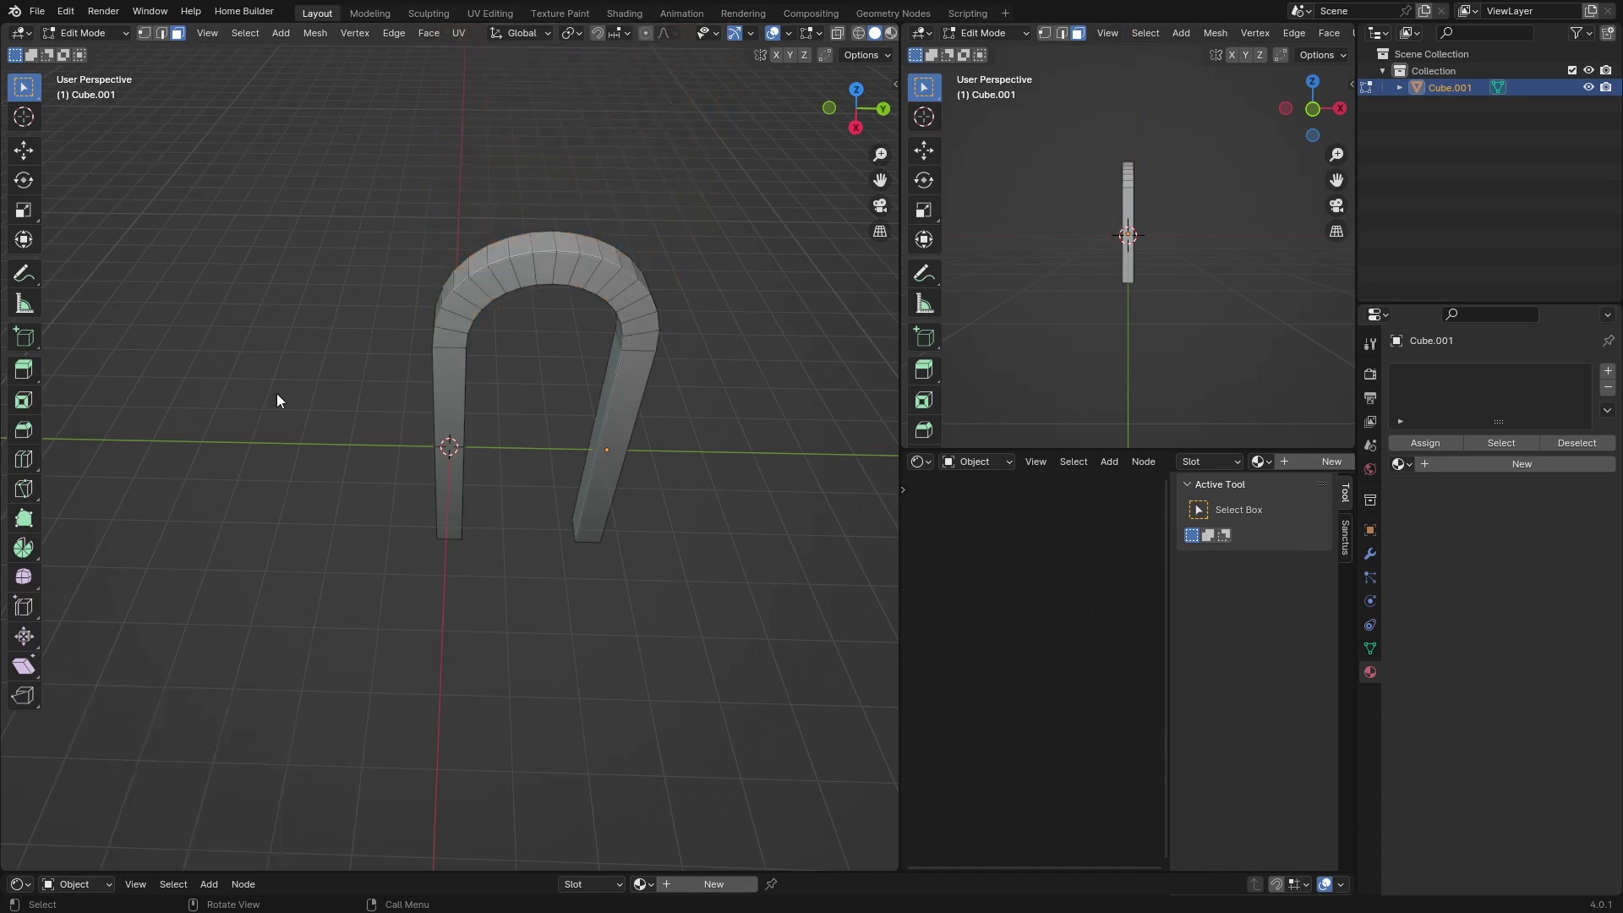
key("Tab")
Step: Delete the U-shaped bar and reframe the now-empty viewport
middle_click_drag(407, 535, 404, 499)
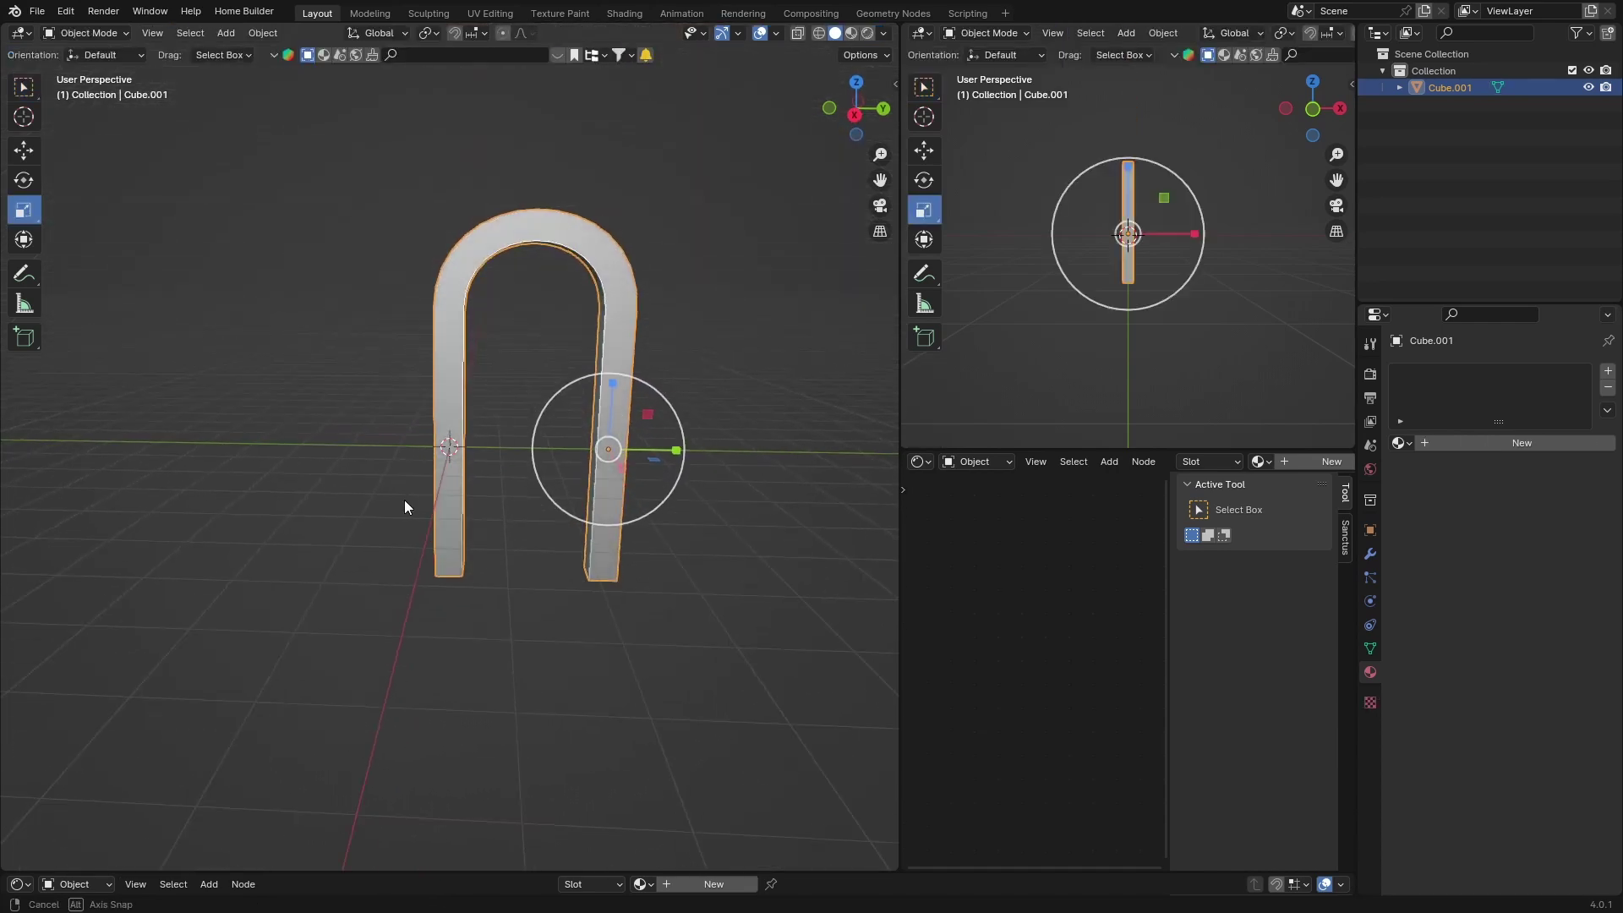
scroll(430, 555, "down", 3)
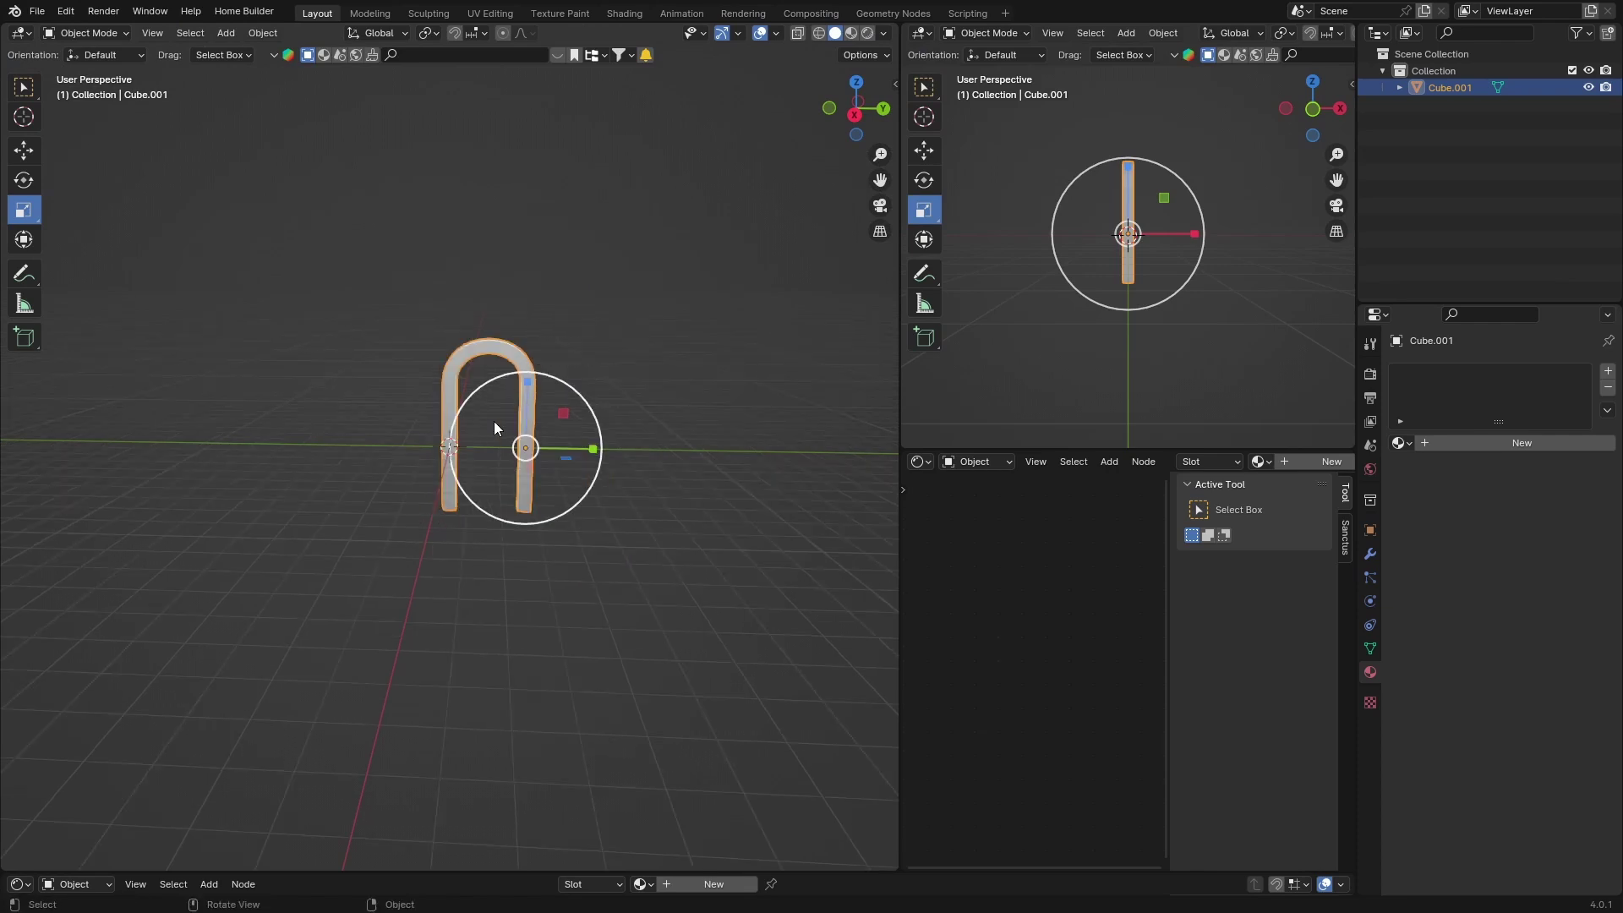
key("Delete")
scroll(403, 625, "up", 2)
scroll(403, 632, "up", 1)
middle_click_drag(463, 556, 363, 600)
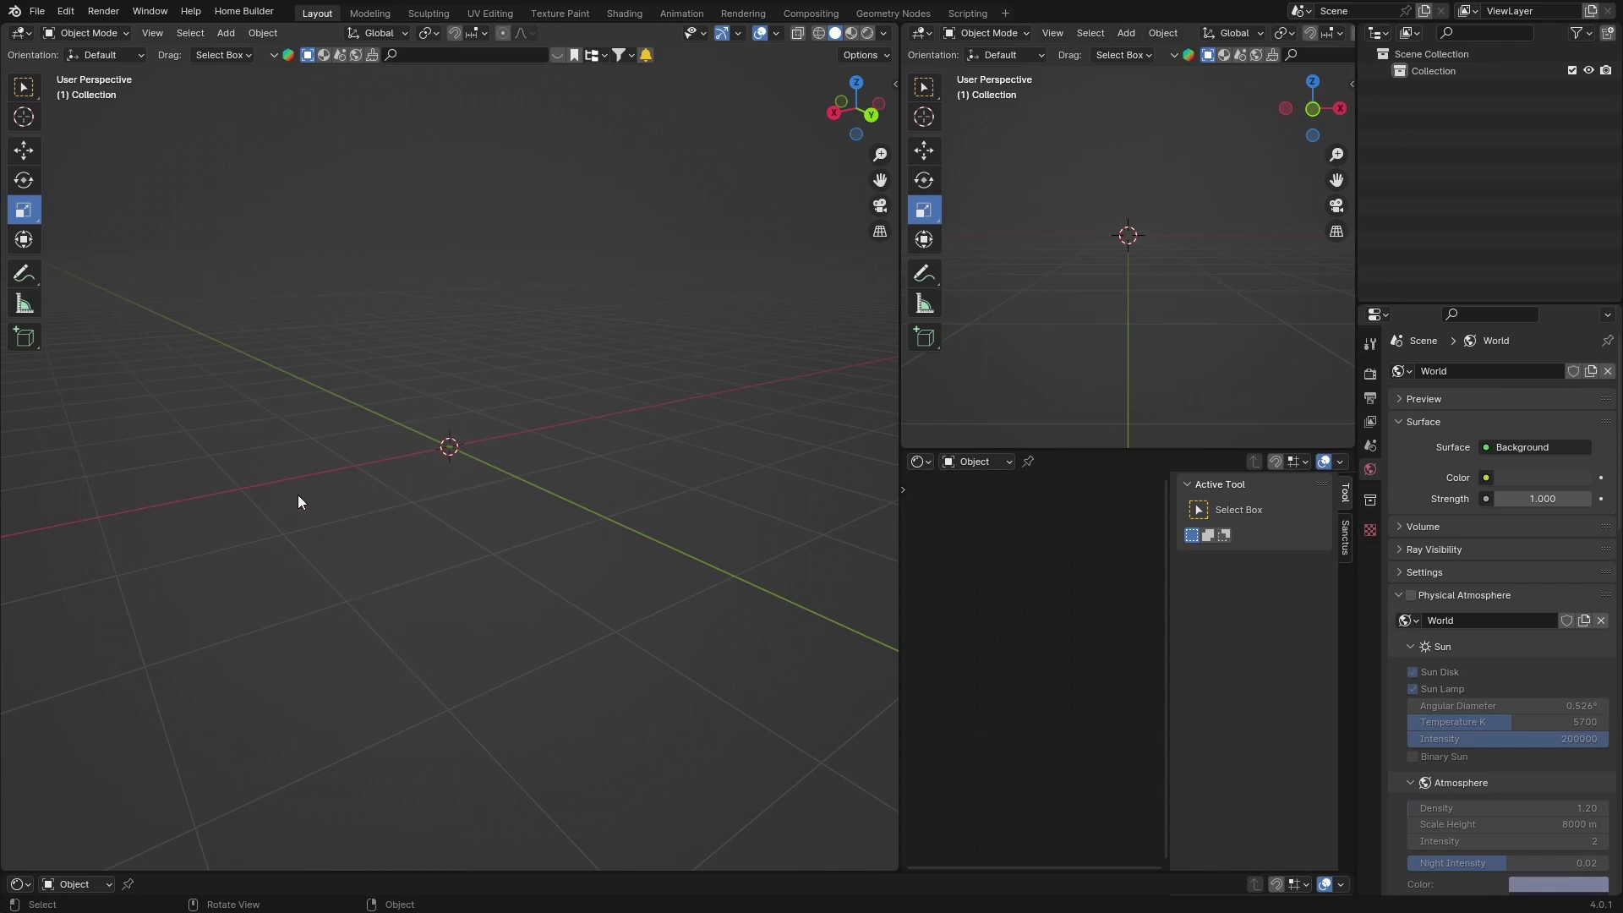
Step: Add a mesh cylinder and view it from the Back orthographic view
key("shift+a")
mouse_move(276, 498)
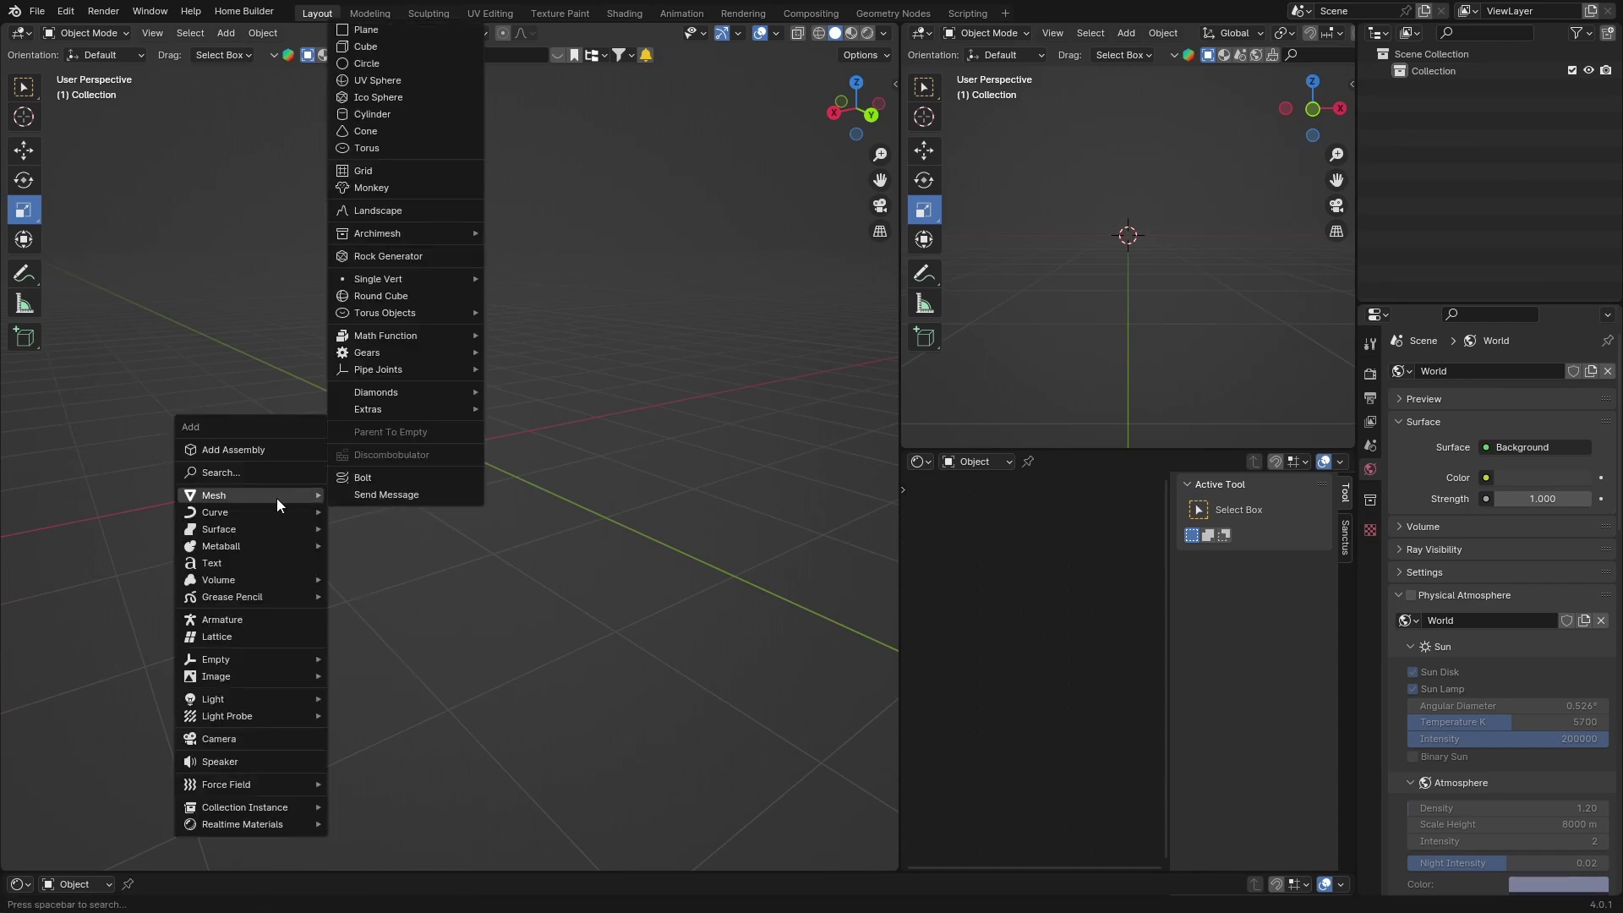
left_click(373, 113)
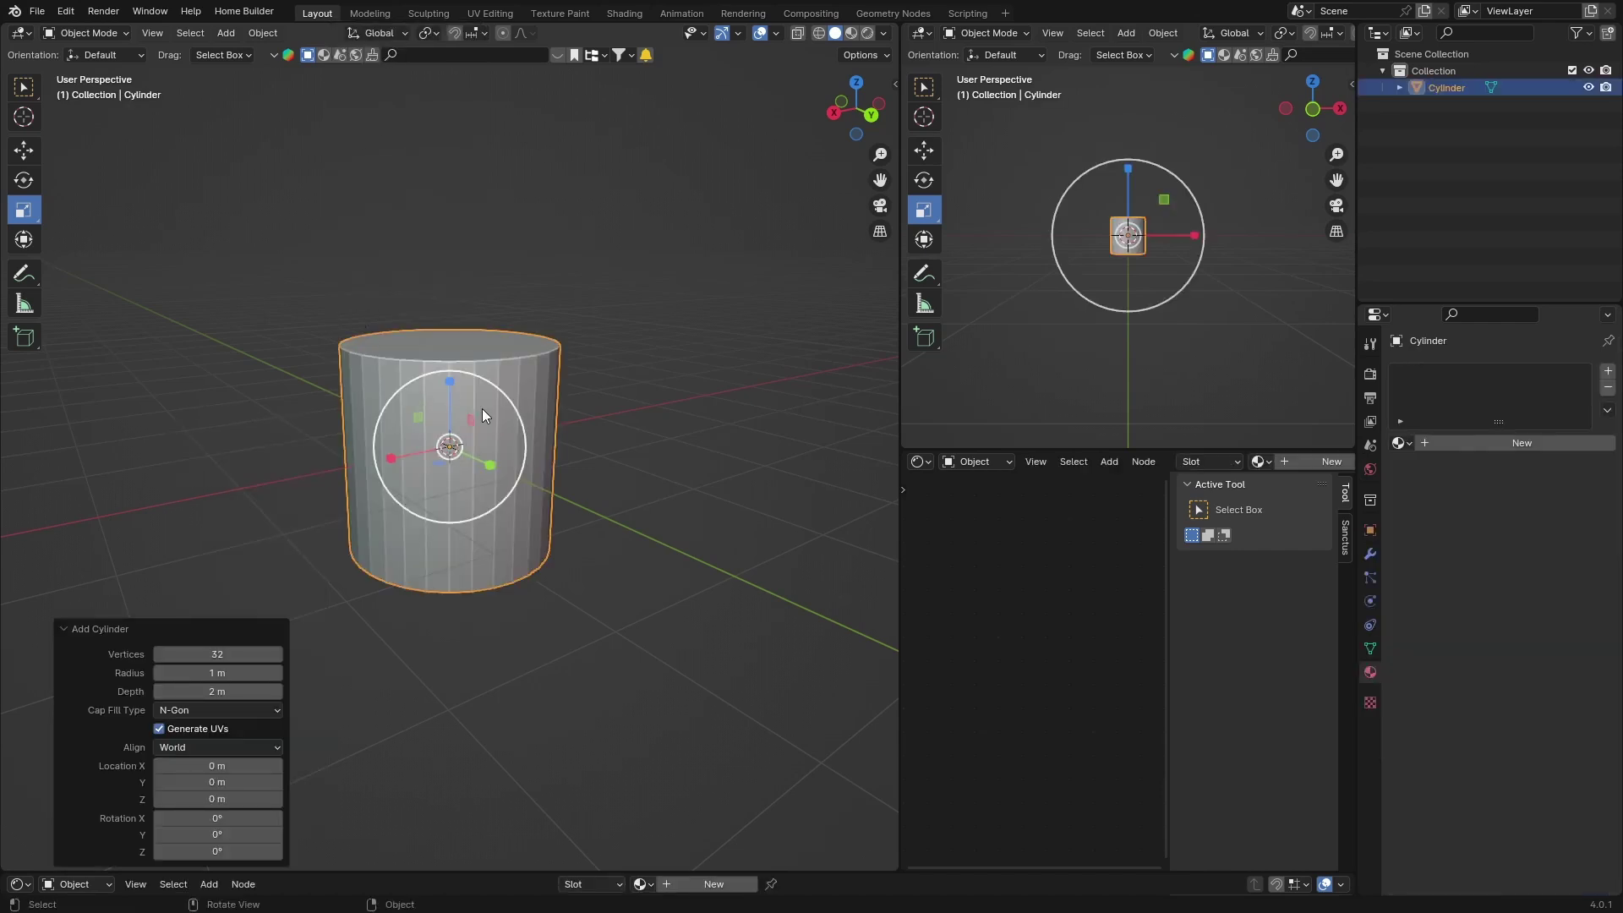
left_click(870, 123)
scroll(404, 450, "down", 3)
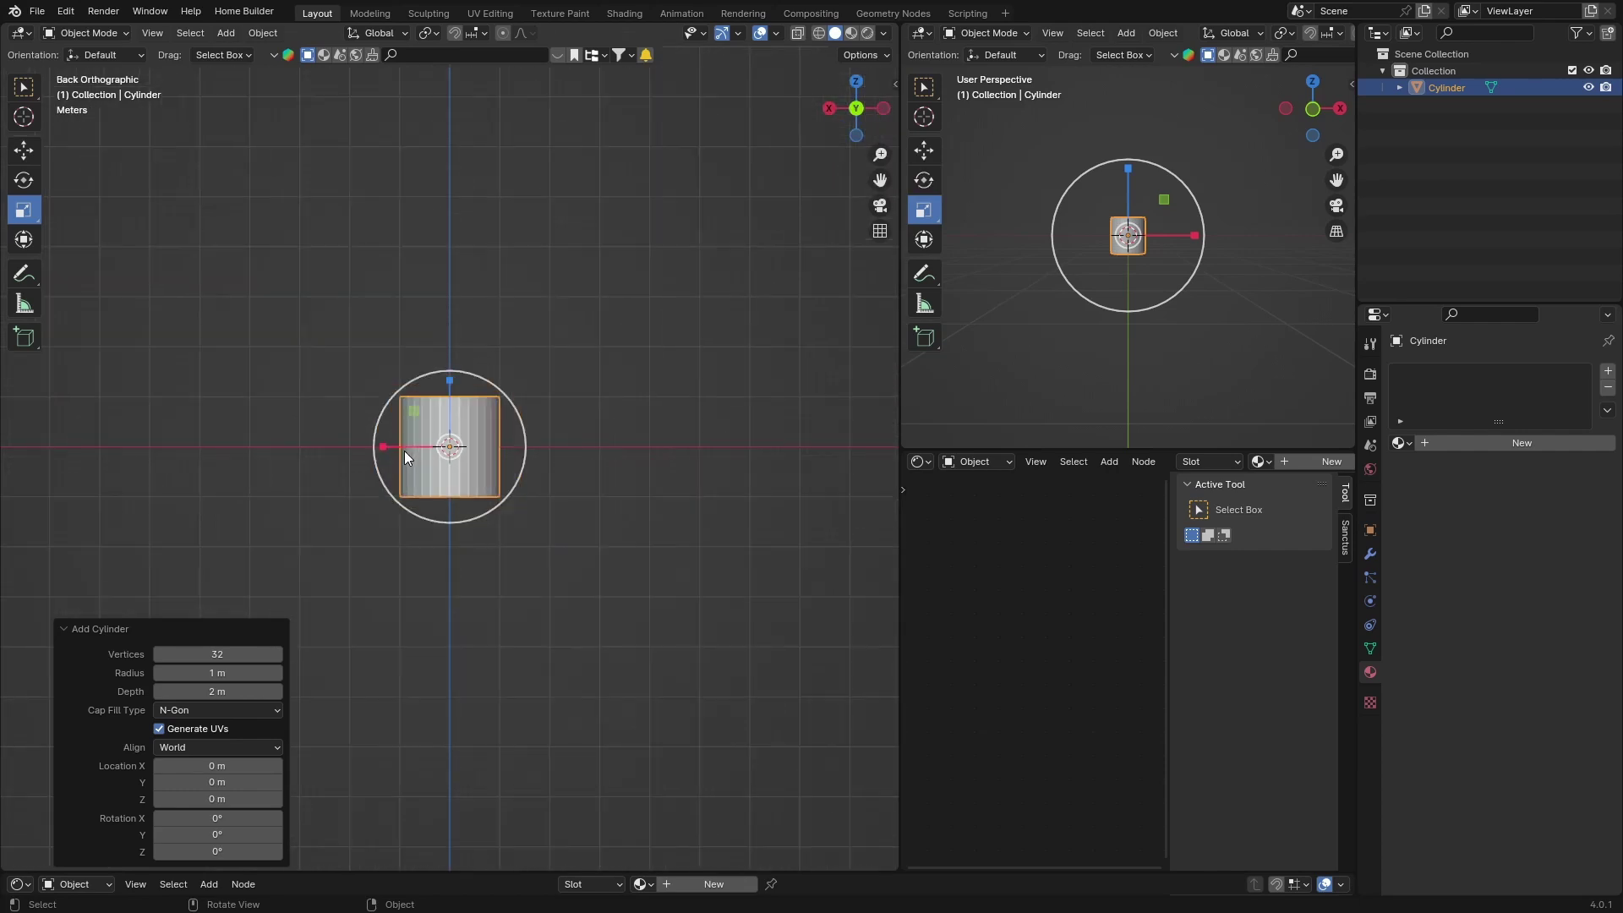
Step: Duplicate the cylinder, move the copy straight up, and set its Y rotation to -90°
key("shift+d")
key("z")
left_click(404, 262)
key("shift+space")
key("r")
left_click_drag(394, 230, 473, 212)
left_click(1370, 530)
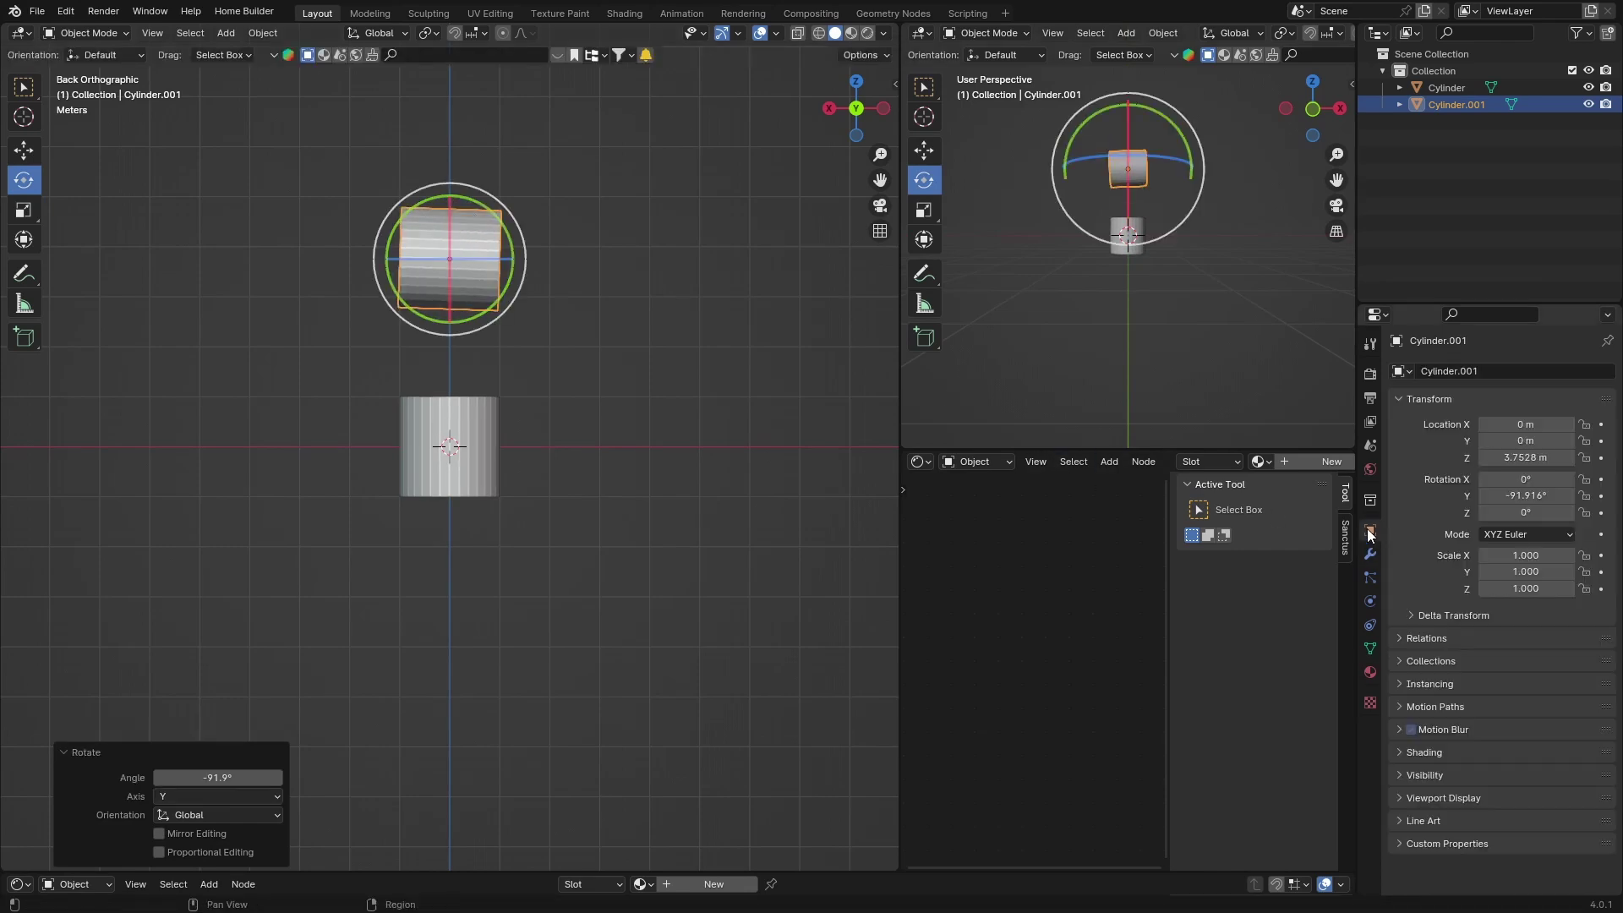
double_click(1526, 496)
key("BackSpace")
type("-90")
key("Return")
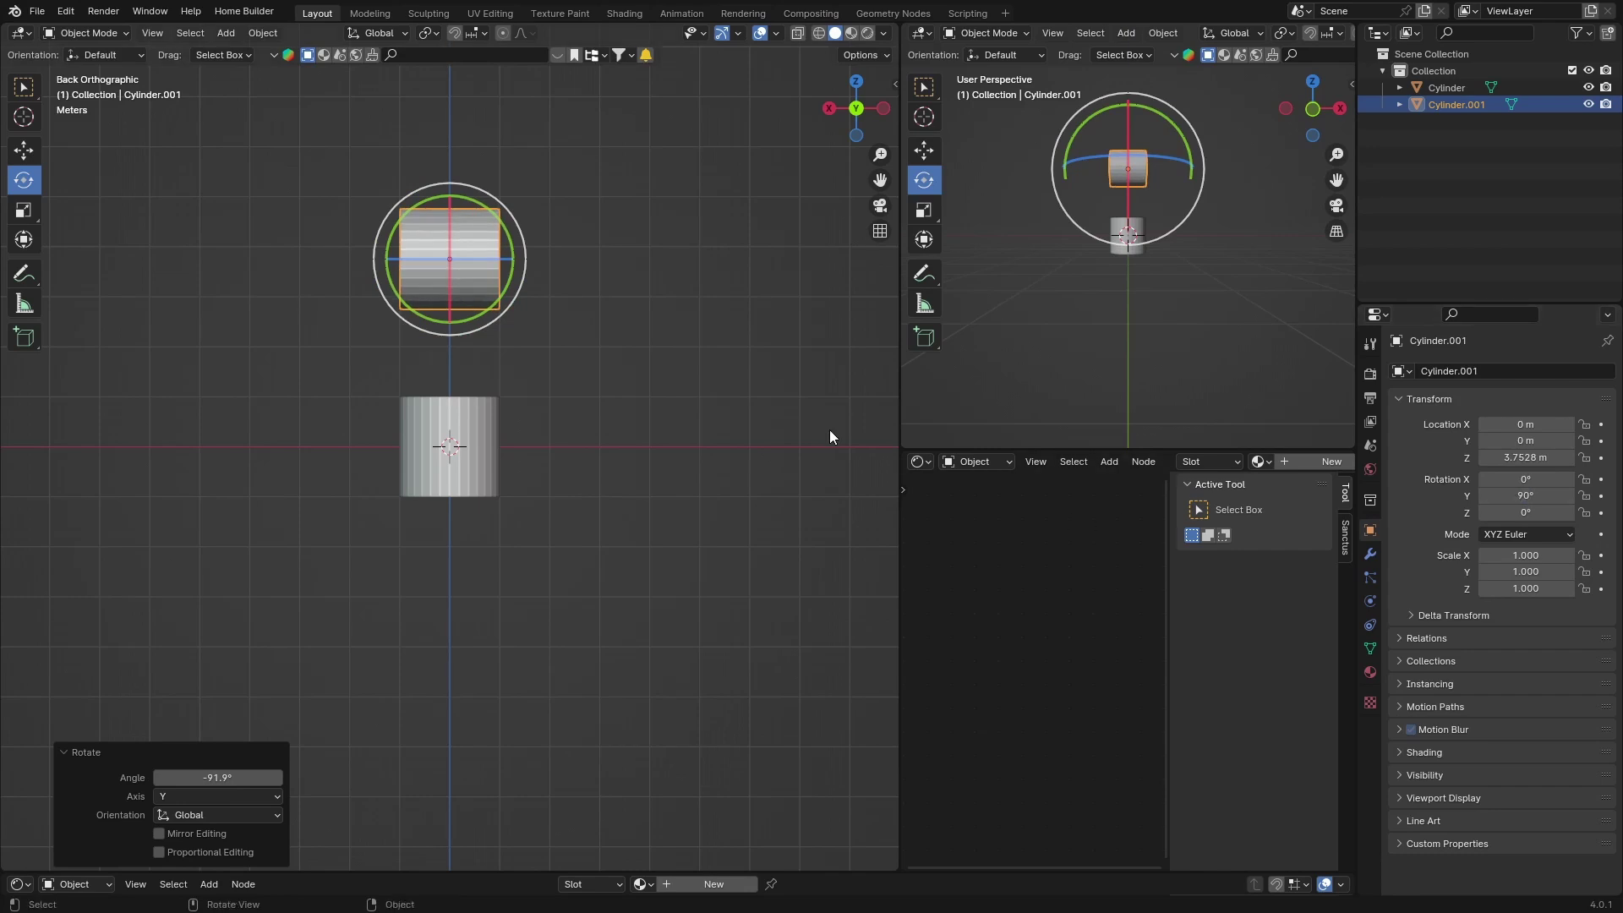
Step: Shift the sideways copy right along X and the upright cylinder slightly left
key("g")
key("x")
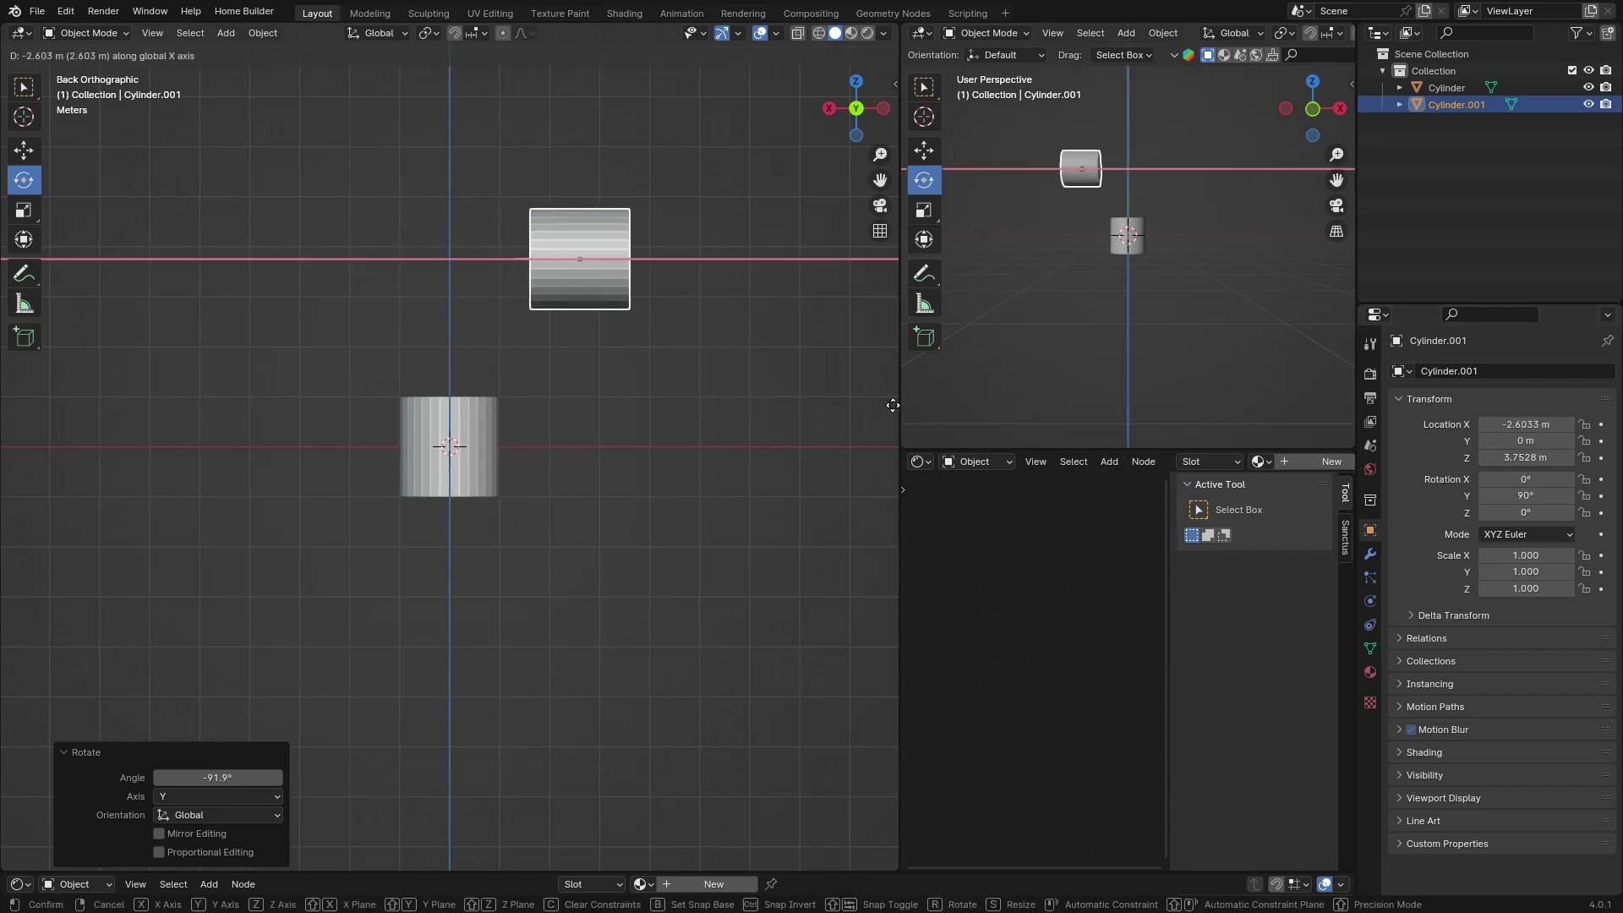
left_click(892, 412)
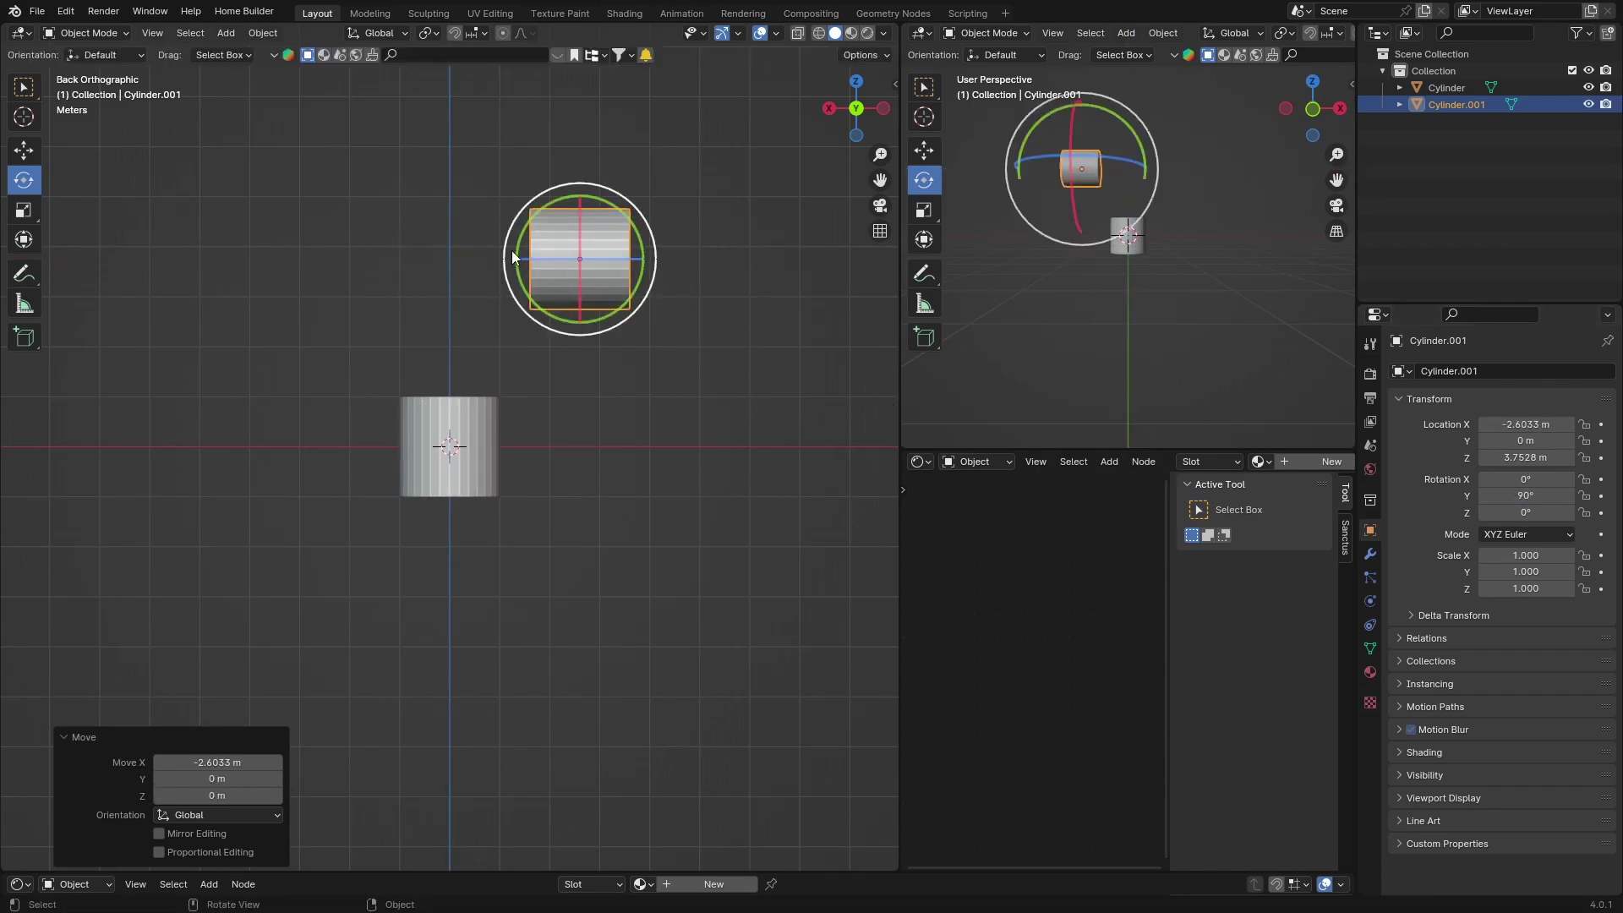
left_click(433, 417)
key("g")
key("x")
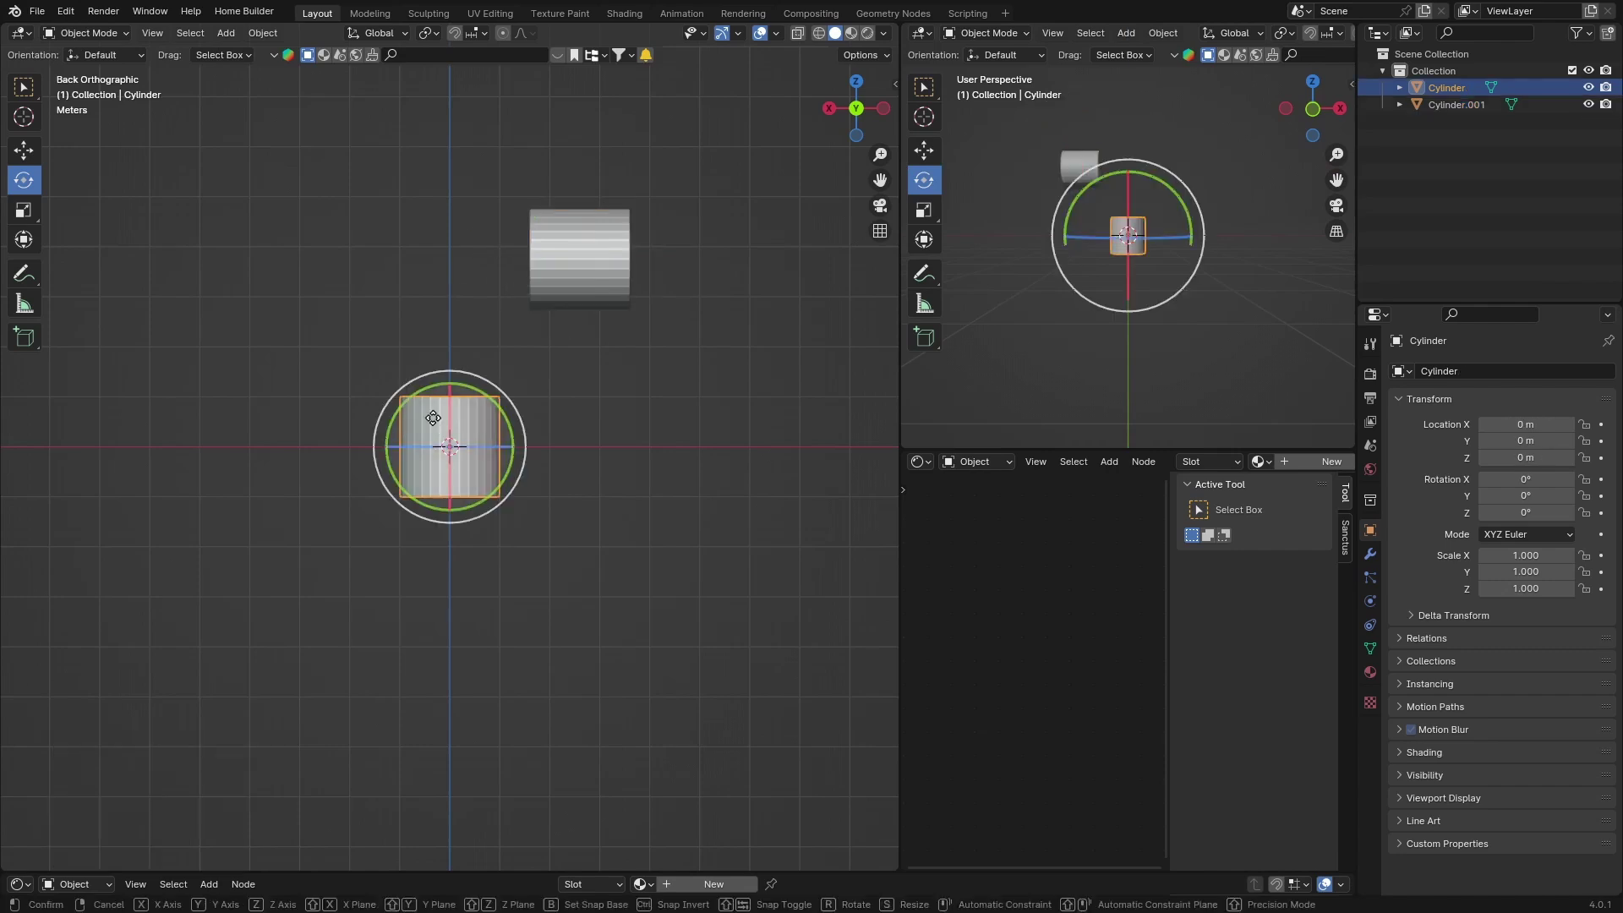
left_click(375, 413)
left_click(573, 433)
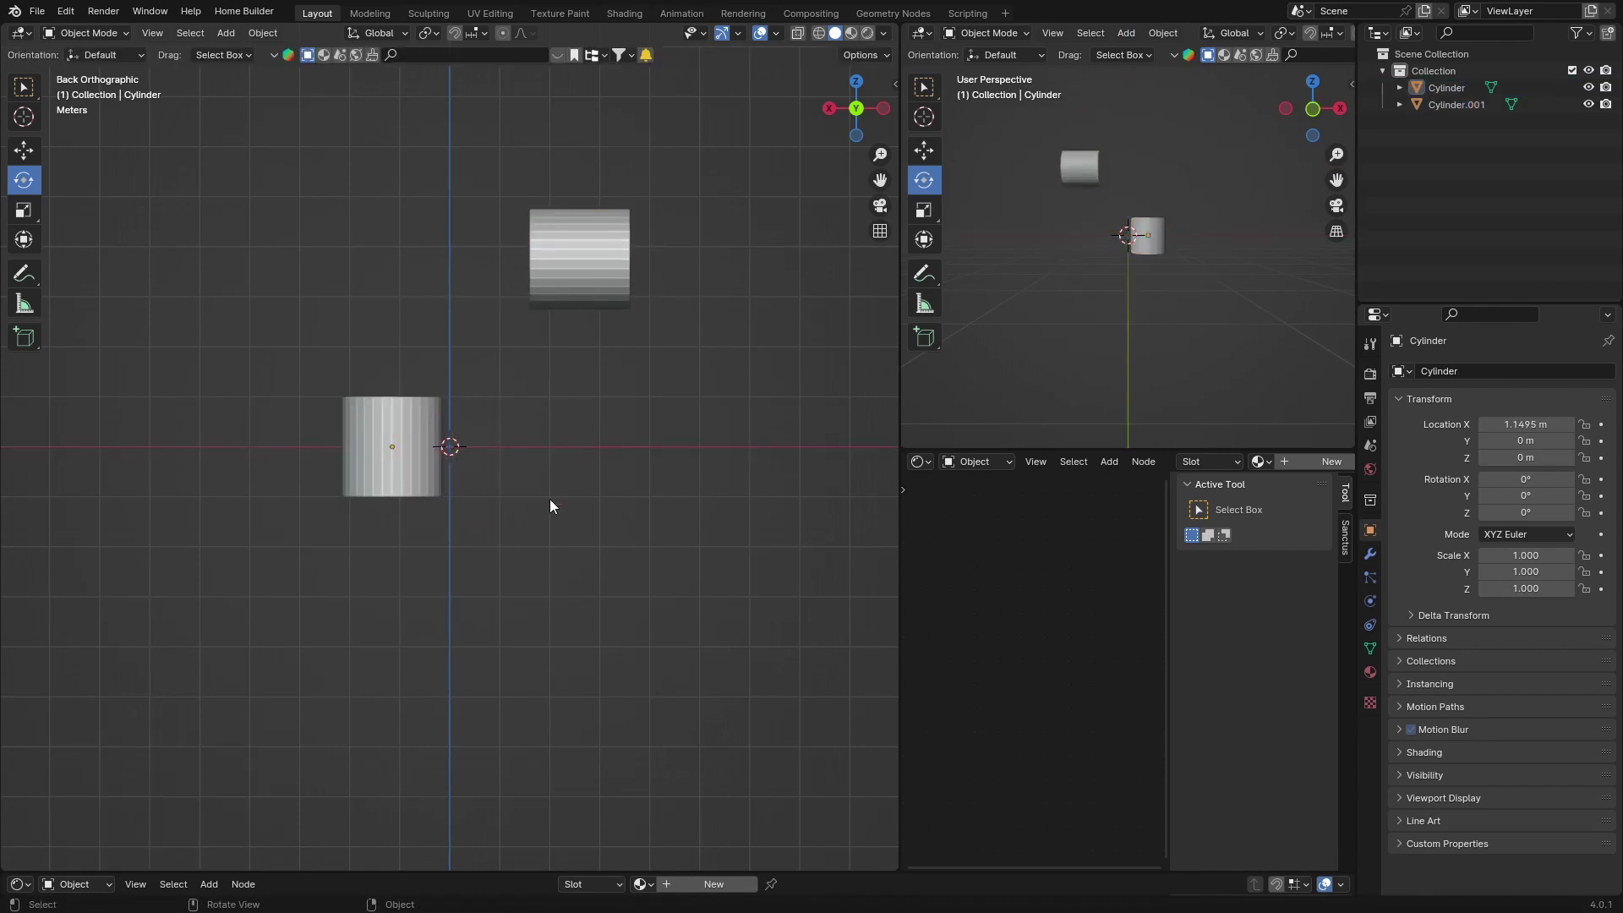
Step: Box-select both cylinders, join them into one object, and enter Edit Mode deselected
scroll(512, 597, "up", 2)
scroll(512, 597, "down", 4)
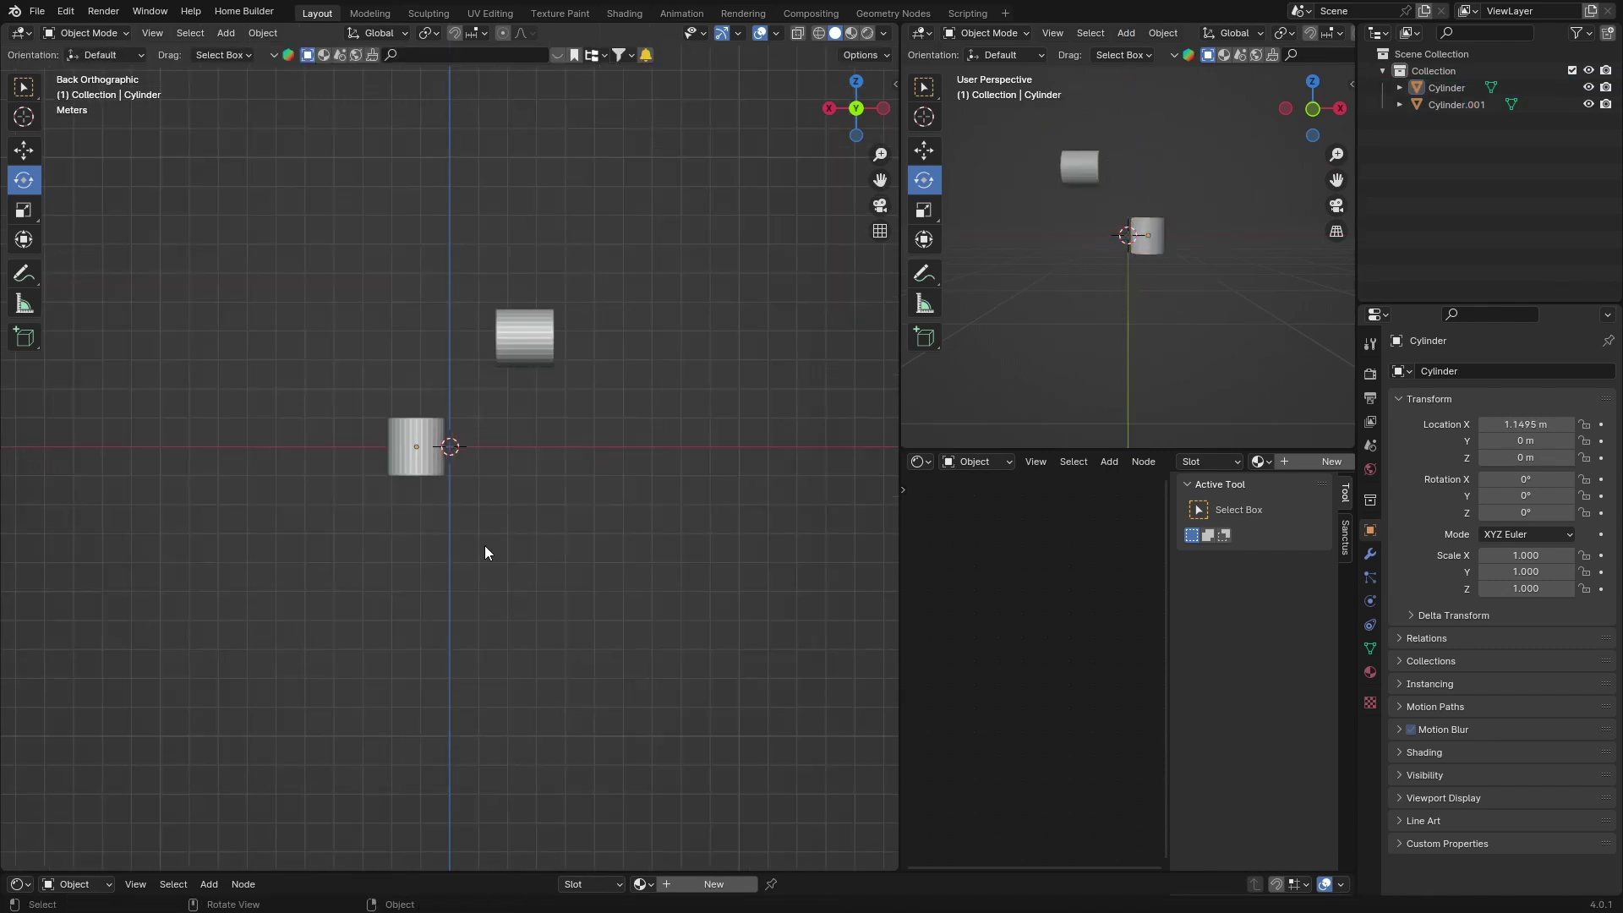
scroll(484, 546, "up", 3)
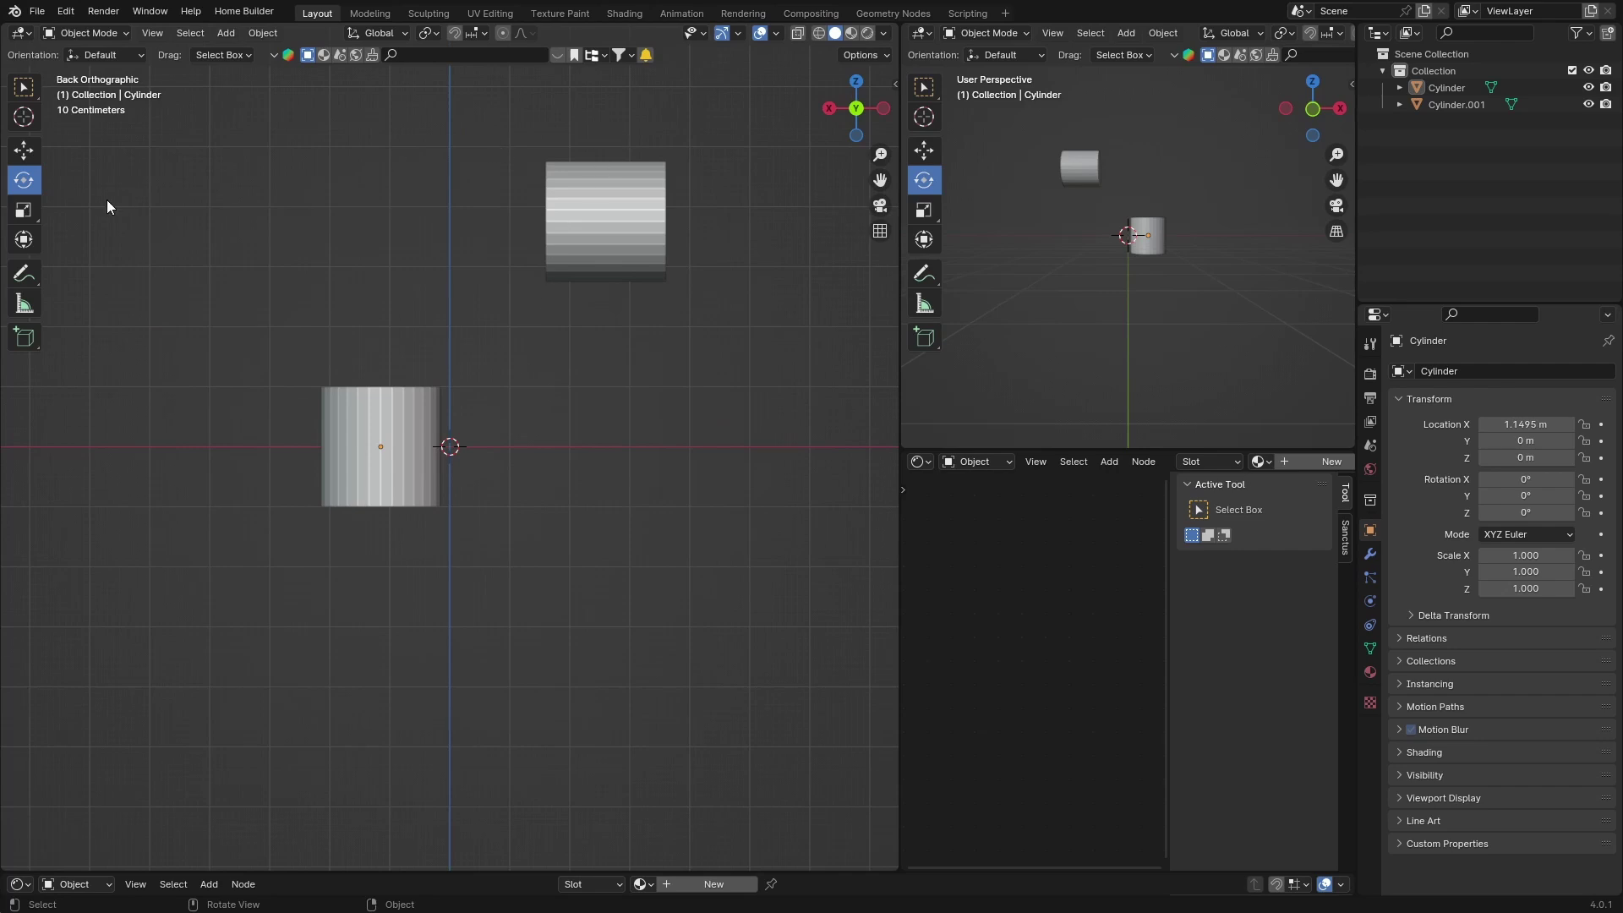
left_click_drag(159, 153, 555, 442)
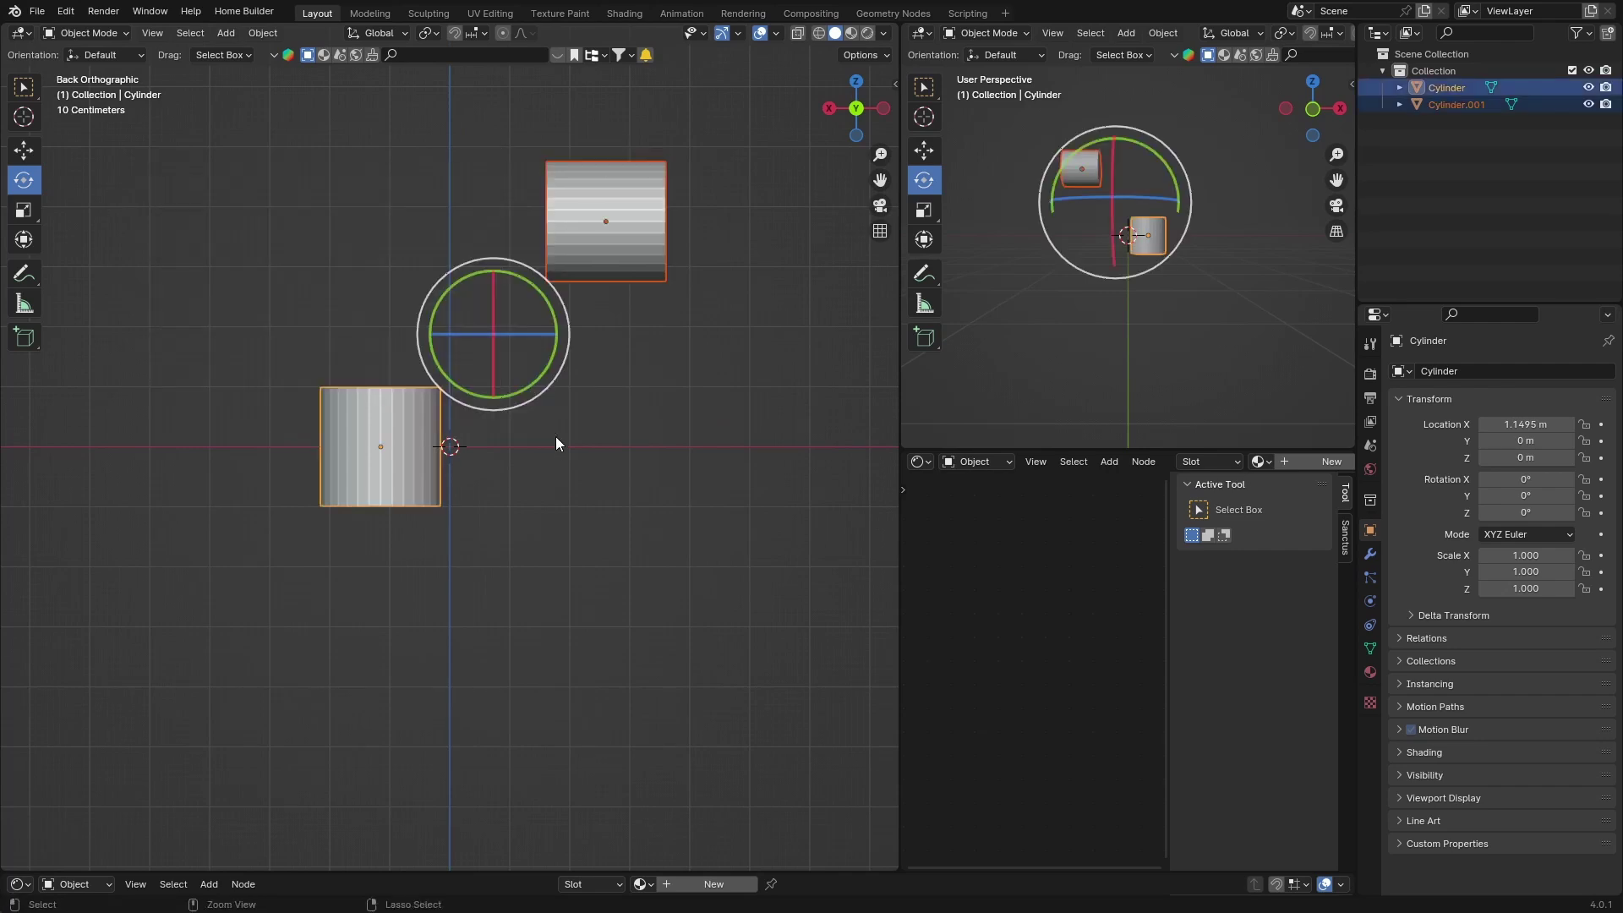
key("ctrl+j")
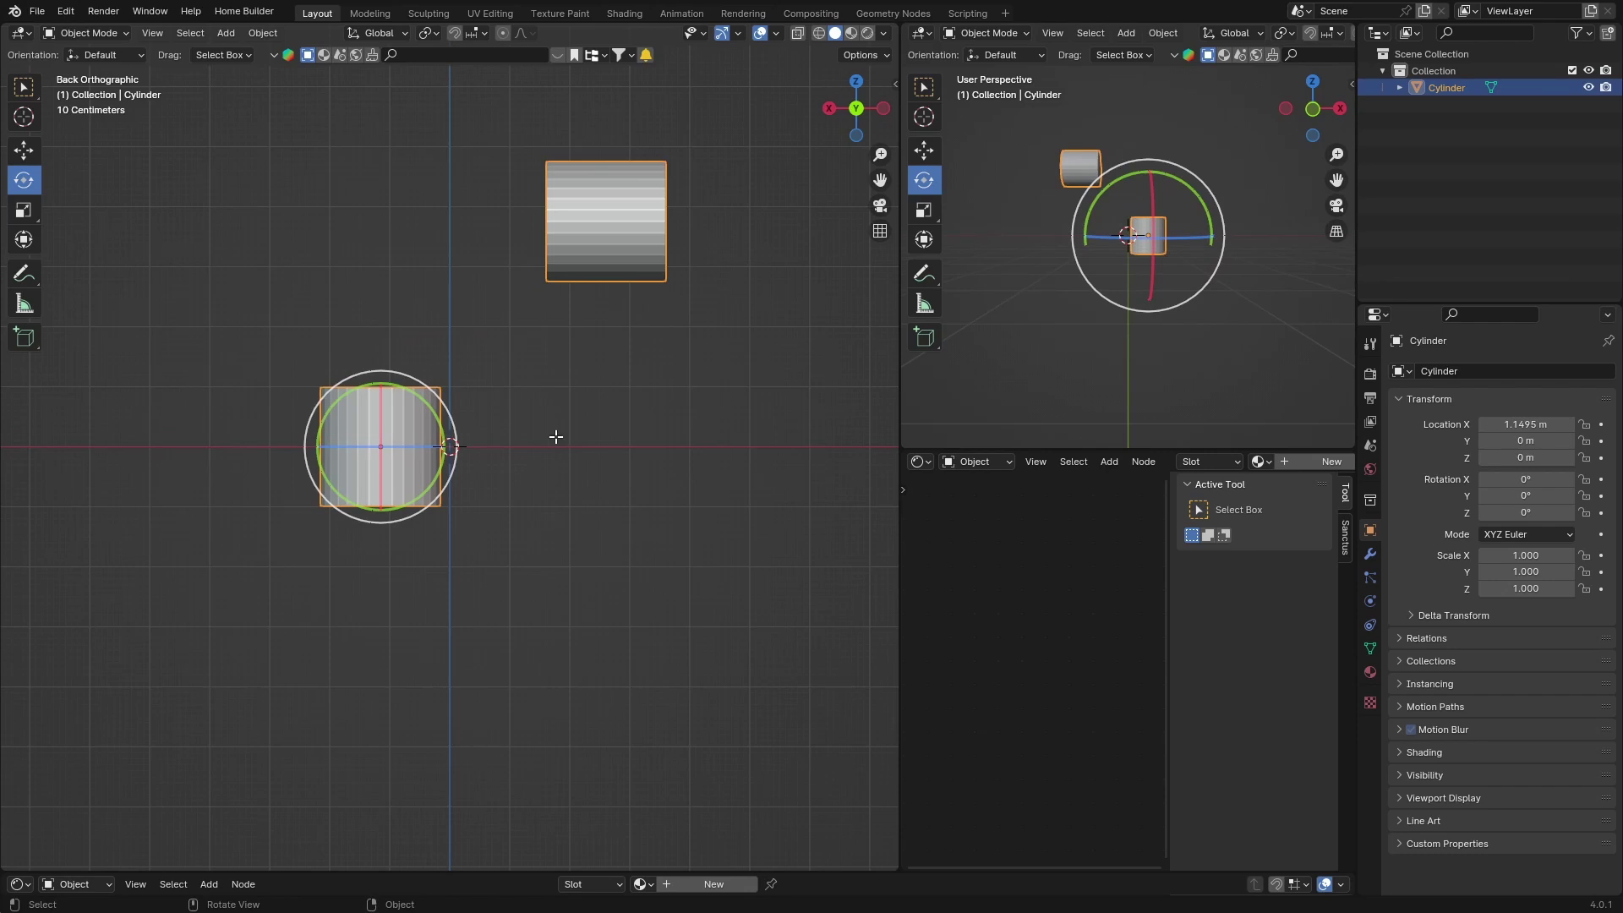
key("Tab")
key("alt+a")
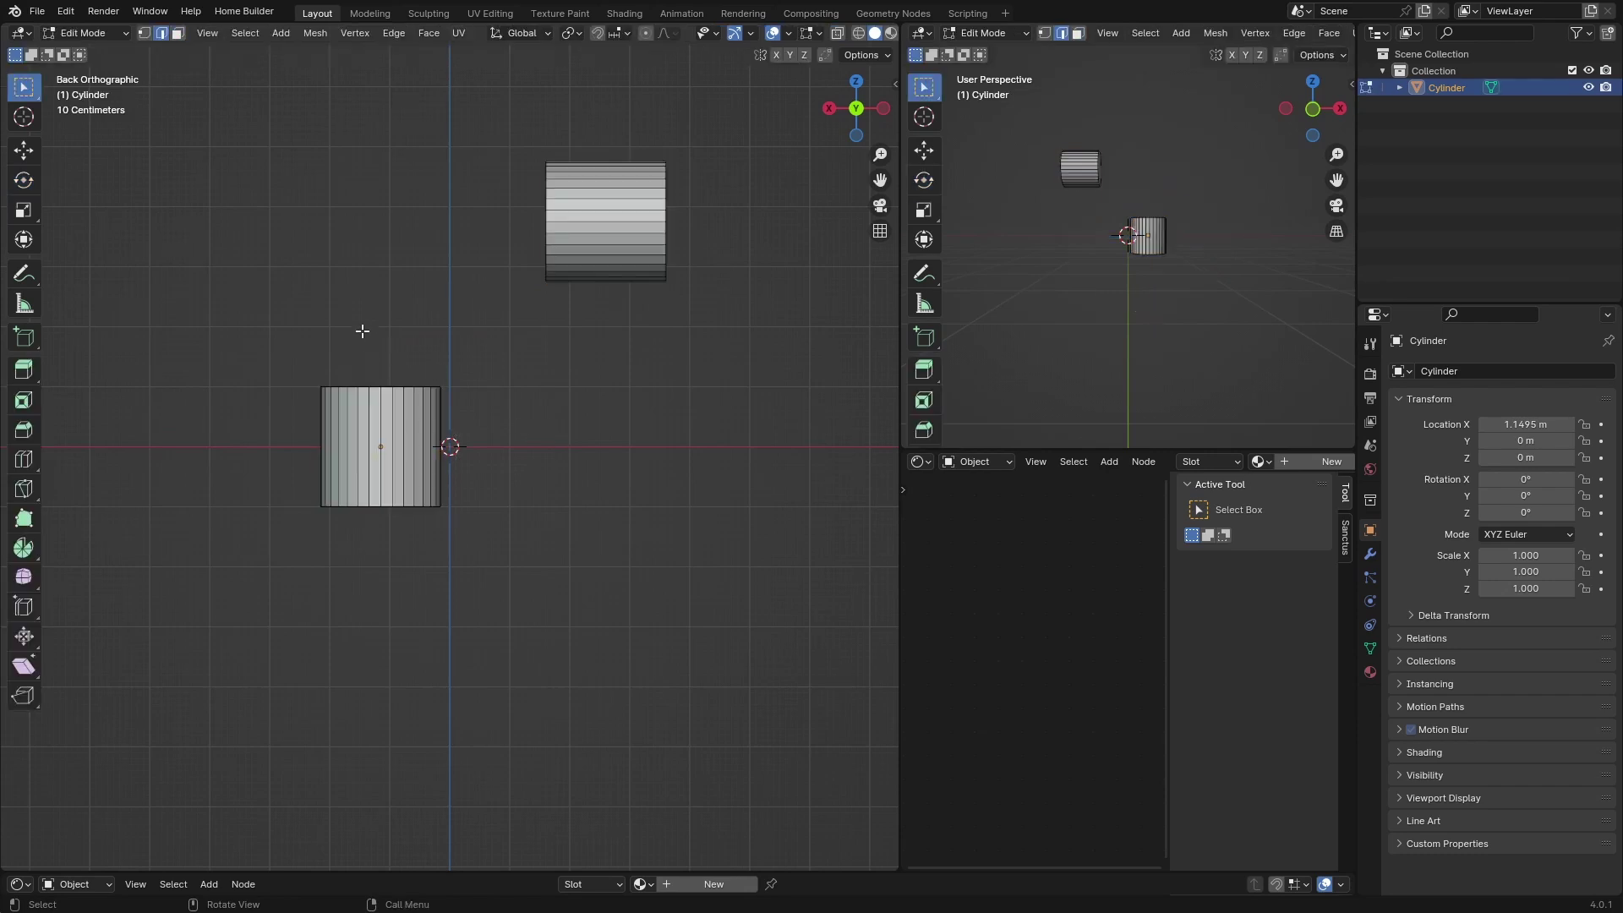
Step: Bridge the upright cylinder's top loop to the sideways cylinder's end loop with 21 cuts
left_click(369, 387, "alt")
left_click(546, 214, "alt+shift")
key("ctrl+e")
left_click(358, 355)
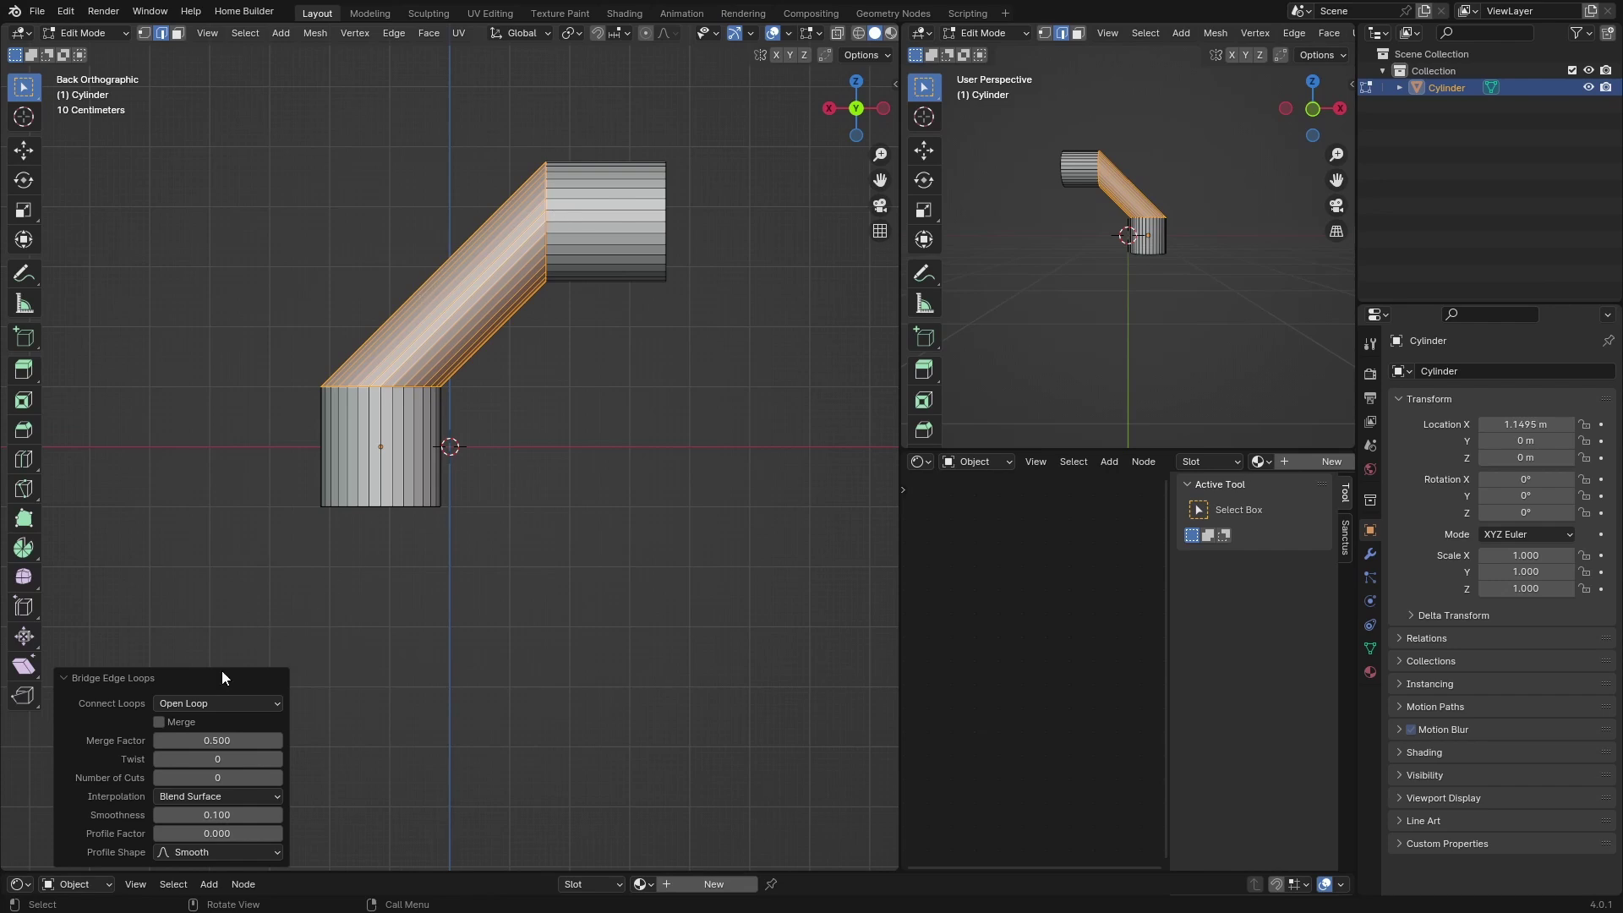
left_click_drag(217, 778, 360, 778)
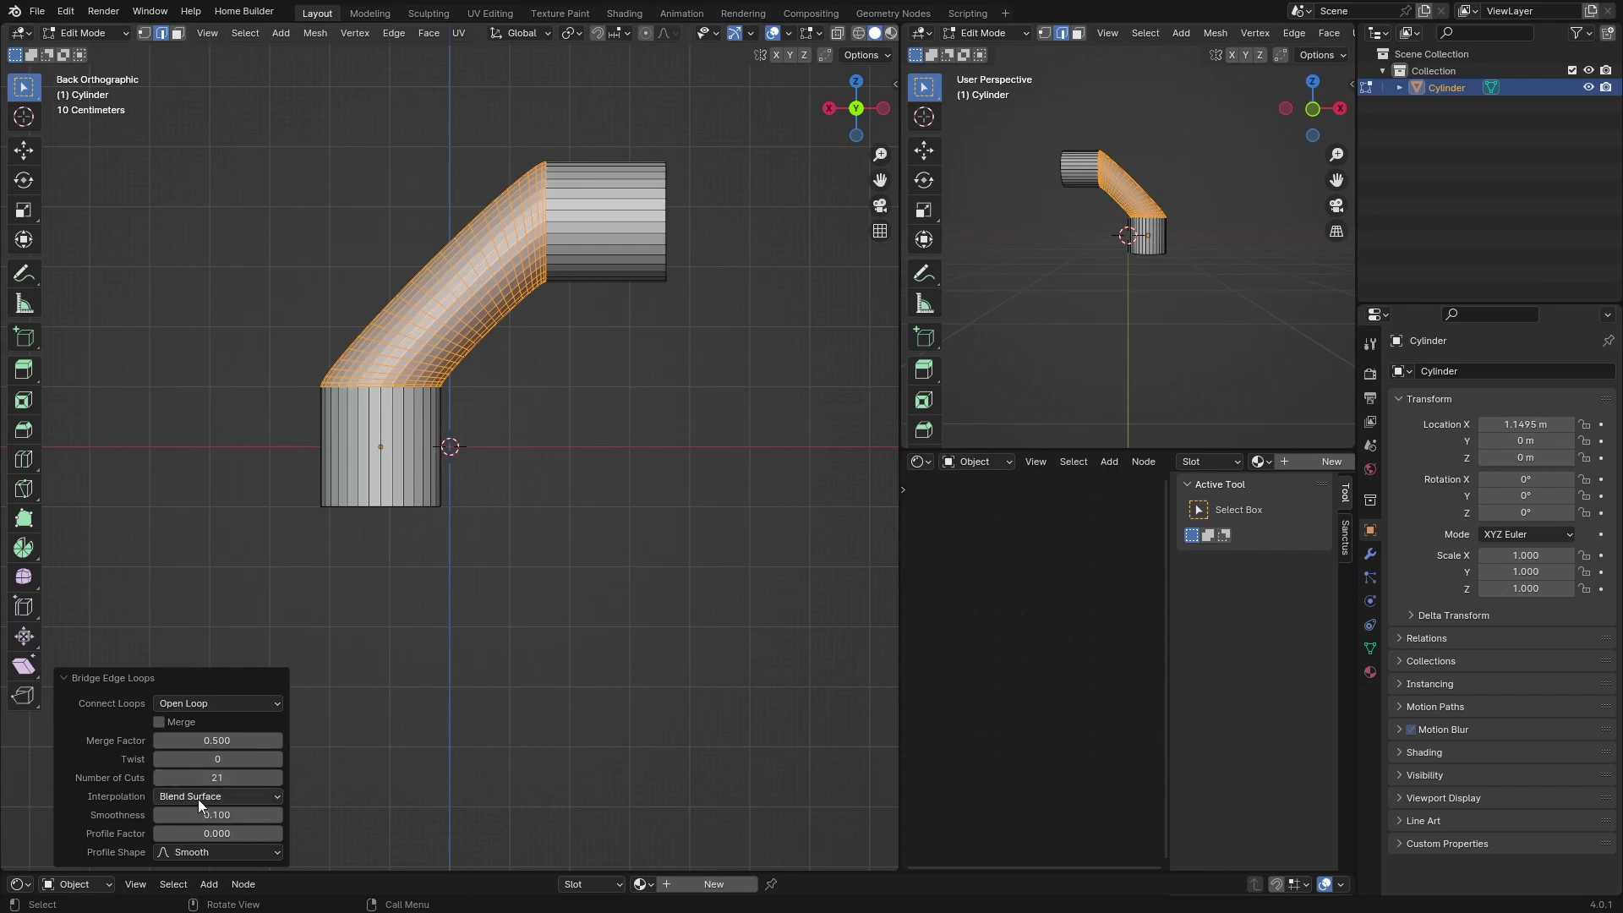
Step: Give the bridged bend 10 cuts and a smoothness of 0.680
left_click_drag(203, 815, 331, 815)
left_click_drag(218, 777, 157, 777)
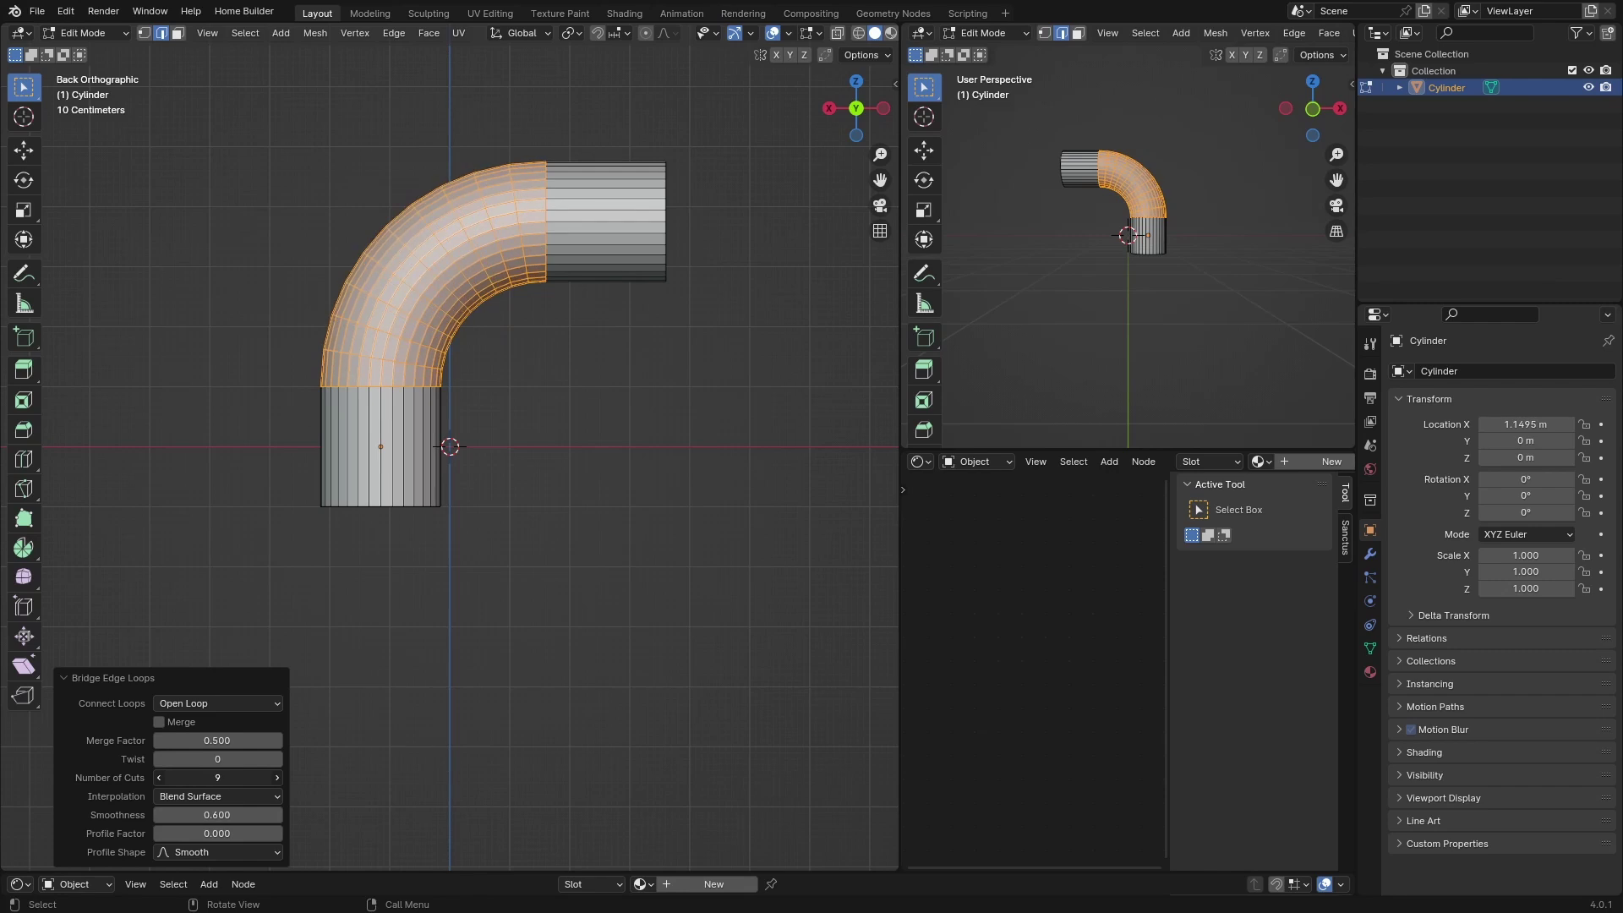
left_click(273, 778)
left_click_drag(195, 814, 212, 814)
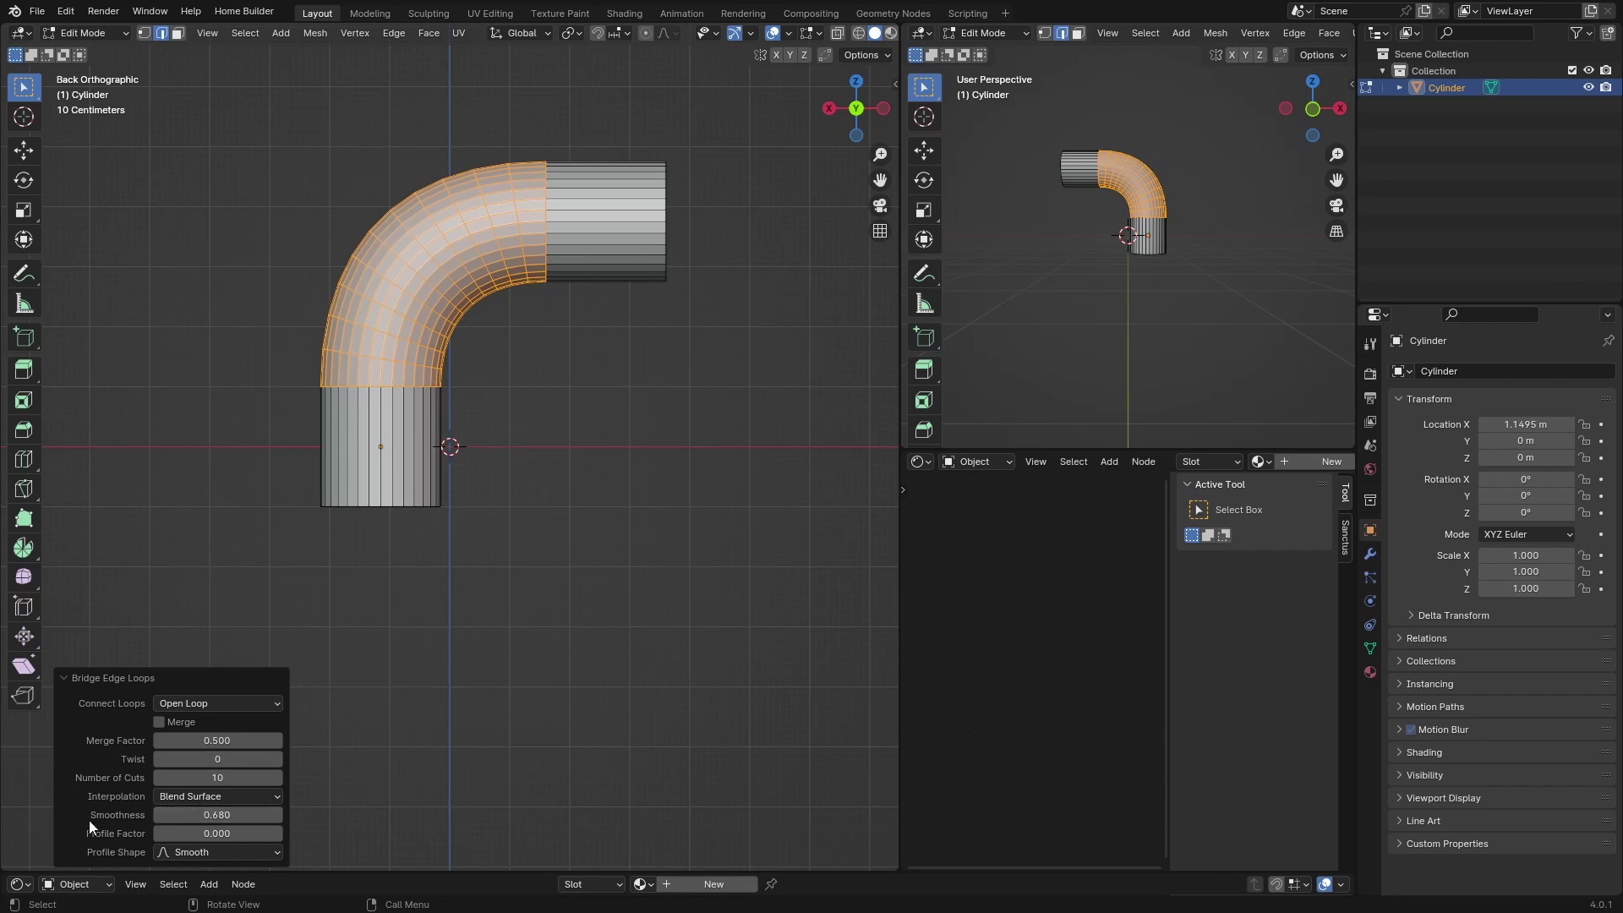
Step: Switch the profile to Sphere at factor 0.480 to bulge the elbow, then return to Object Mode
left_click_drag(194, 833, 240, 834)
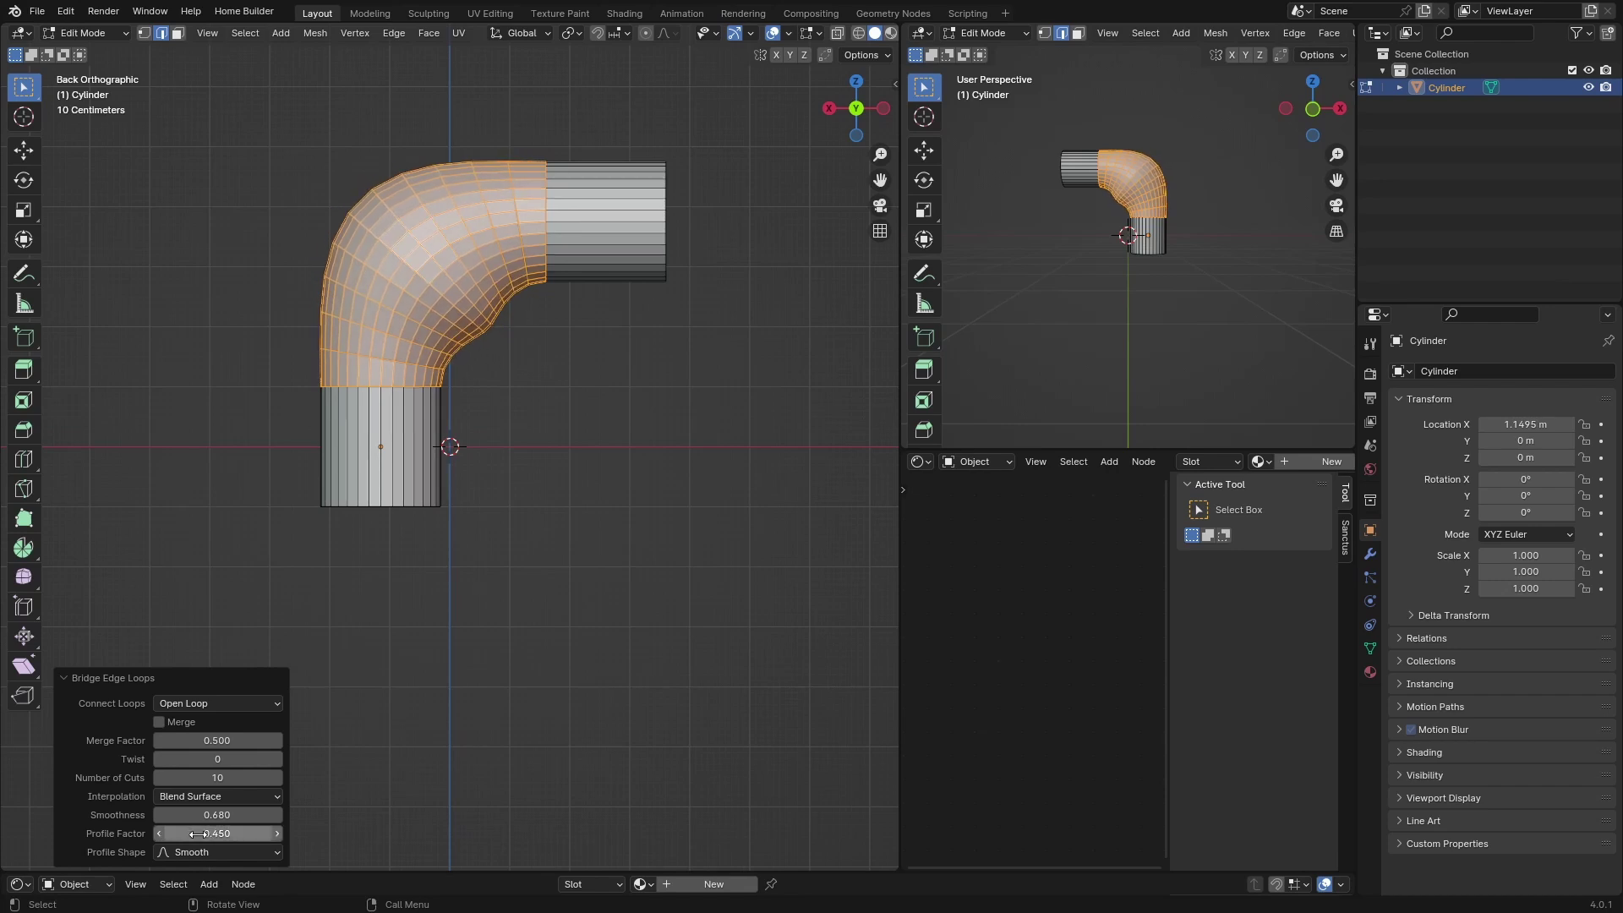
left_click(198, 834)
key("BackSpace")
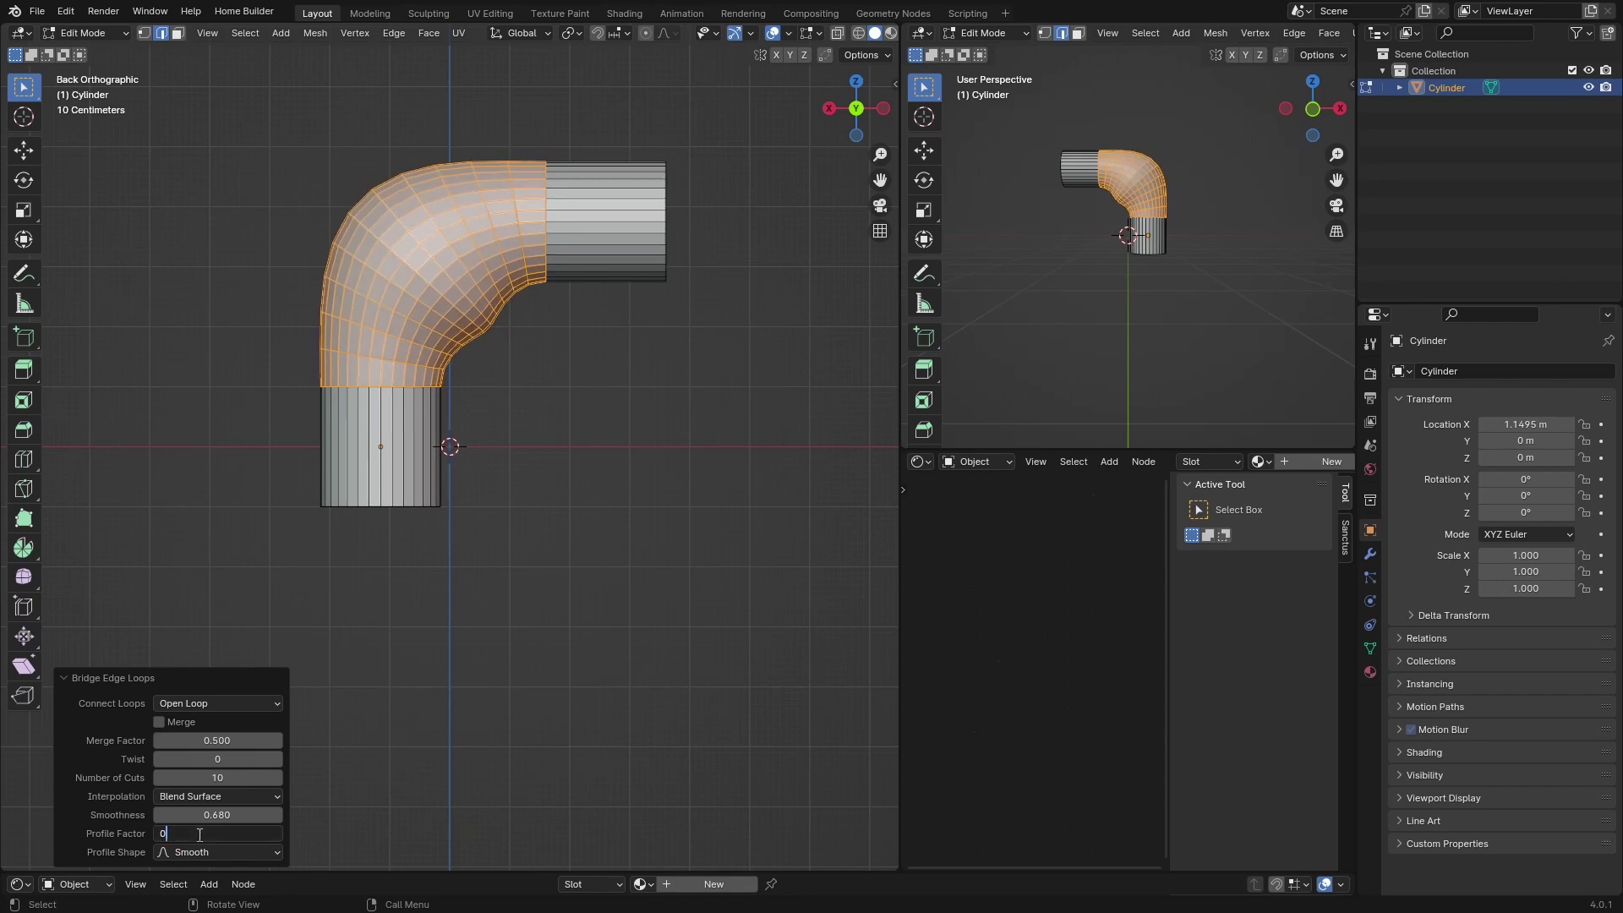
type("0")
key("Return")
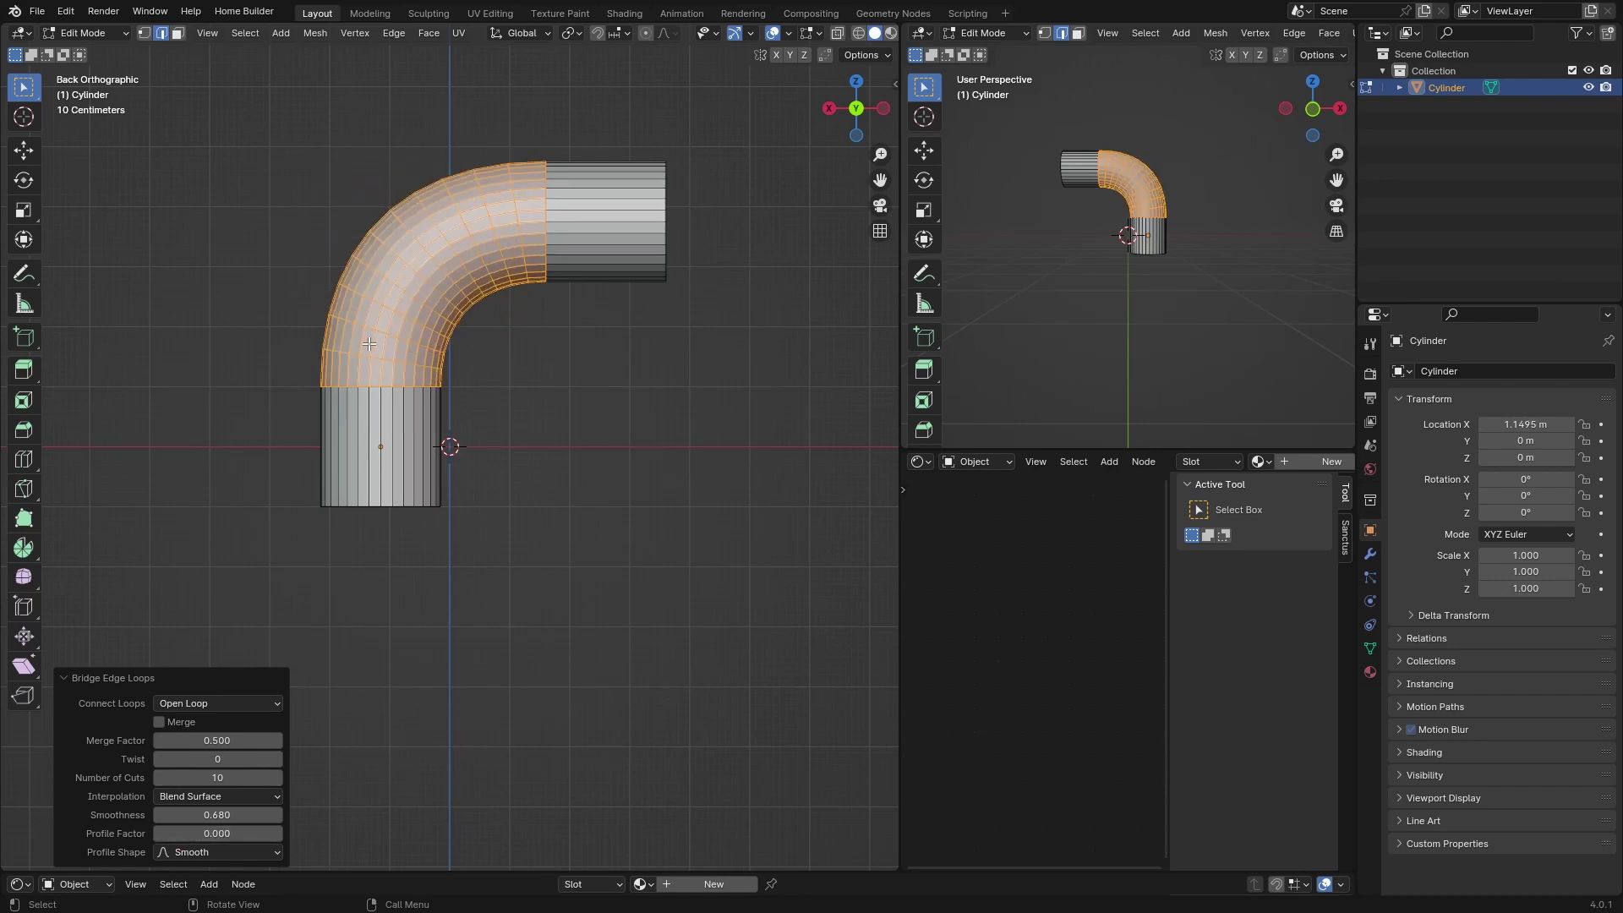
left_click(210, 852)
left_click(217, 763)
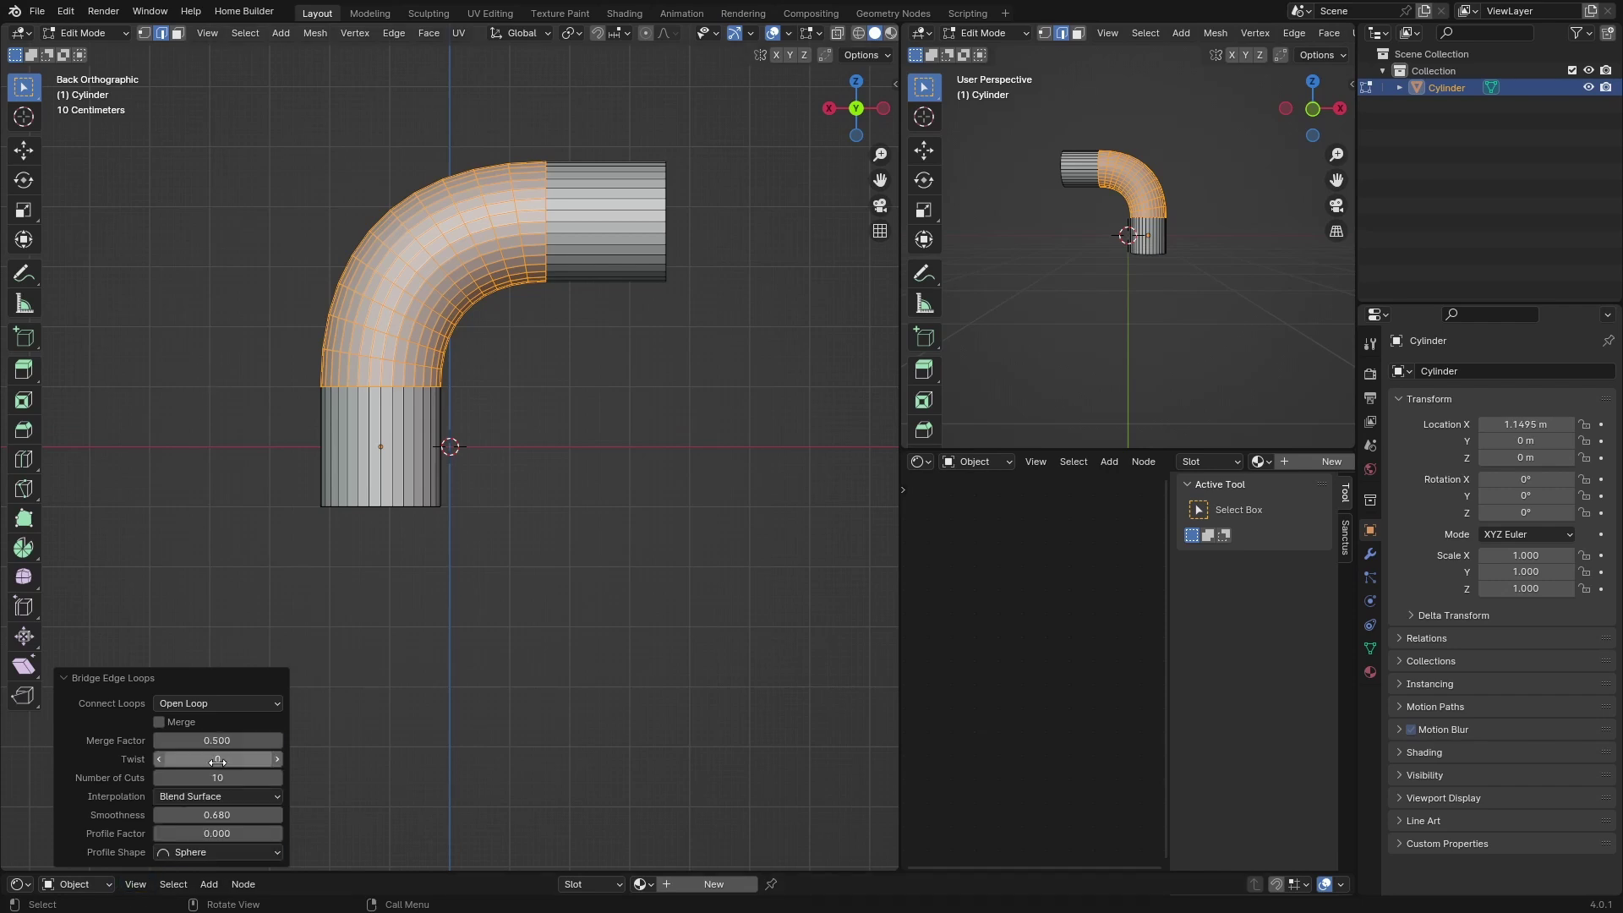
left_click_drag(217, 834, 282, 833)
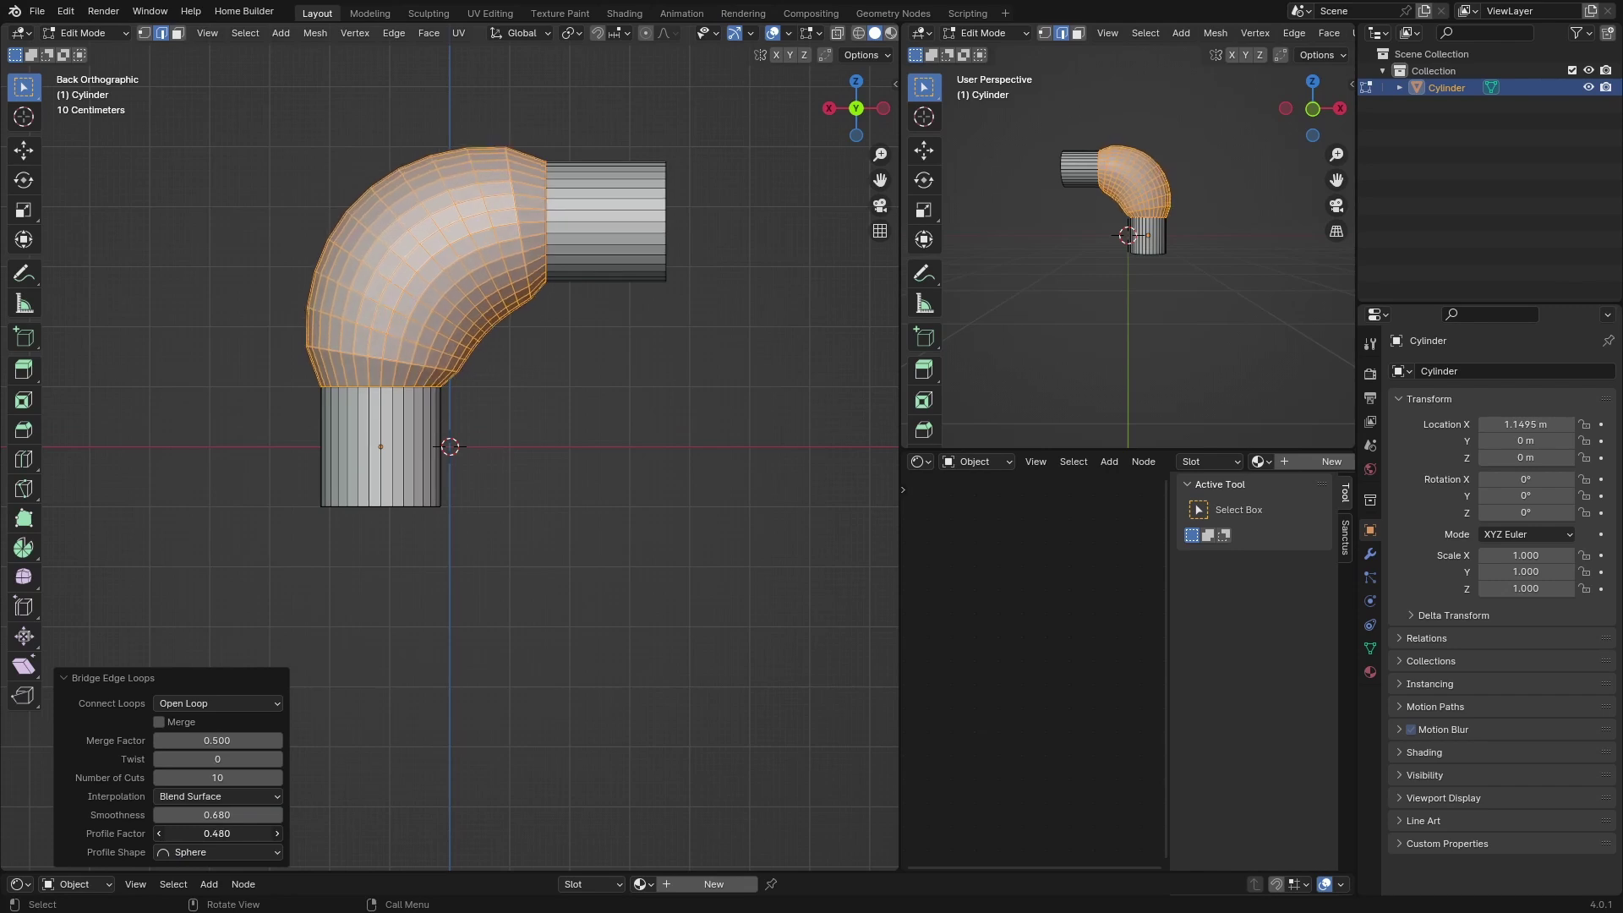
key("Tab")
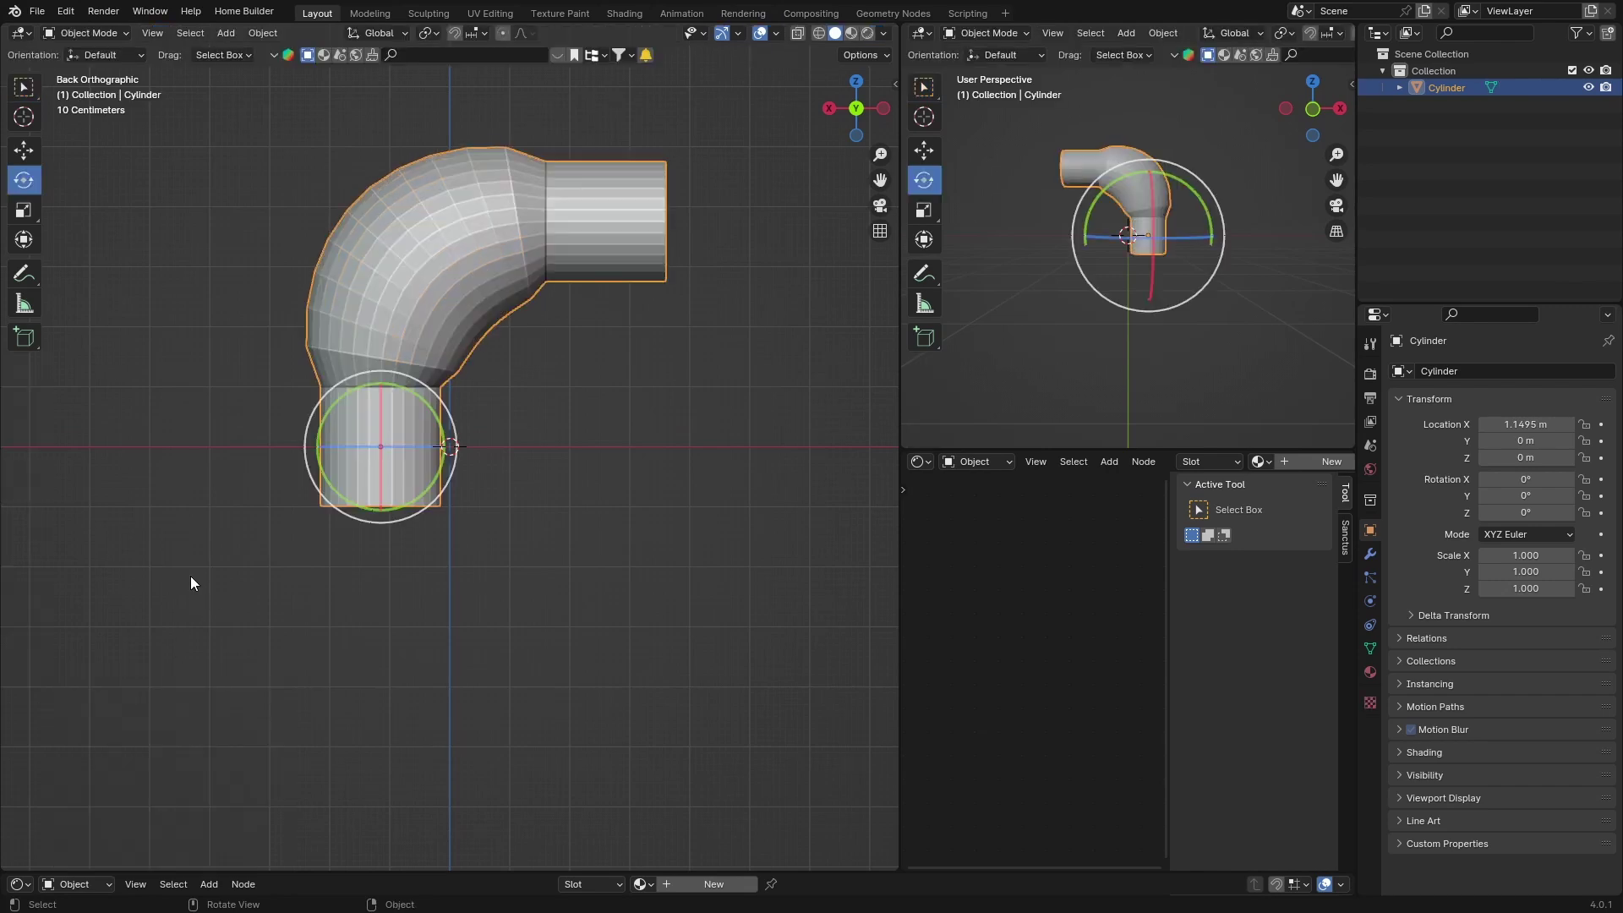
middle_click_drag(166, 585, 202, 653)
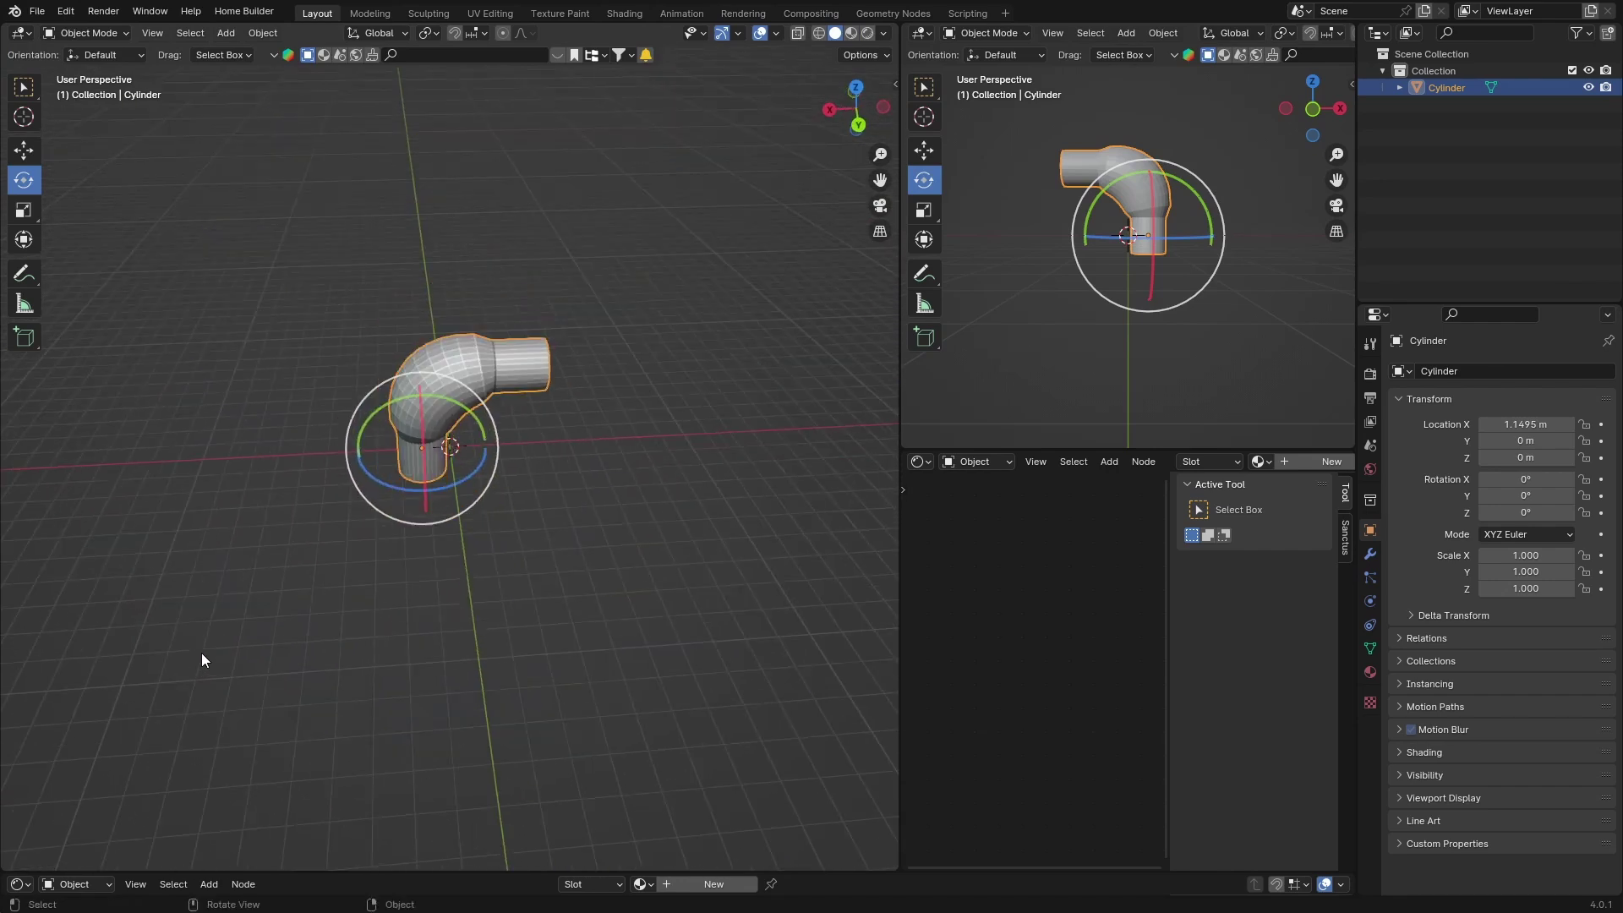